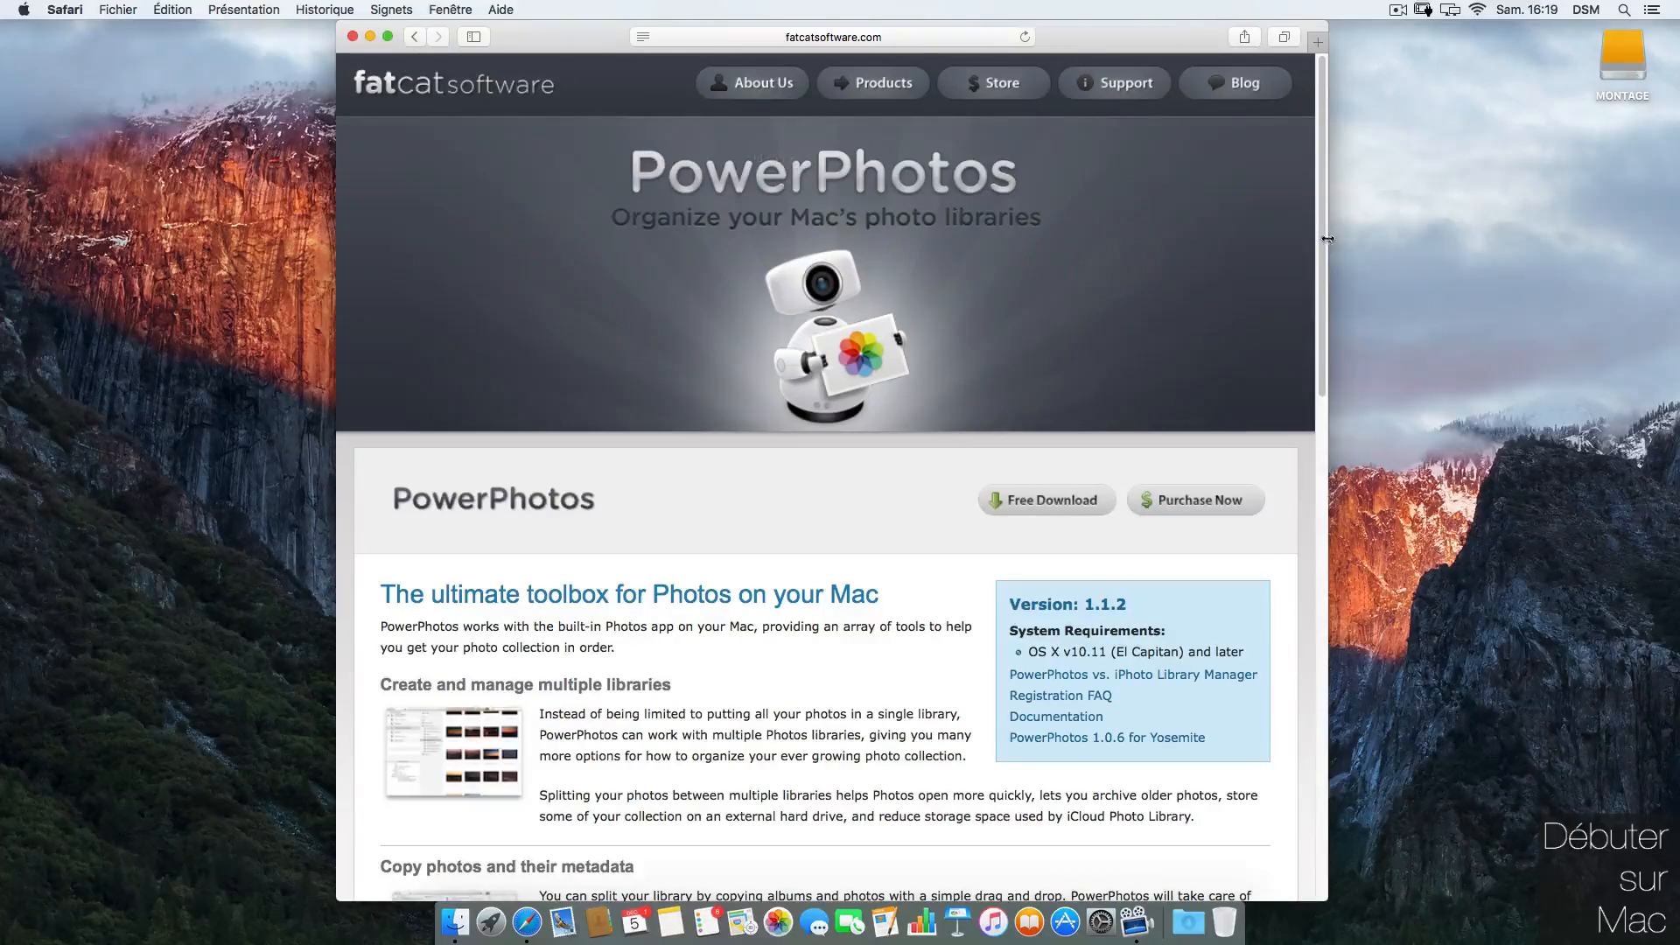
Step: Review the PowerPhotos product page, including its feature descriptions and its download and purchase options
scroll(1304, 319, down, 10)
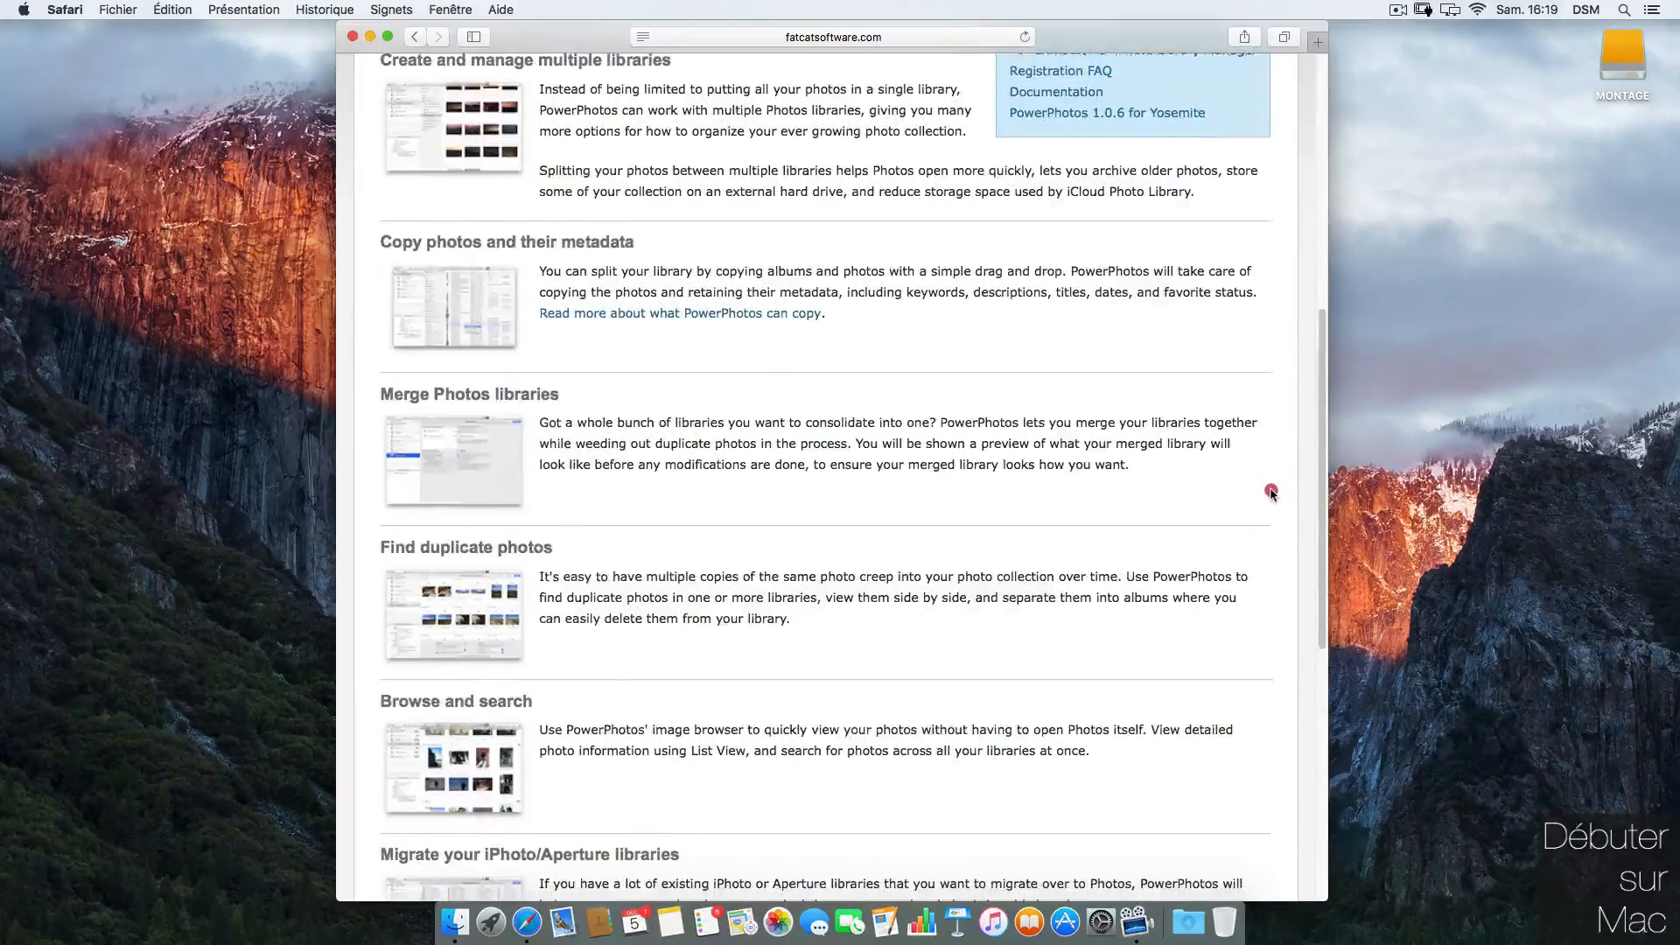
scroll(1271, 494, up, 2)
scroll(1278, 525, down, 7)
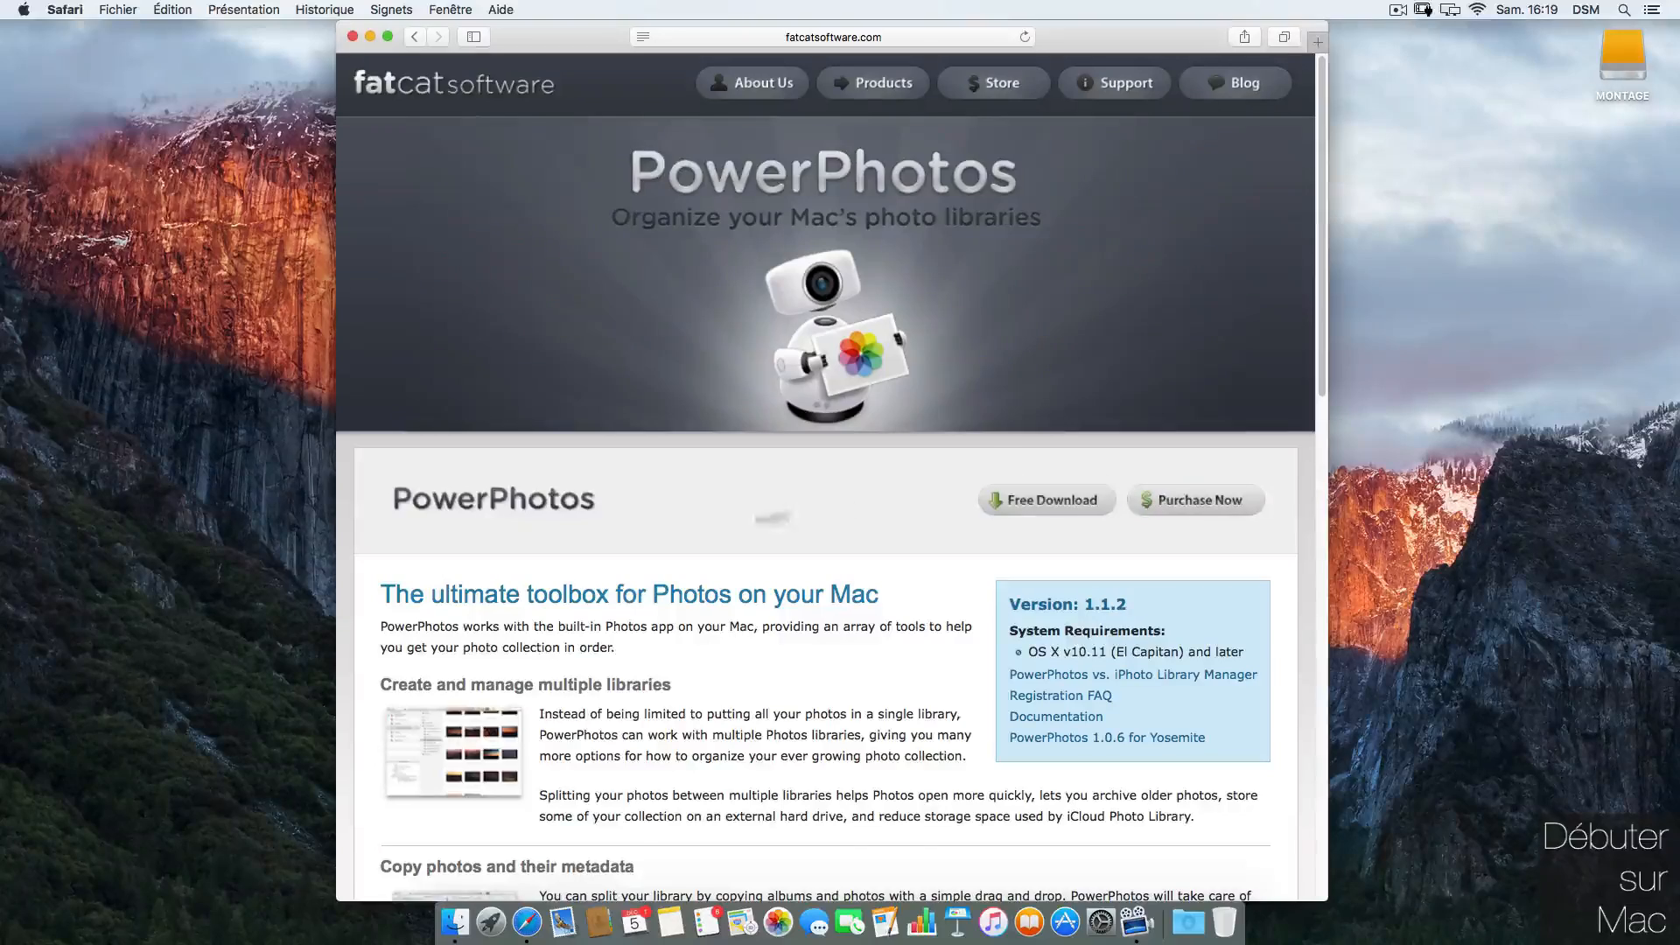
click(1162, 500)
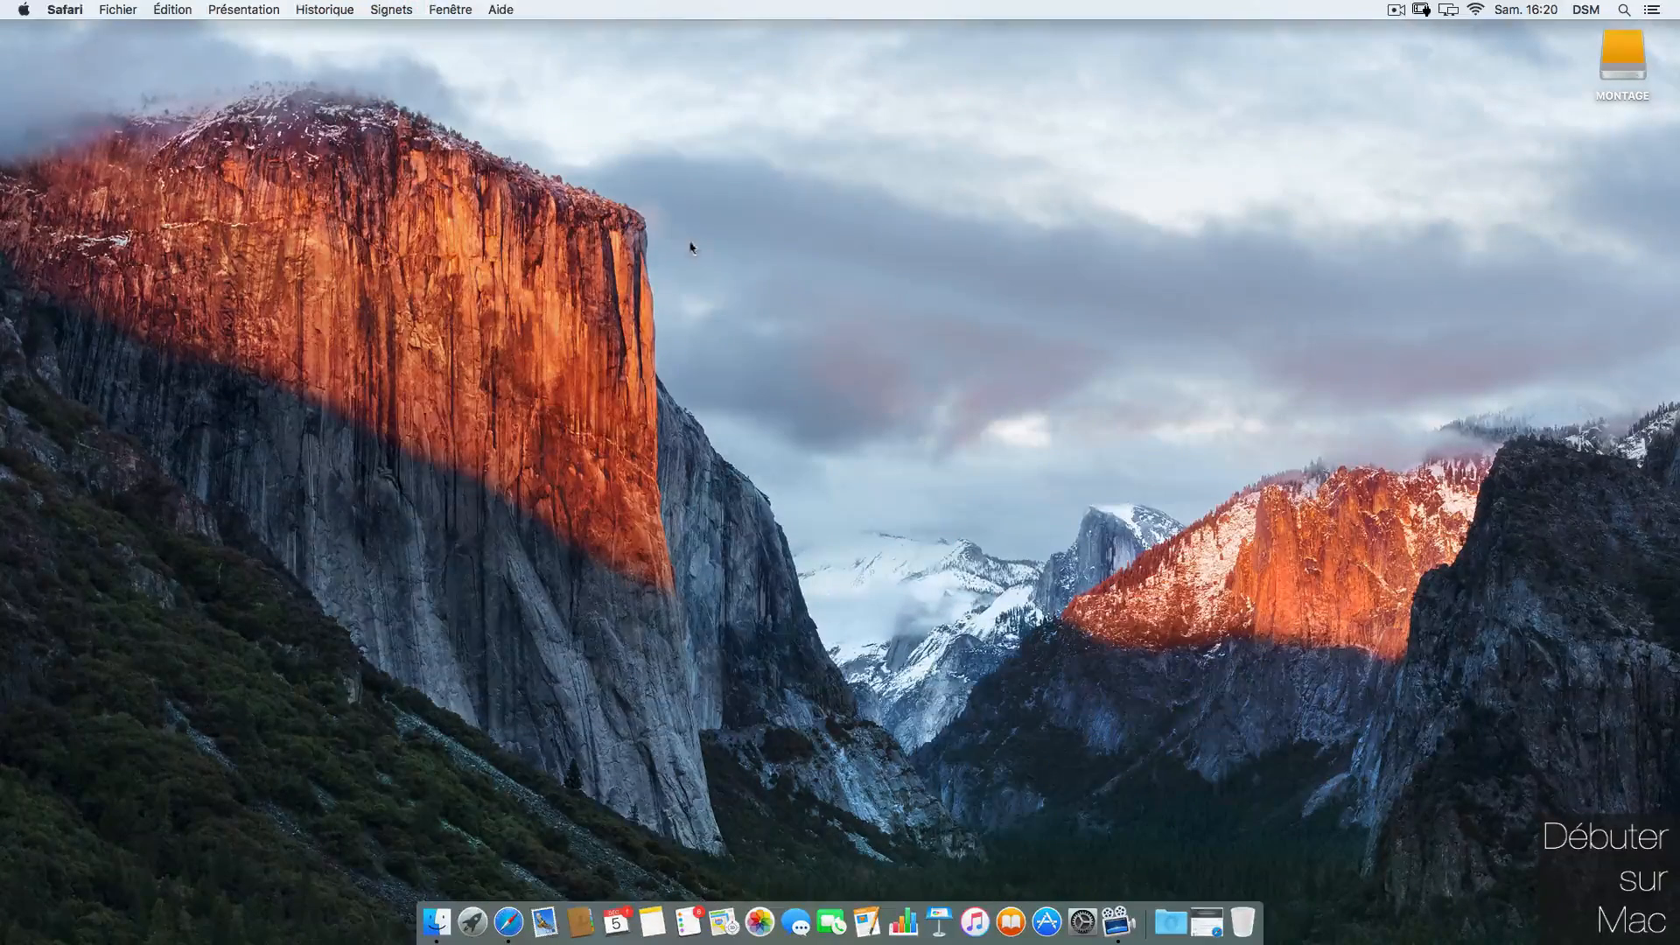
Step: Search the Mac for "power" to launch PowerPhotos
click(691, 246)
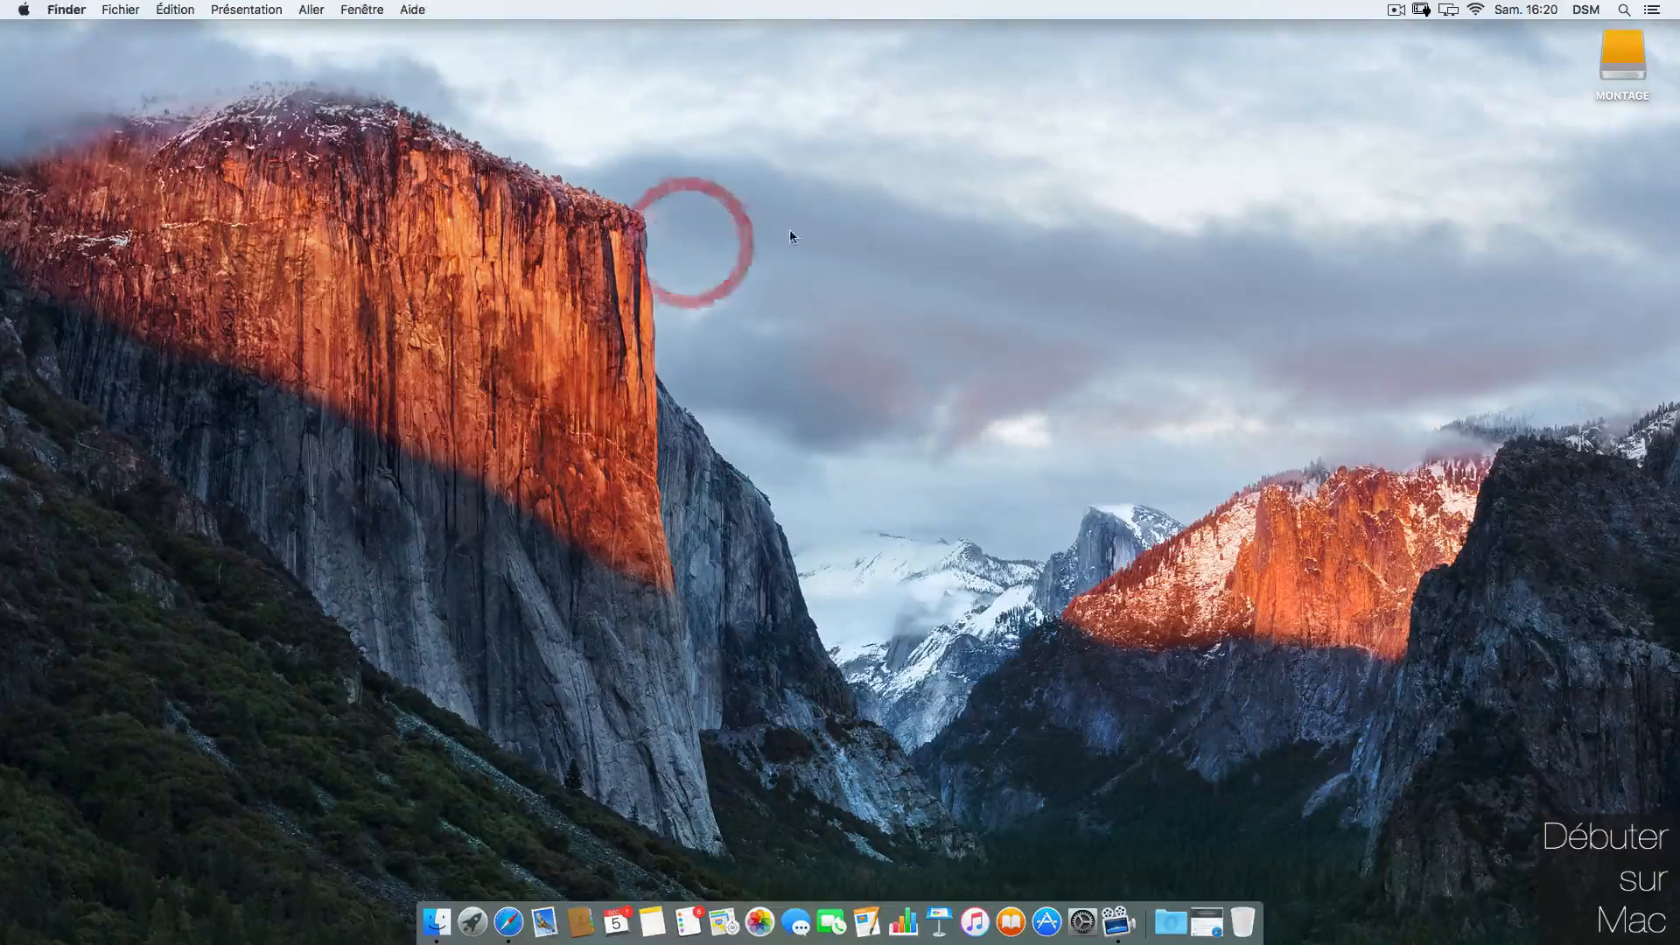
key(super+space)
text(power)
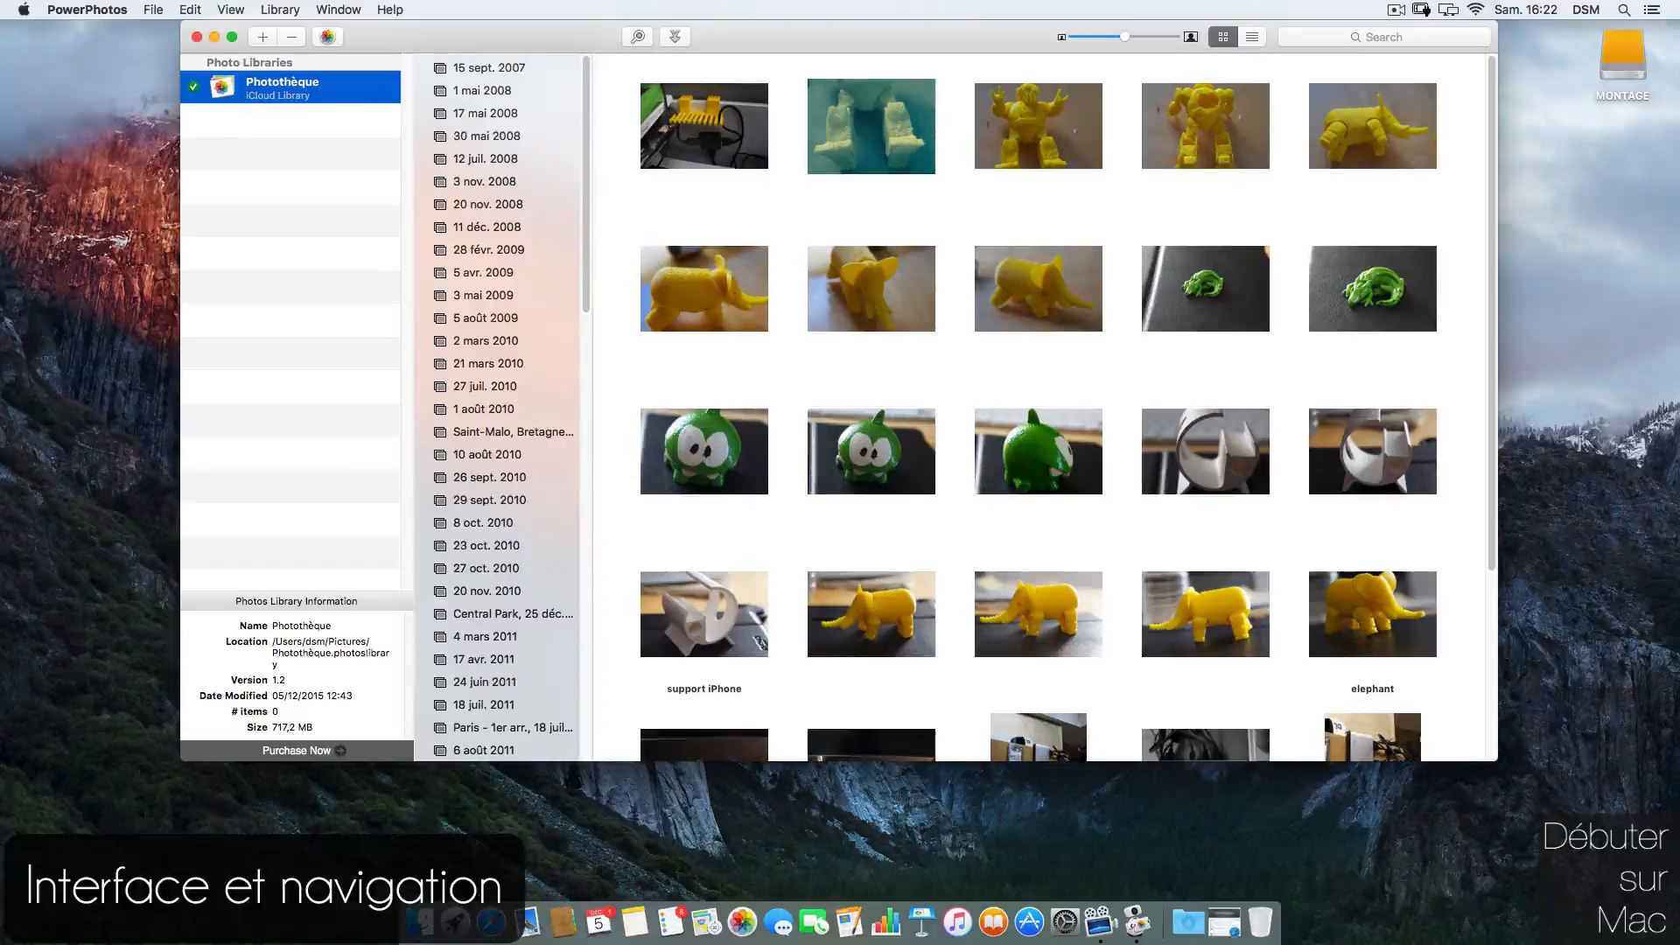
Step: Open a Finder window and arrange it so its sidebar shows beside the PowerPhotos window
click(419, 922)
drag(638, 176, 176, 547)
click(453, 41)
drag(452, 42, 456, 42)
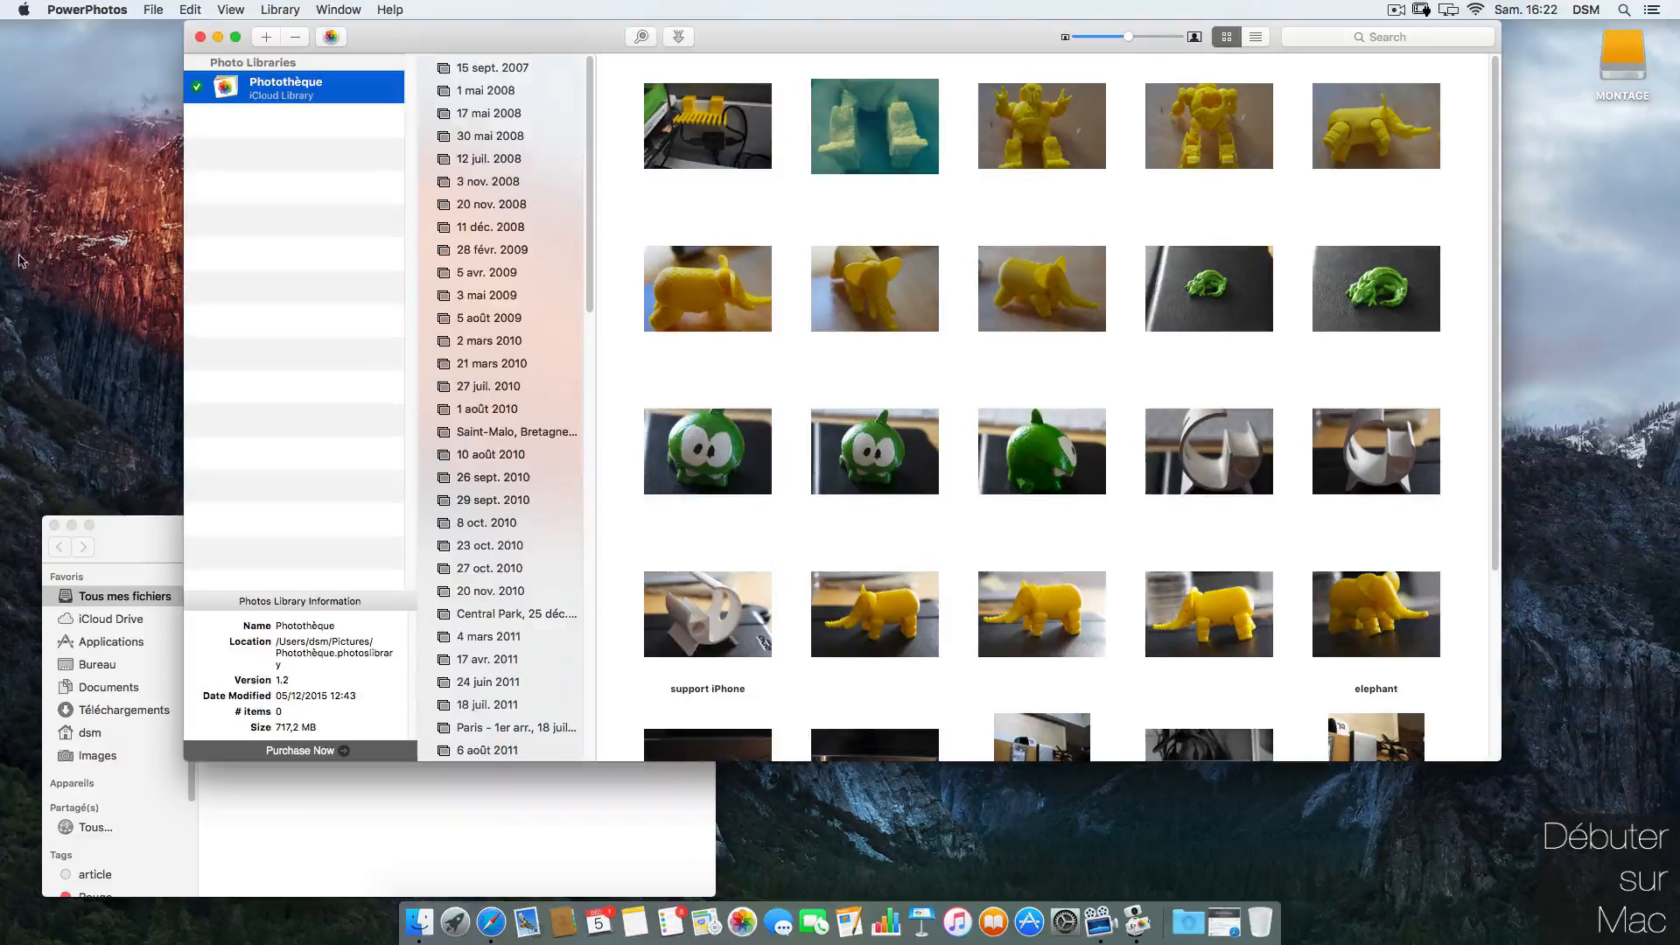
Step: Browse the Photothèque albums: view 4 étoiles, expand the Événements folder and view fonds d'ecrans
drag(592, 75, 516, 630)
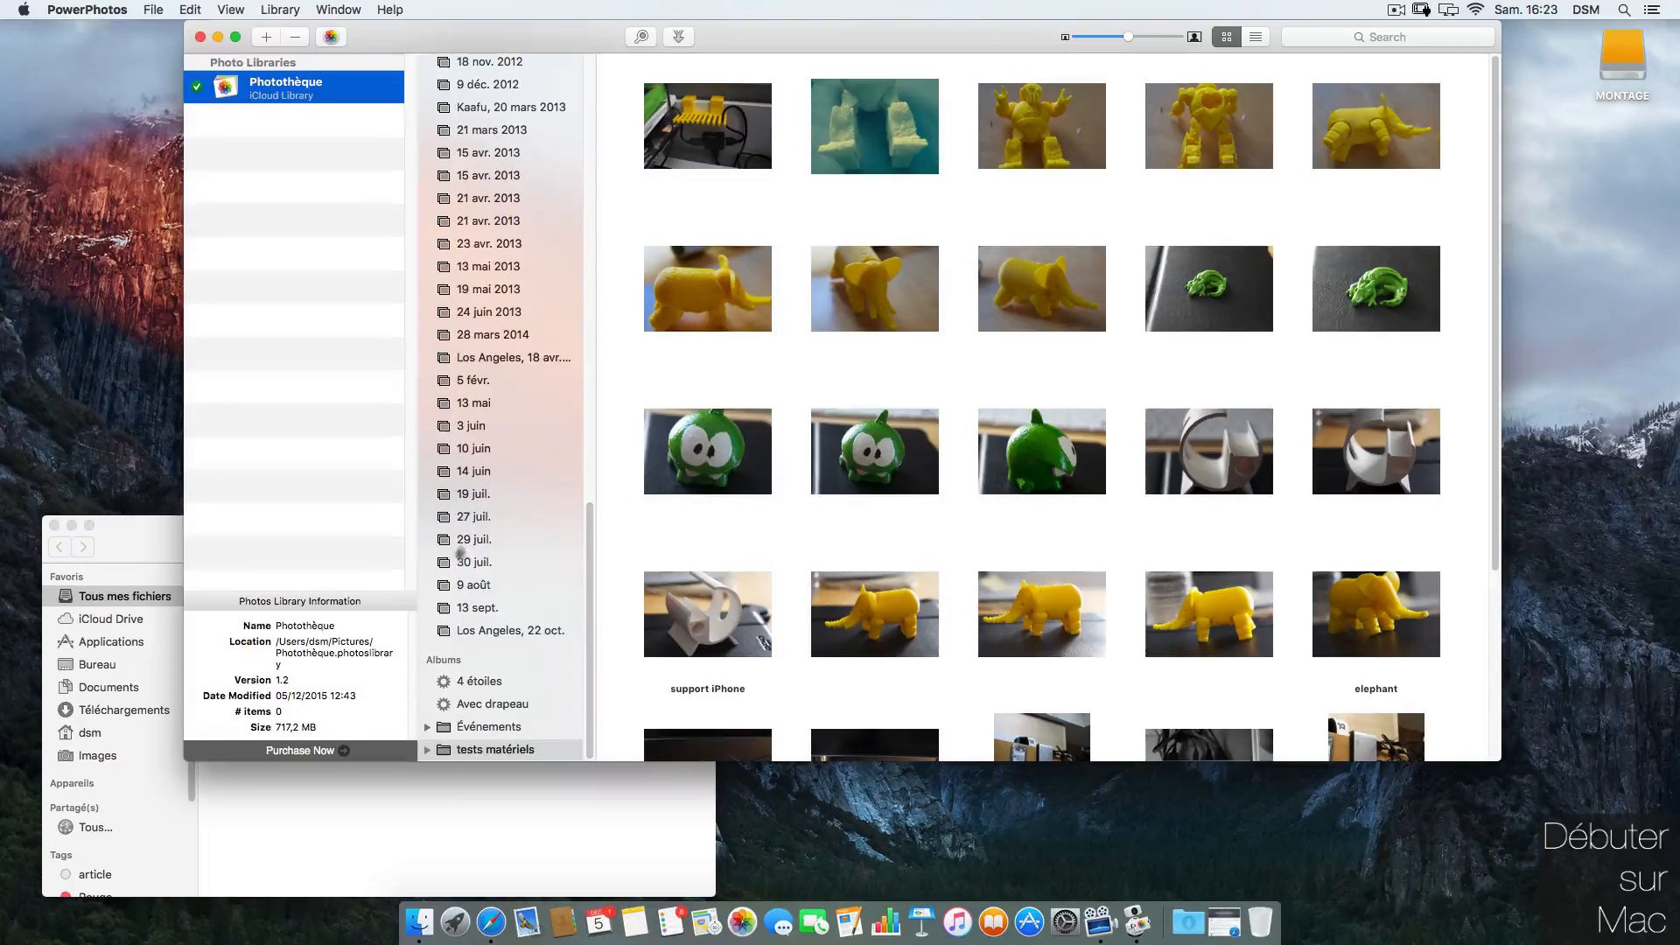
click(479, 679)
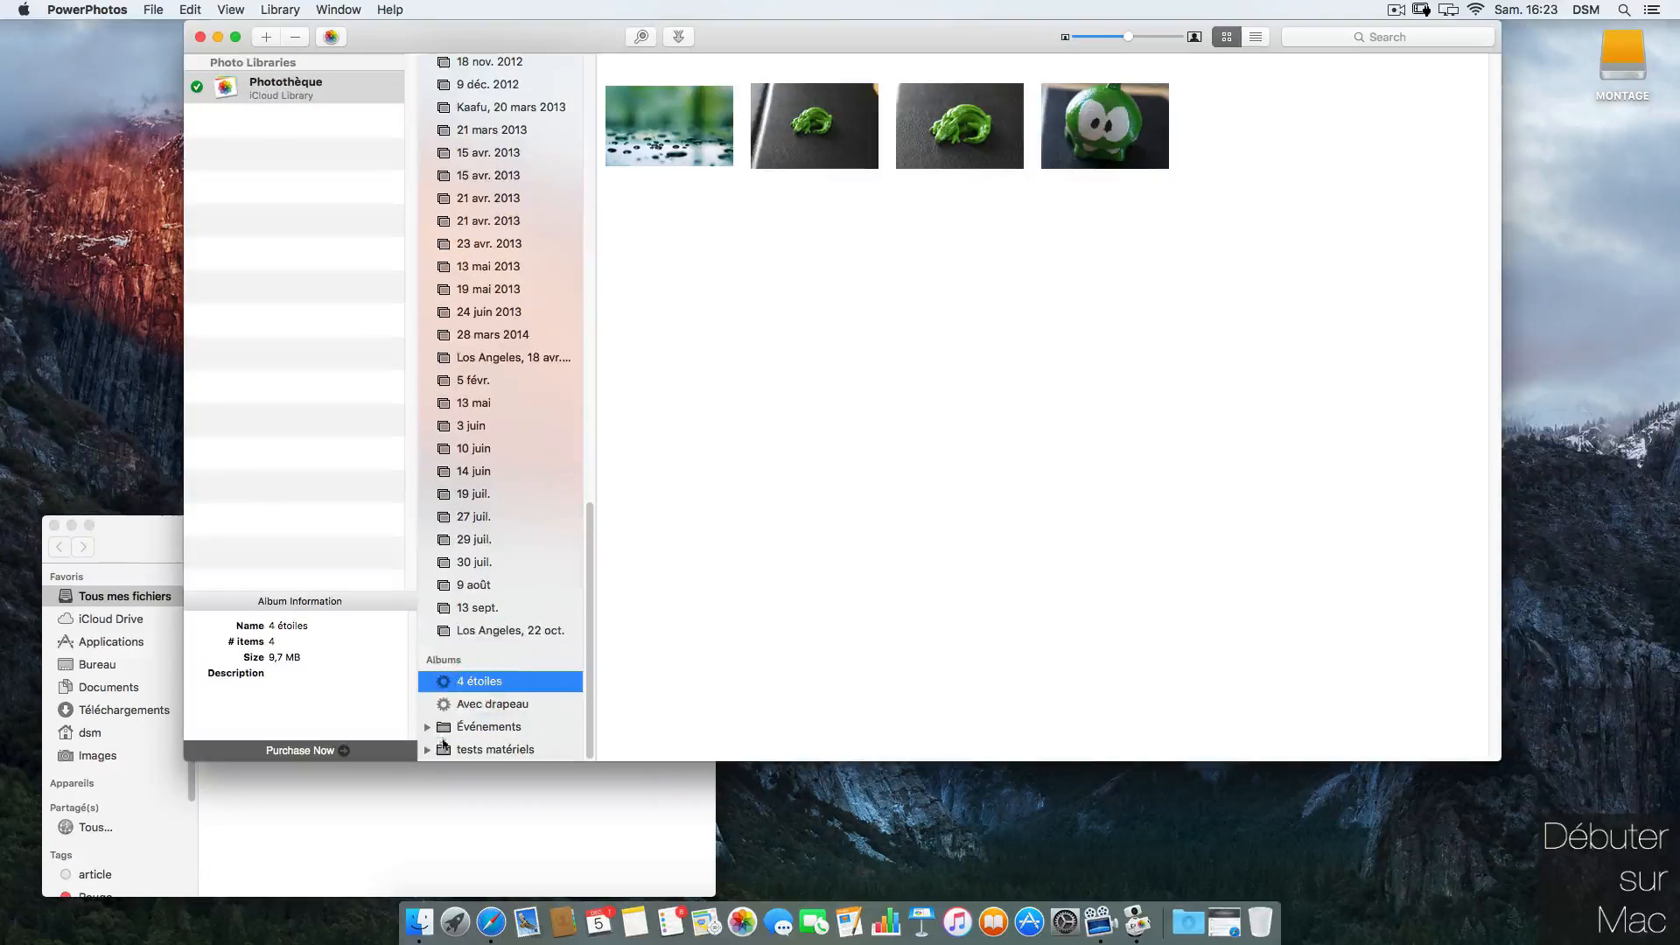
click(481, 731)
click(427, 727)
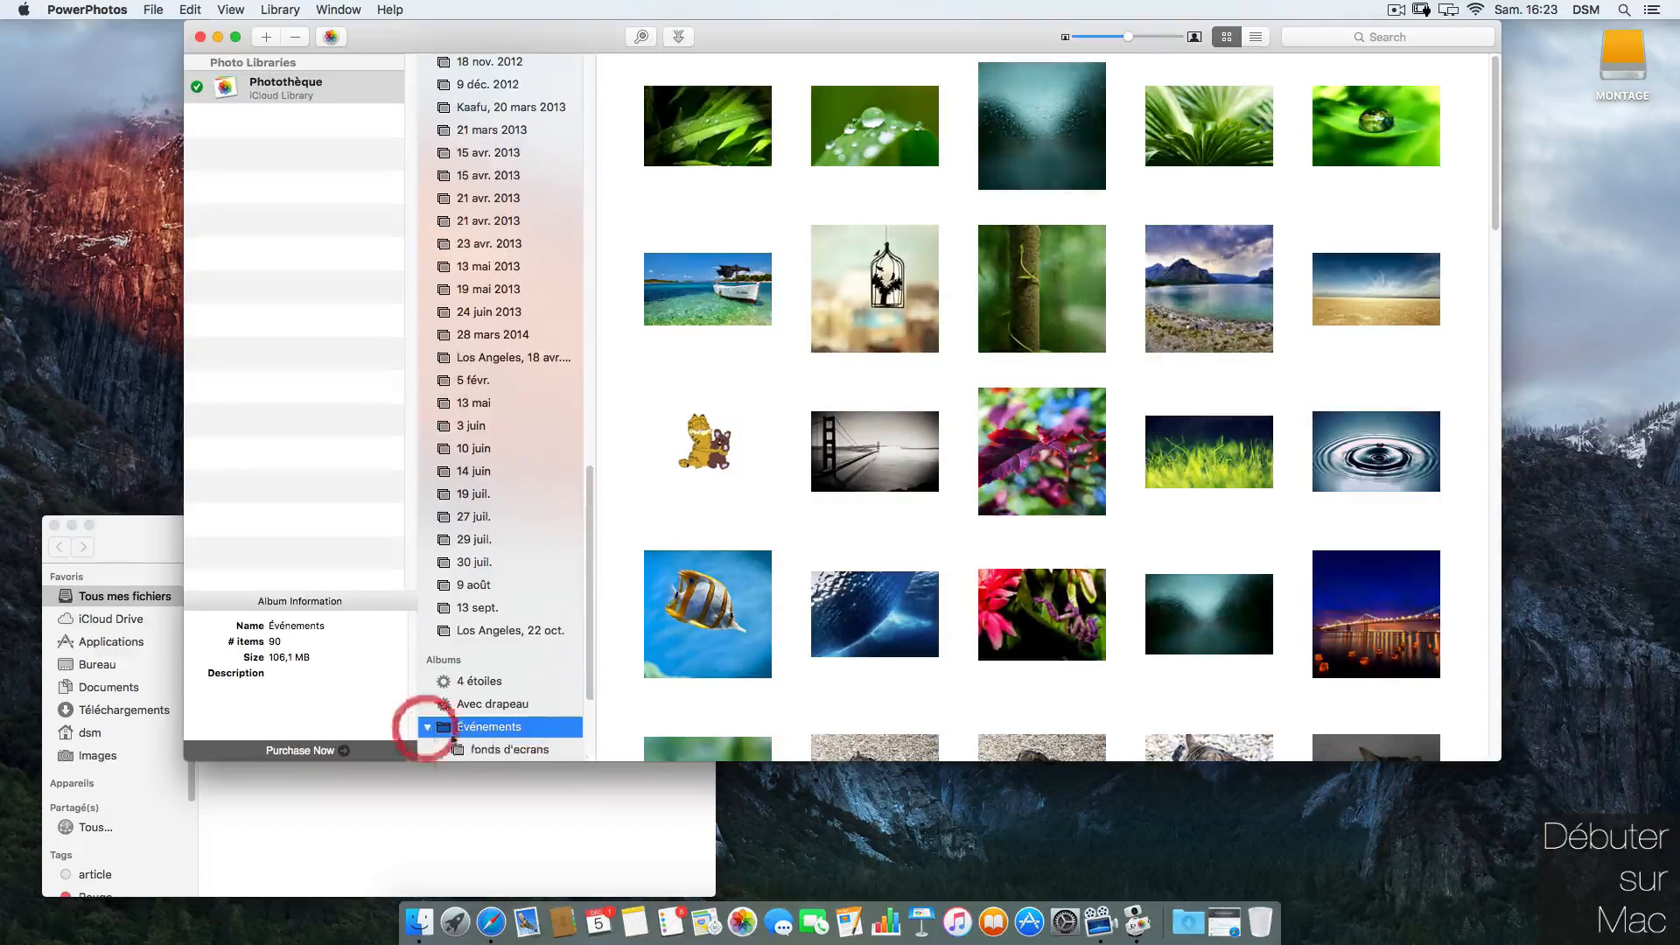
click(489, 751)
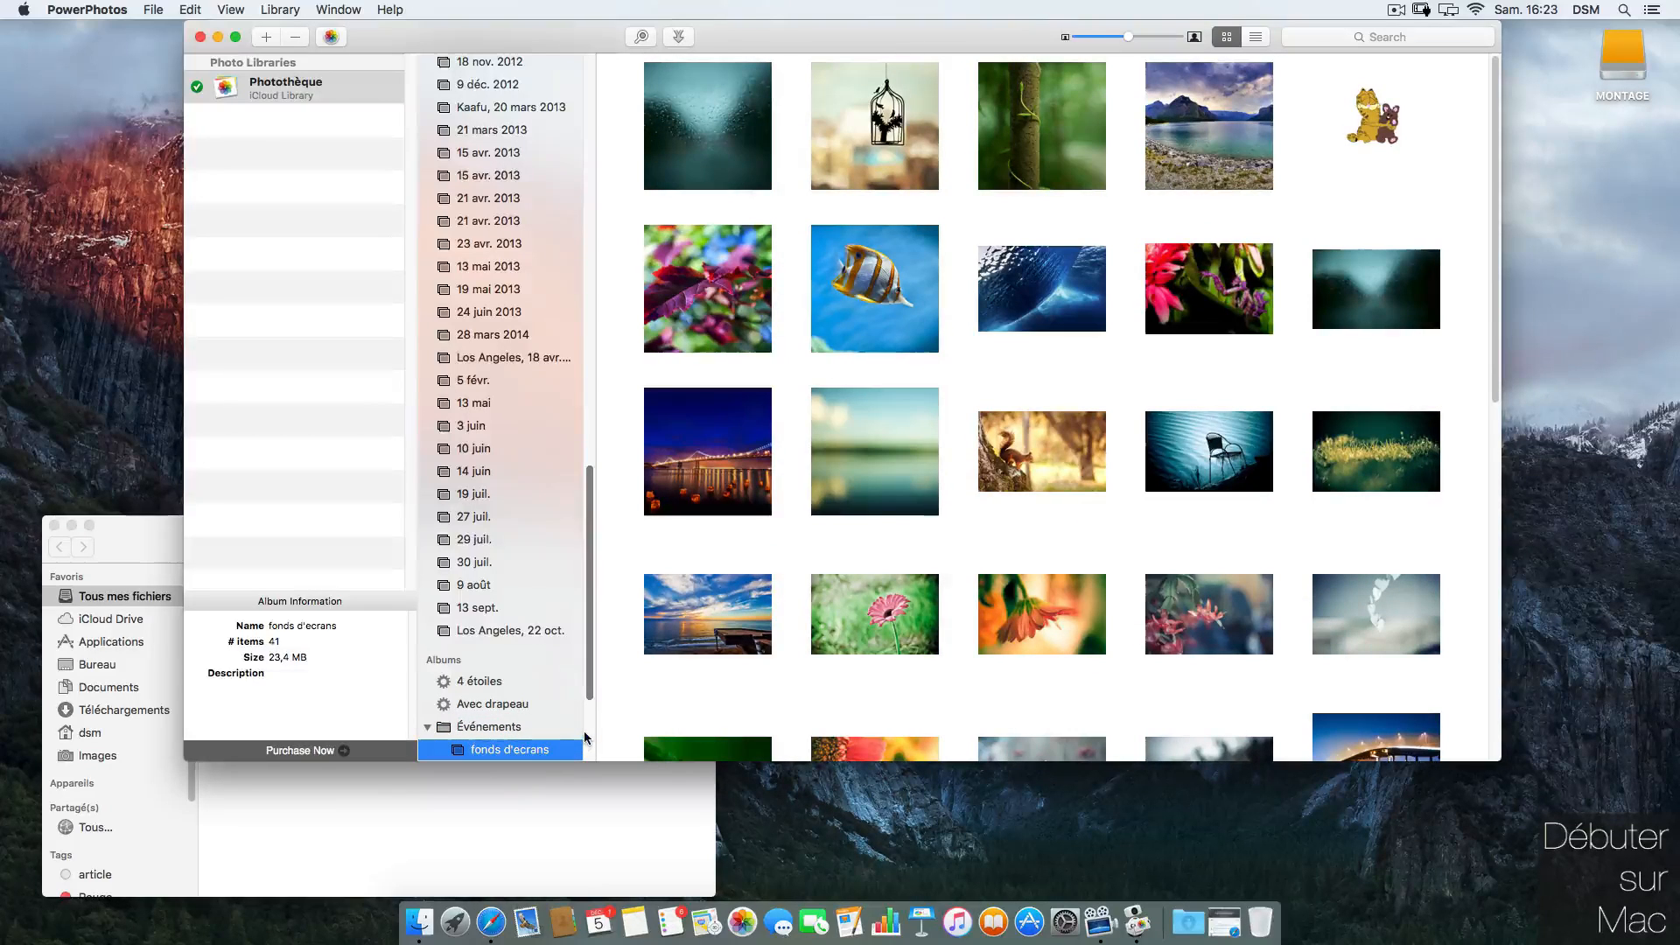
Step: Add the Photothèque vvm library from the Images folder to the PowerPhotos library list and close the Finder window
click(121, 563)
click(97, 755)
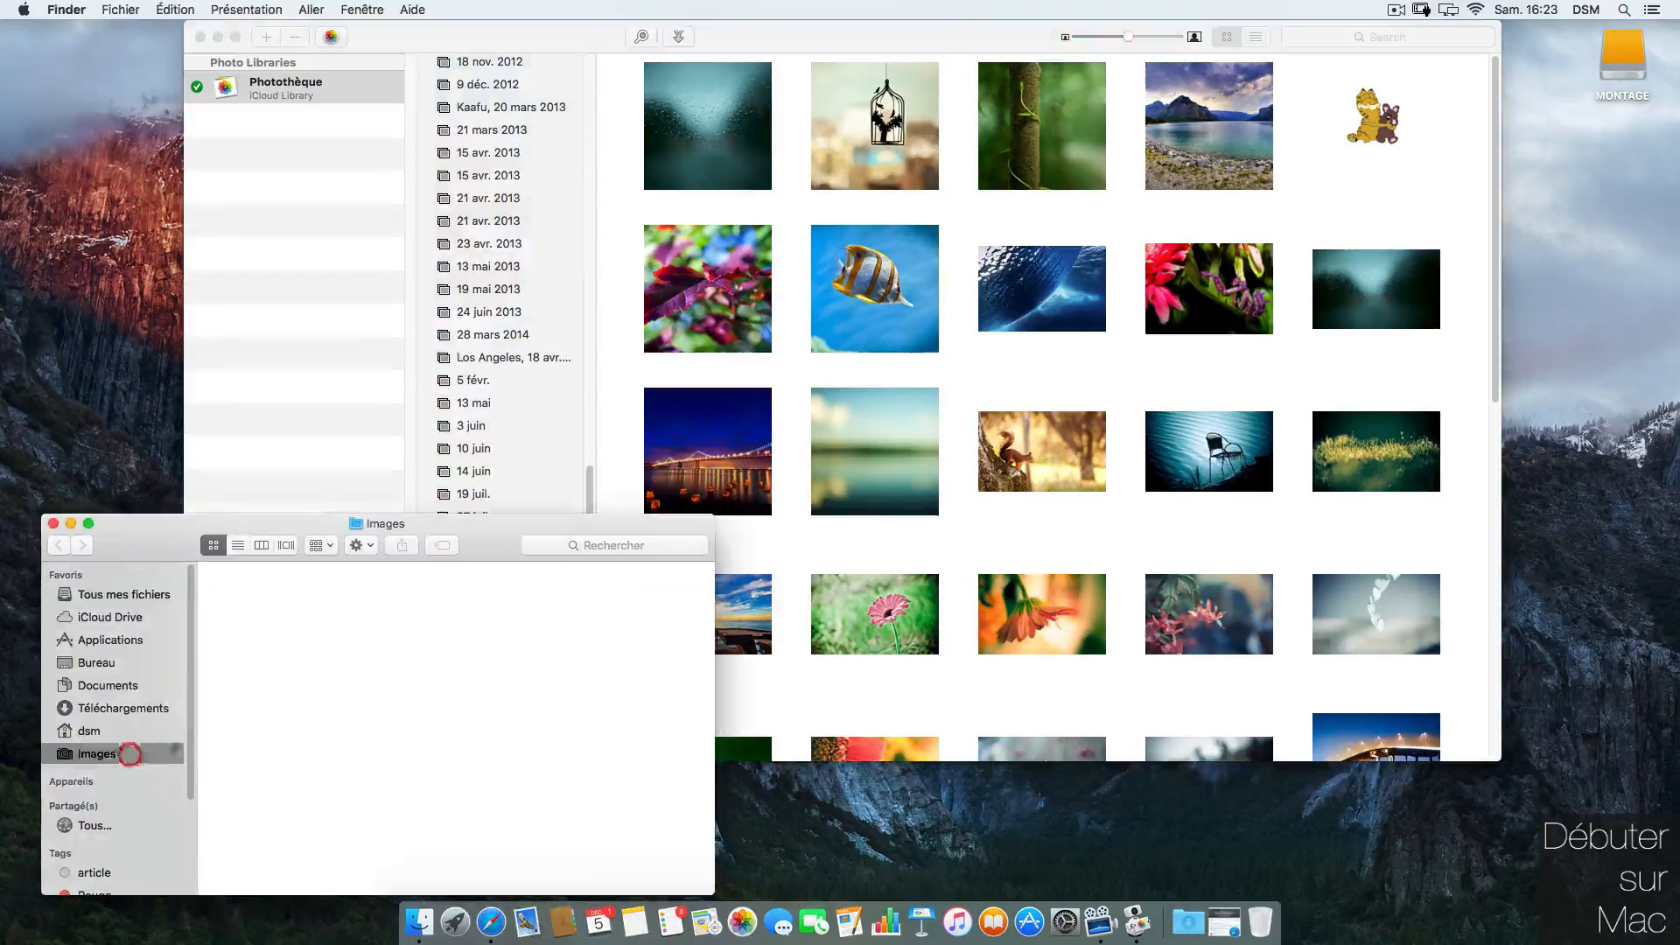
drag(259, 598, 270, 202)
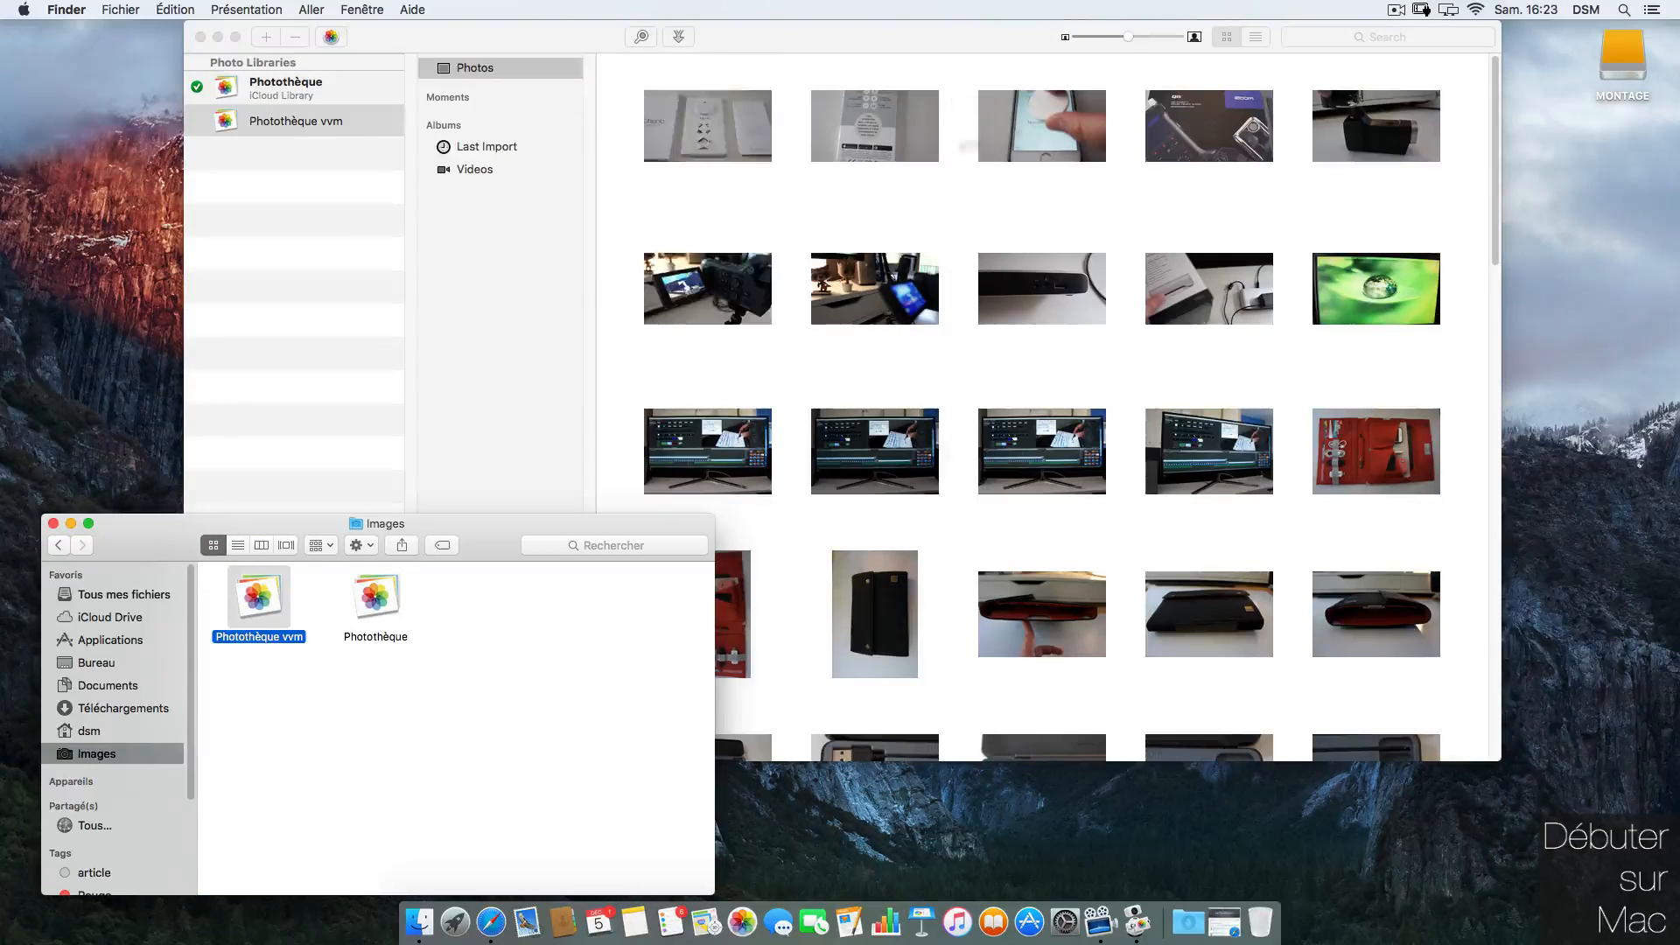
click(53, 524)
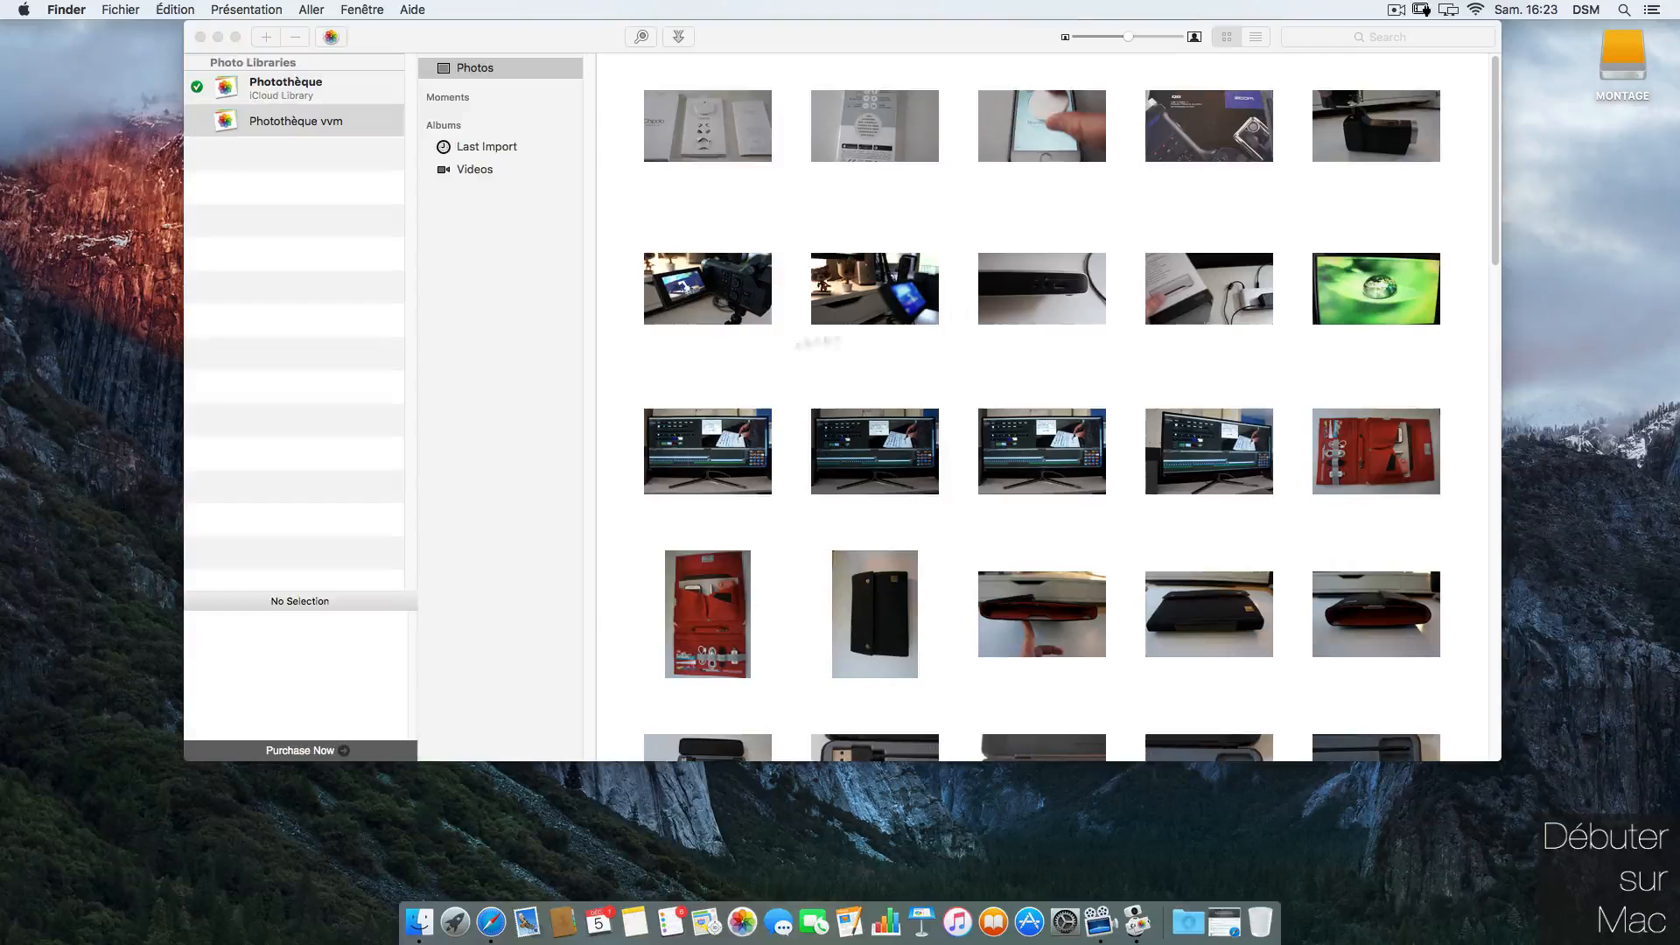
Step: Browse the Photothèque vvm photos, expand its Moments list and view the Videos album
click(1479, 272)
scroll(1470, 330, down, 3)
scroll(1471, 330, up, 3)
click(567, 98)
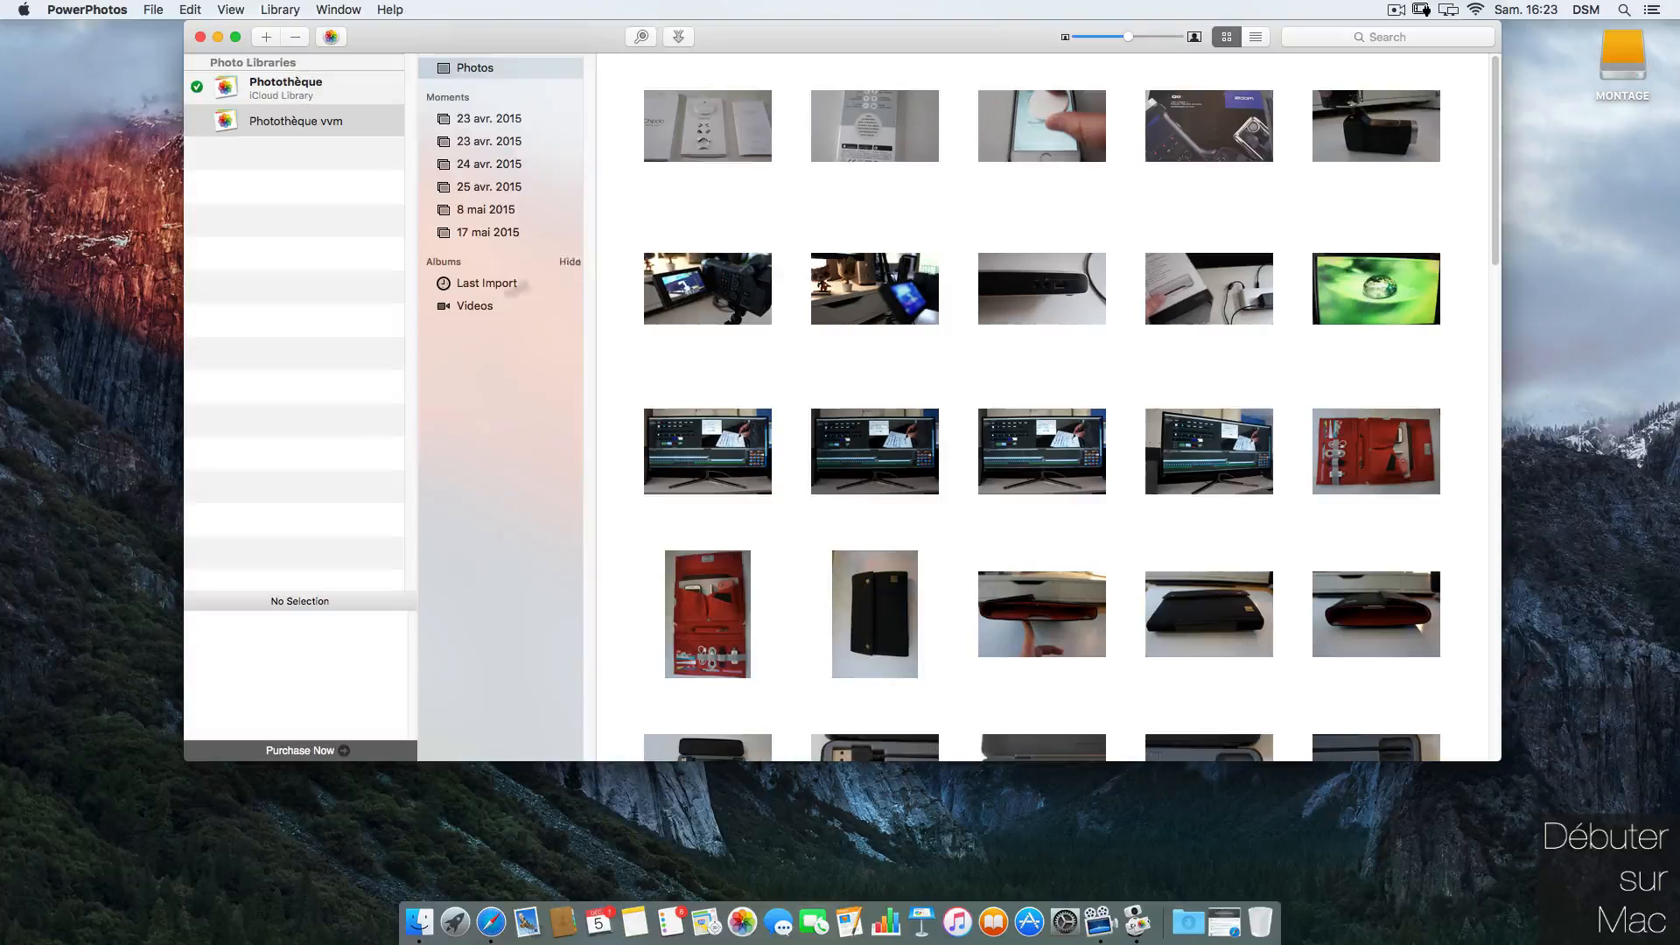
click(483, 340)
click(475, 308)
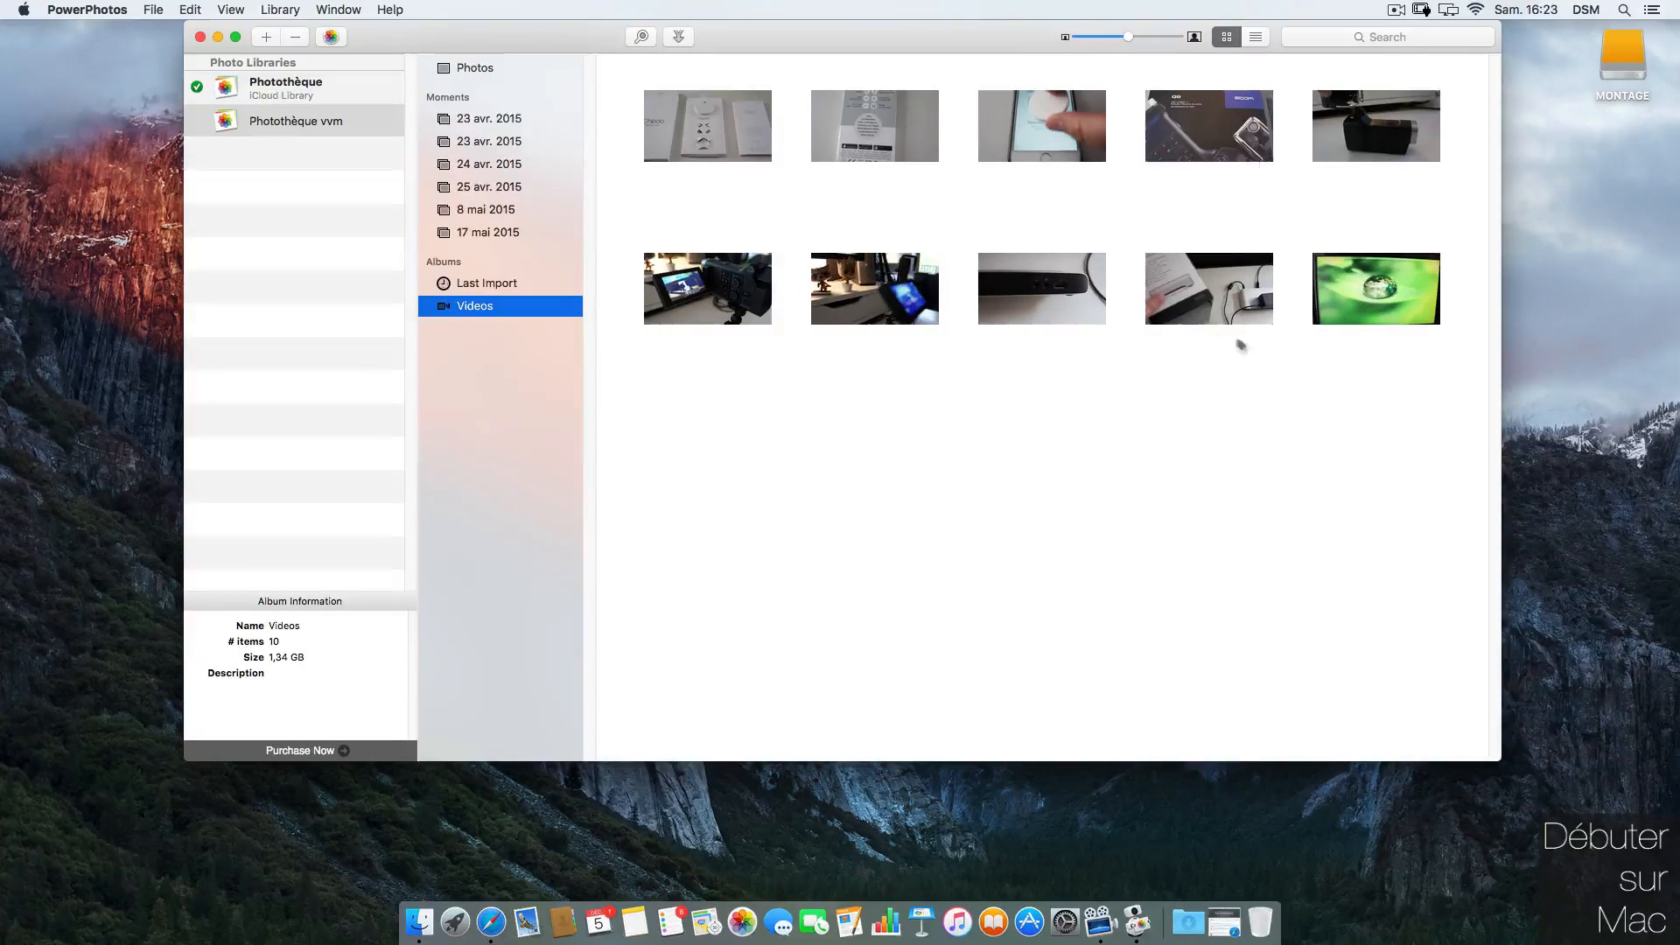
Step: Open the Photothèque library in Photos and move the Photos window aside to uncover the PowerPhotos library list
click(318, 85)
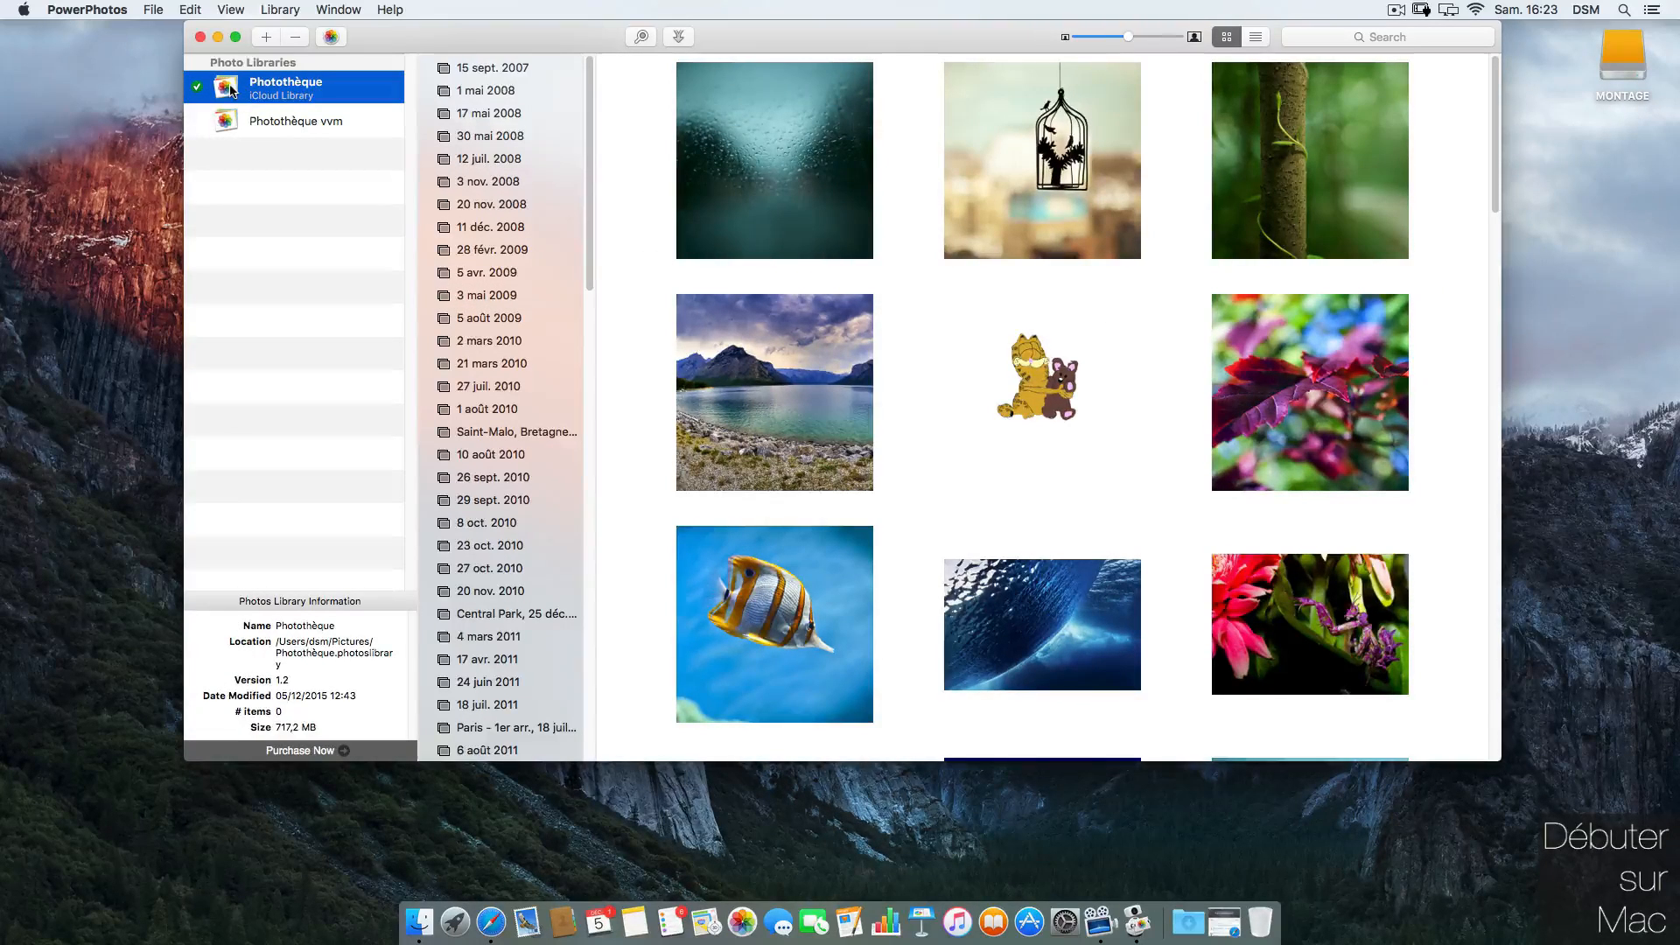
click(333, 36)
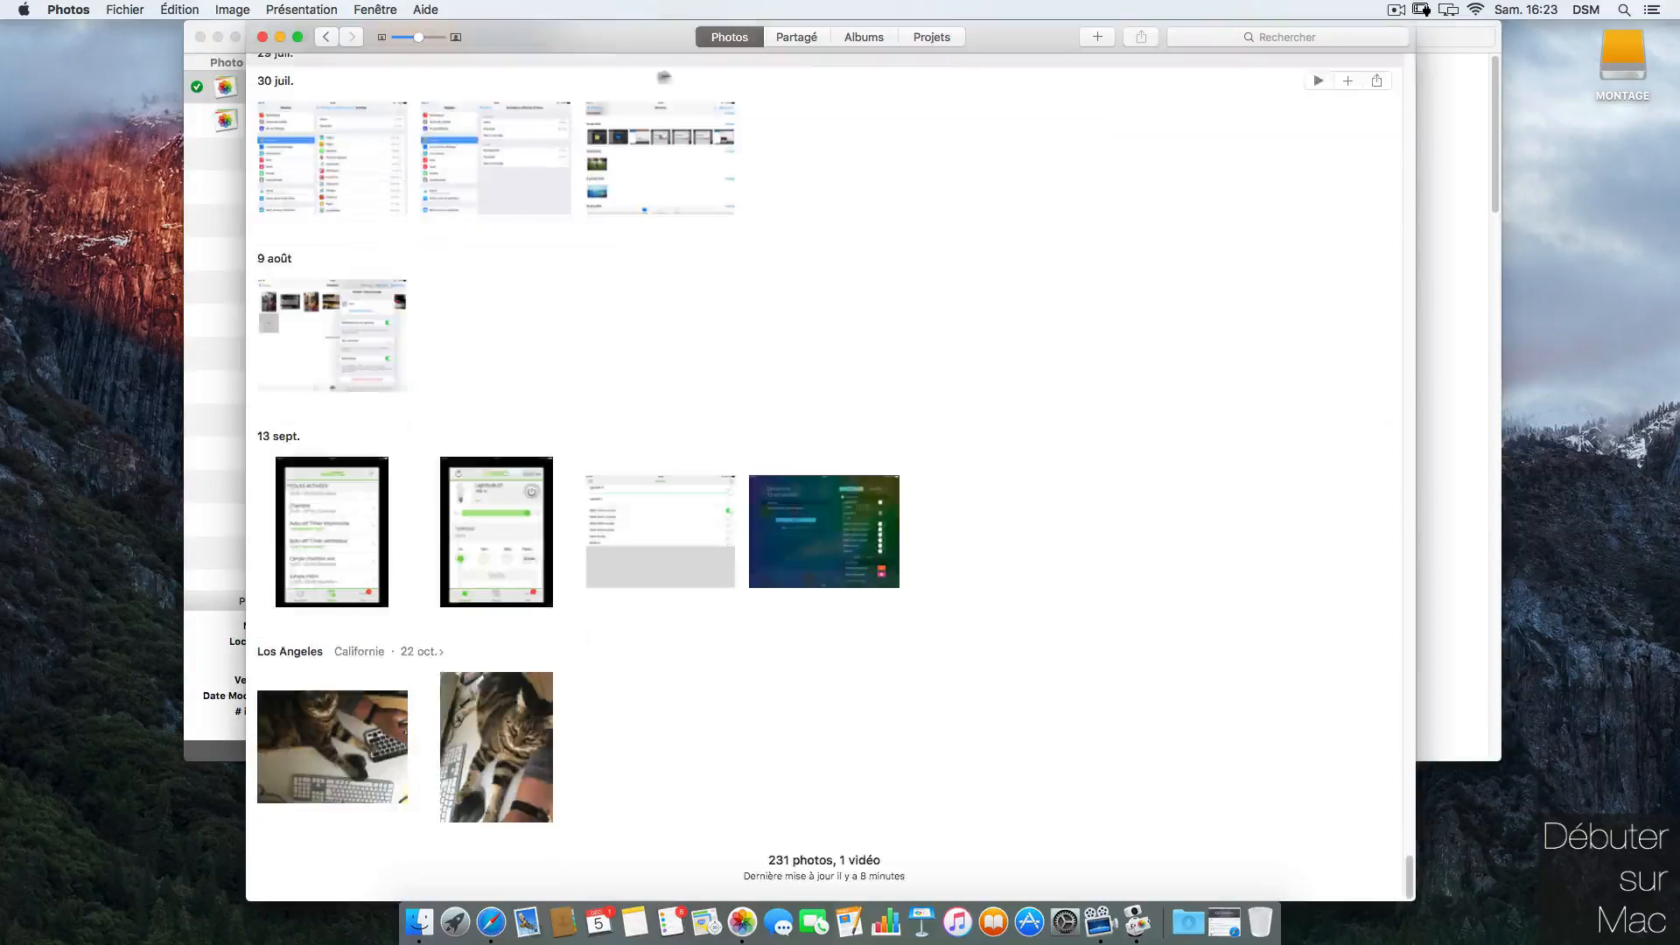
drag(506, 37, 745, 14)
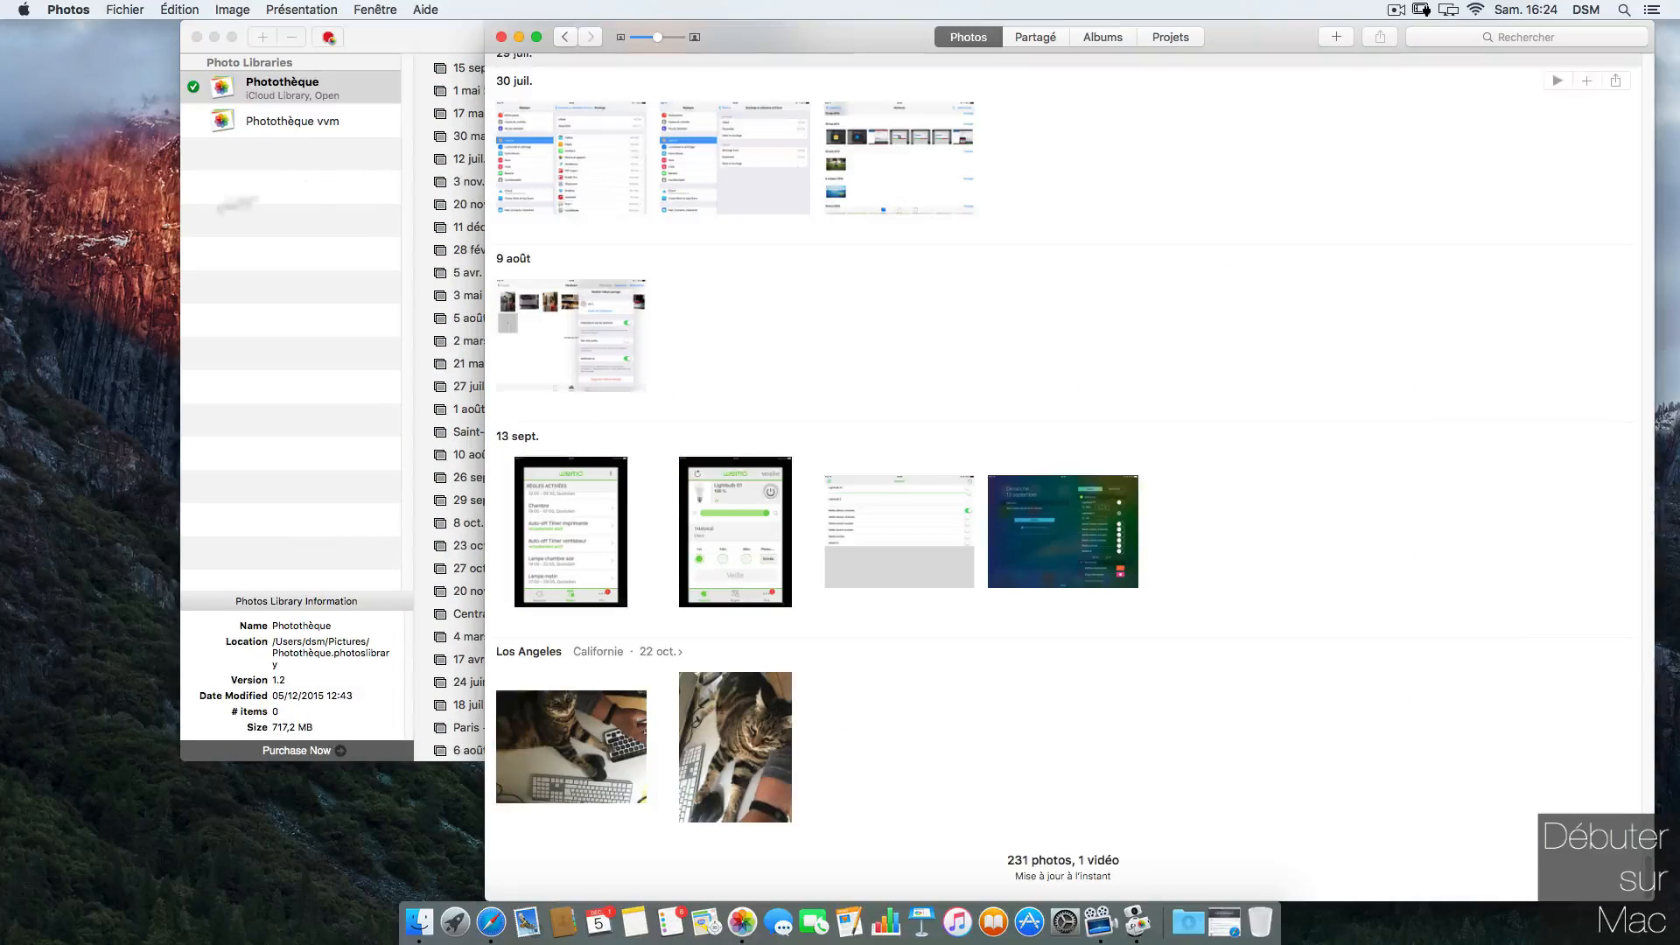
Step: Select the Photothèque vvm library in PowerPhotos and try to open it in Photos
click(262, 195)
click(262, 172)
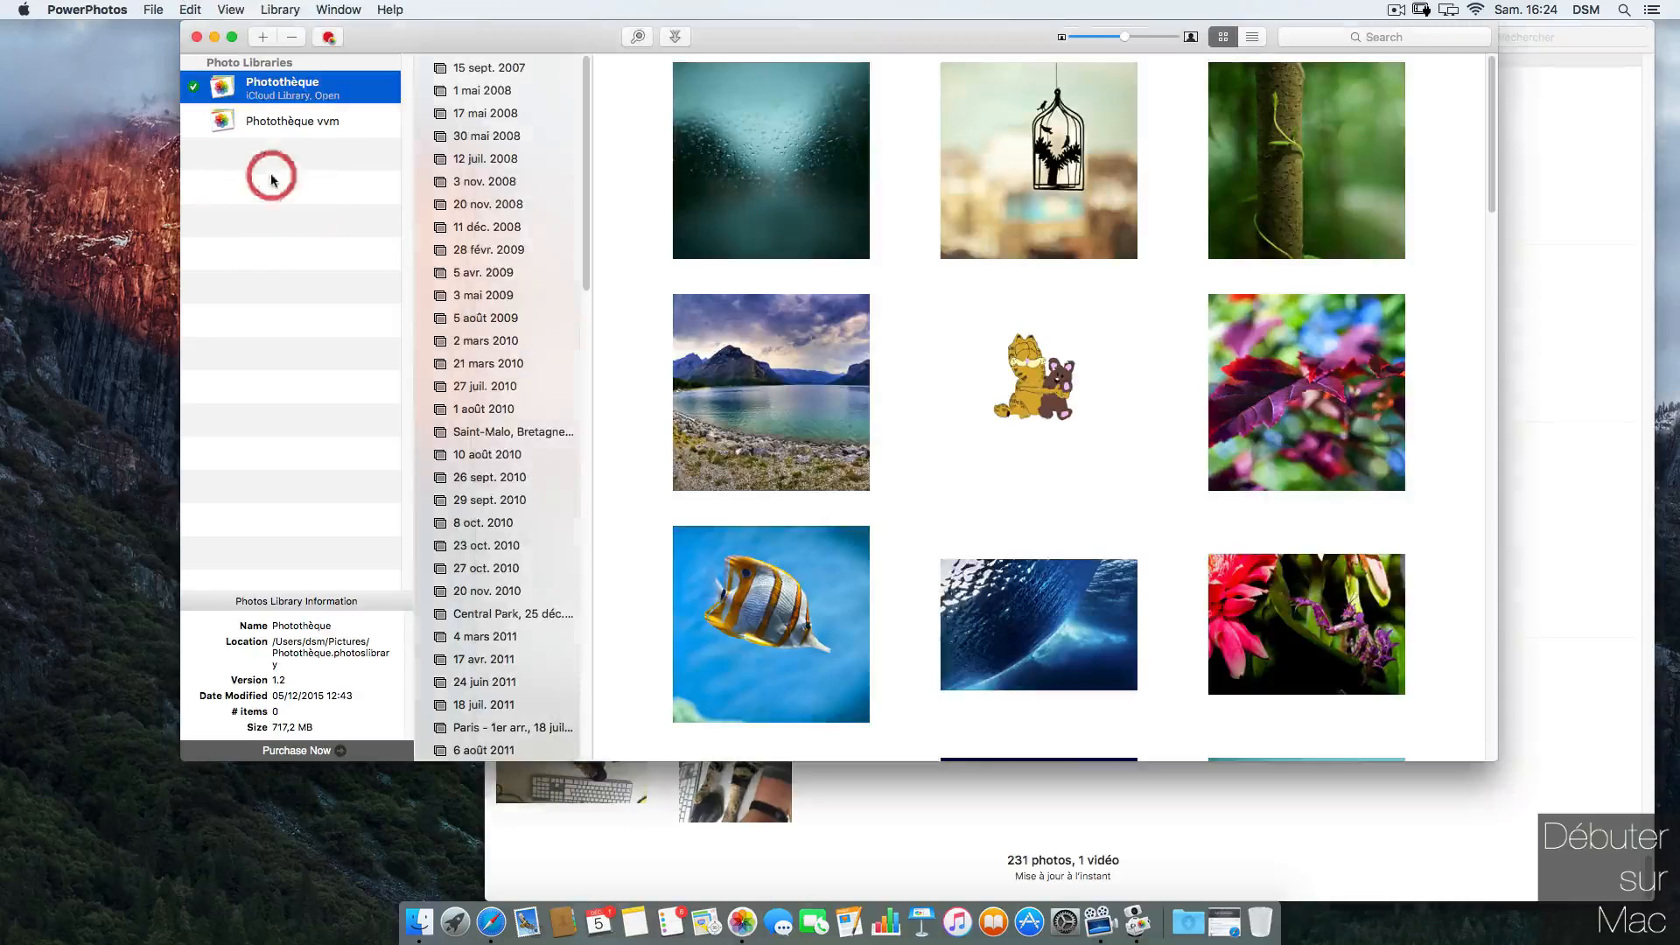
click(281, 128)
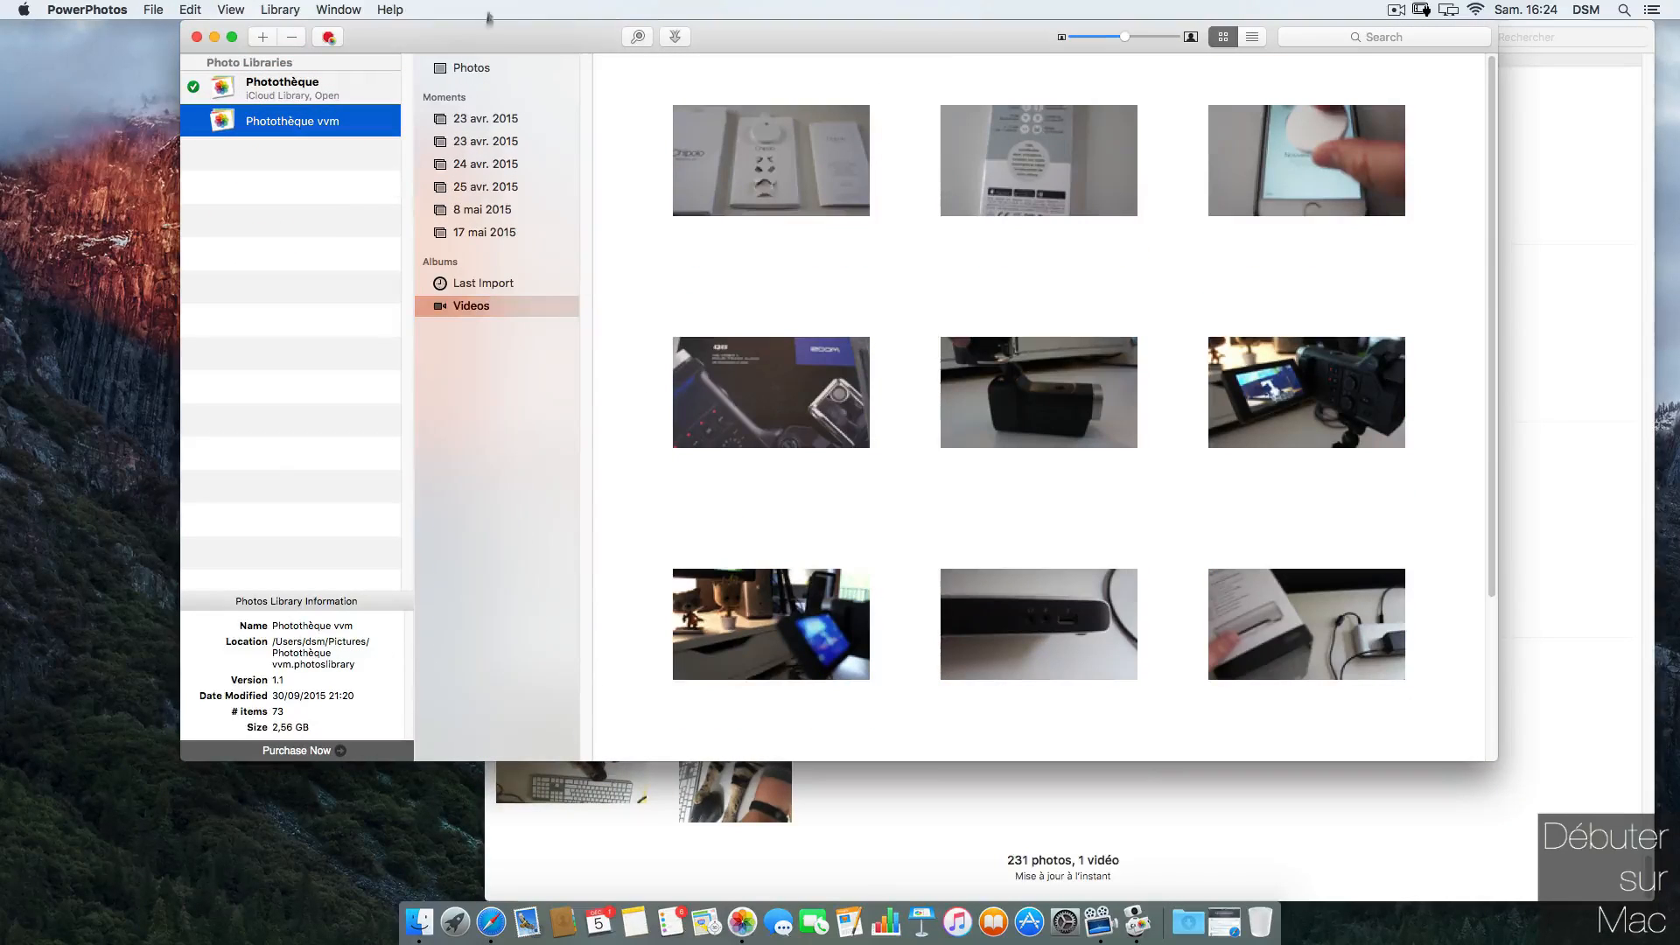
click(338, 38)
click(338, 38)
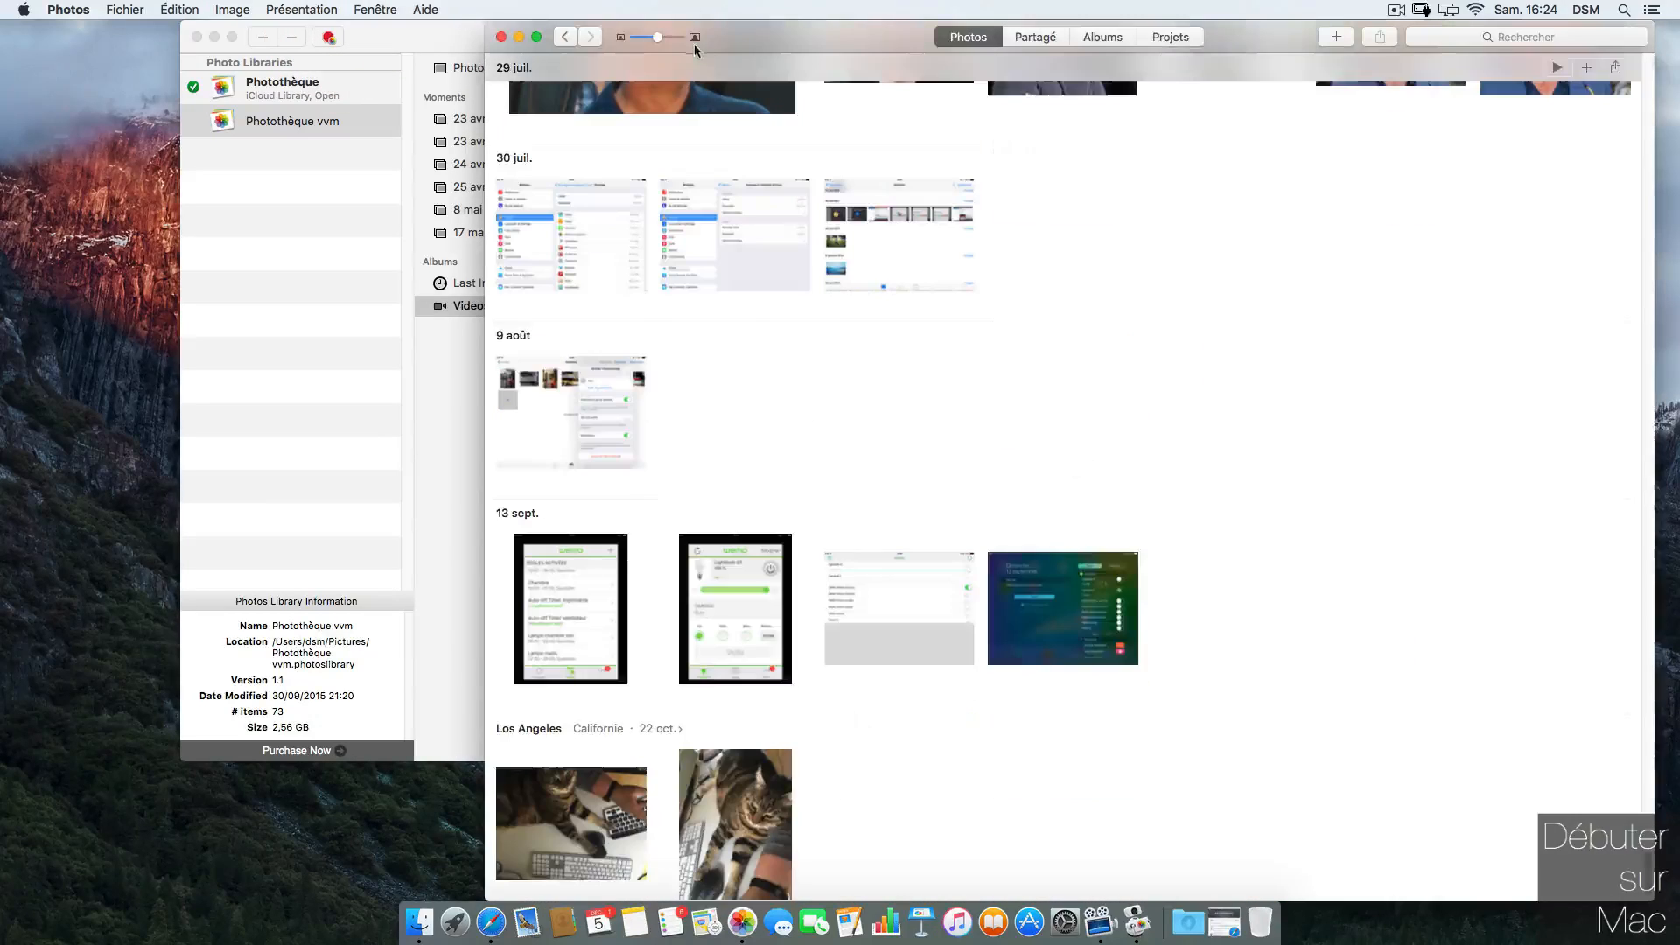
Step: Bring up the Photothèque library in Photos from the PowerPhotos list, and switch Photos to the Photothèque vvm library
click(287, 91)
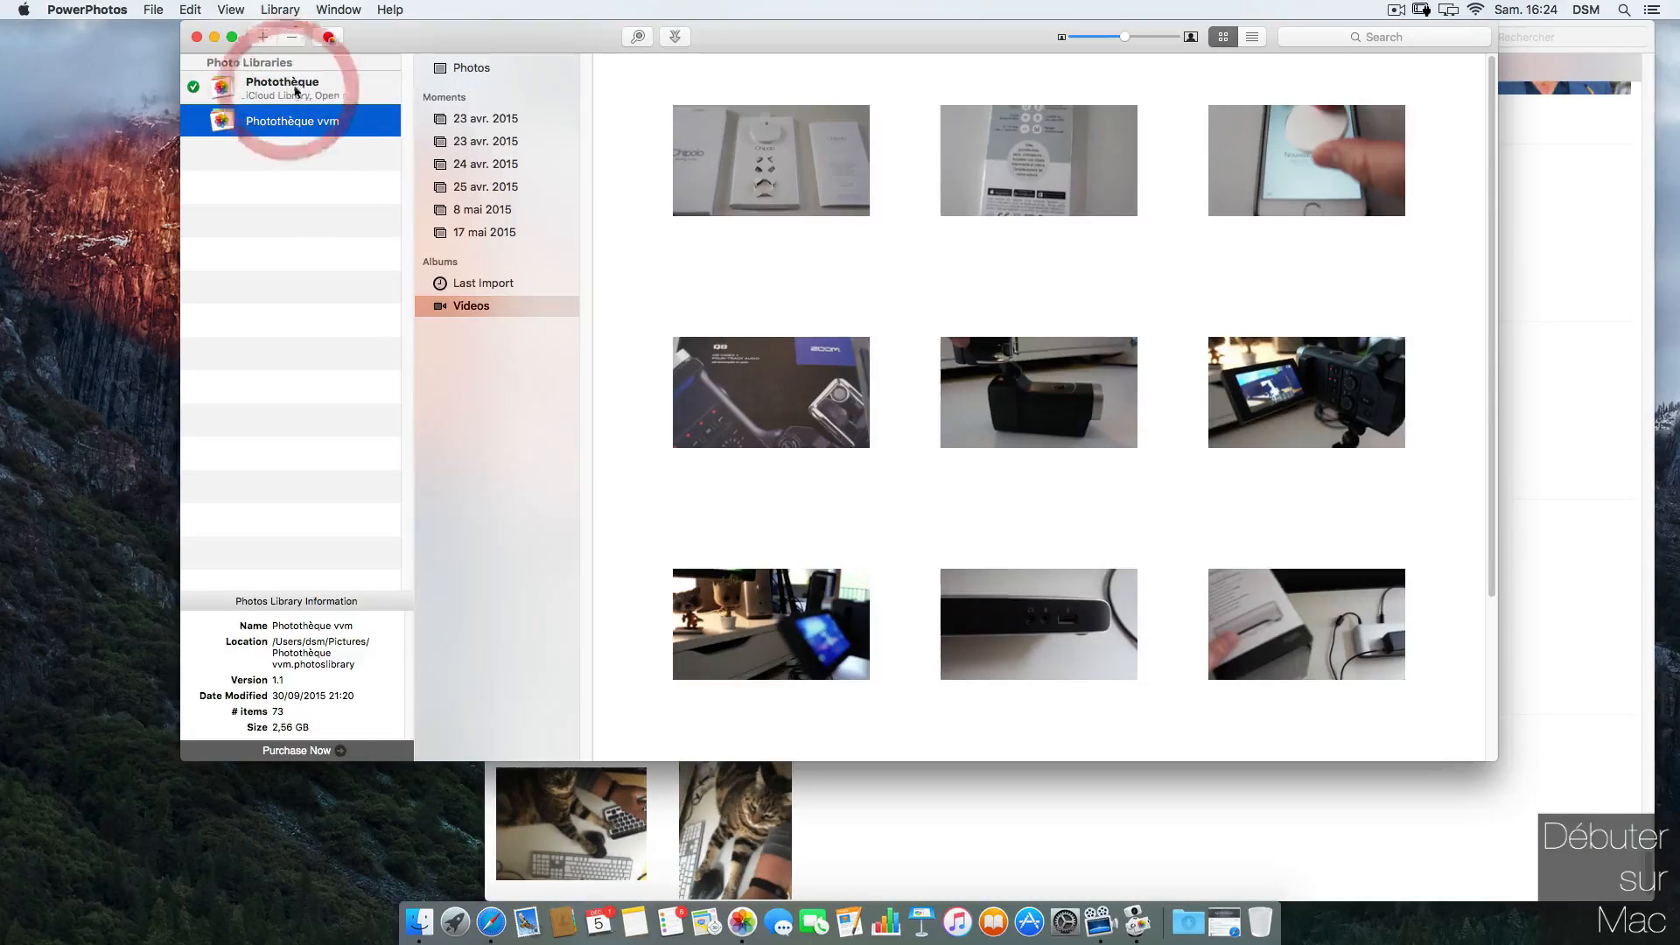
click(273, 87)
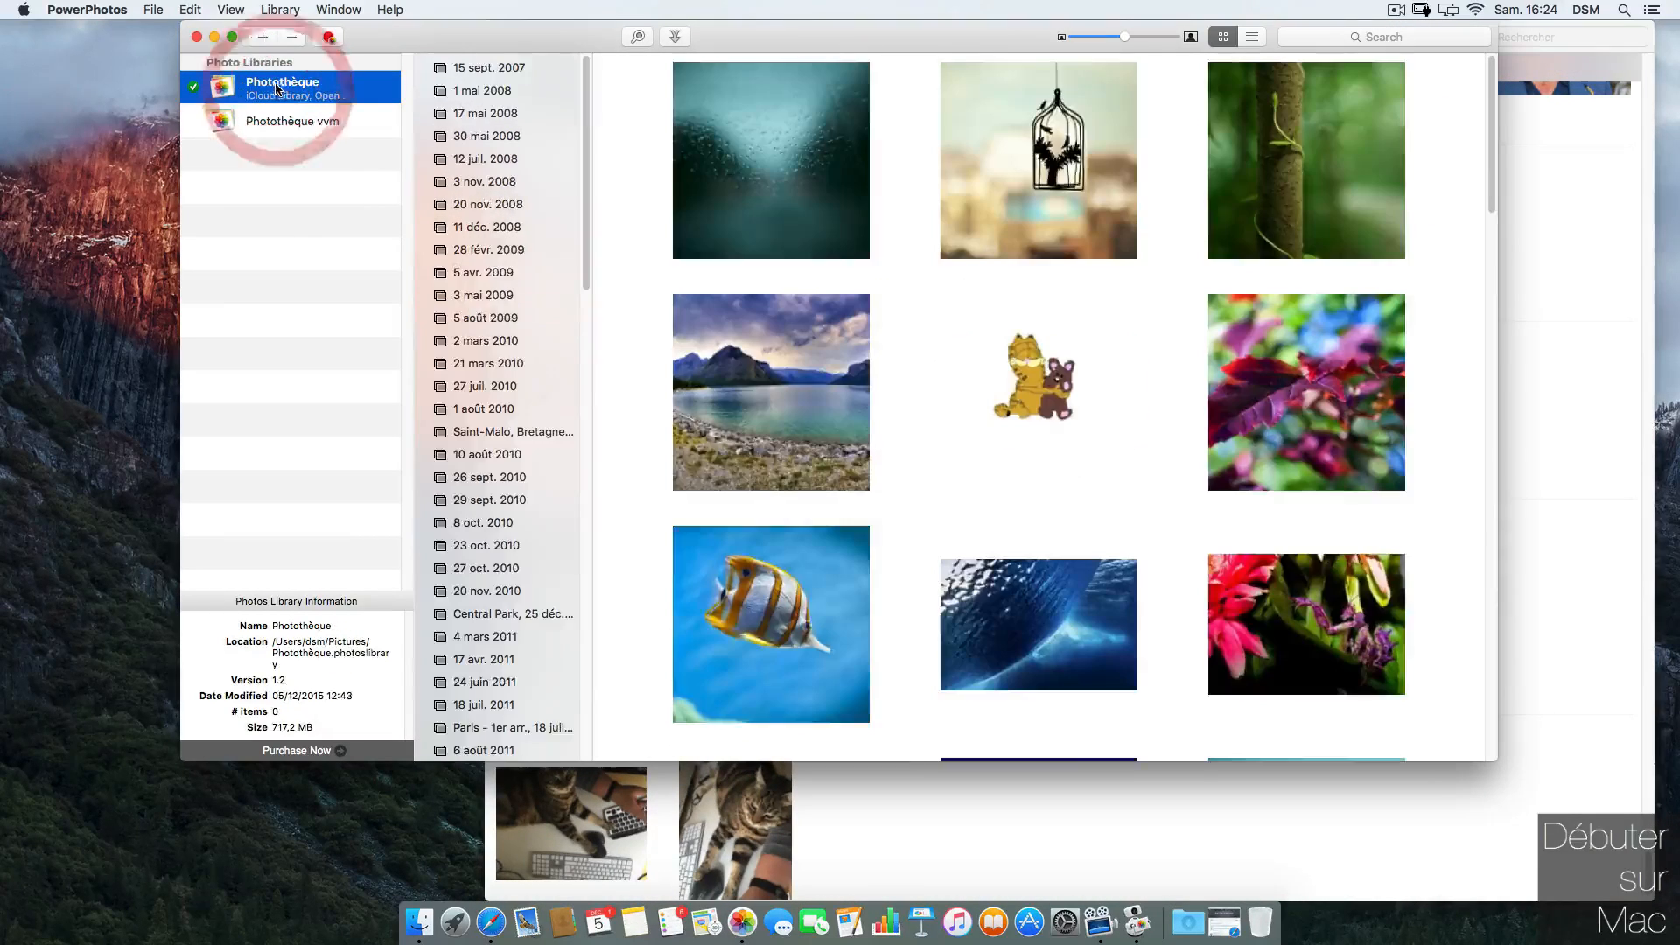
double_click(221, 89)
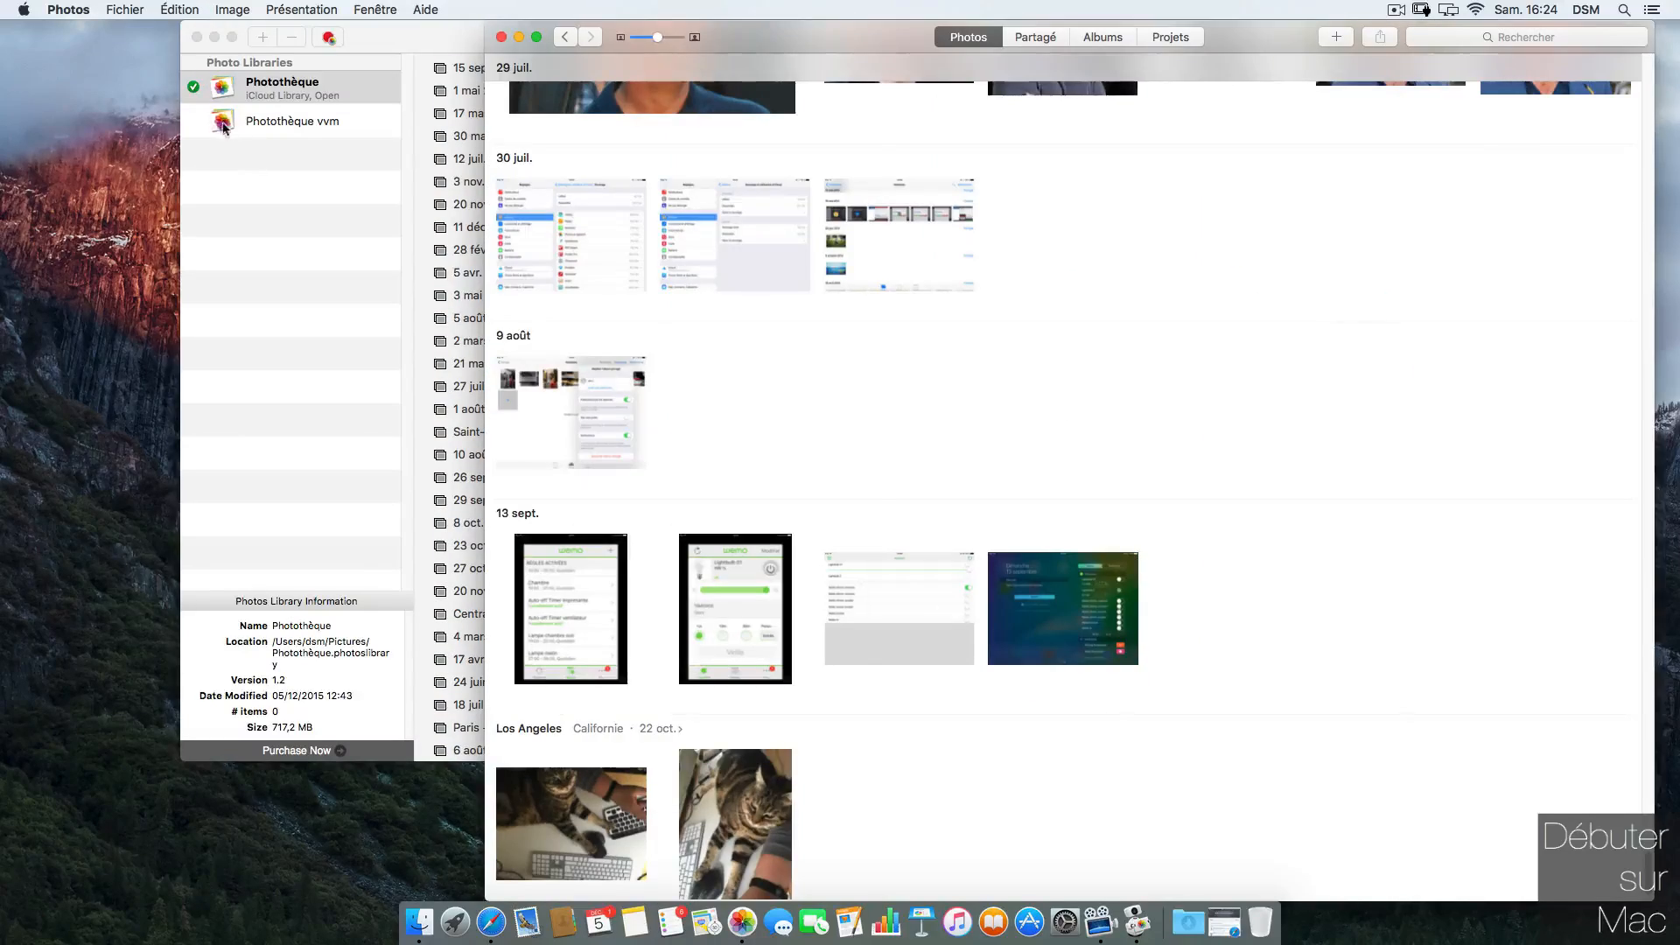
click(222, 125)
double_click(223, 123)
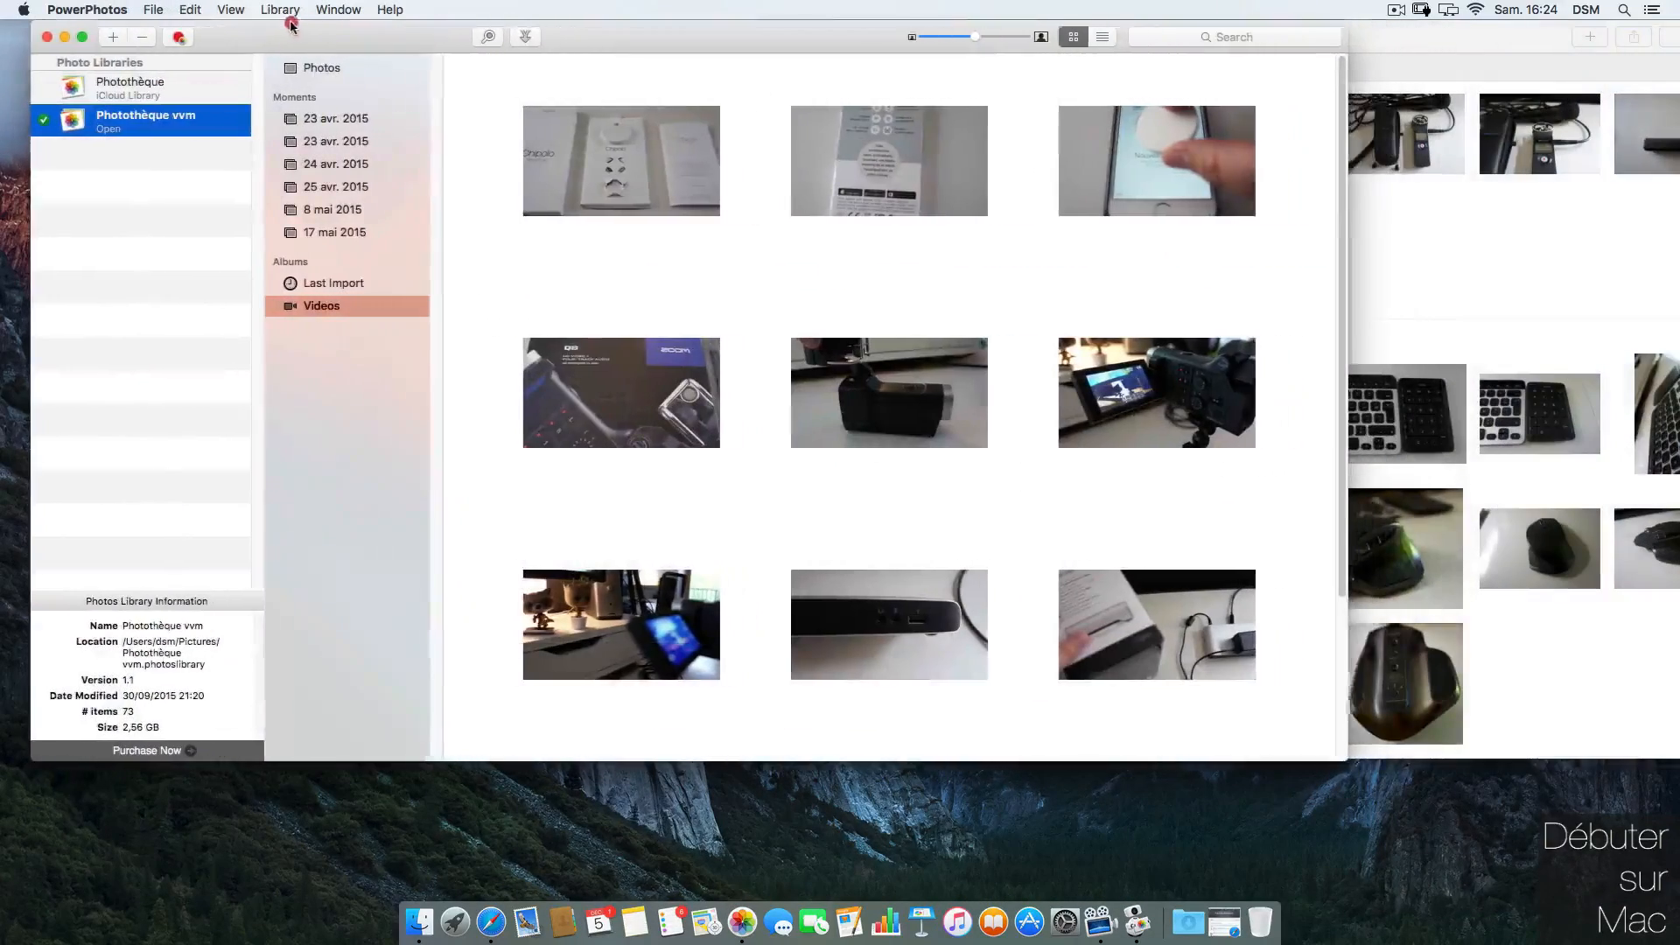
Step: Move and narrow the PowerPhotos window beside Photos, and compare the Photothèque vvm Photos collection in both applications
drag(292, 25, 277, 26)
drag(1328, 246, 1173, 225)
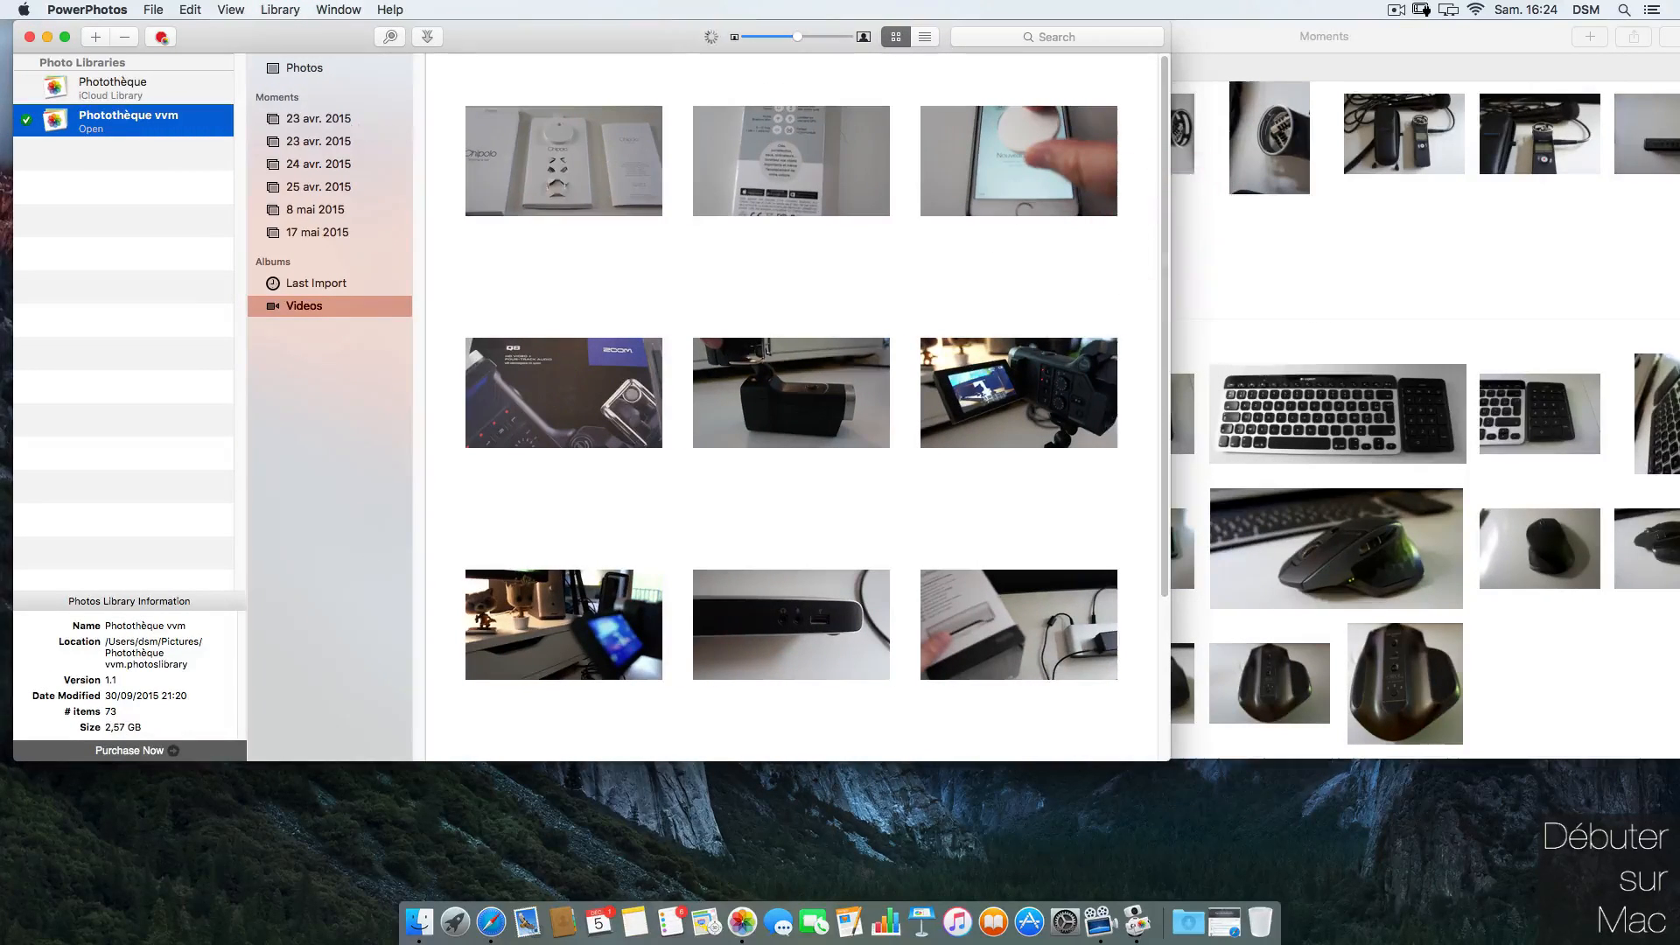
click(302, 70)
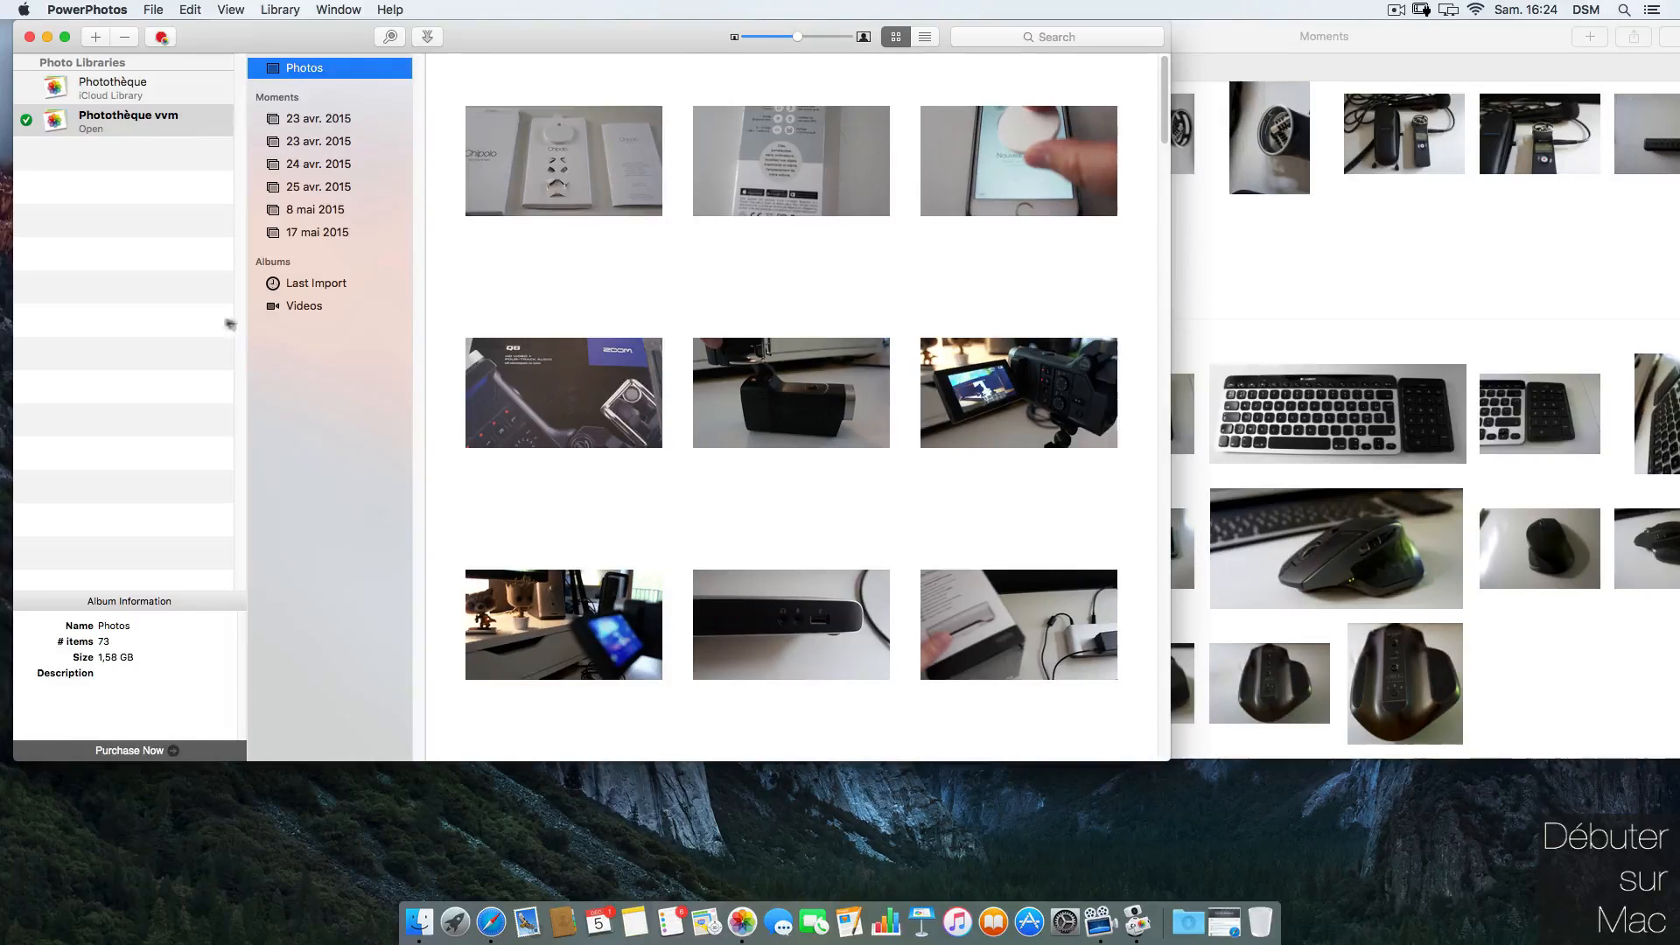
click(1332, 260)
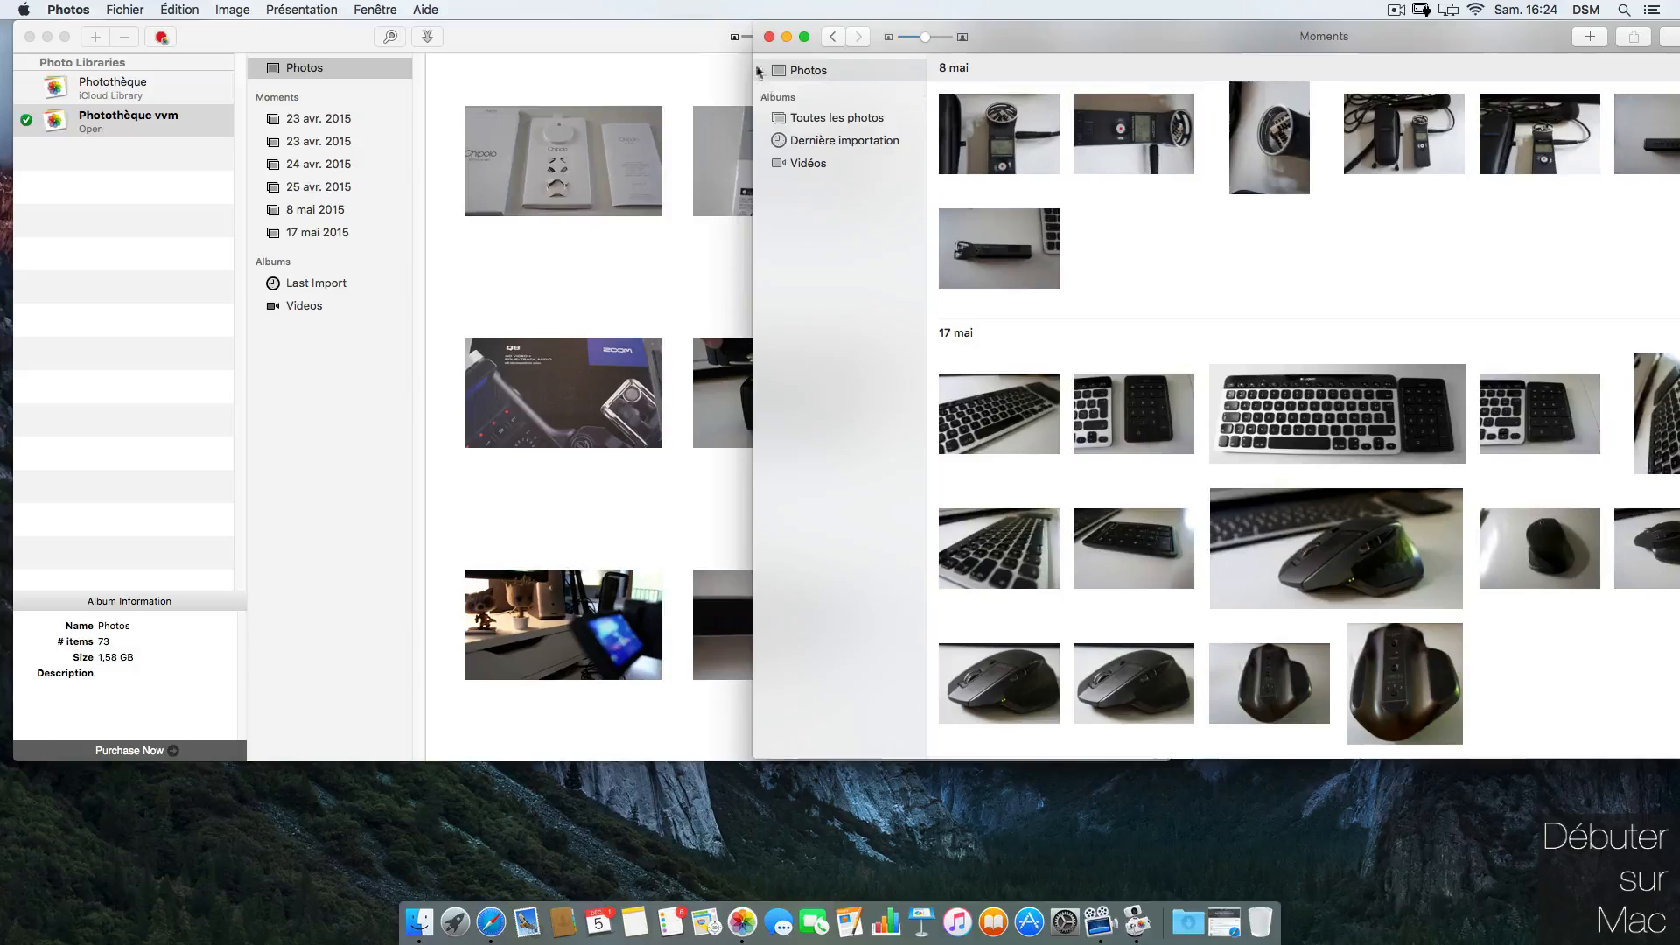
Step: Reopen the Photothèque library in Photos from PowerPhotos and reduce the height of the Photos window
click(50, 91)
click(50, 91)
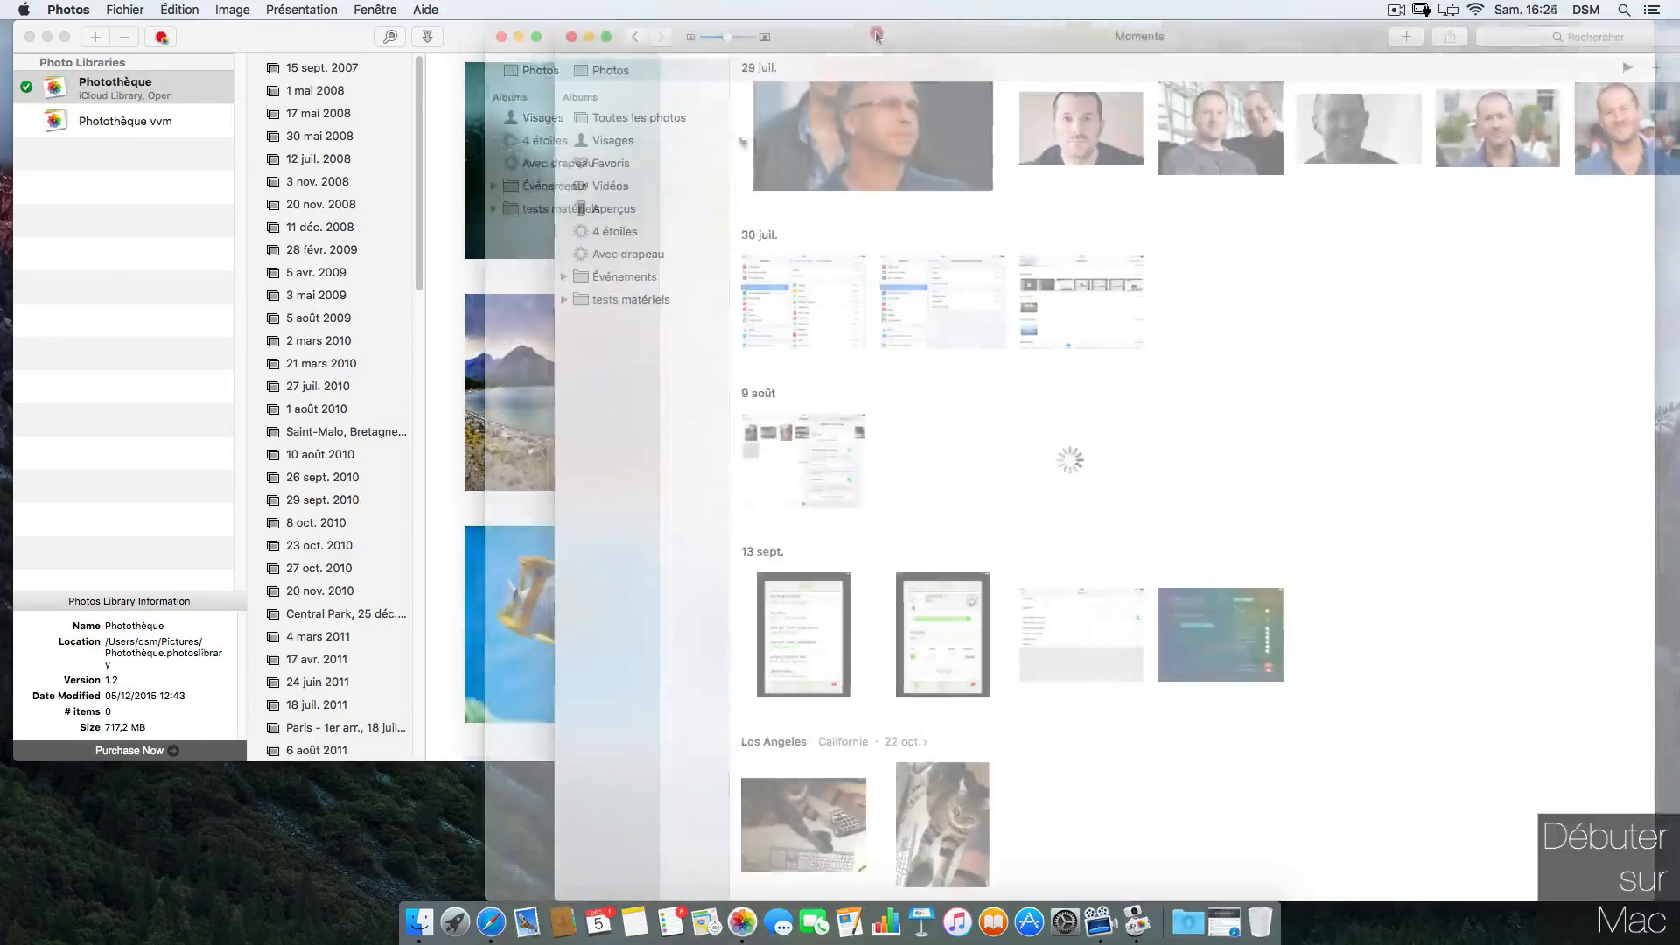
drag(1516, 902, 1444, 540)
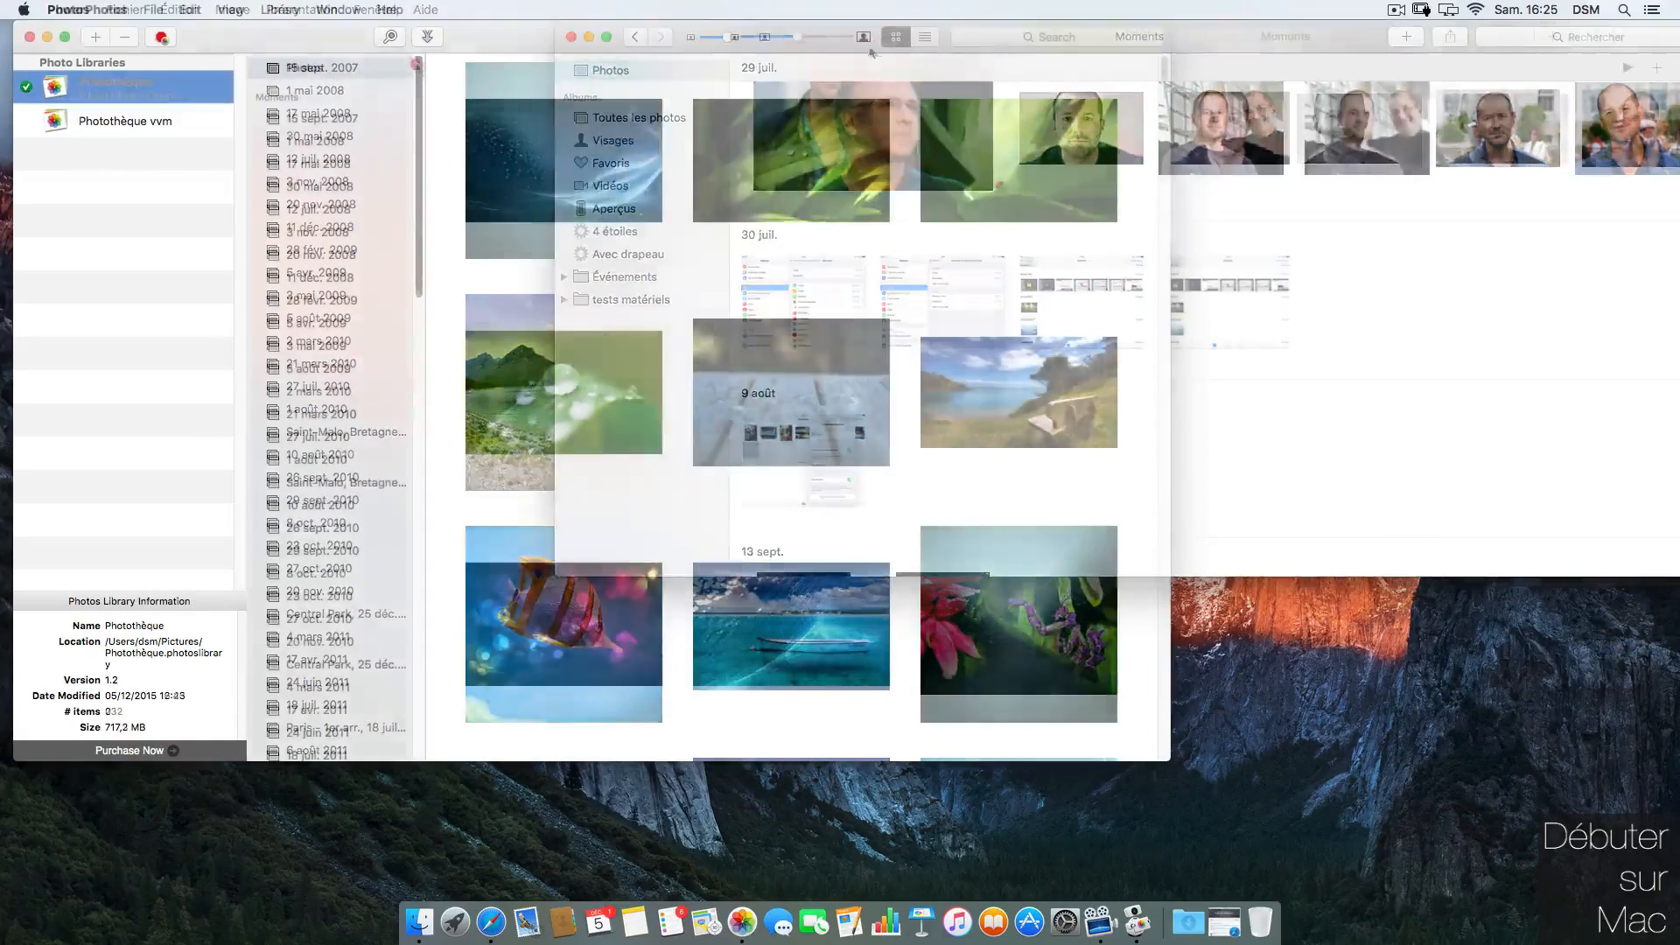
Step: Show all photos of the Photothèque library, collapse its Moments list and compare its albums with those in Photos
click(394, 66)
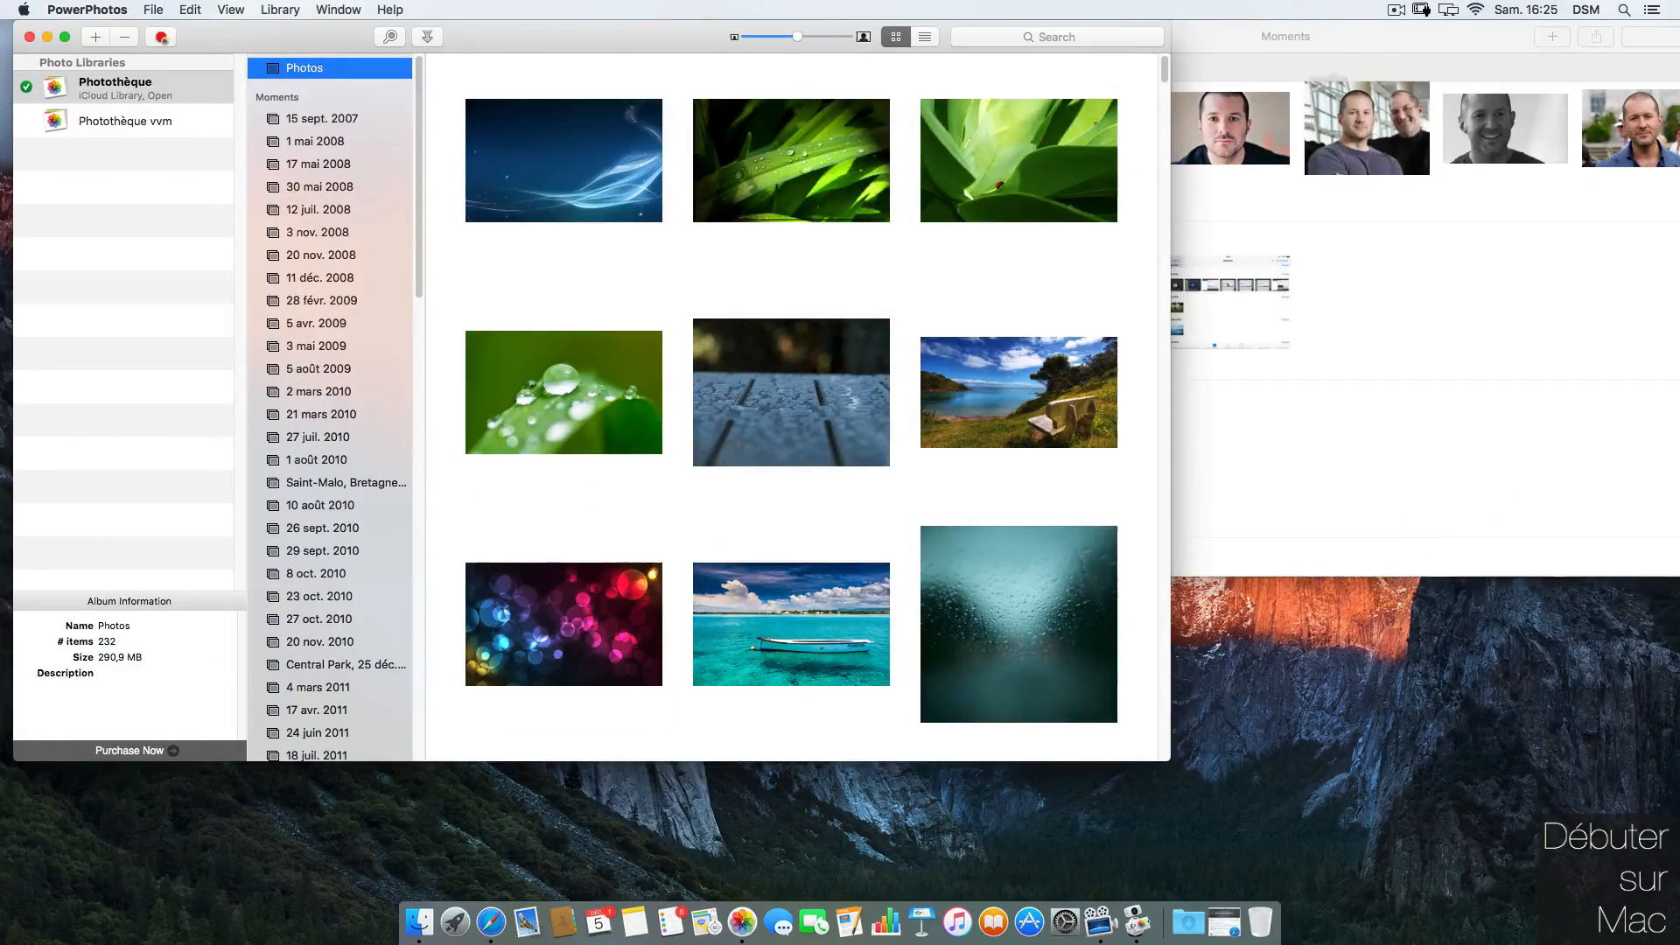
click(1369, 30)
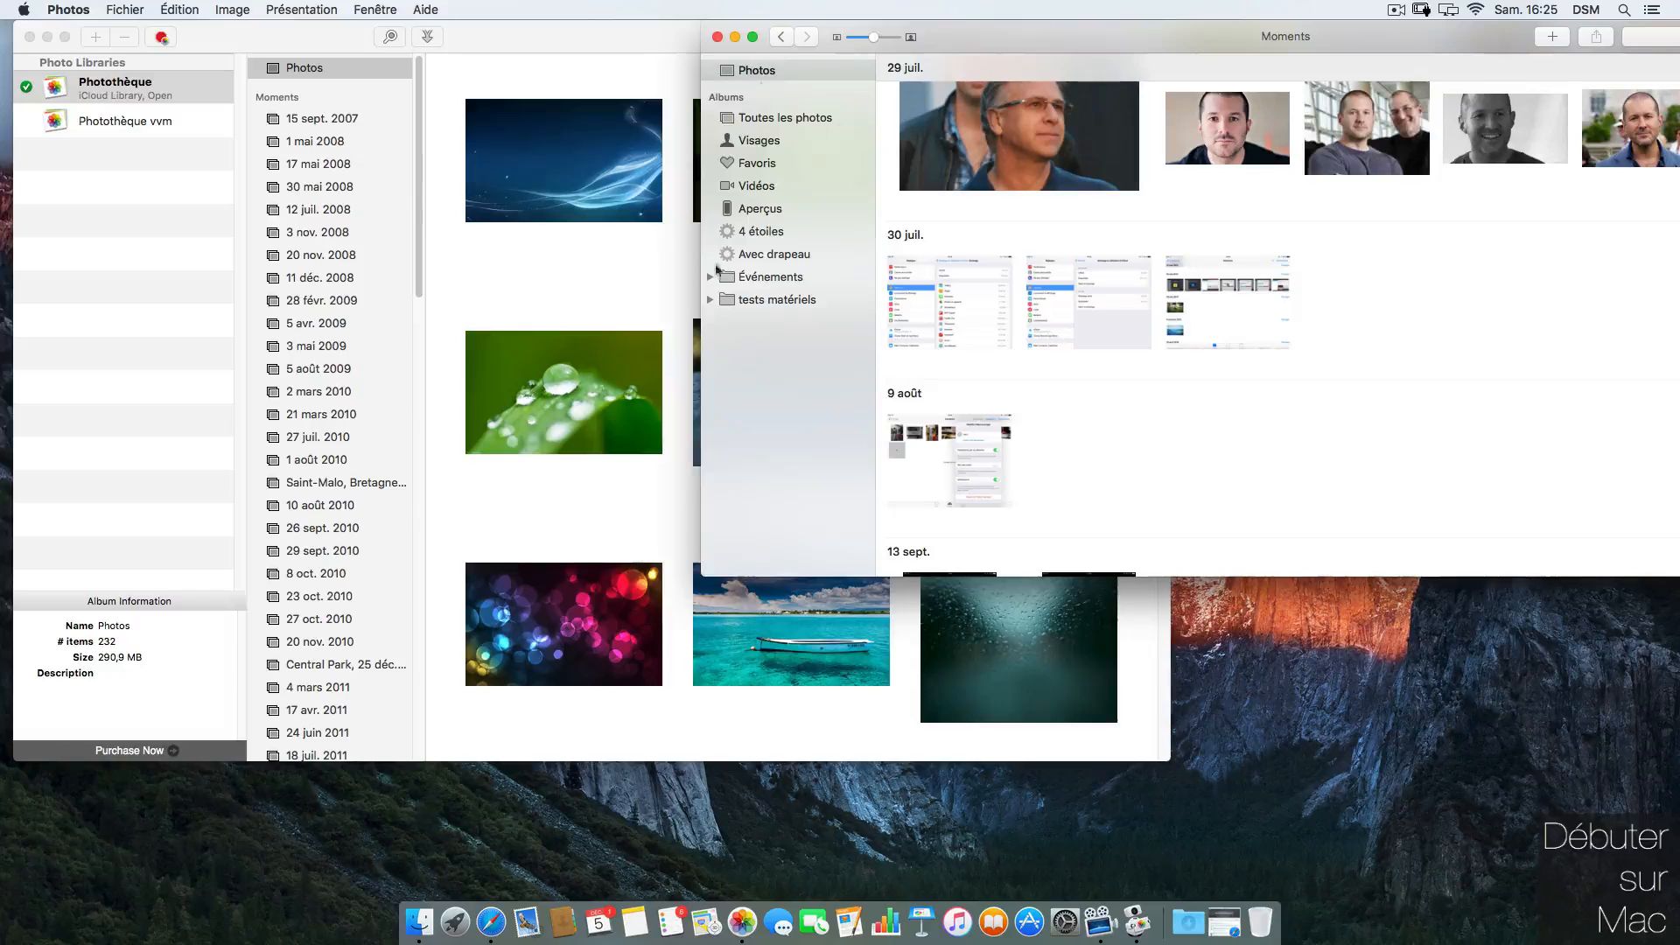
click(394, 98)
click(396, 98)
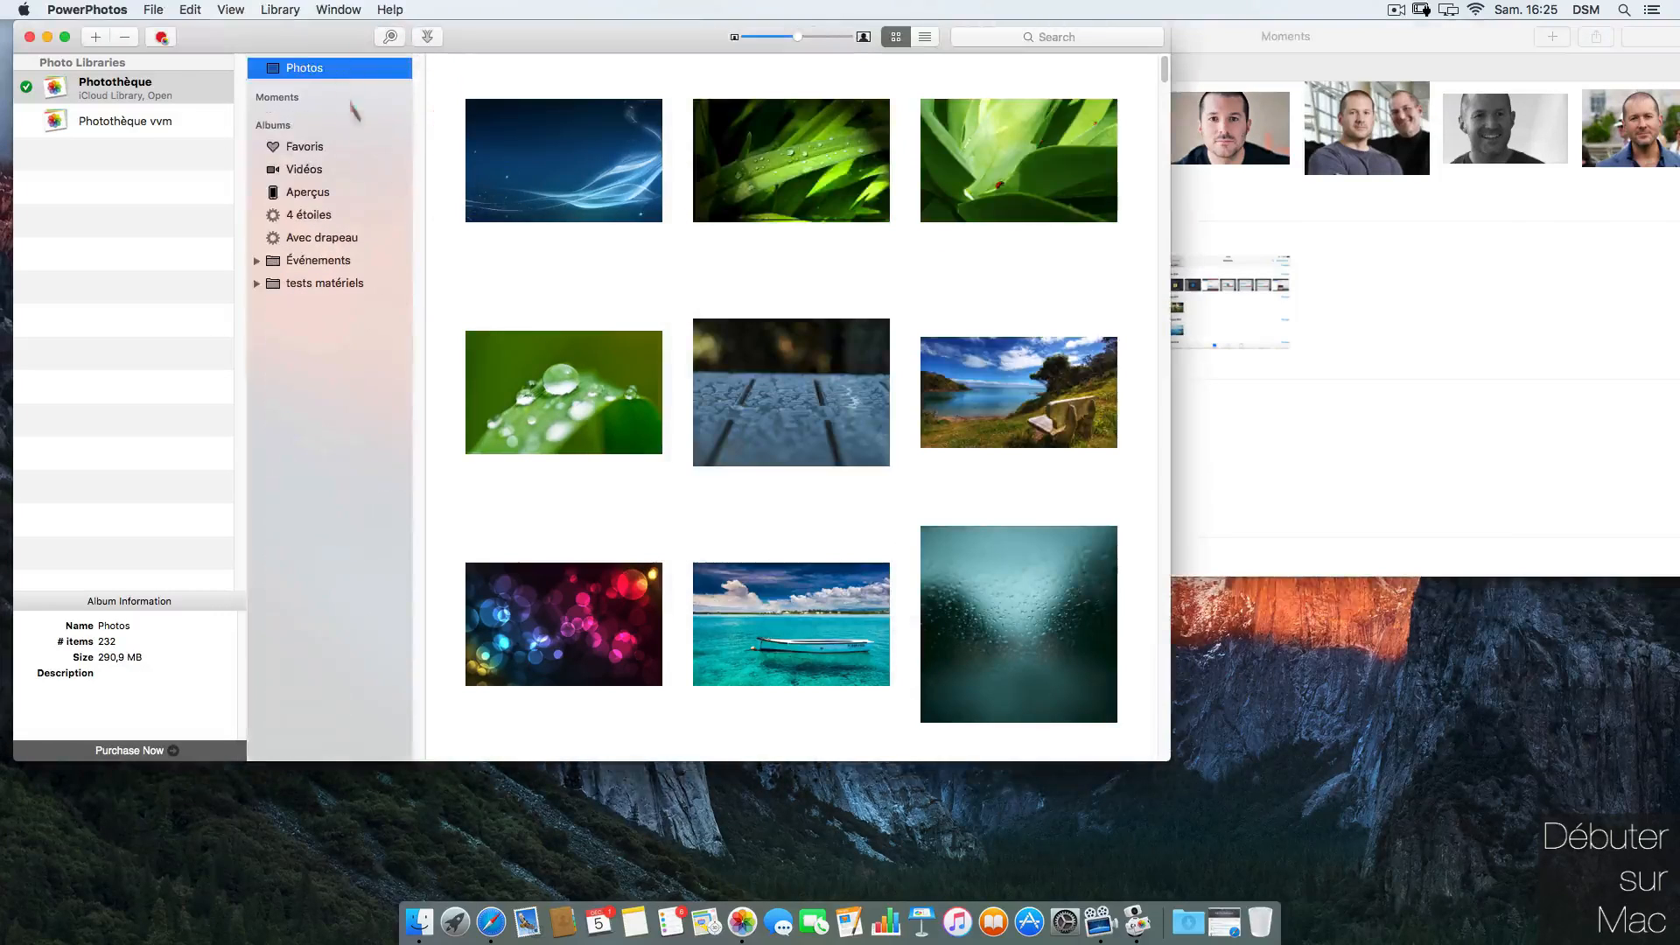
click(1615, 300)
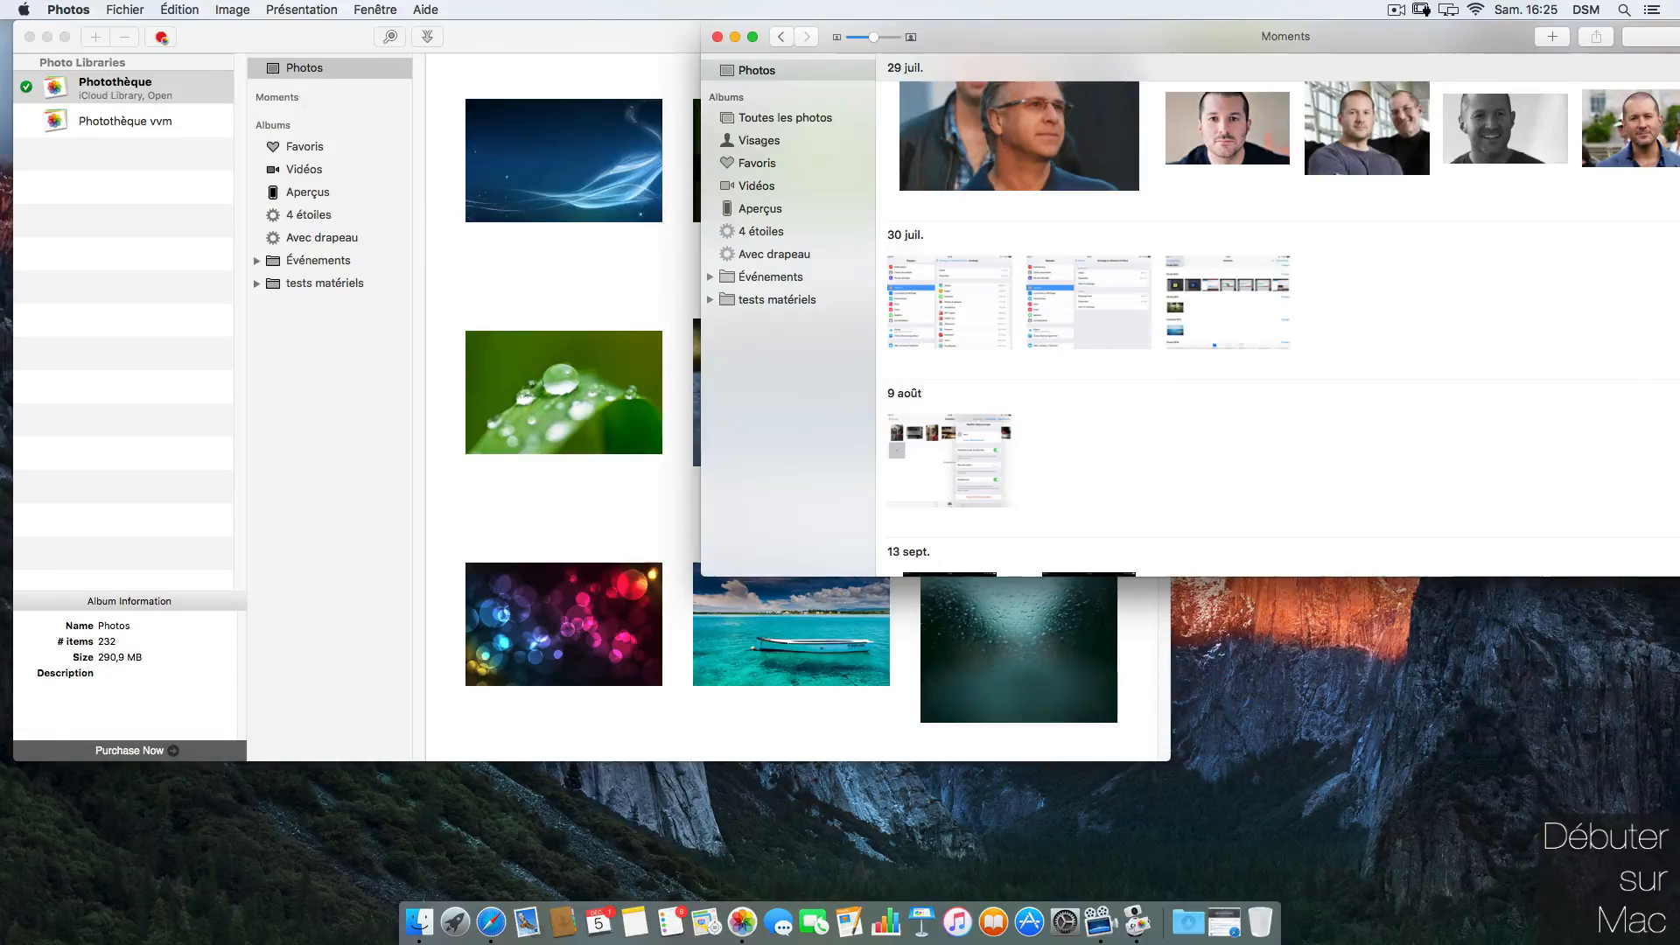
click(316, 191)
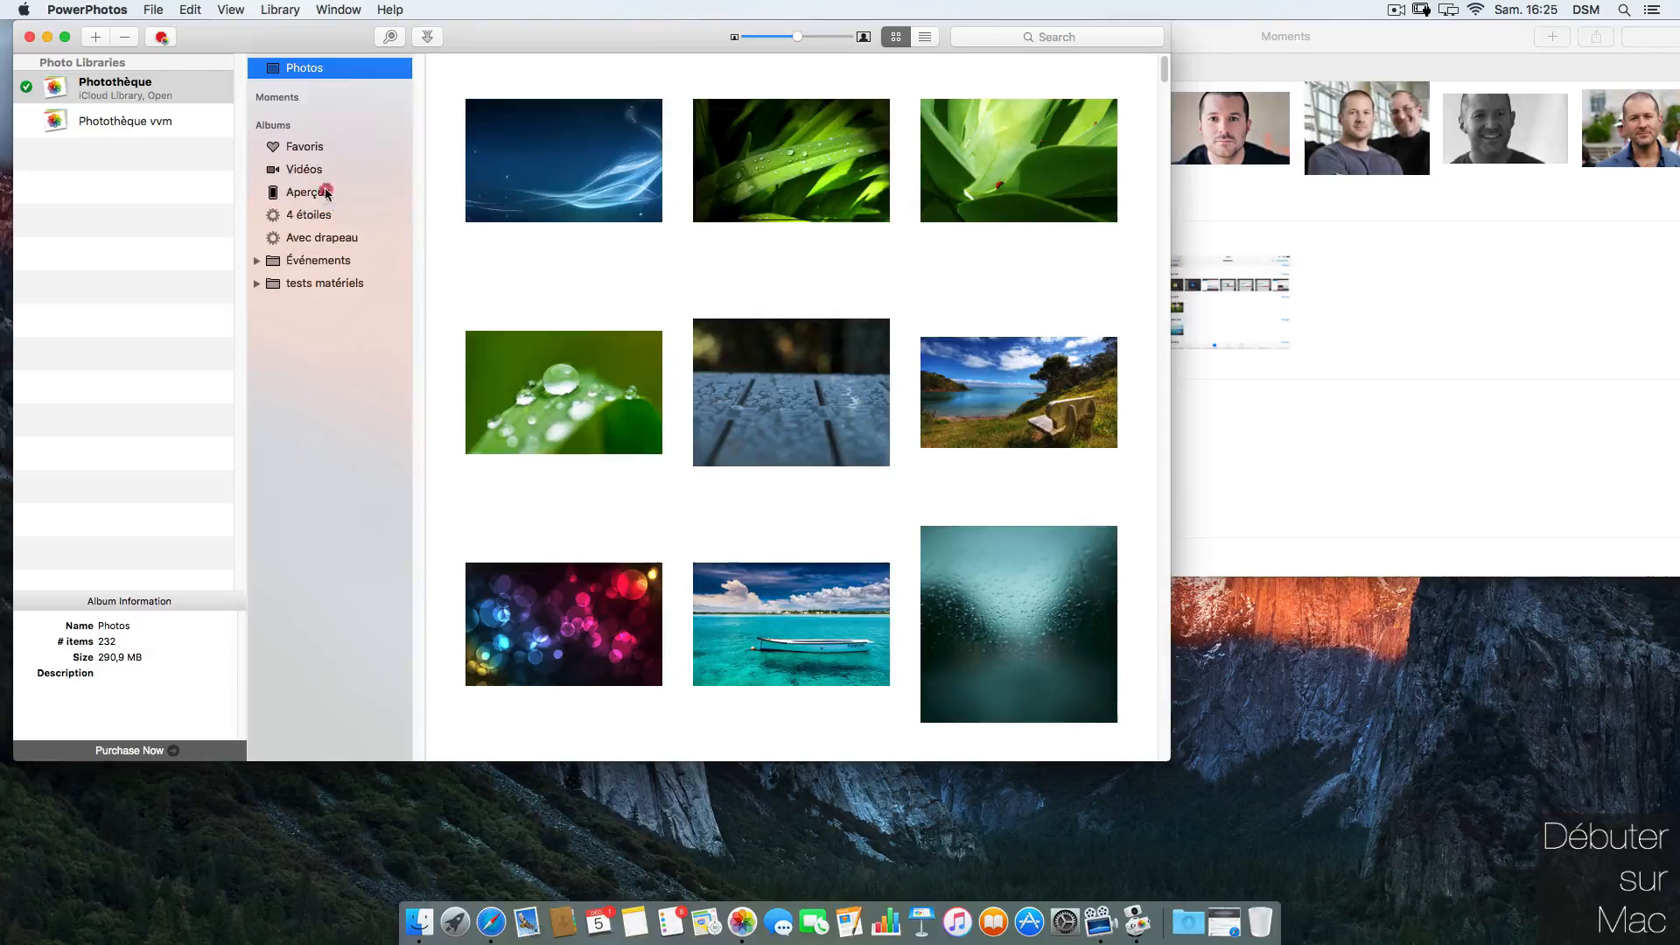
Step: Open the Aperçus album of the Photothèque library in PowerPhotos and resize its thumbnails to three per row
click(790, 227)
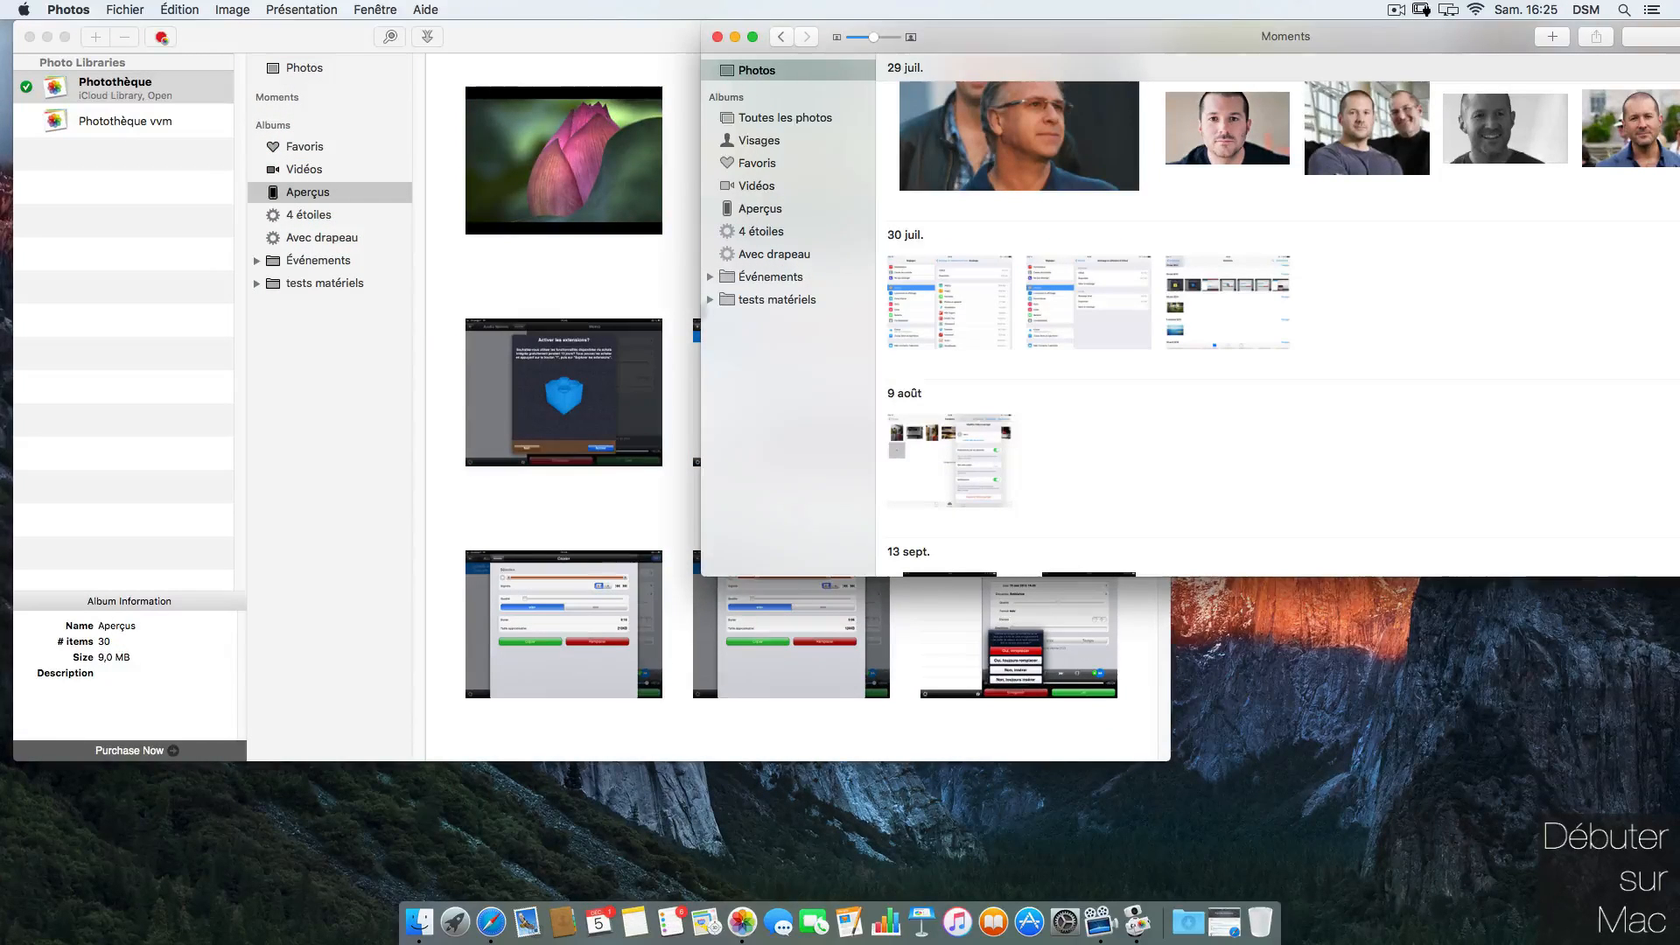
click(507, 77)
drag(809, 36, 787, 37)
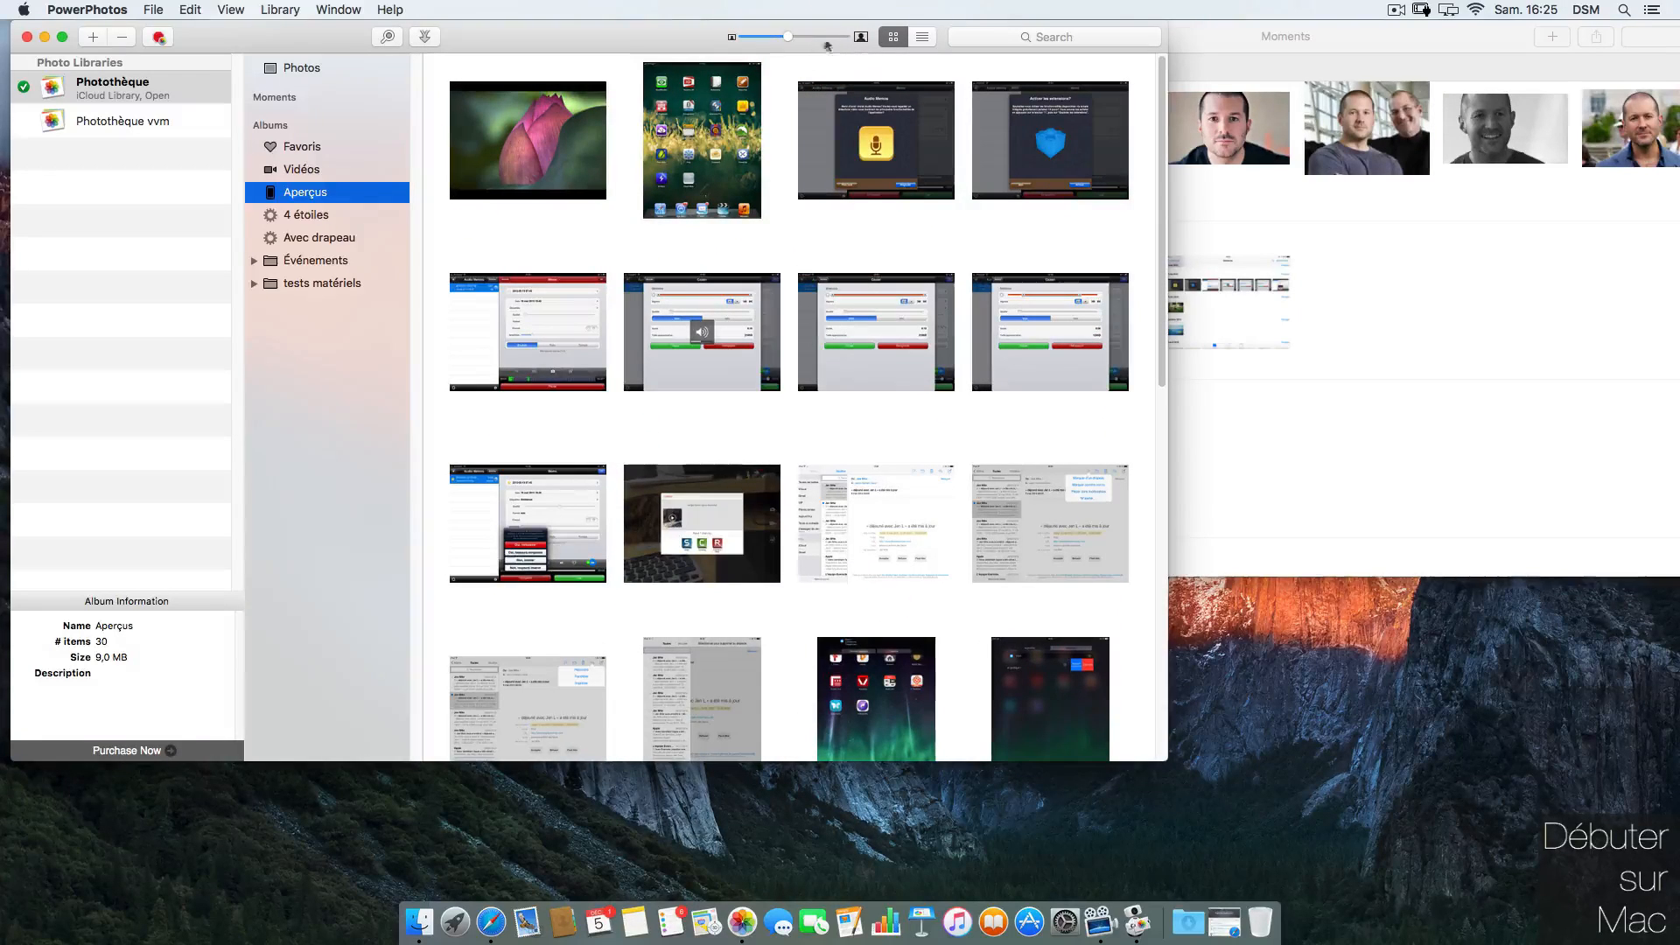
drag(790, 39, 796, 40)
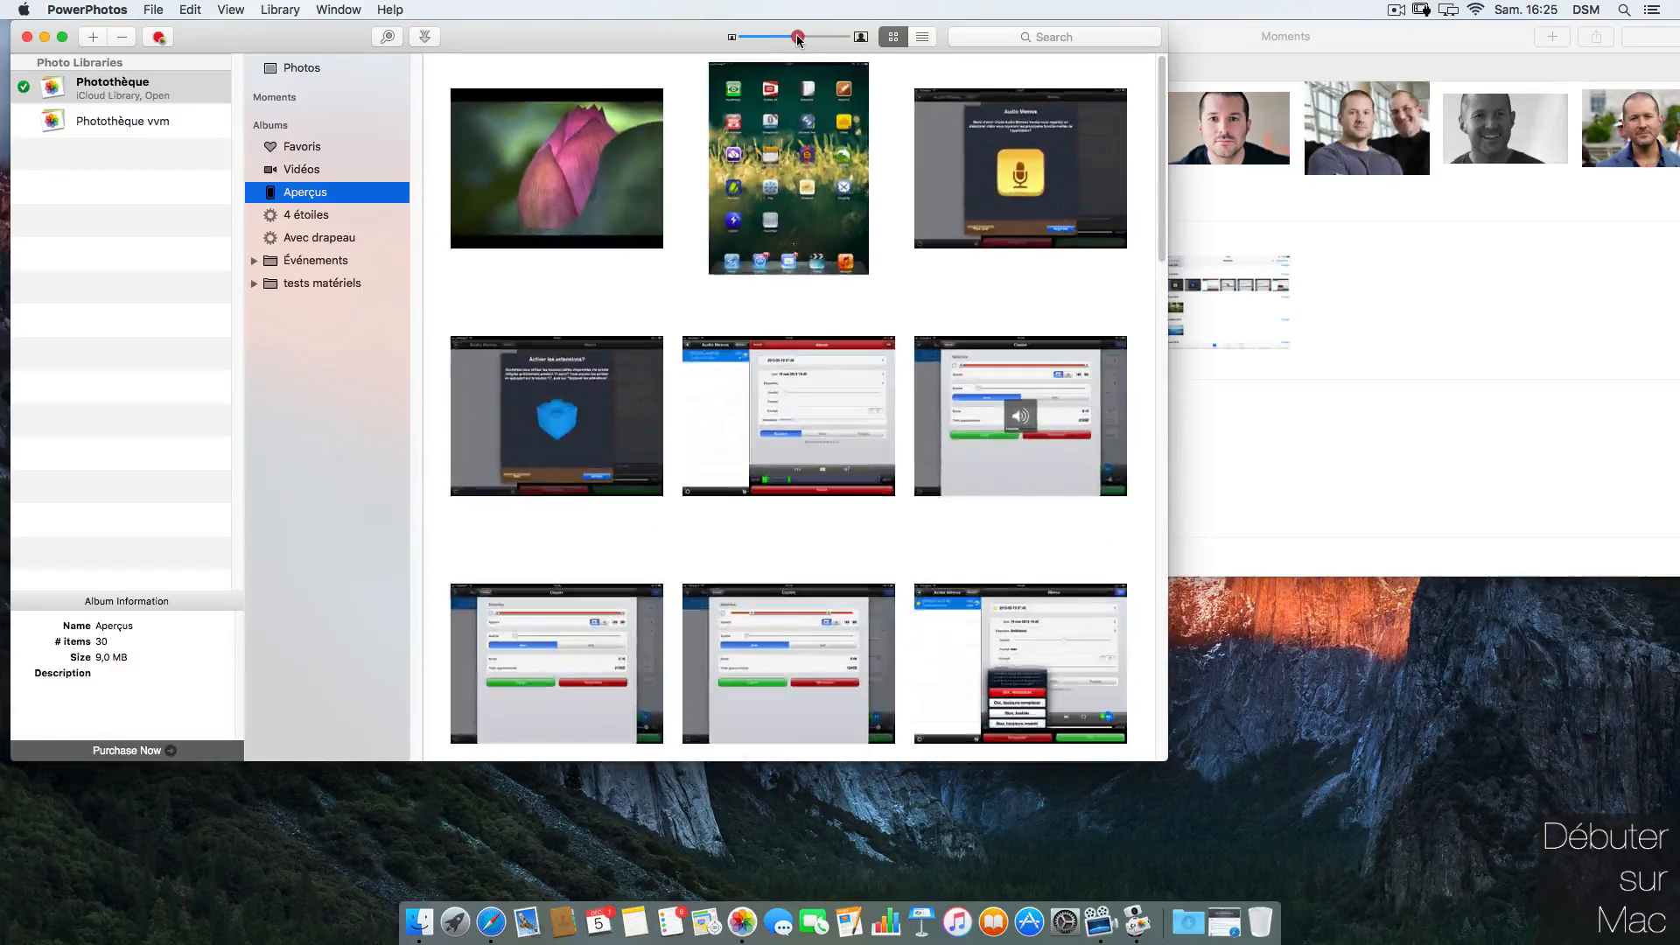
mouse_move(795, 39)
mouse_down()
mouse_move(764, 41)
mouse_move(827, 38)
mouse_move(781, 38)
mouse_move(796, 37)
mouse_up()
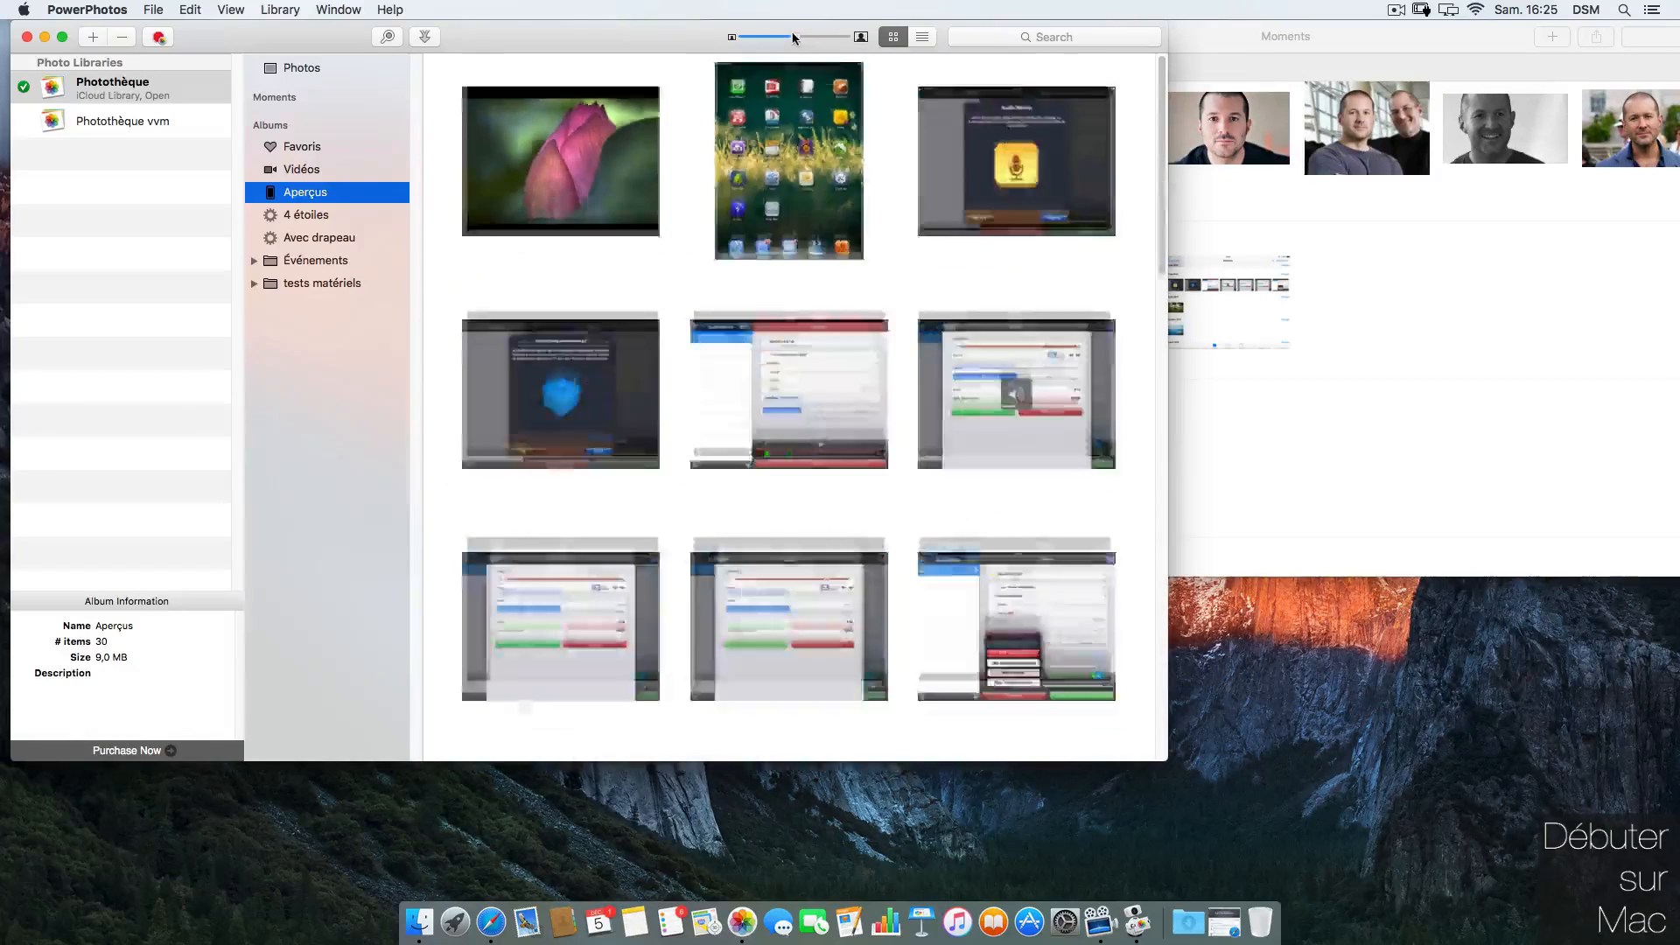
Step: Switch the photos to list view, narrow the Title column and look through the library's complete Photos list
click(923, 37)
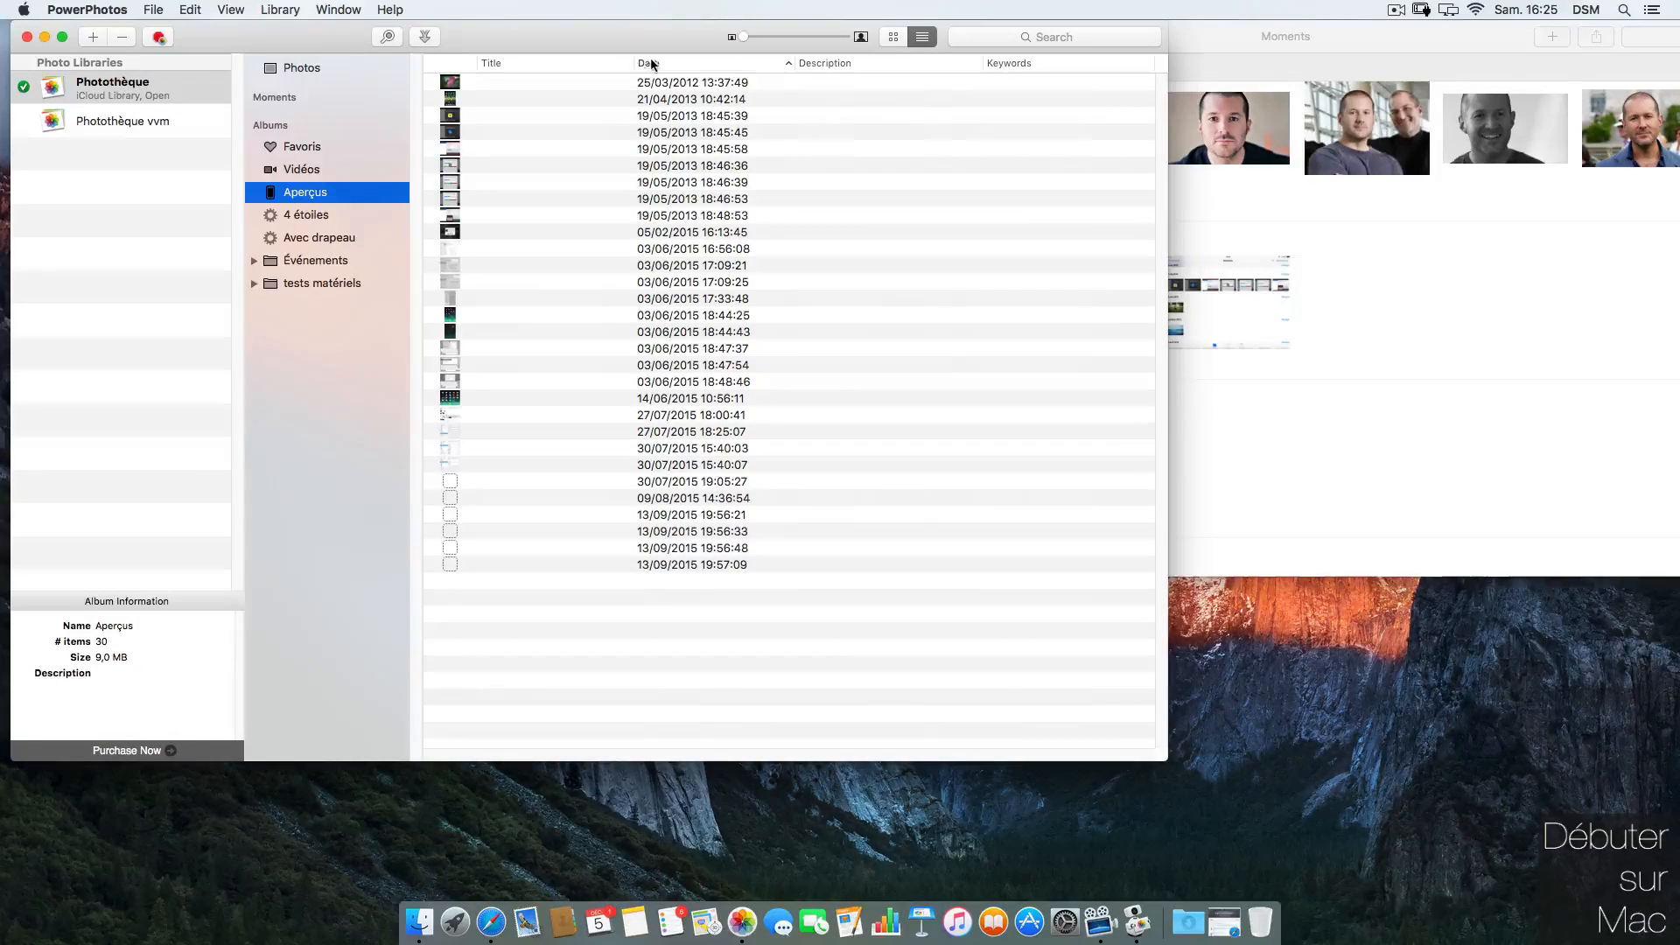
drag(629, 63, 533, 63)
drag(533, 63, 518, 64)
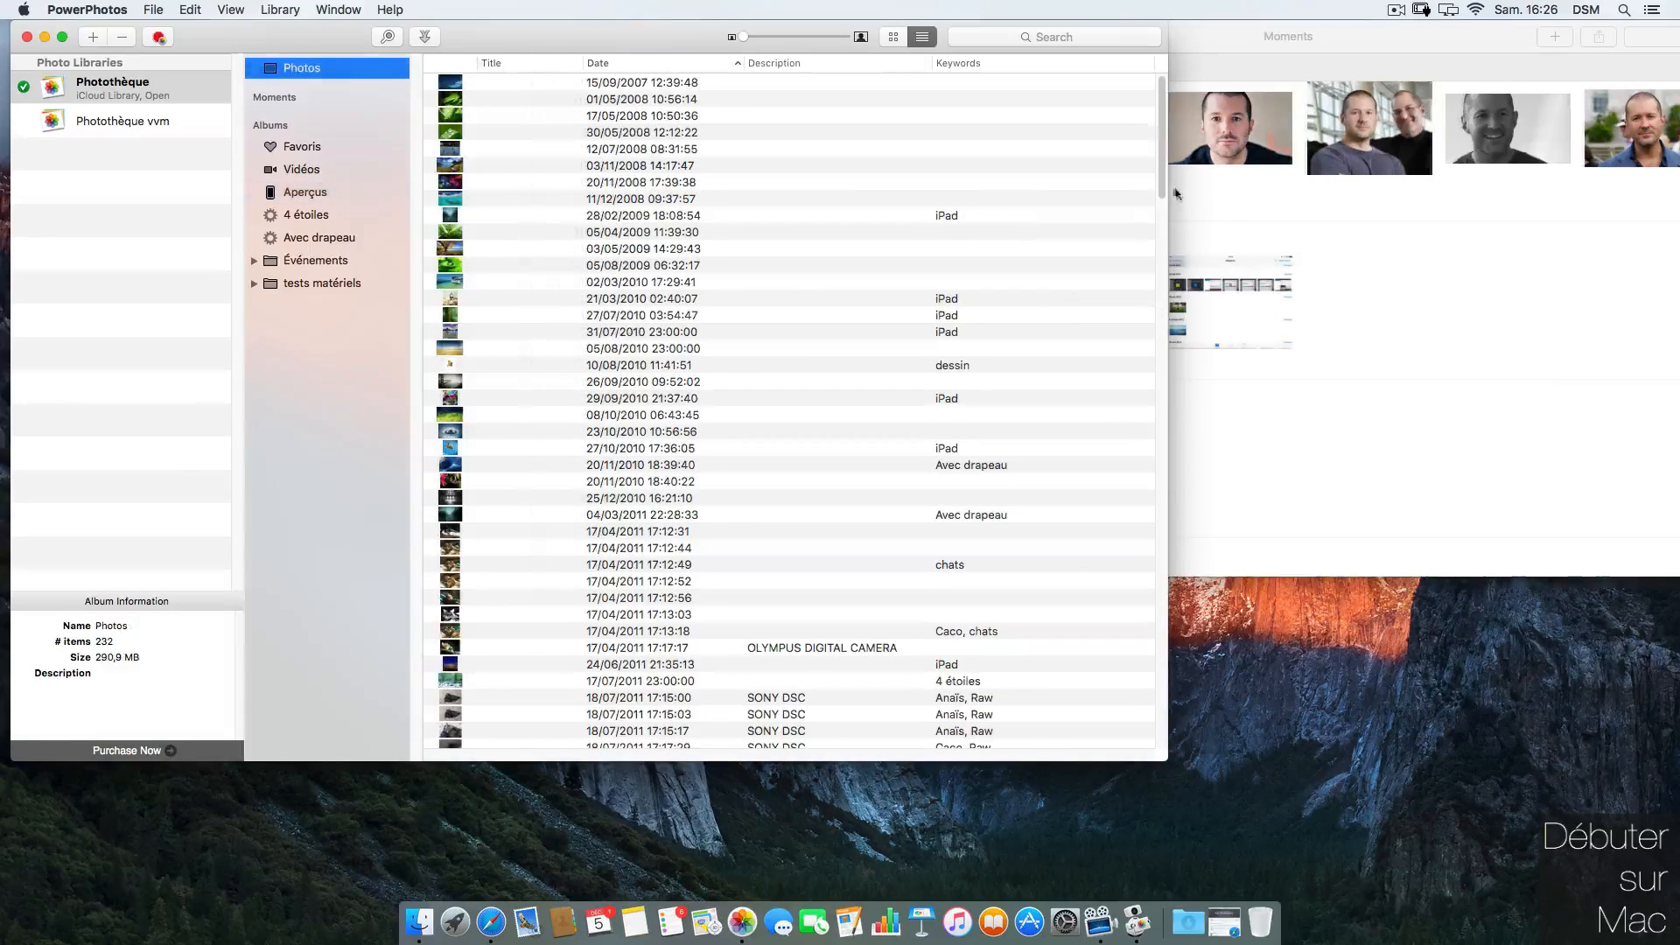
scroll(746, 374, down, 8)
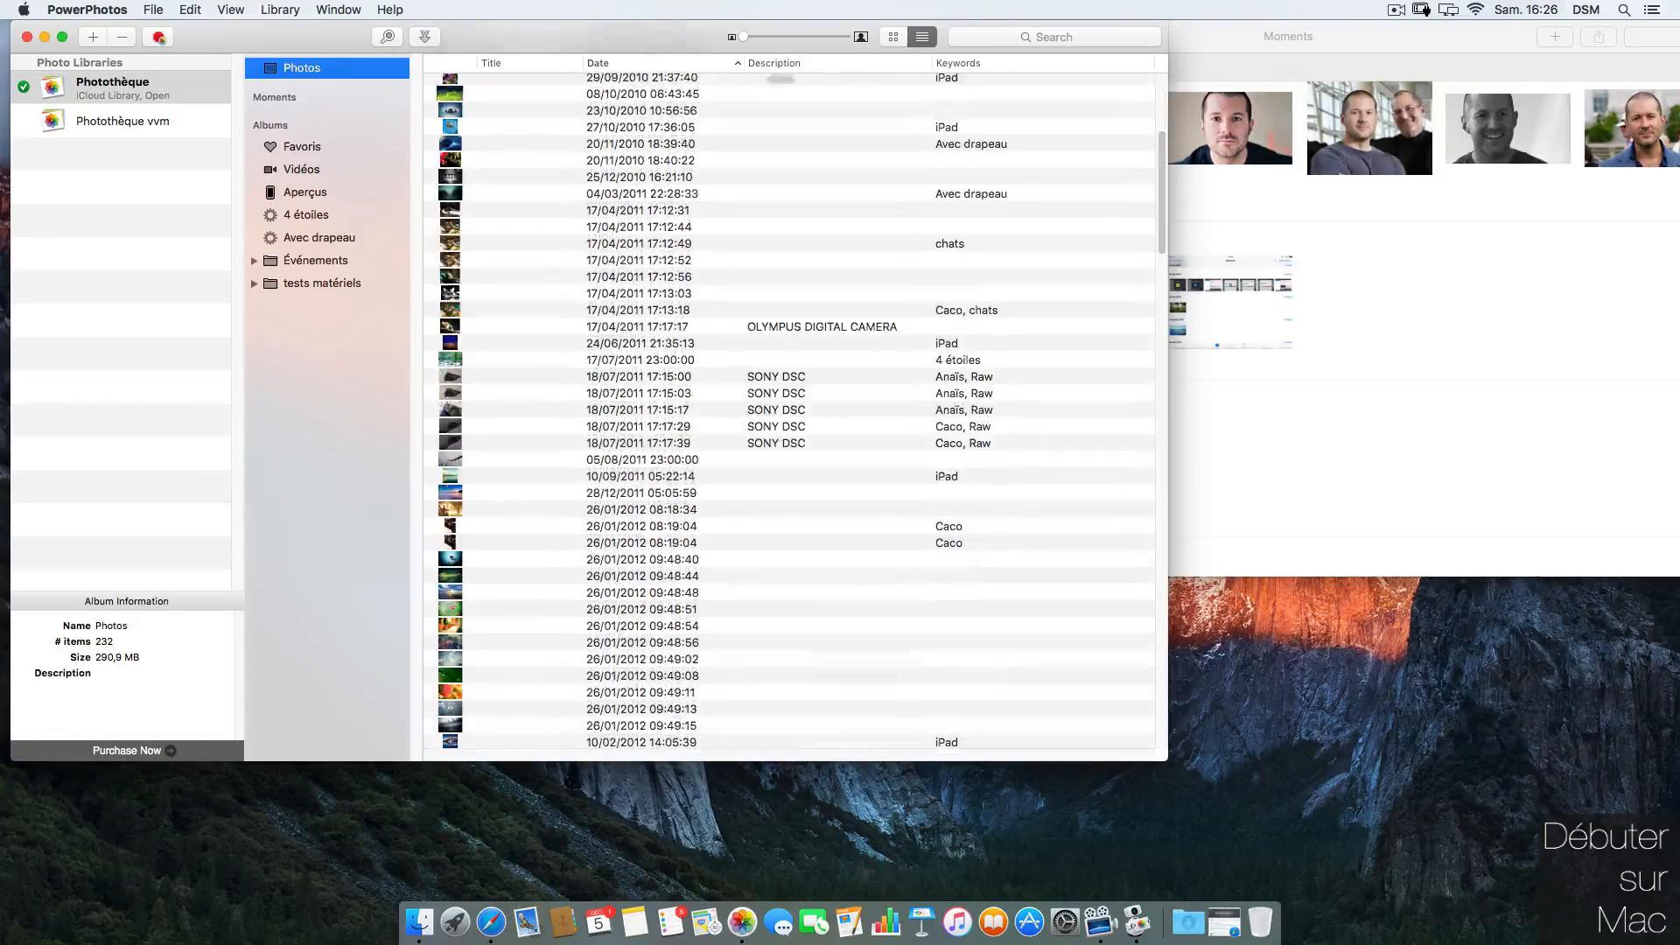
Step: Sort the photo list by keywords in descending order and inspect the entries tagged Vacances, iPad and I3D
click(1136, 64)
click(1147, 66)
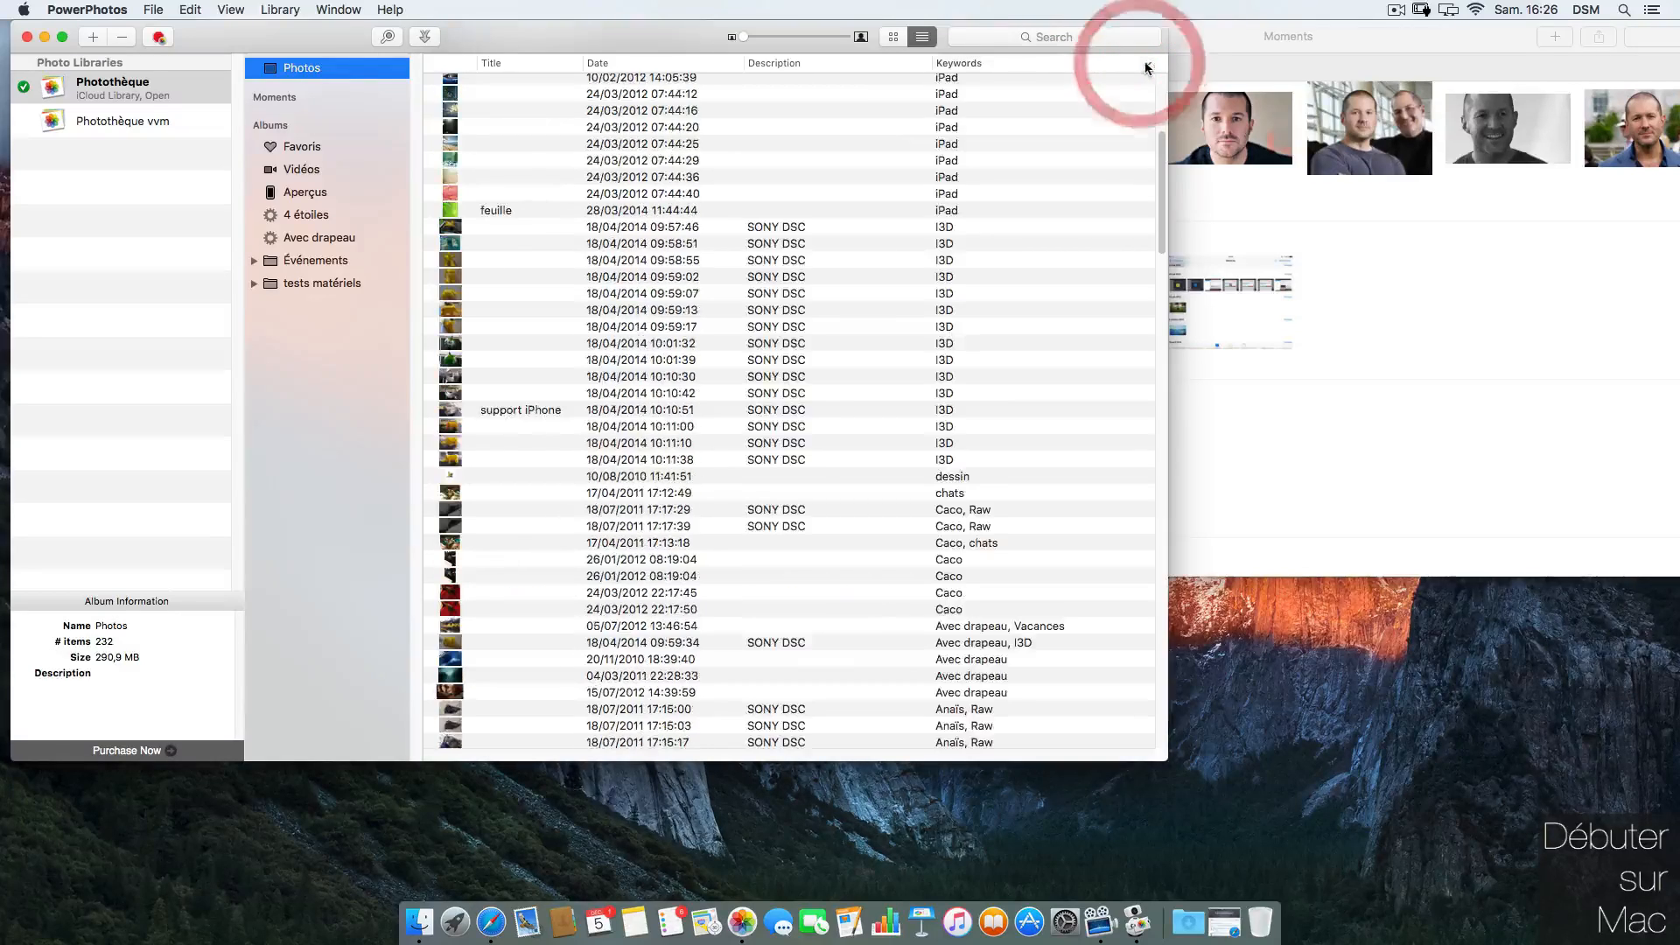
drag(1161, 142, 1182, 74)
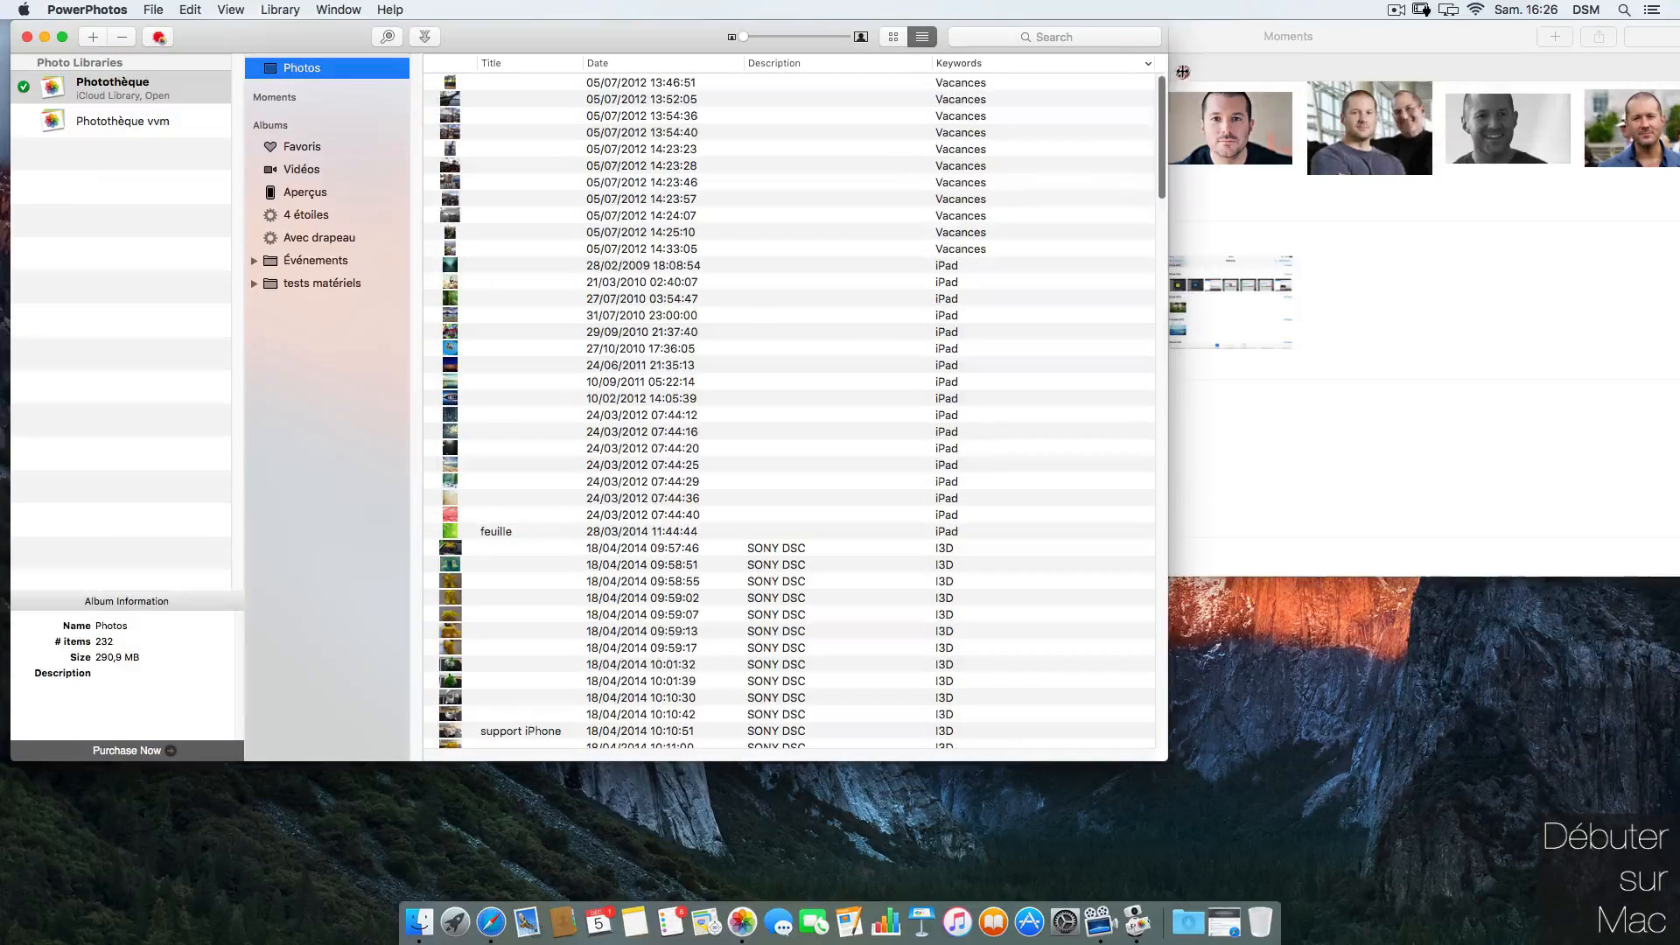
click(990, 84)
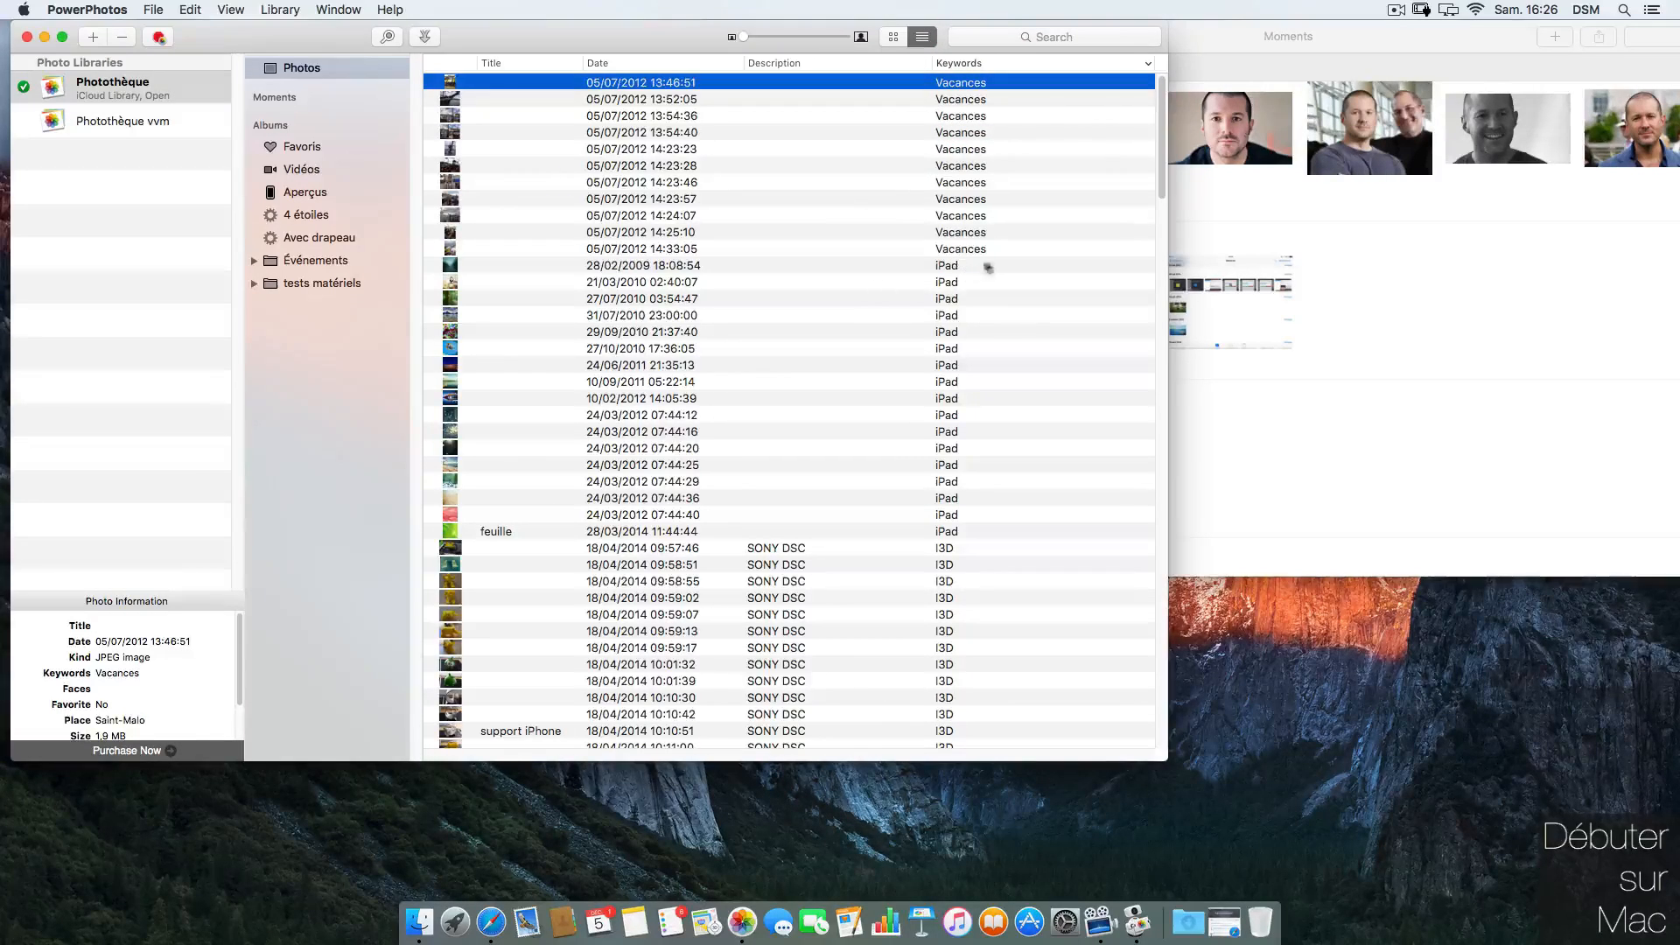
click(988, 265)
click(937, 551)
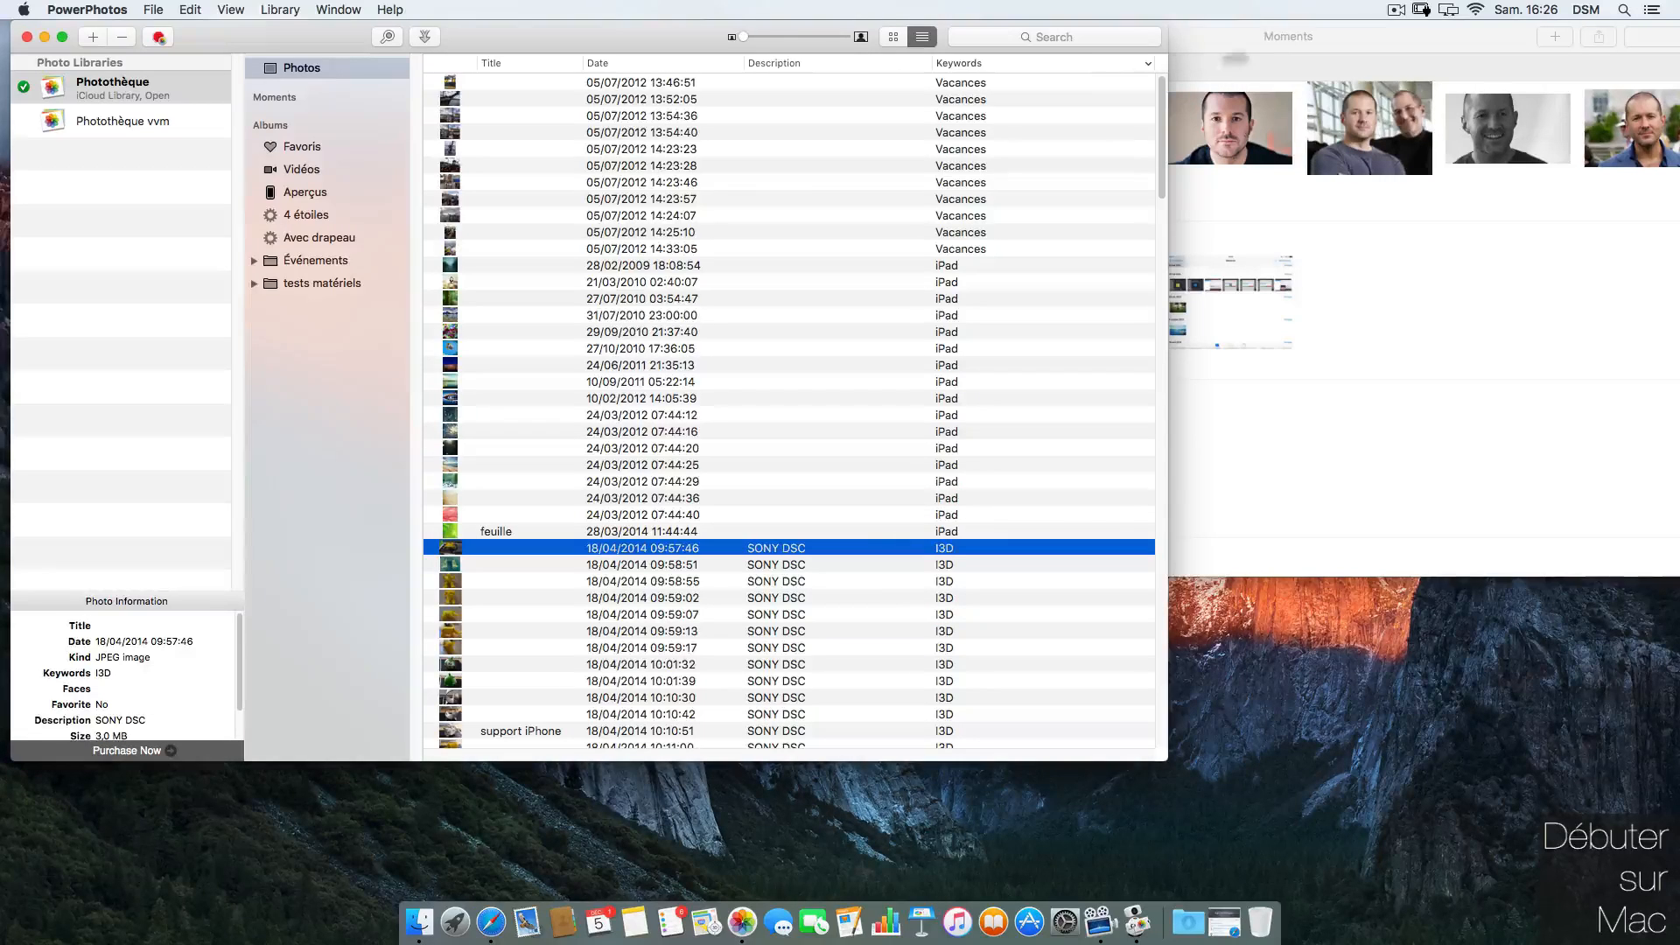
Step: Sort the photos by date with the newest first, and enlarge the list thumbnails in the 29 juil. moment
click(629, 65)
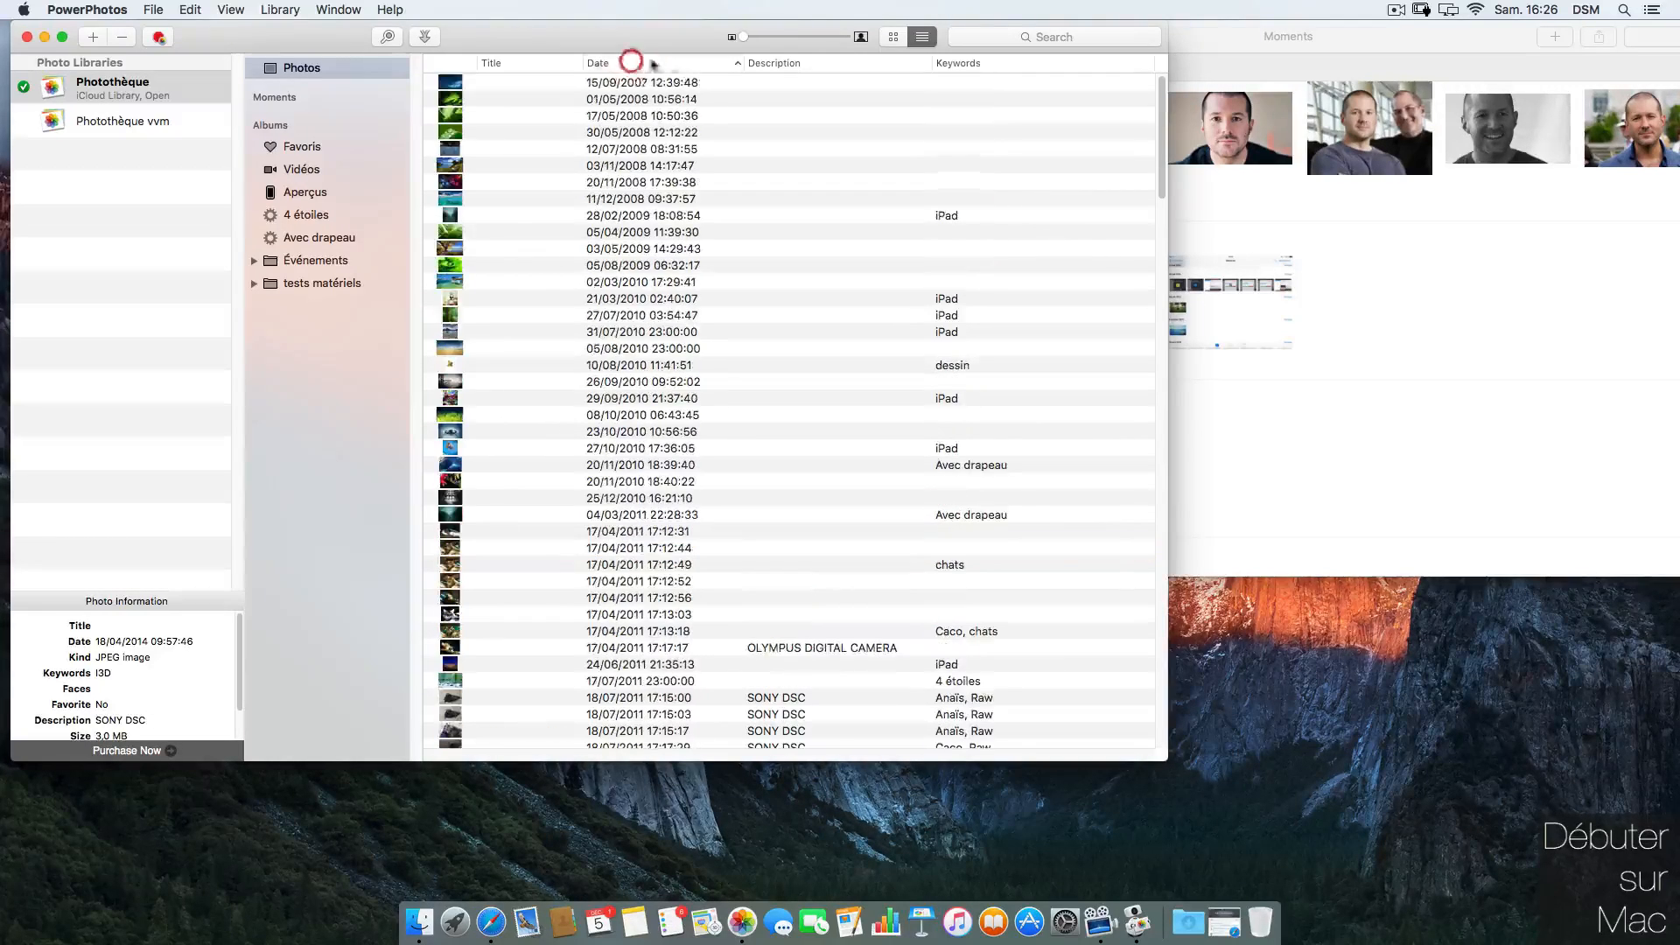
click(665, 64)
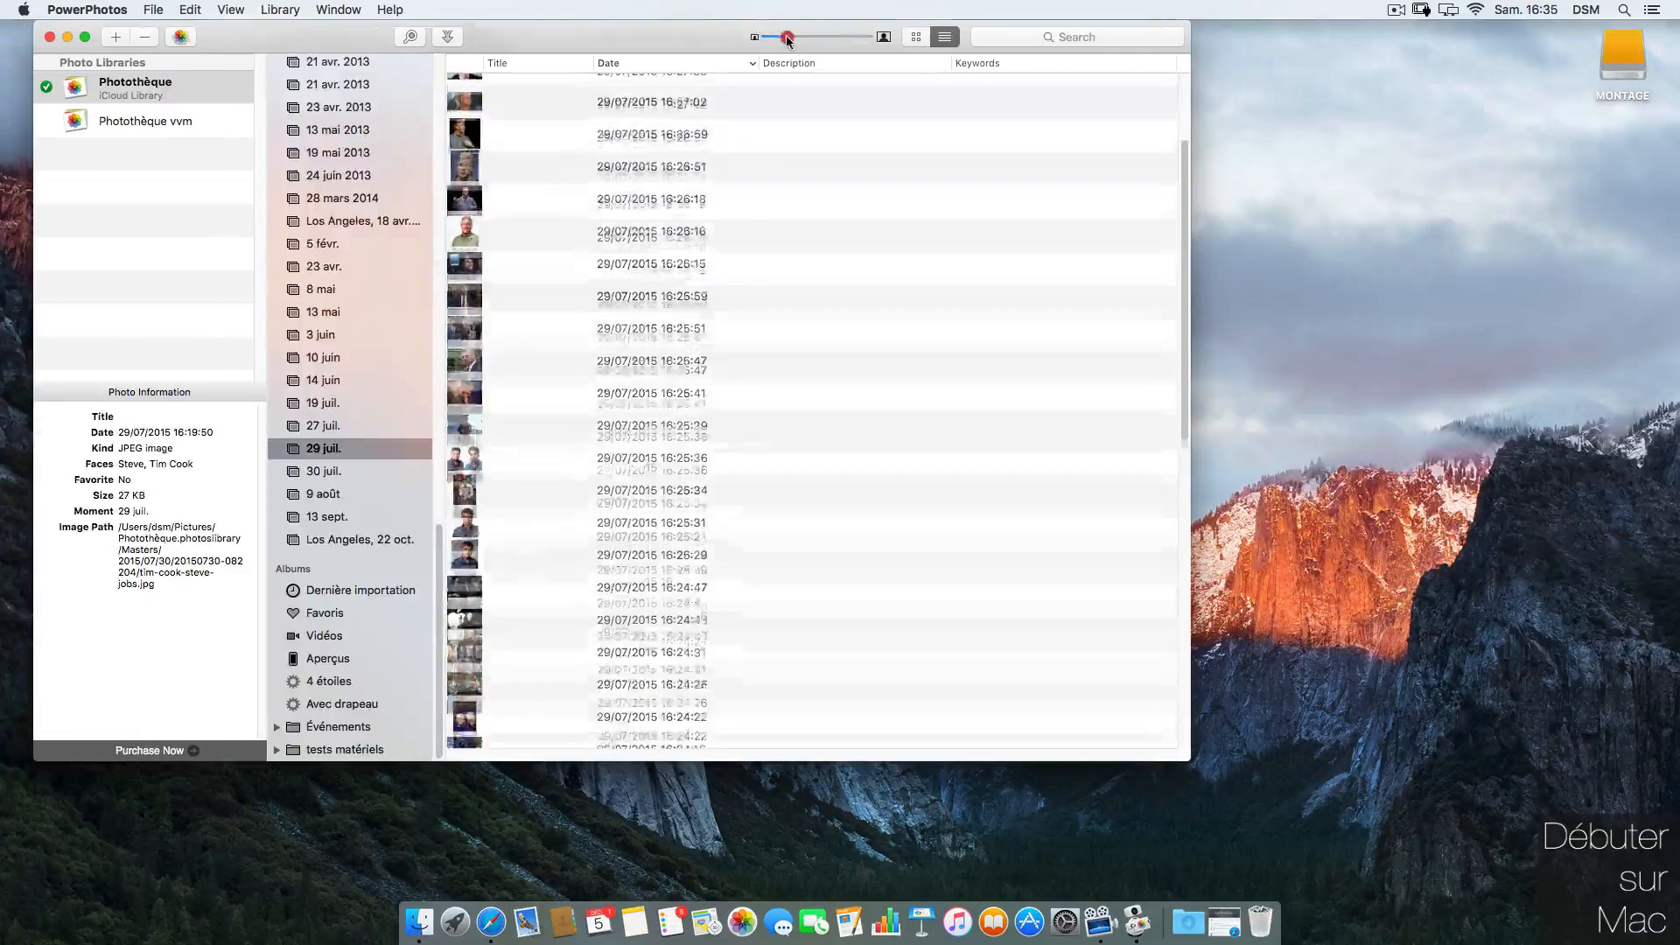
drag(781, 39, 842, 38)
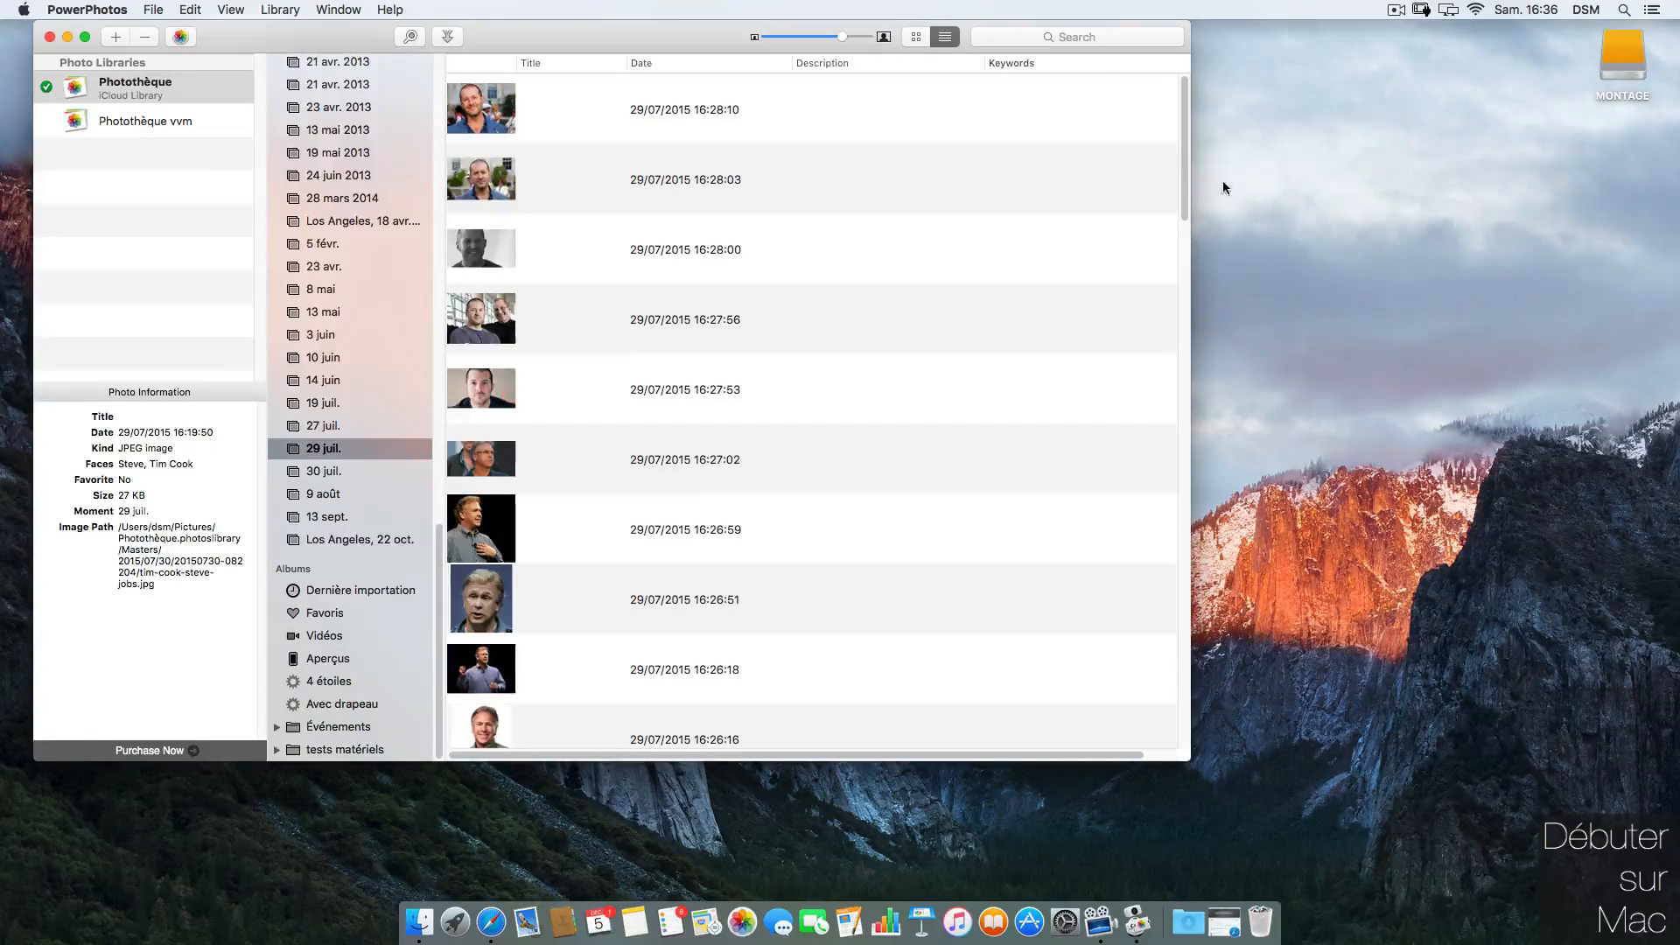
drag(1185, 183, 1292, 103)
Step: Add the Faces, Size and Kind columns to the photo list
click(153, 7)
click(517, 70)
click(178, 7)
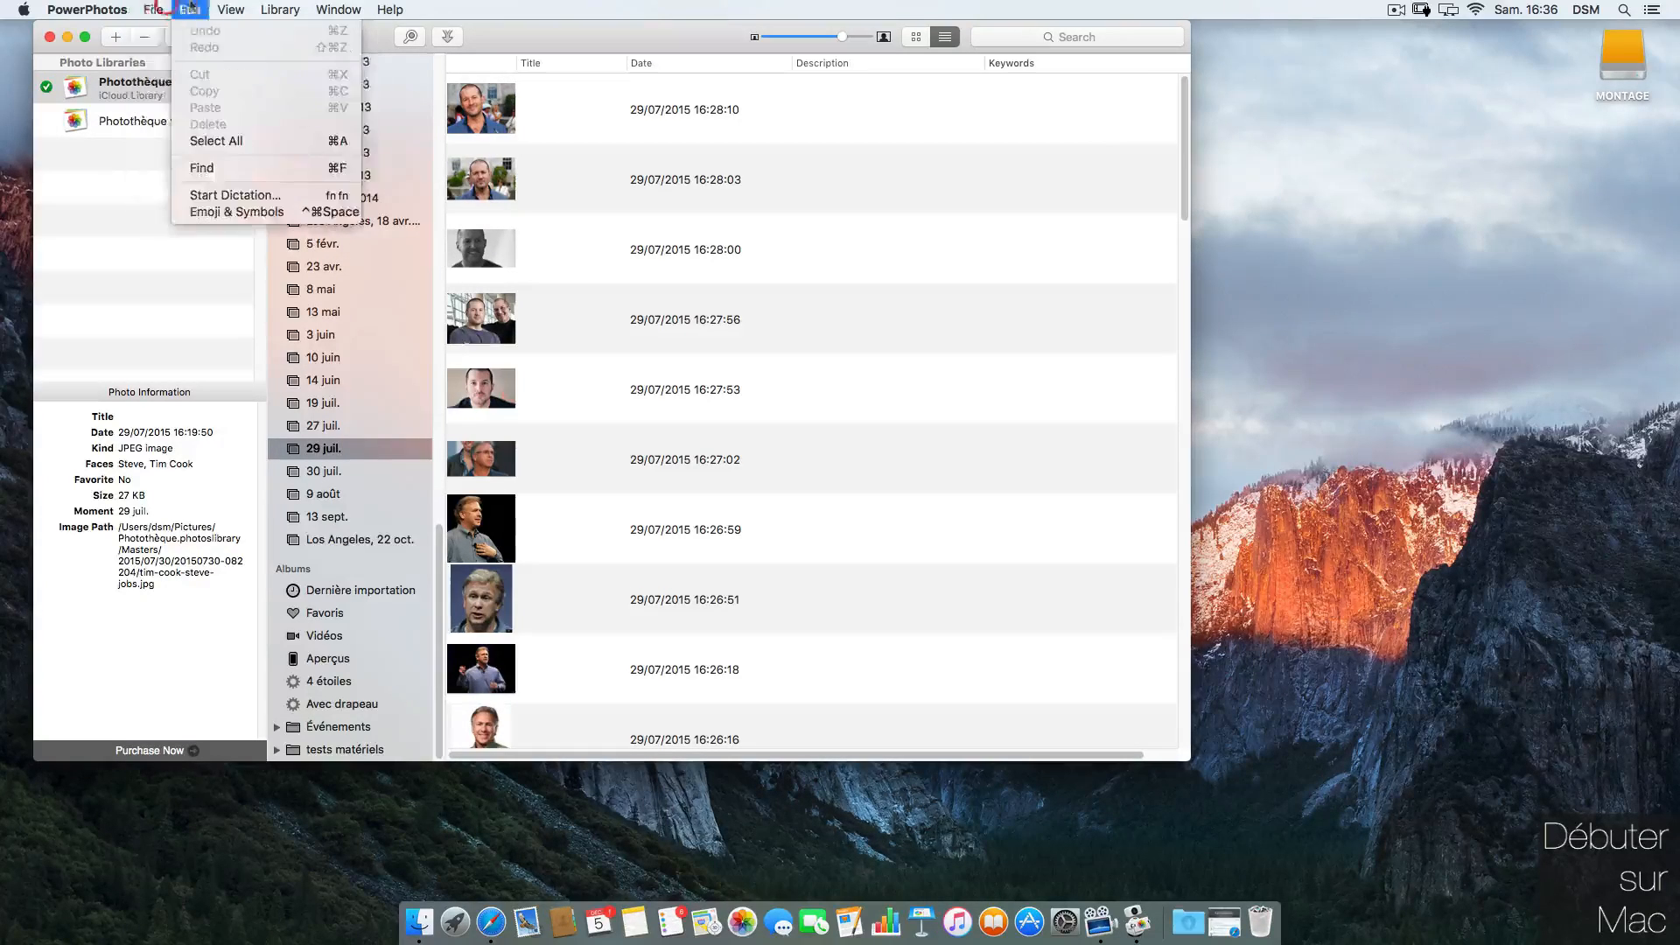
mouse_move(251, 7)
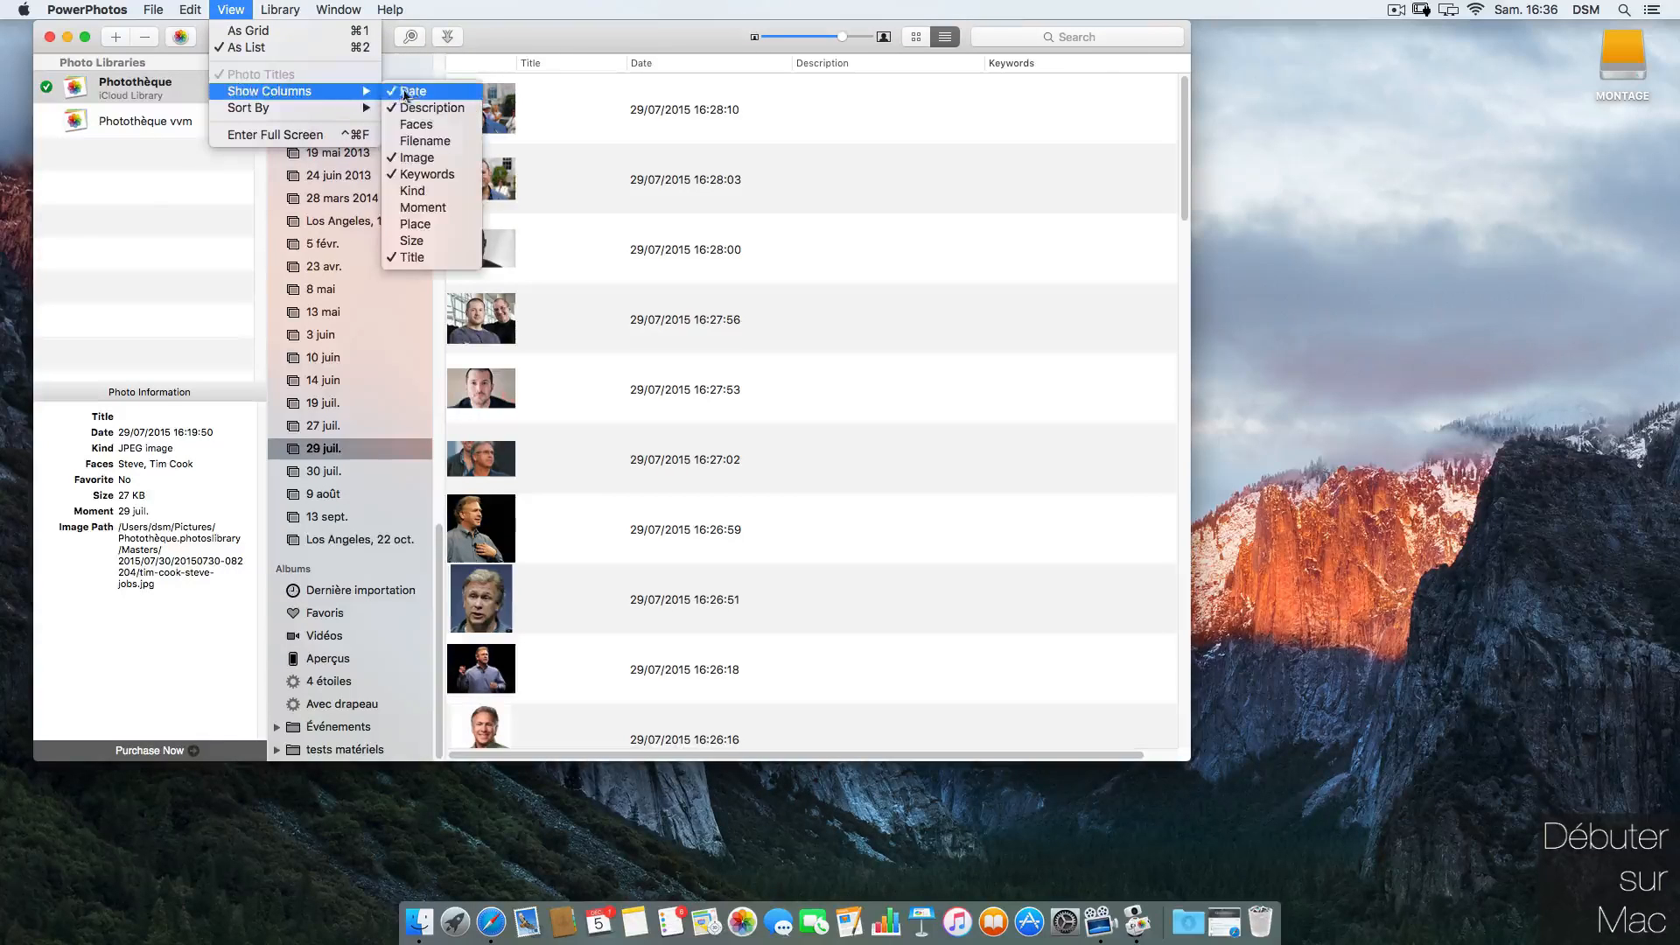
click(433, 129)
click(231, 10)
mouse_move(252, 89)
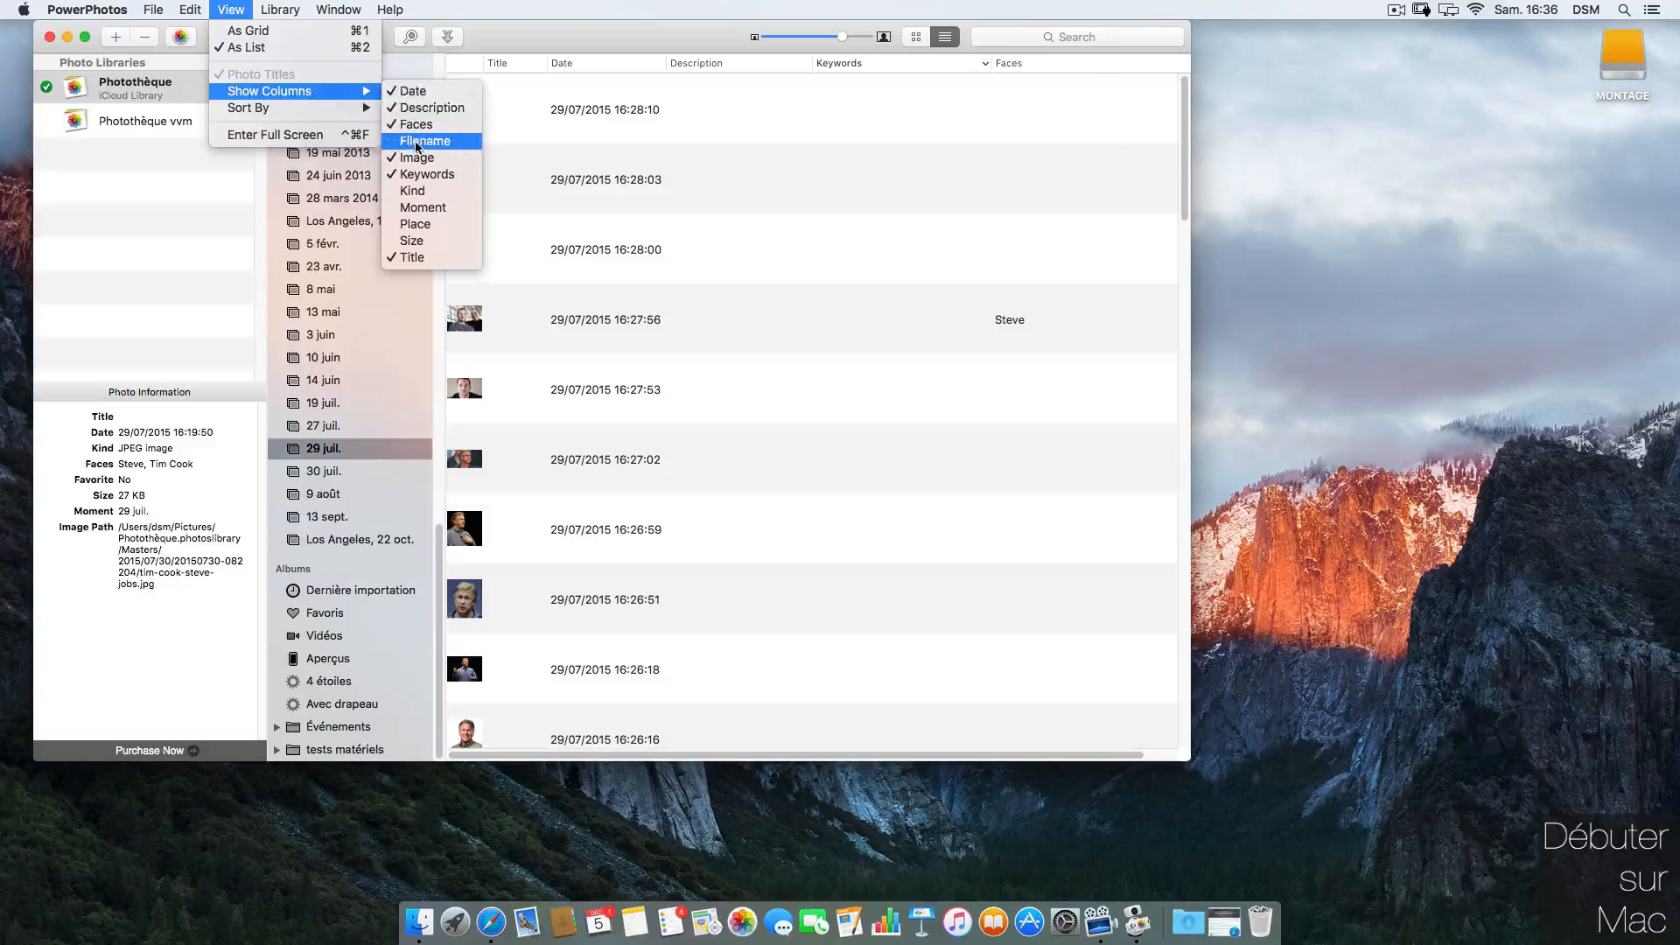
click(405, 242)
click(231, 10)
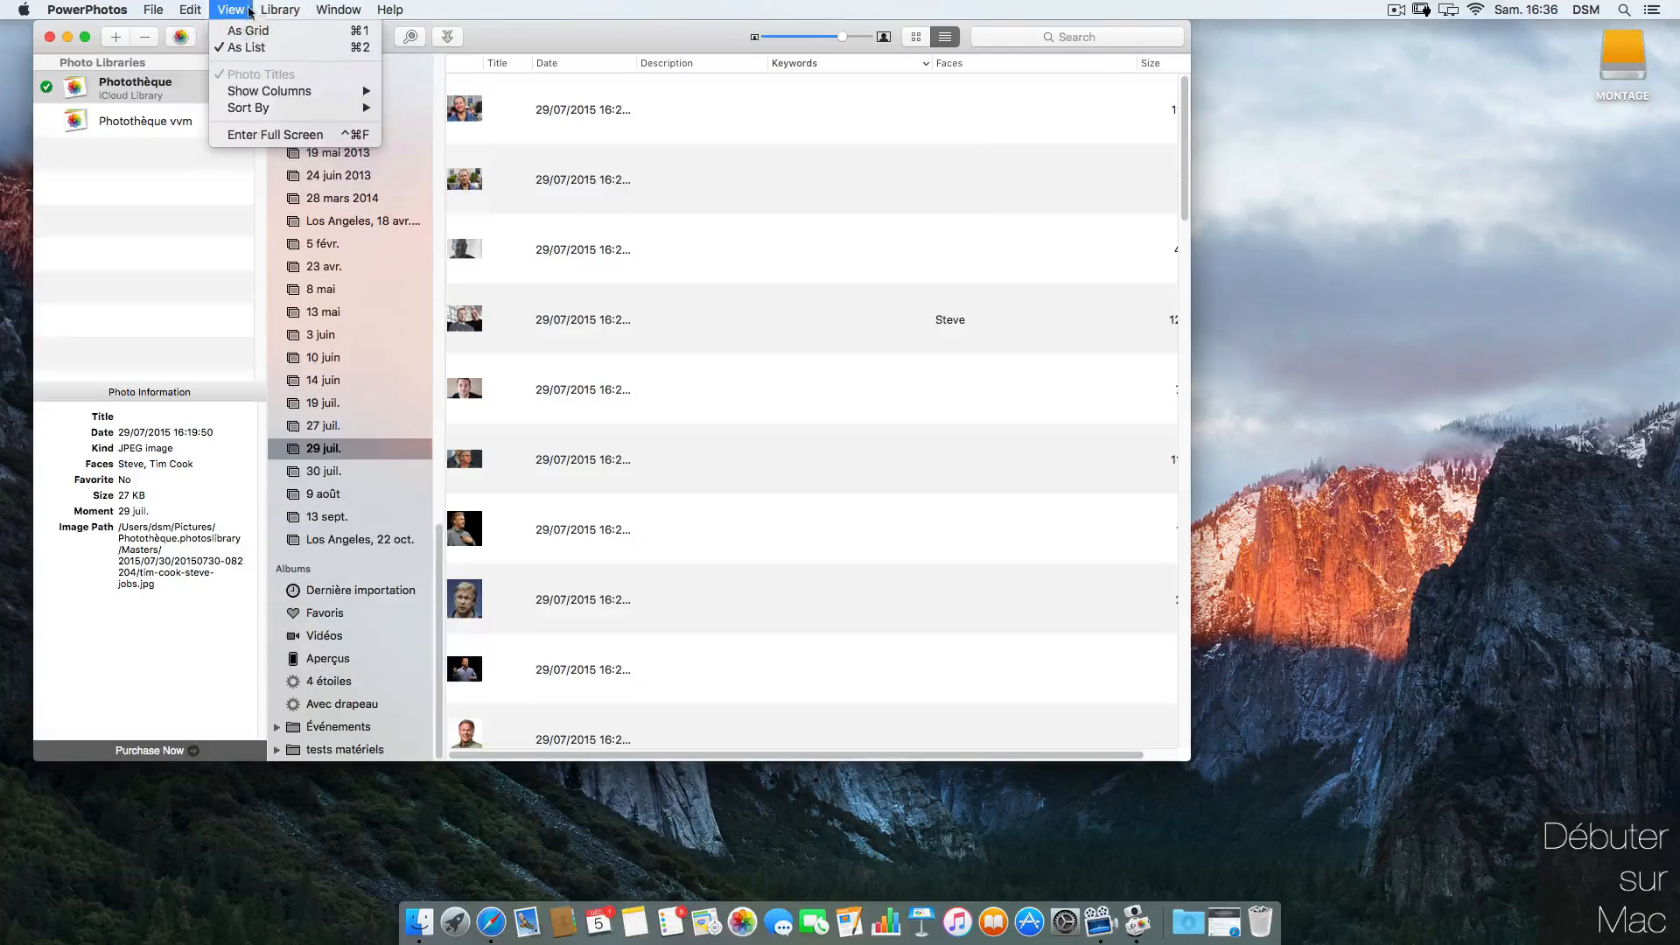
mouse_move(281, 94)
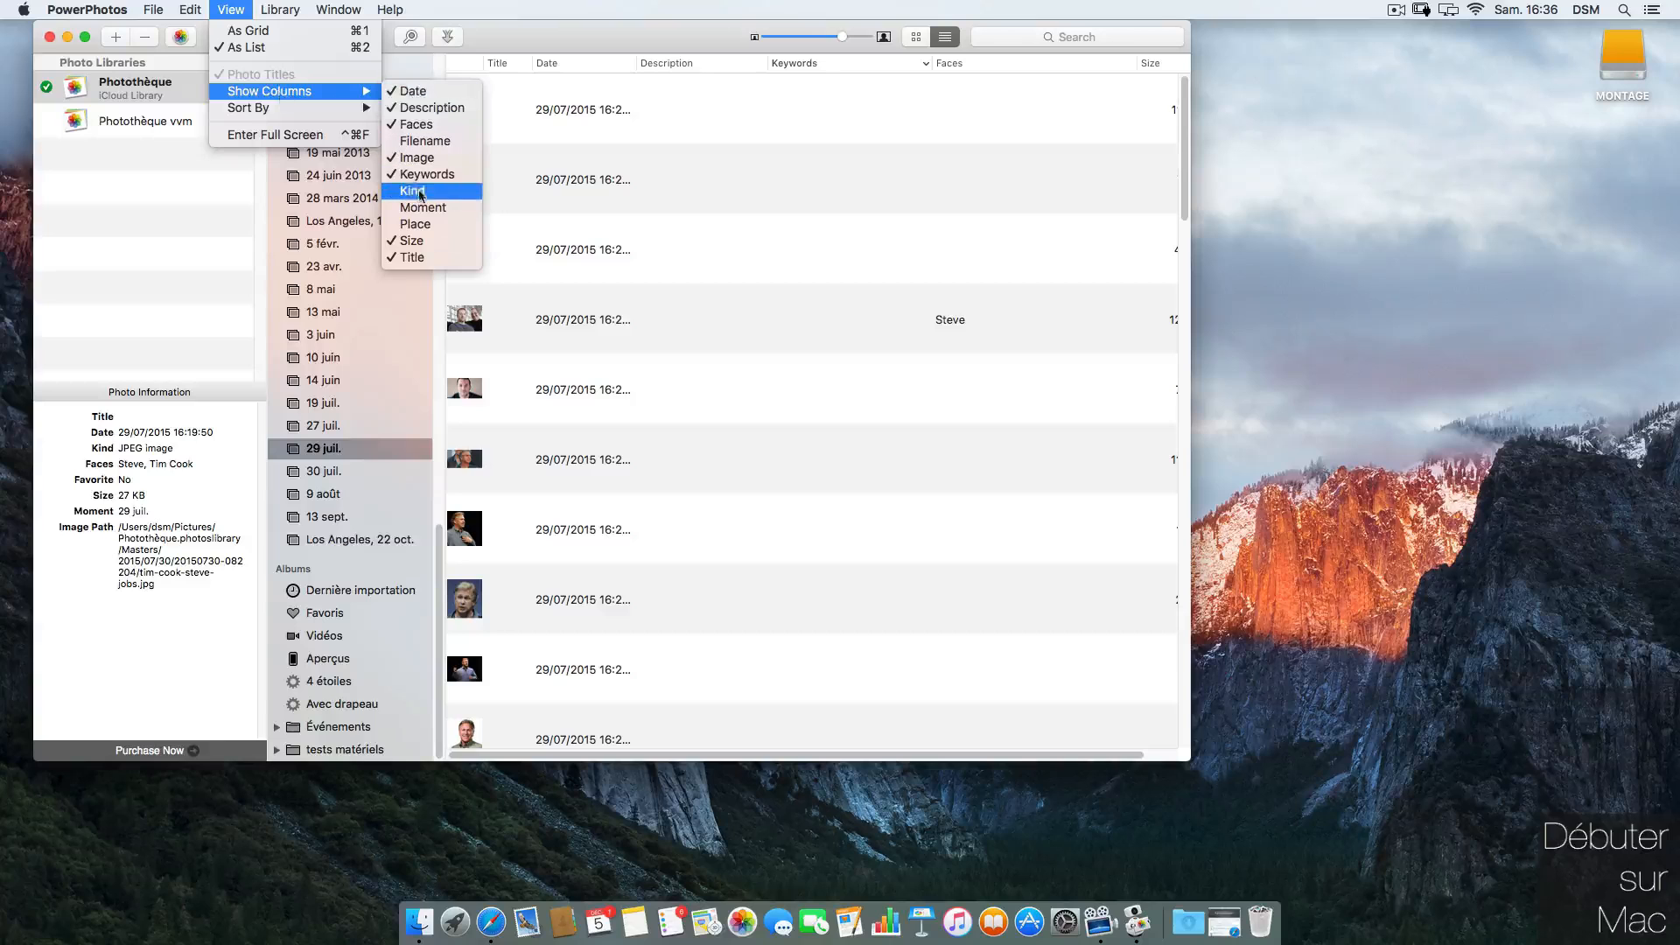
click(430, 190)
Step: Narrow the Faces column so that the photo list's columns fit closer together
drag(1013, 60, 969, 66)
click(1006, 62)
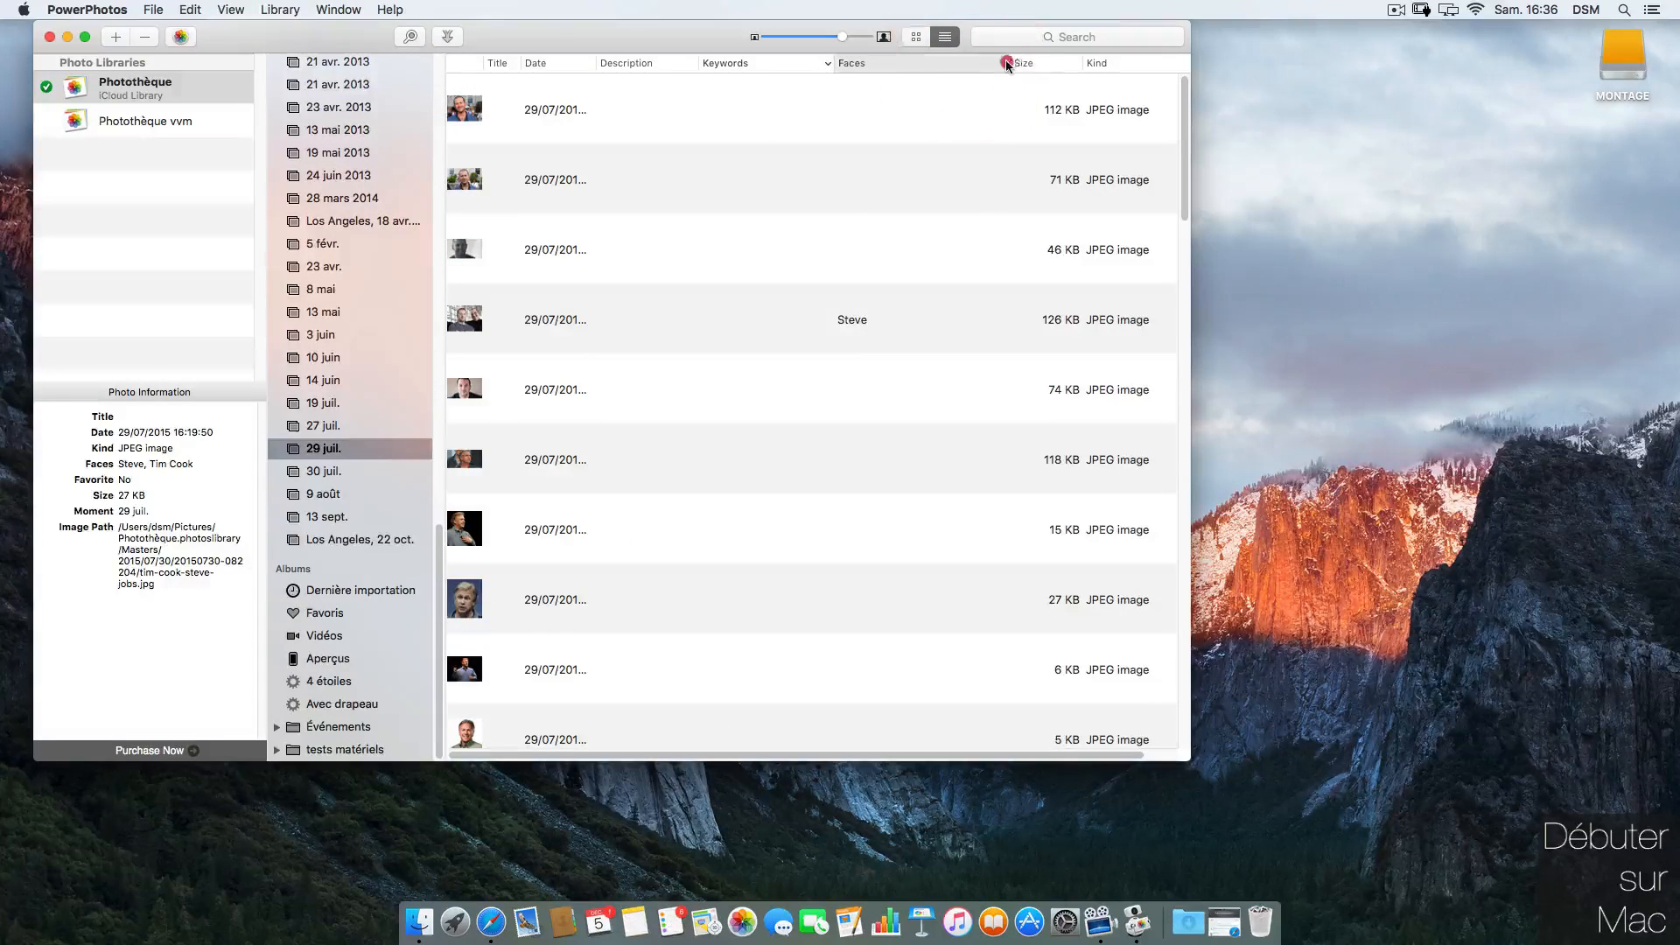
drag(1011, 62, 826, 60)
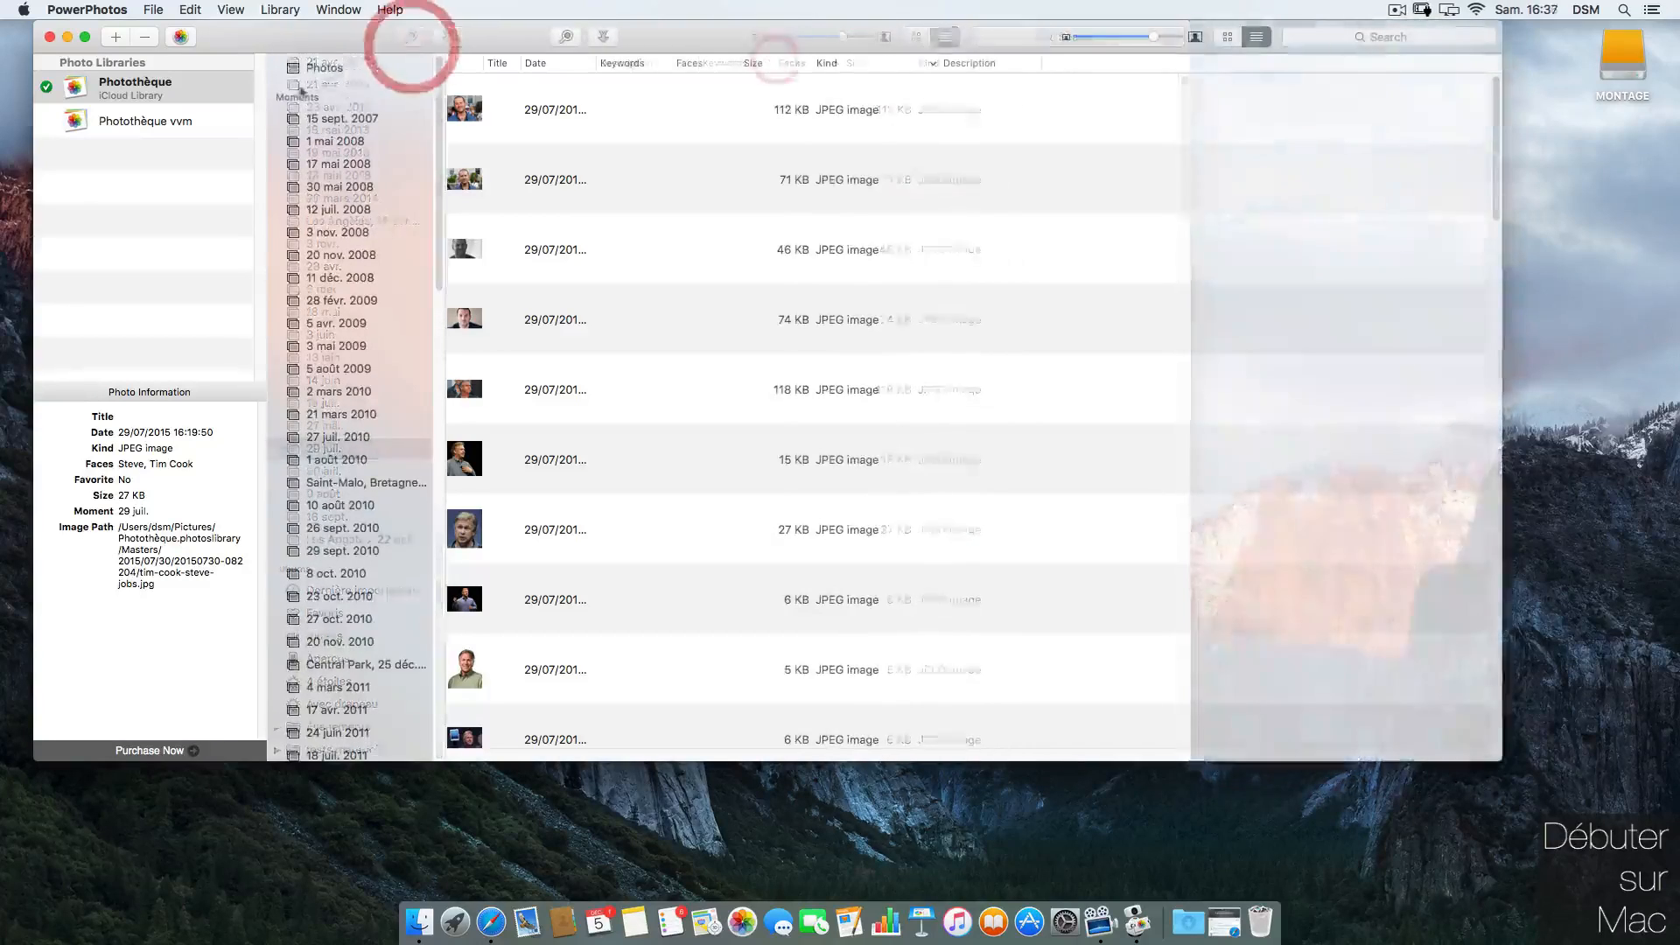
Step: Show all photos of the Photothèque library and sort them by kind, first ascending and then descending
click(331, 67)
click(859, 63)
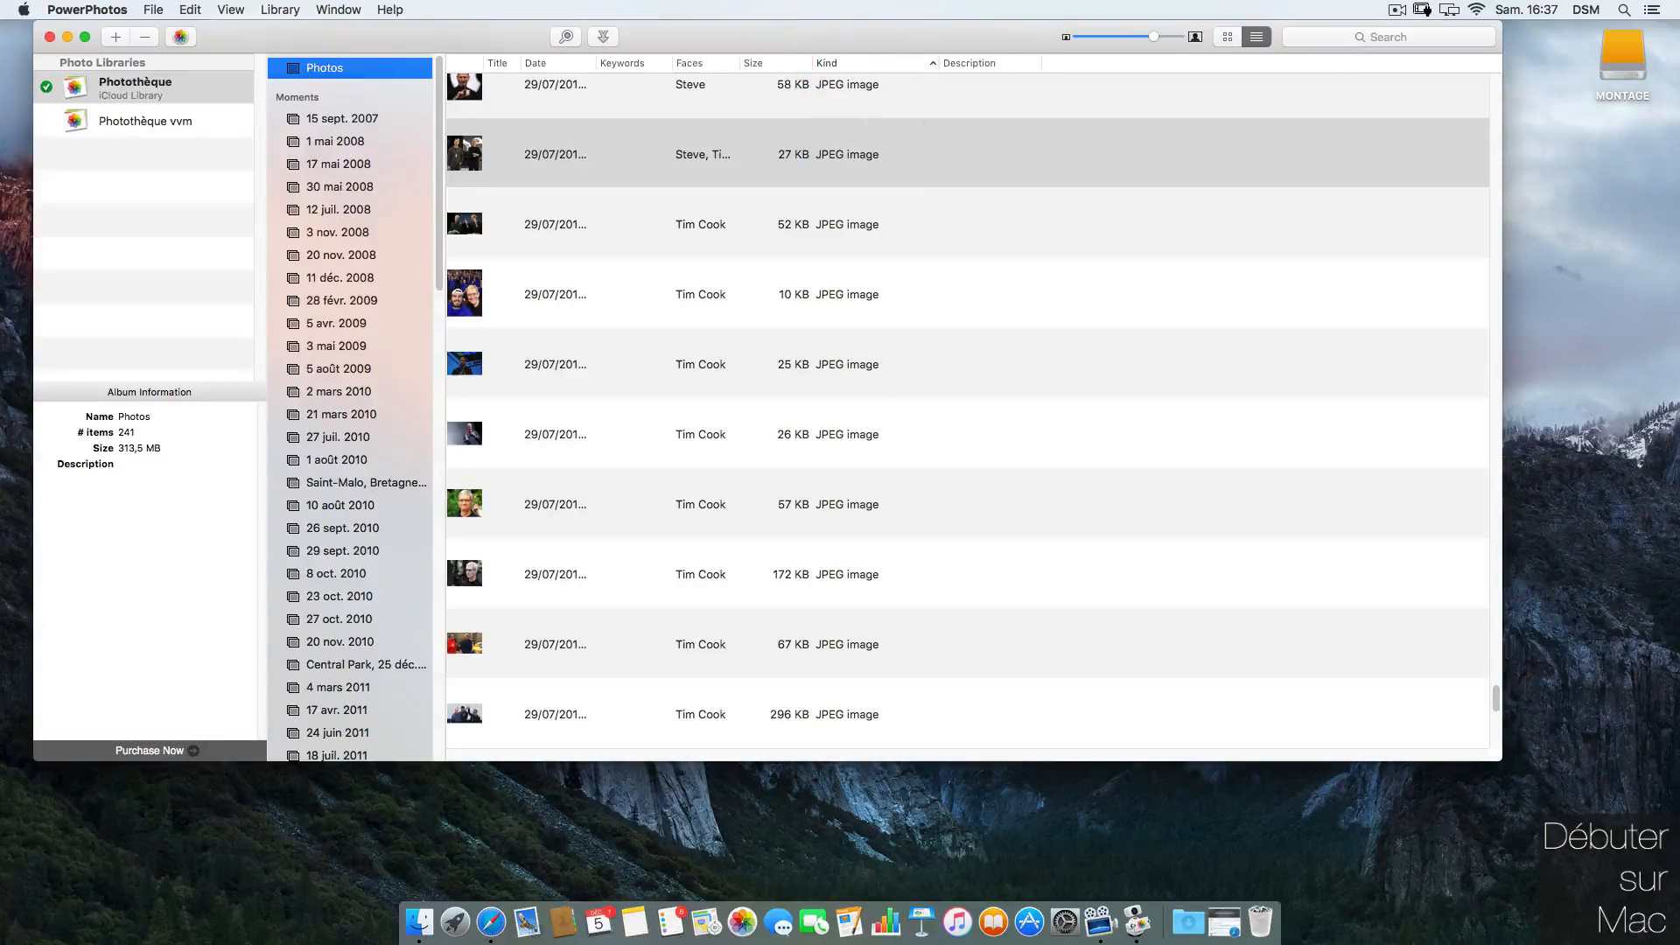
click(870, 63)
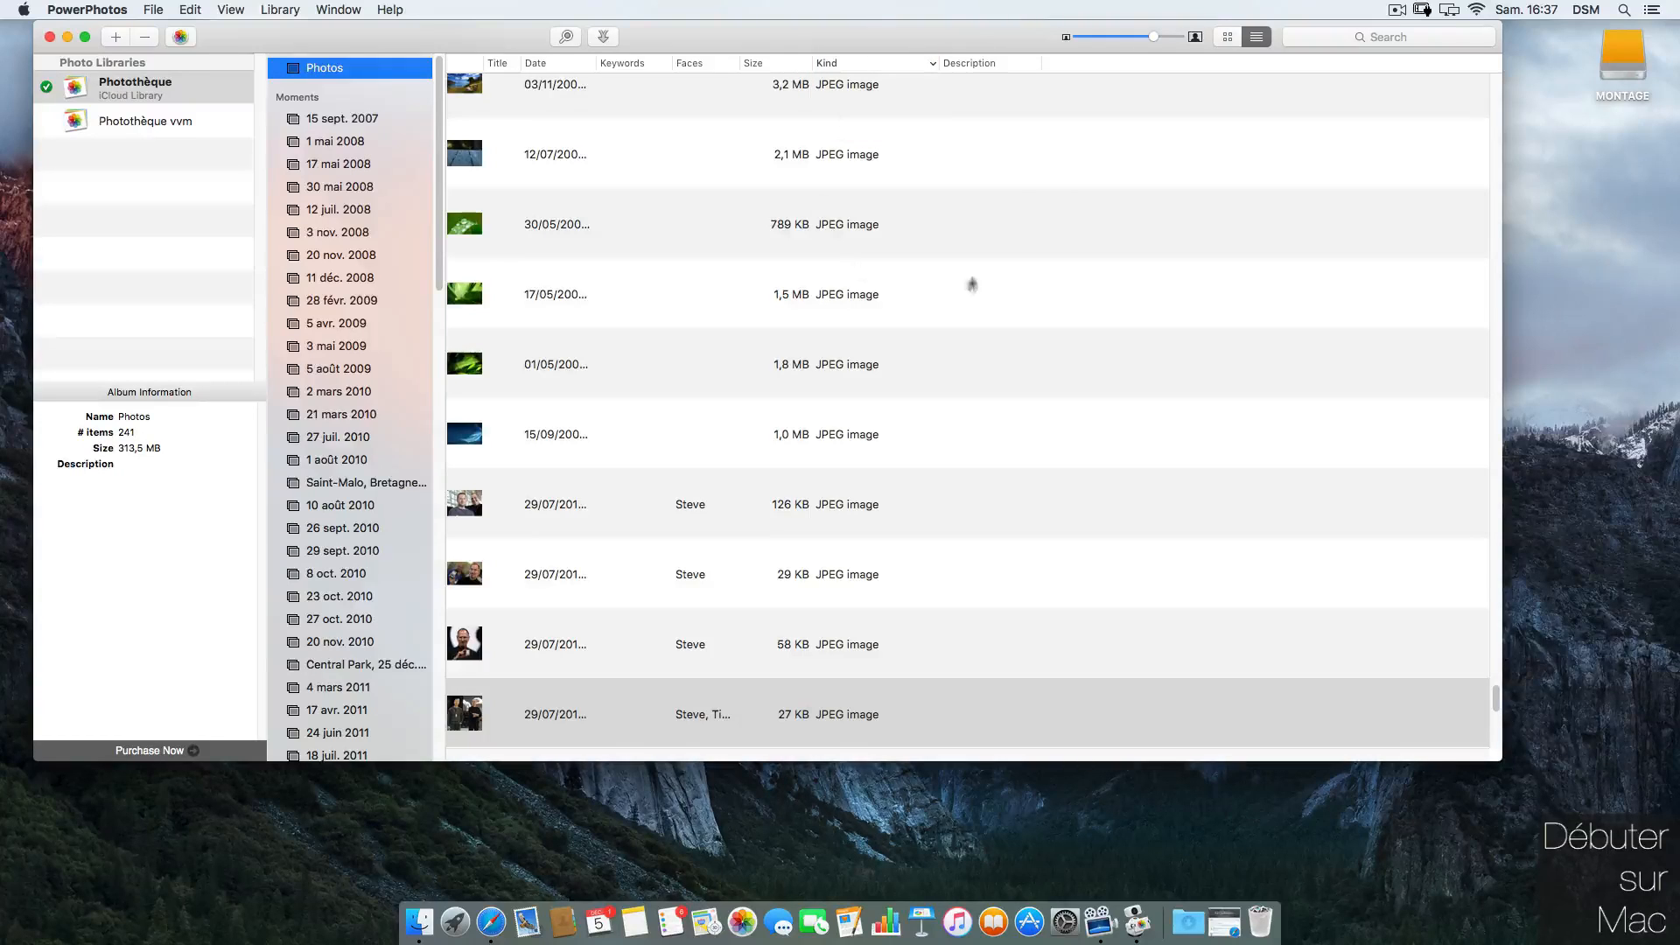
Step: Sort the complete photo list by keywords and then by faces
click(637, 64)
click(705, 63)
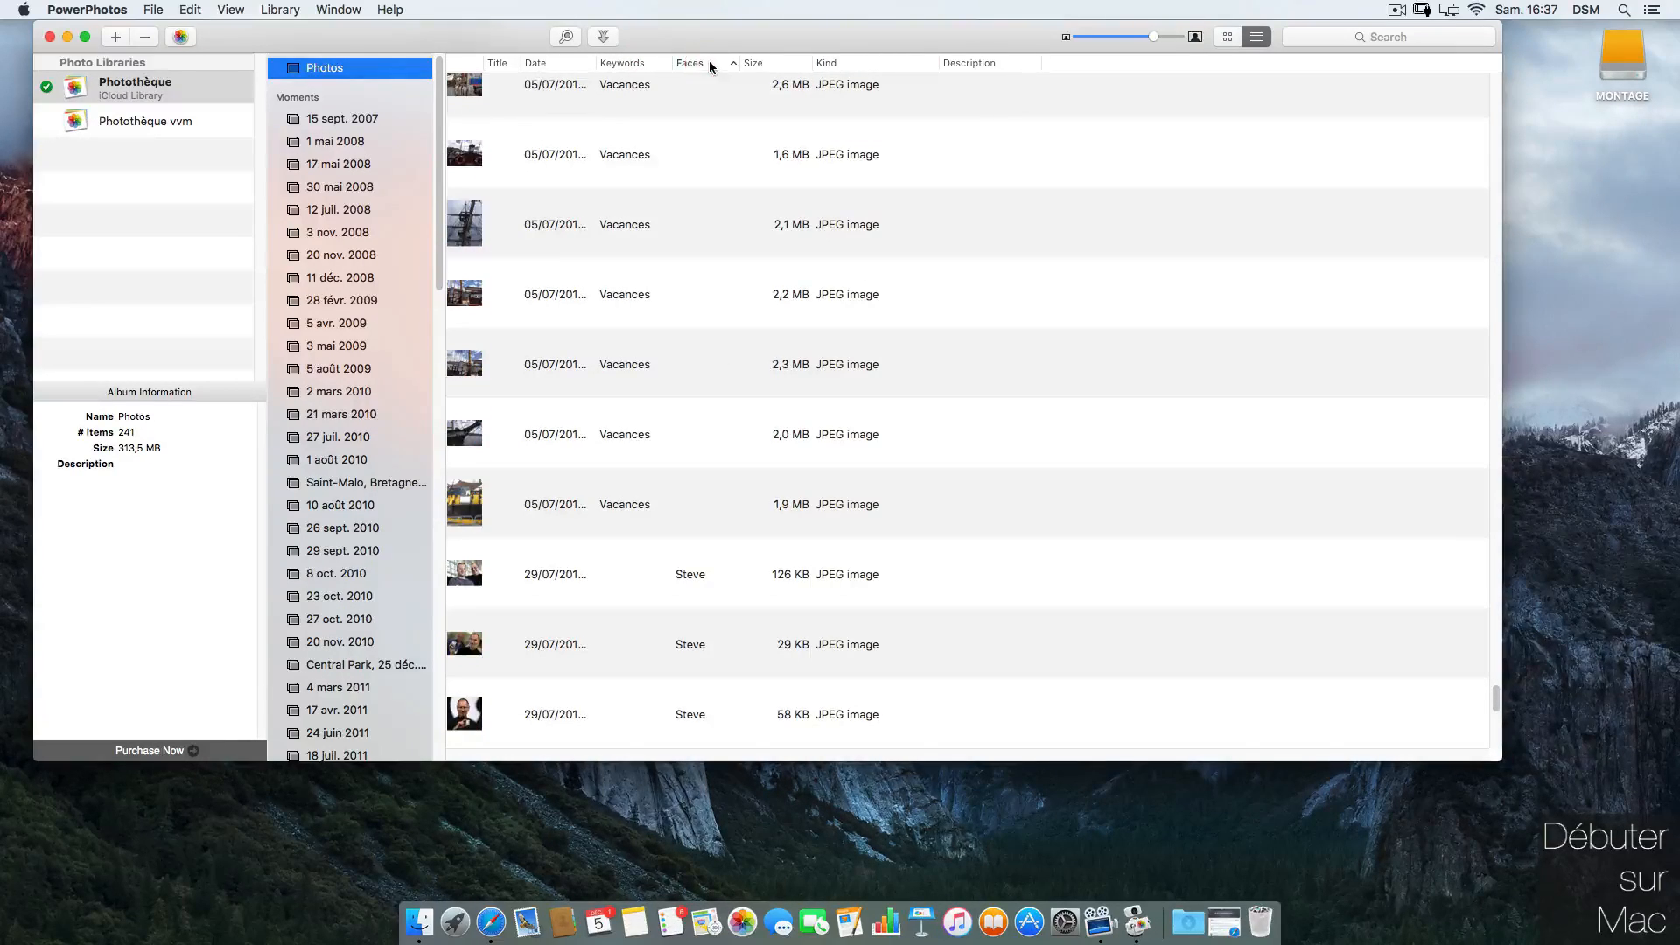
click(708, 61)
click(713, 63)
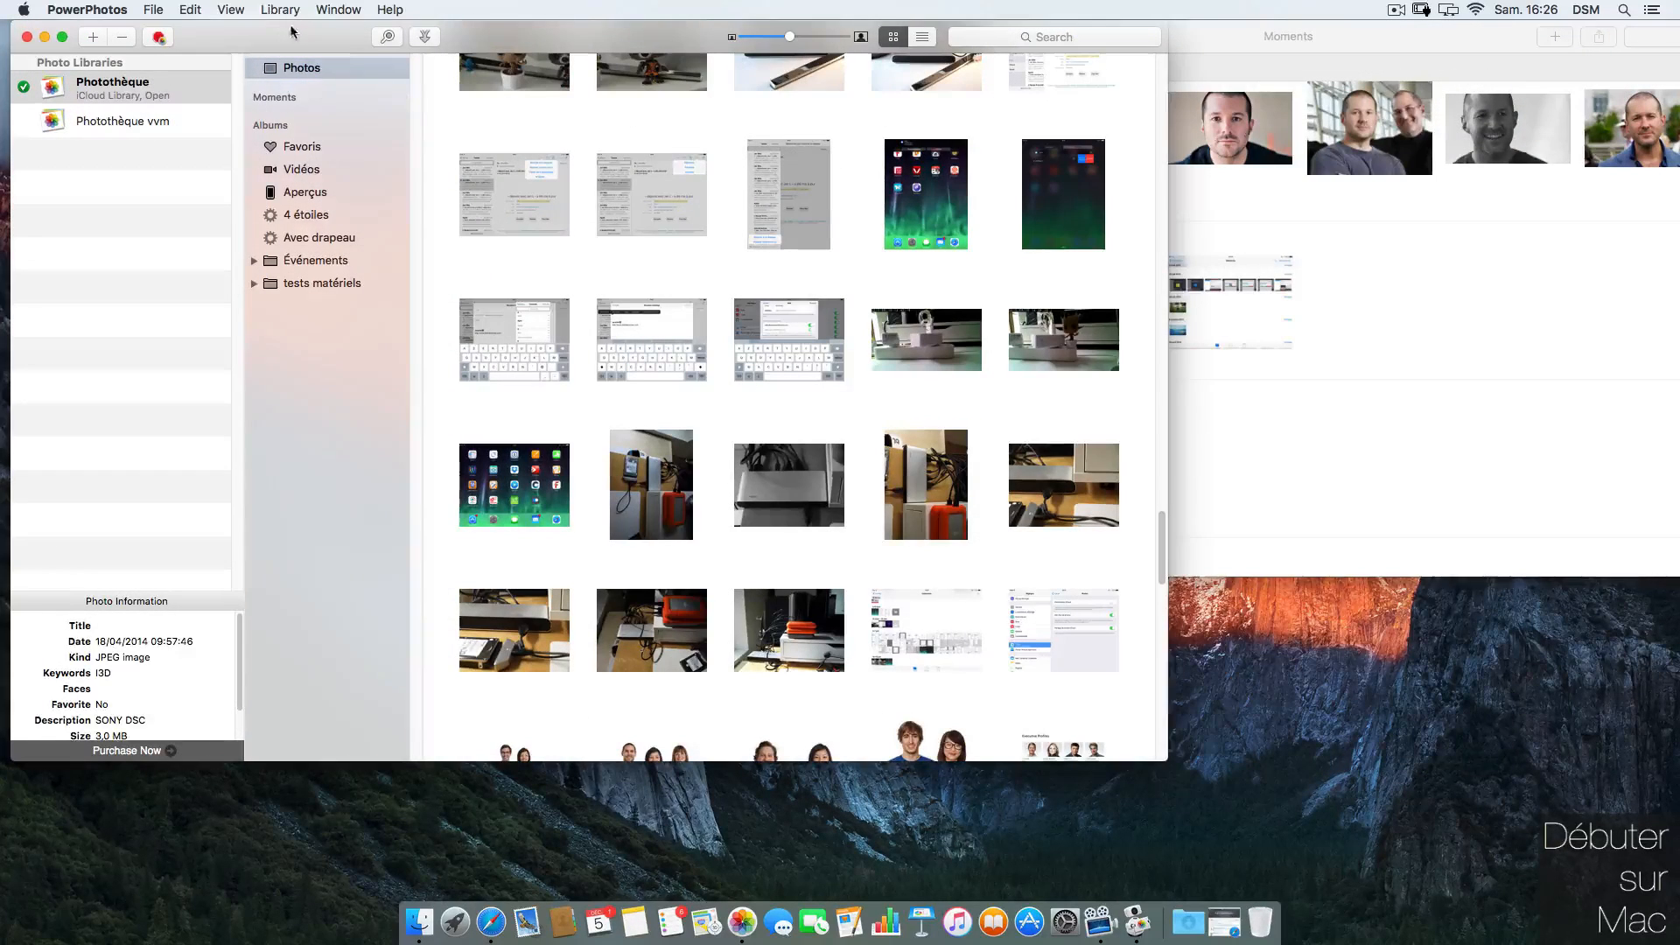
Step: Browse the Favoris, Vidéos, Aperçus, 4 étoiles and Avec drapeau albums in turn
drag(291, 33, 287, 33)
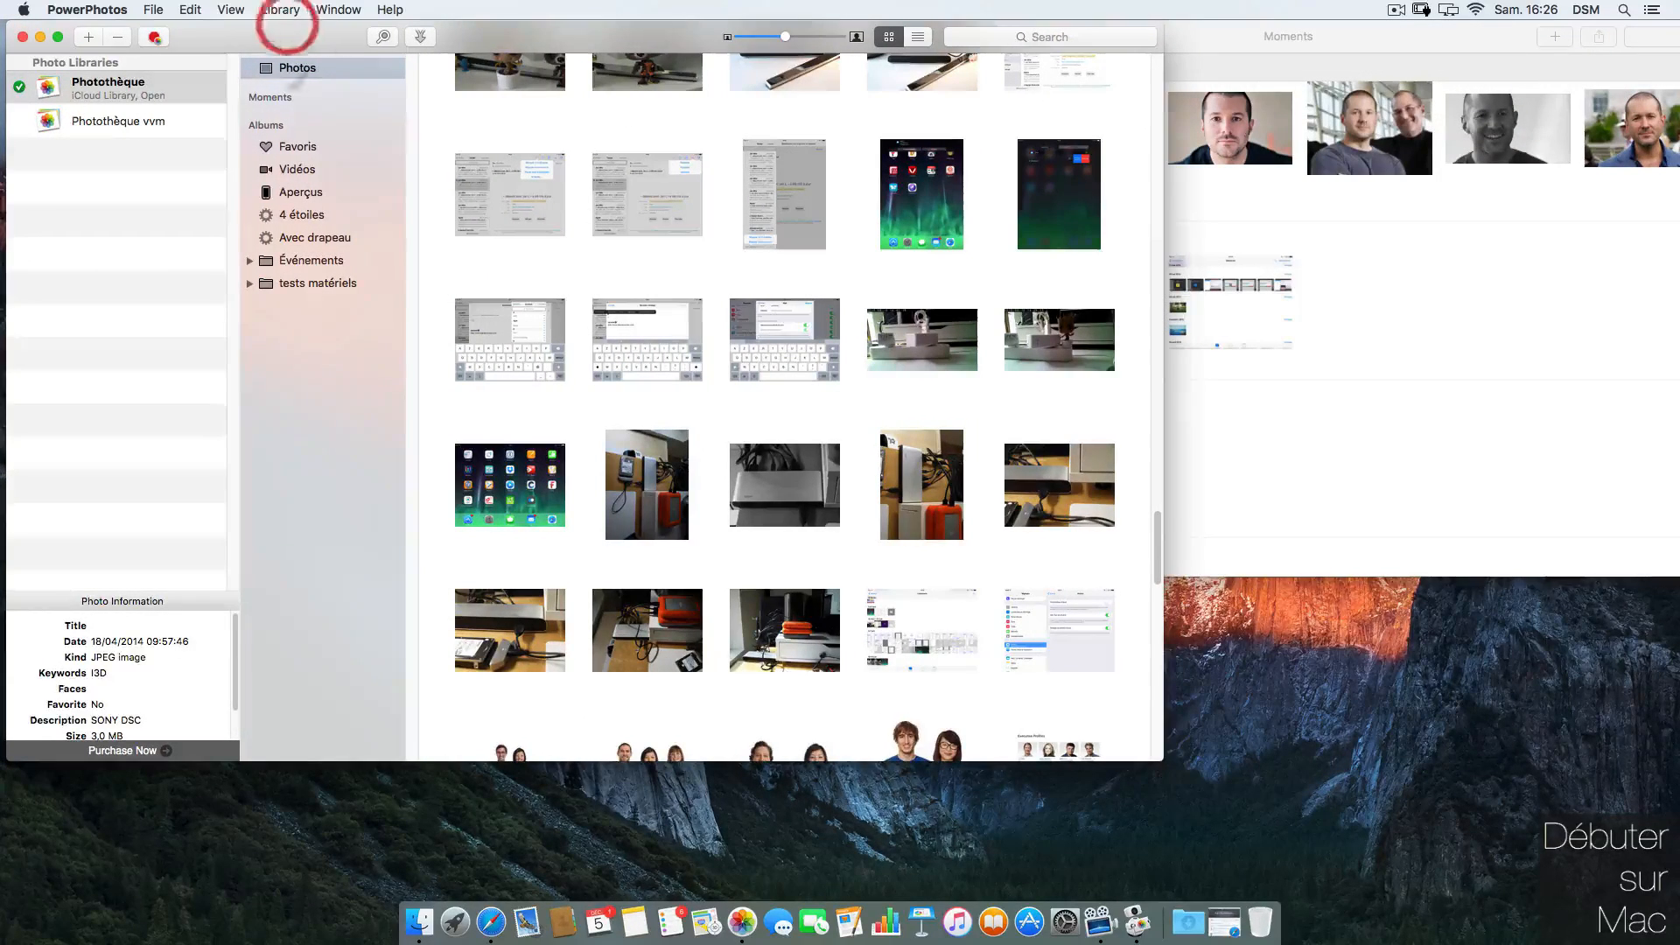
click(285, 146)
click(309, 172)
click(307, 193)
click(304, 215)
click(321, 239)
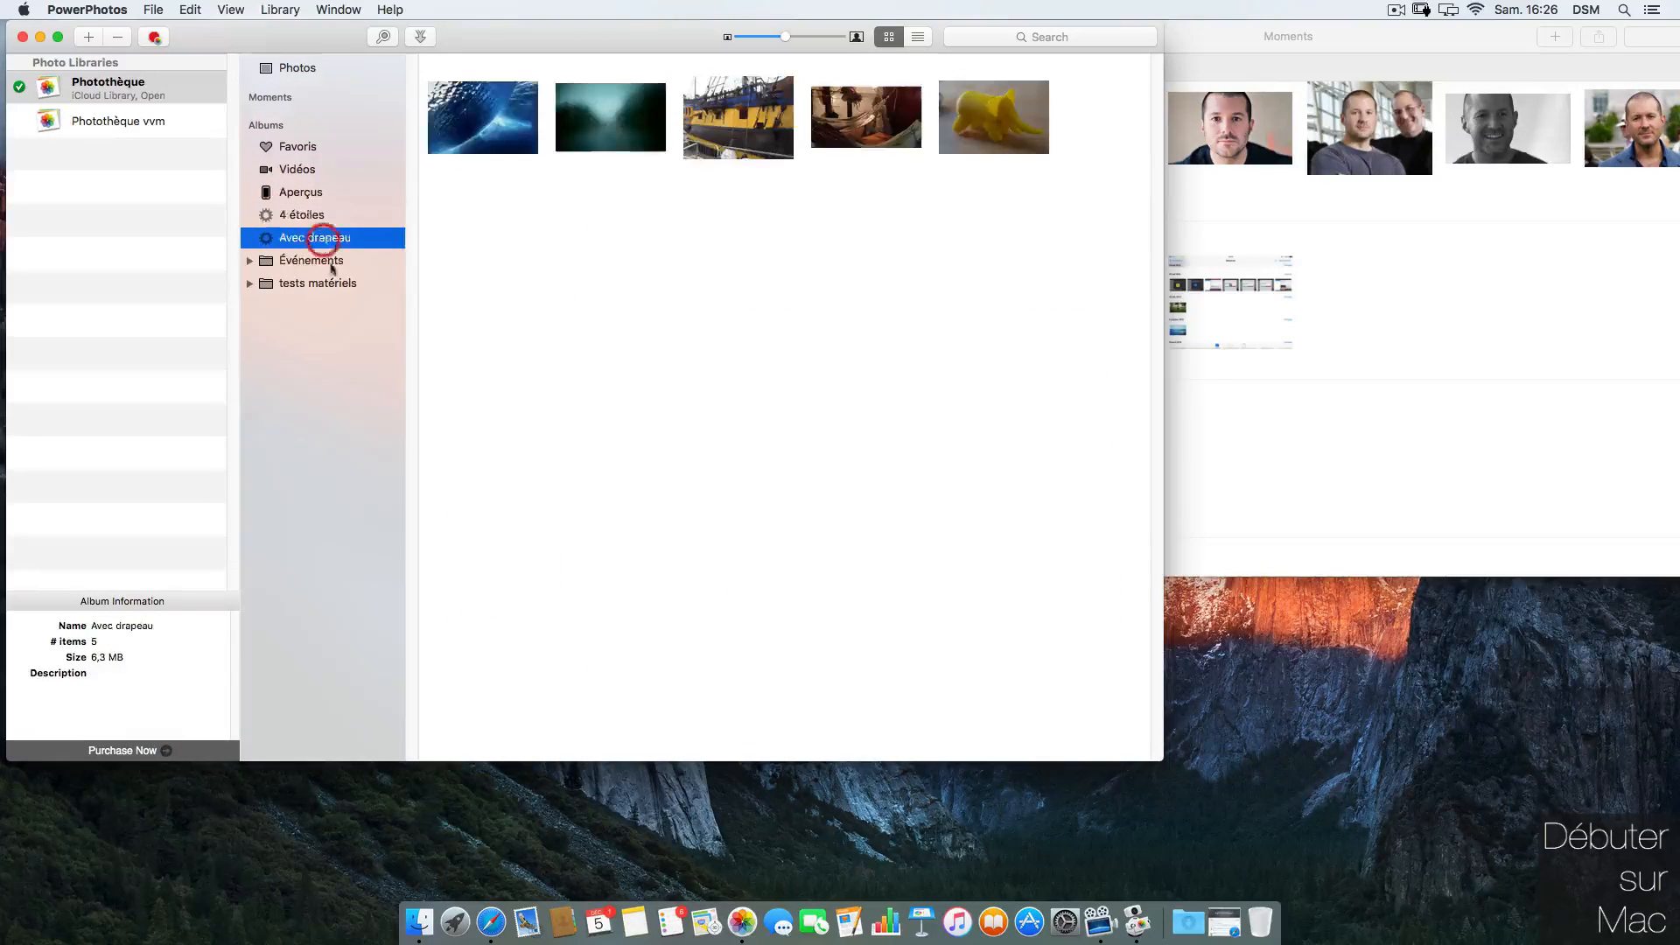
Step: Quit Photos and move the PowerPhotos window slightly away from the edge of the screen
drag(1300, 42, 1327, 87)
click(747, 85)
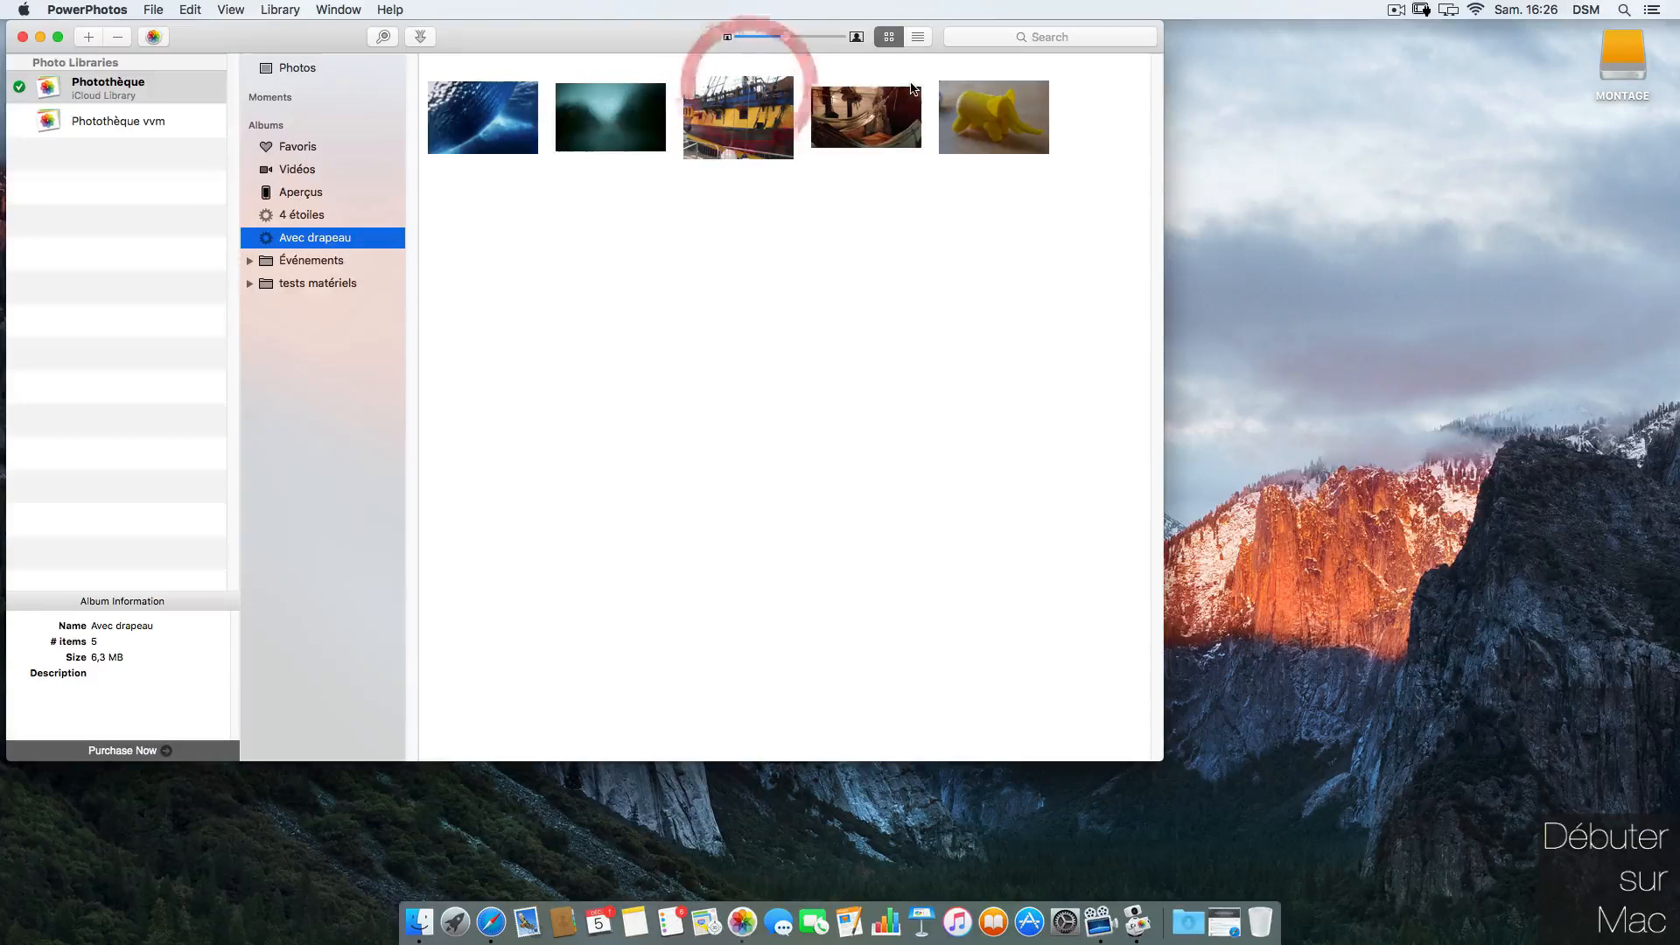
drag(523, 38, 551, 39)
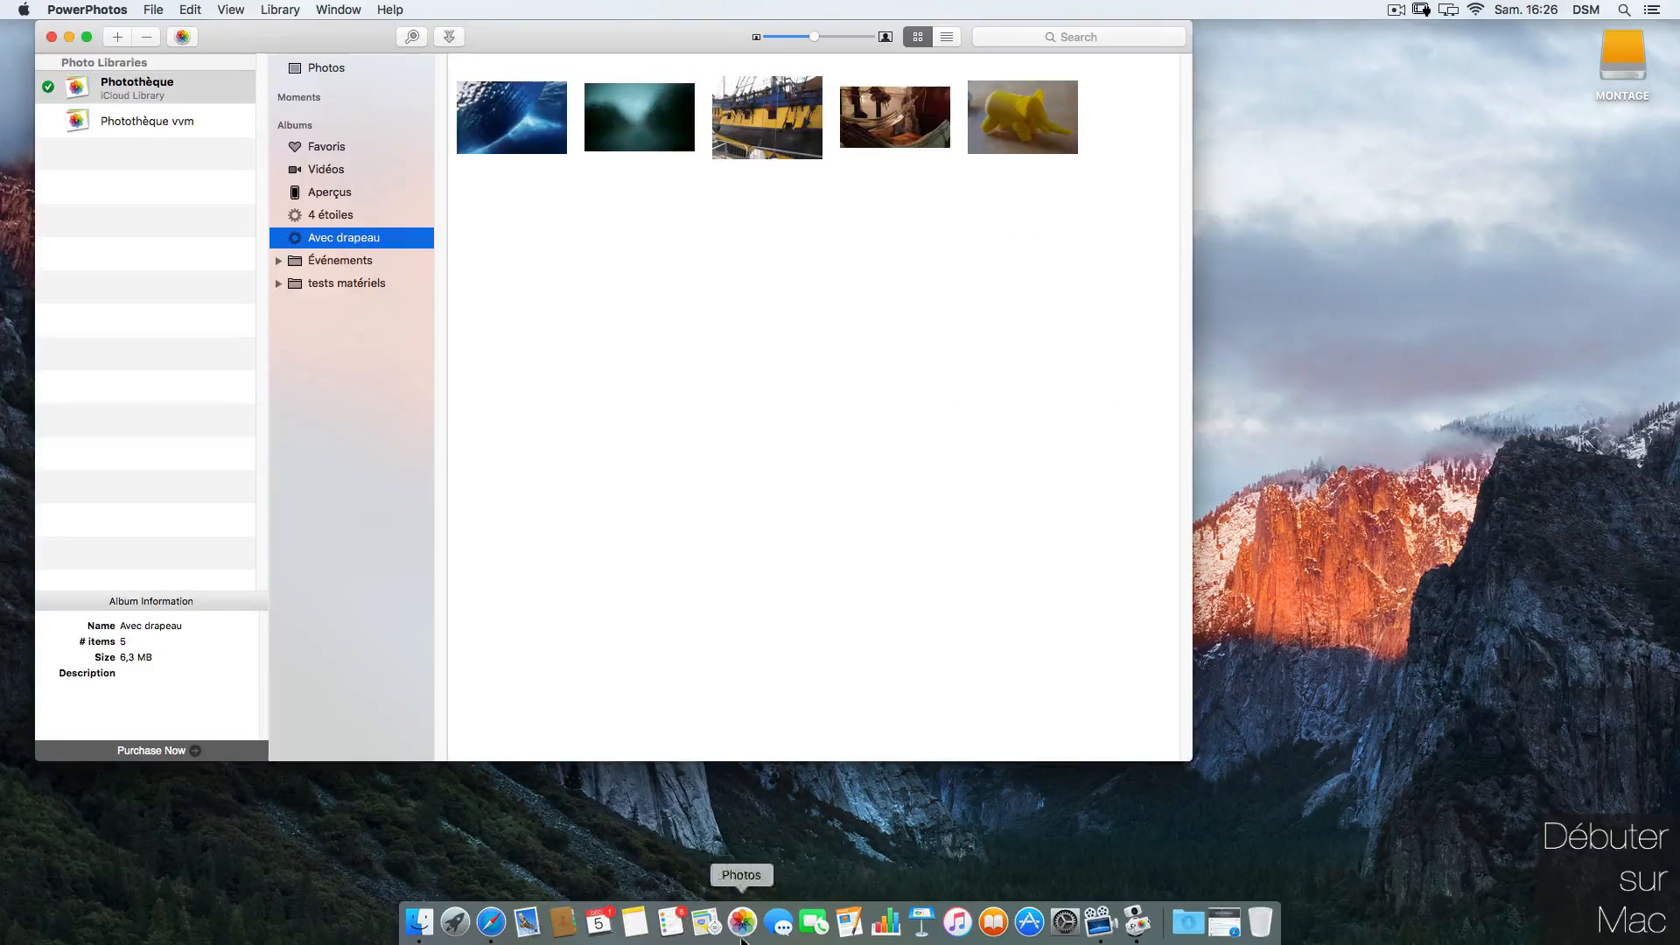
Step: Select the feuille photo in the Favoris album, show it in Quick Look and open it with Preview
click(391, 214)
click(388, 192)
click(385, 146)
click(673, 137)
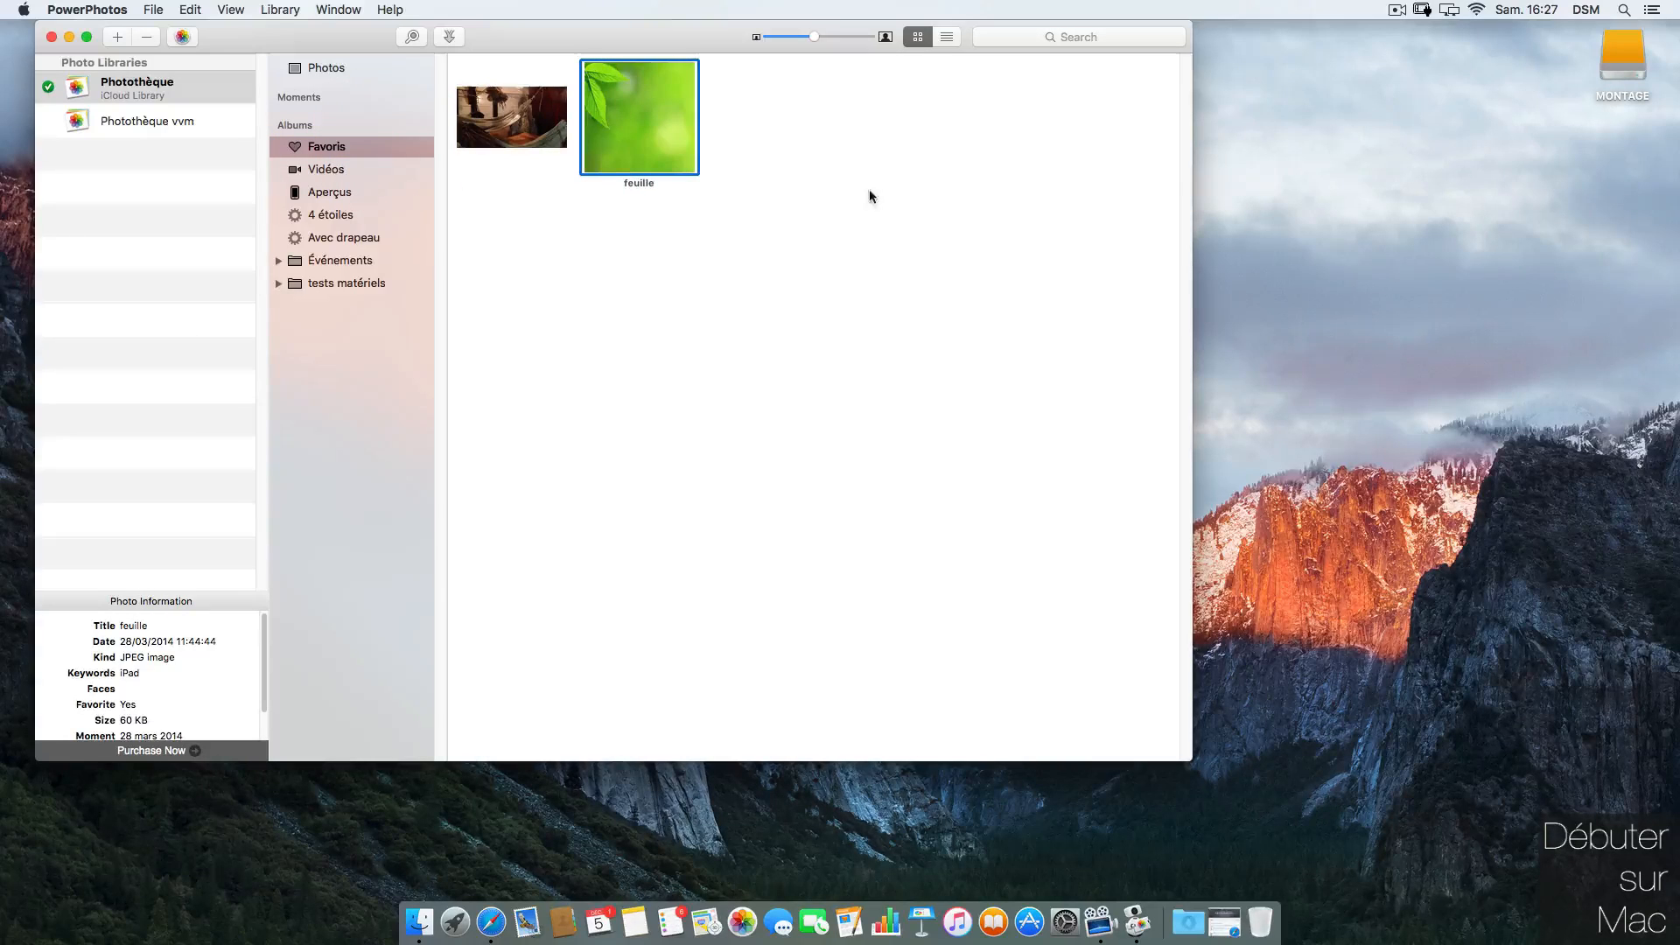
key(space)
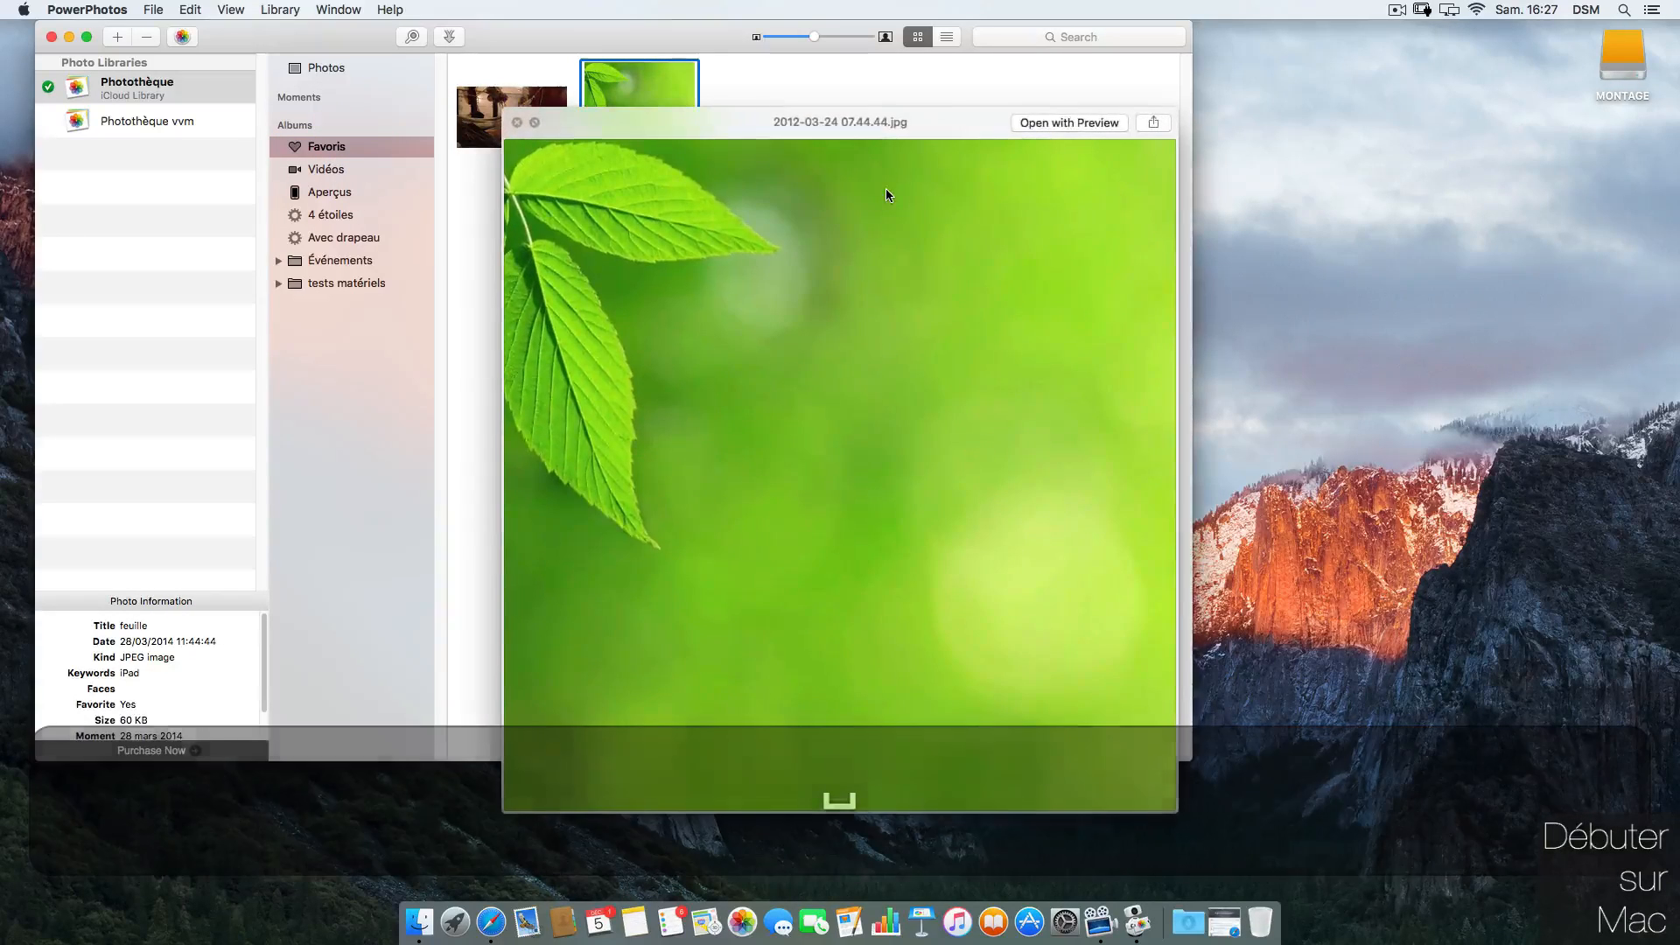
click(1052, 122)
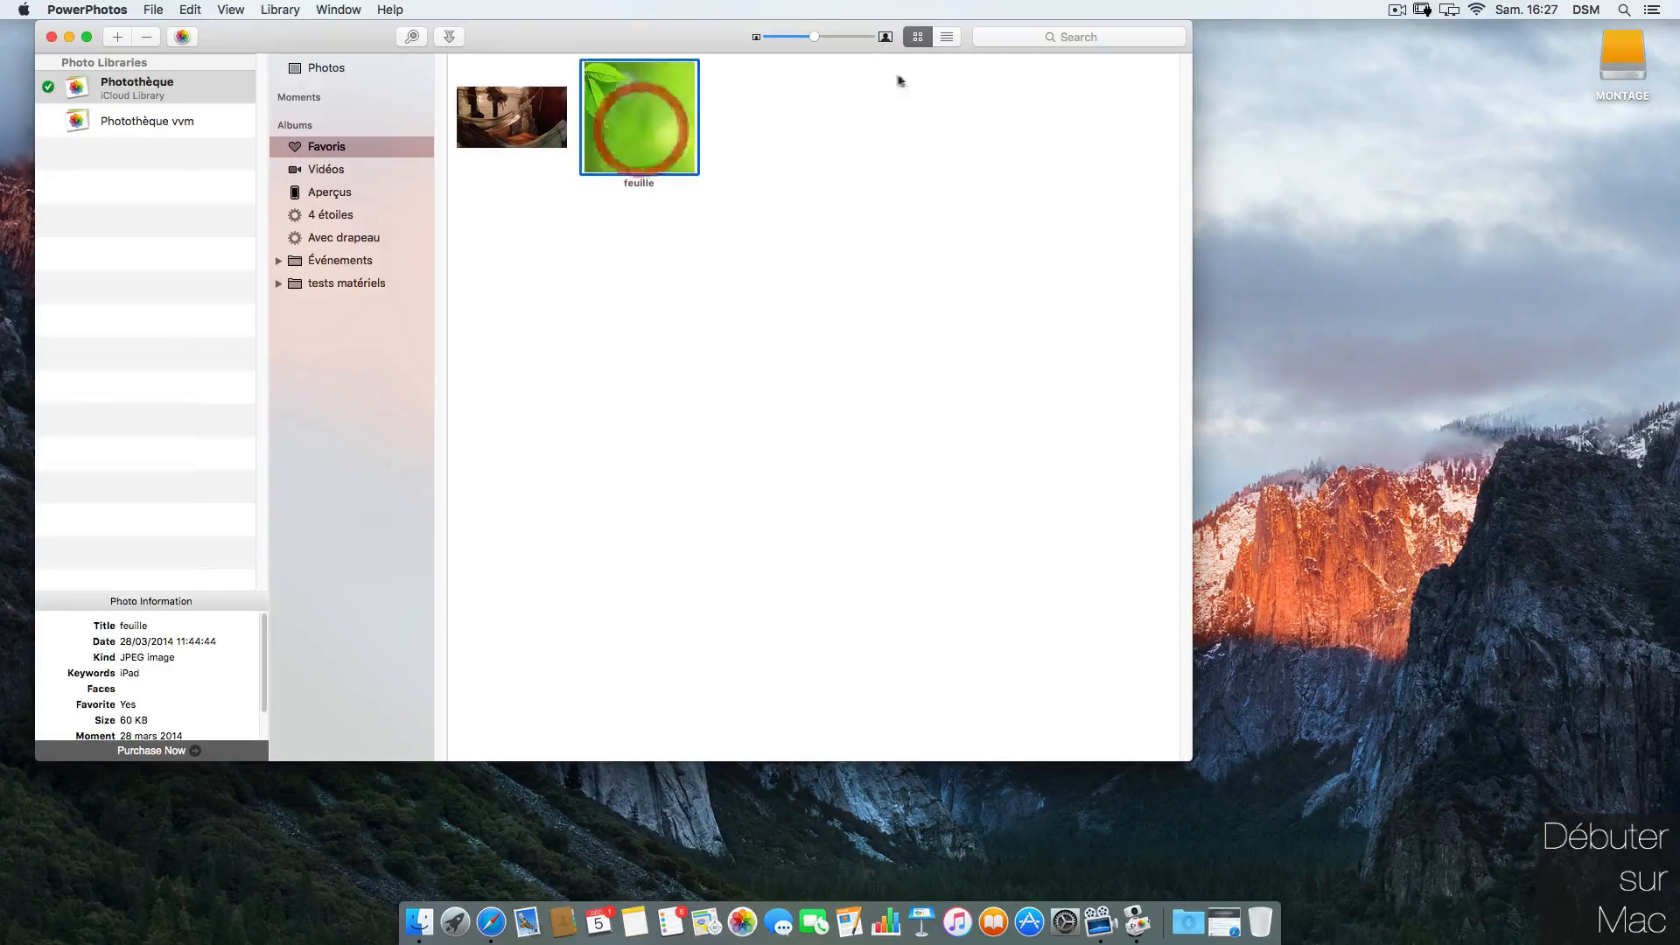
Step: Enlarge the photo information area and show the Tim Cook portrait from the 29 juil. moment in Quick Look
drag(152, 594, 151, 386)
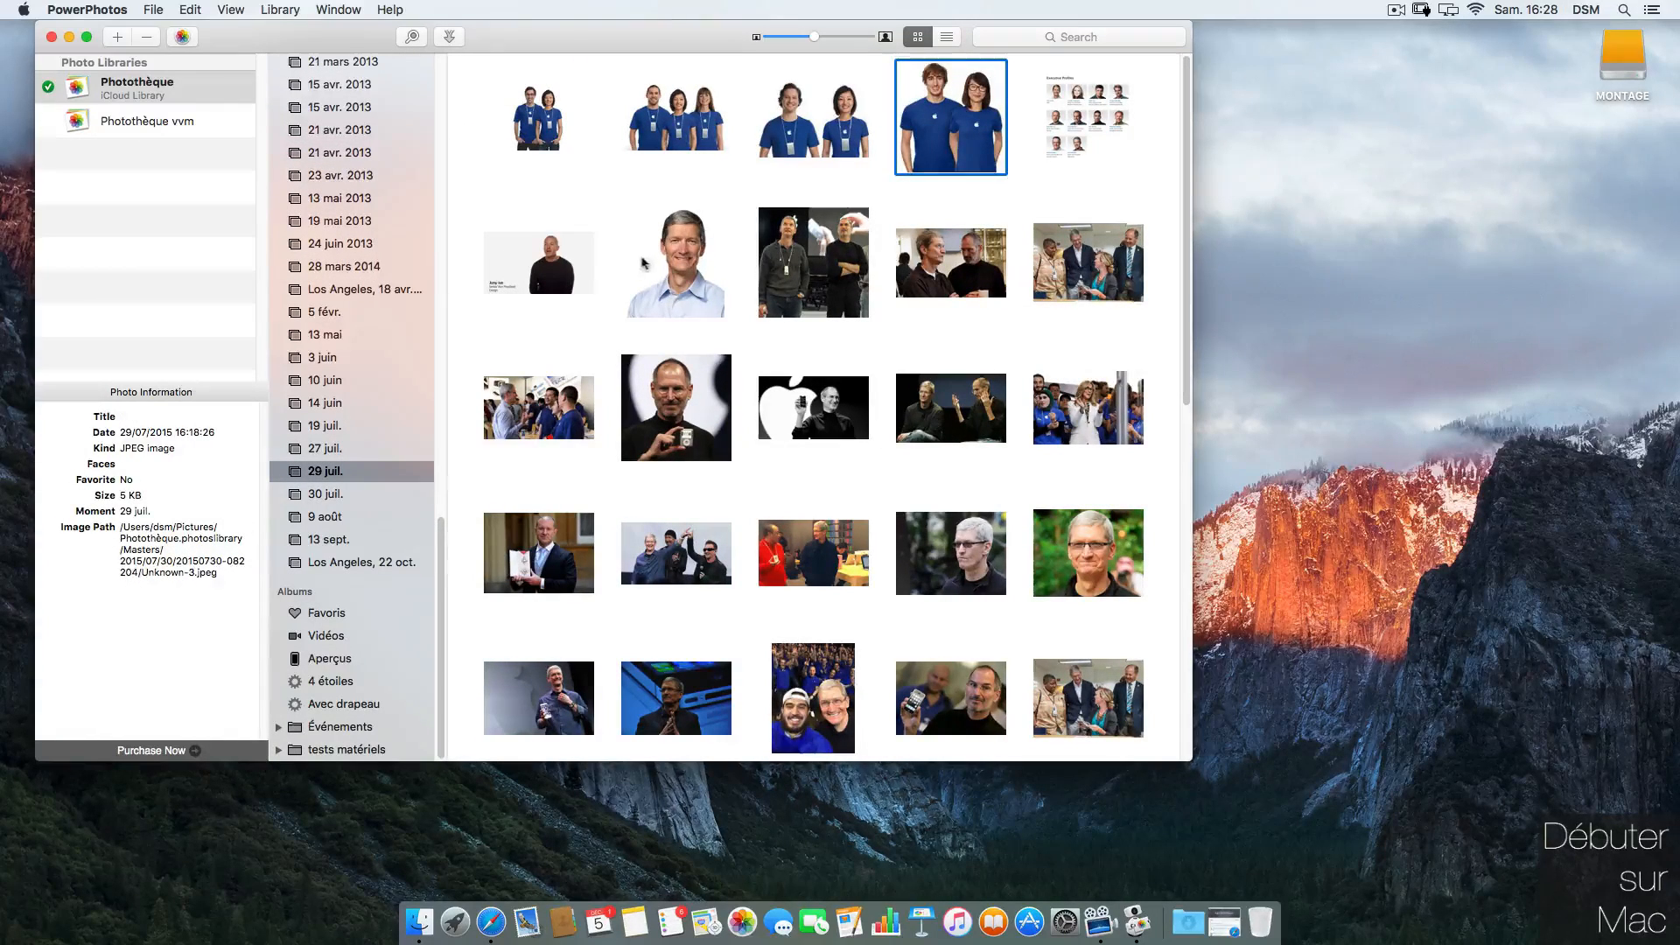
click(634, 263)
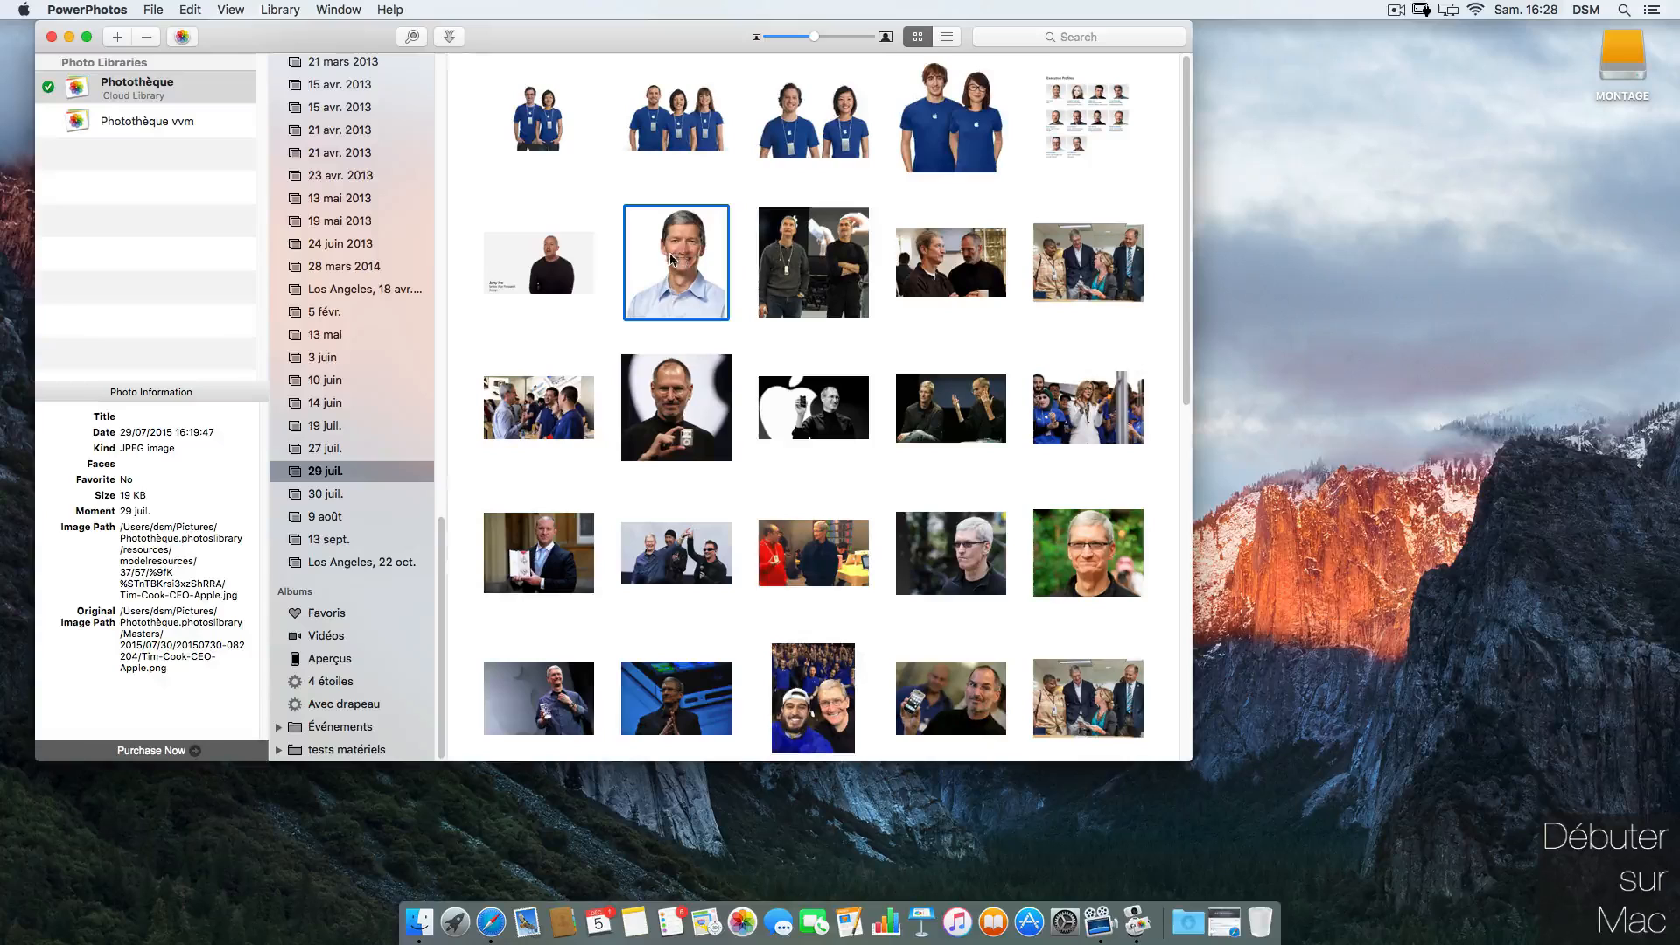
key(space)
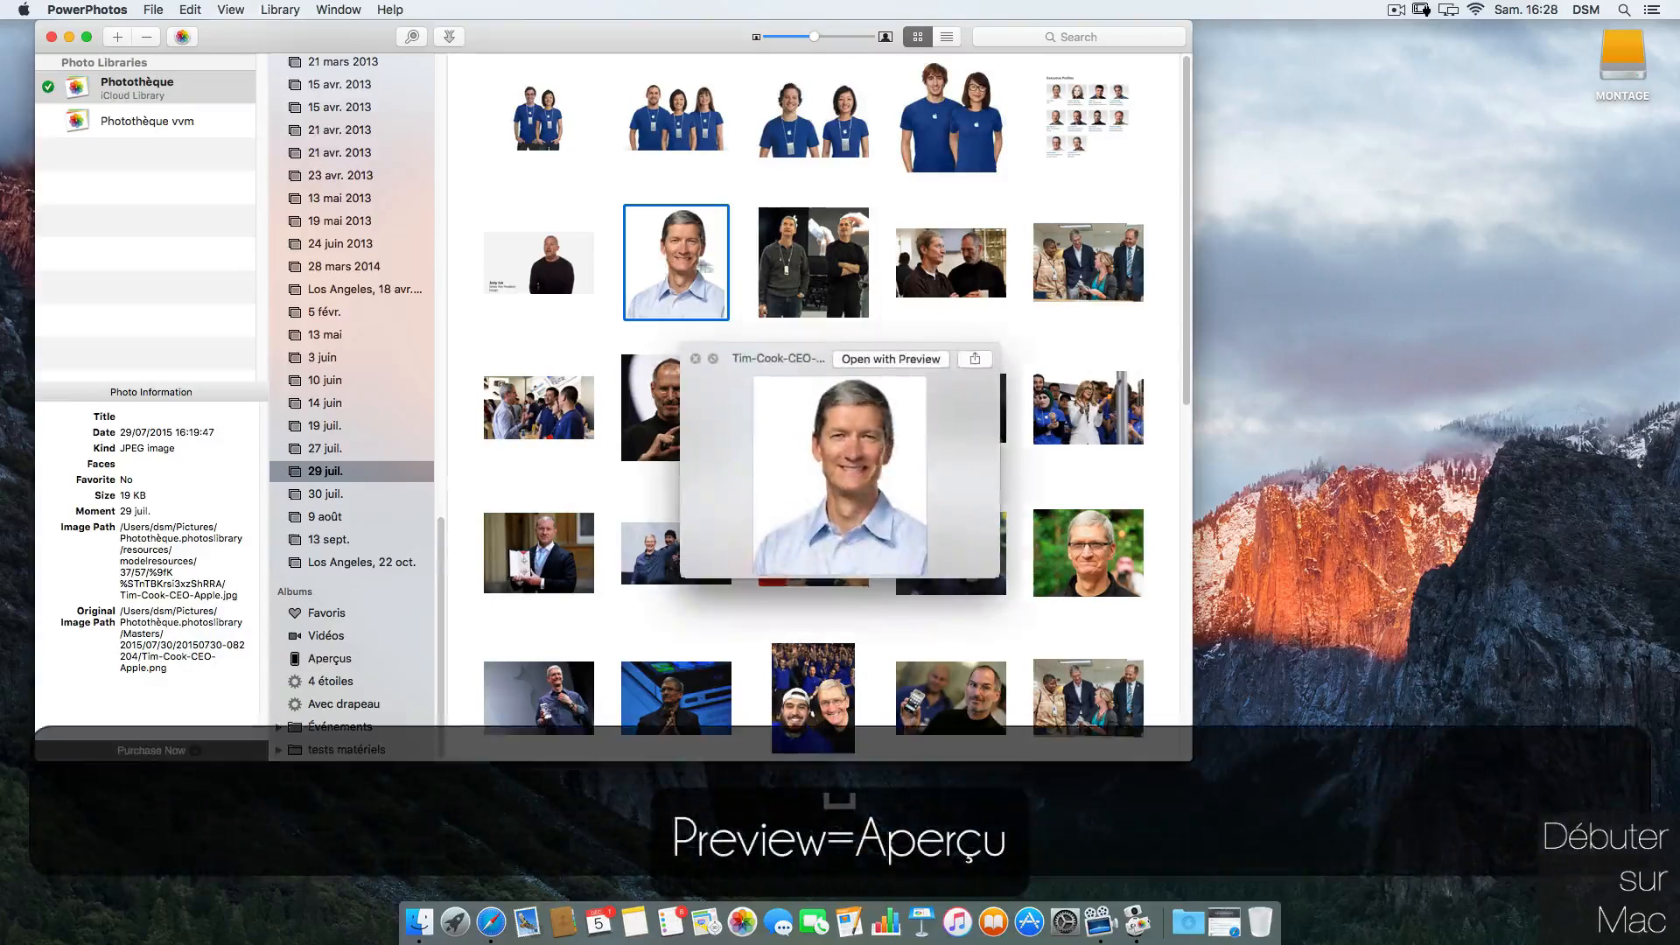
Step: Open the Tim Cook portrait with Preview and show its folder path from the image window
click(891, 359)
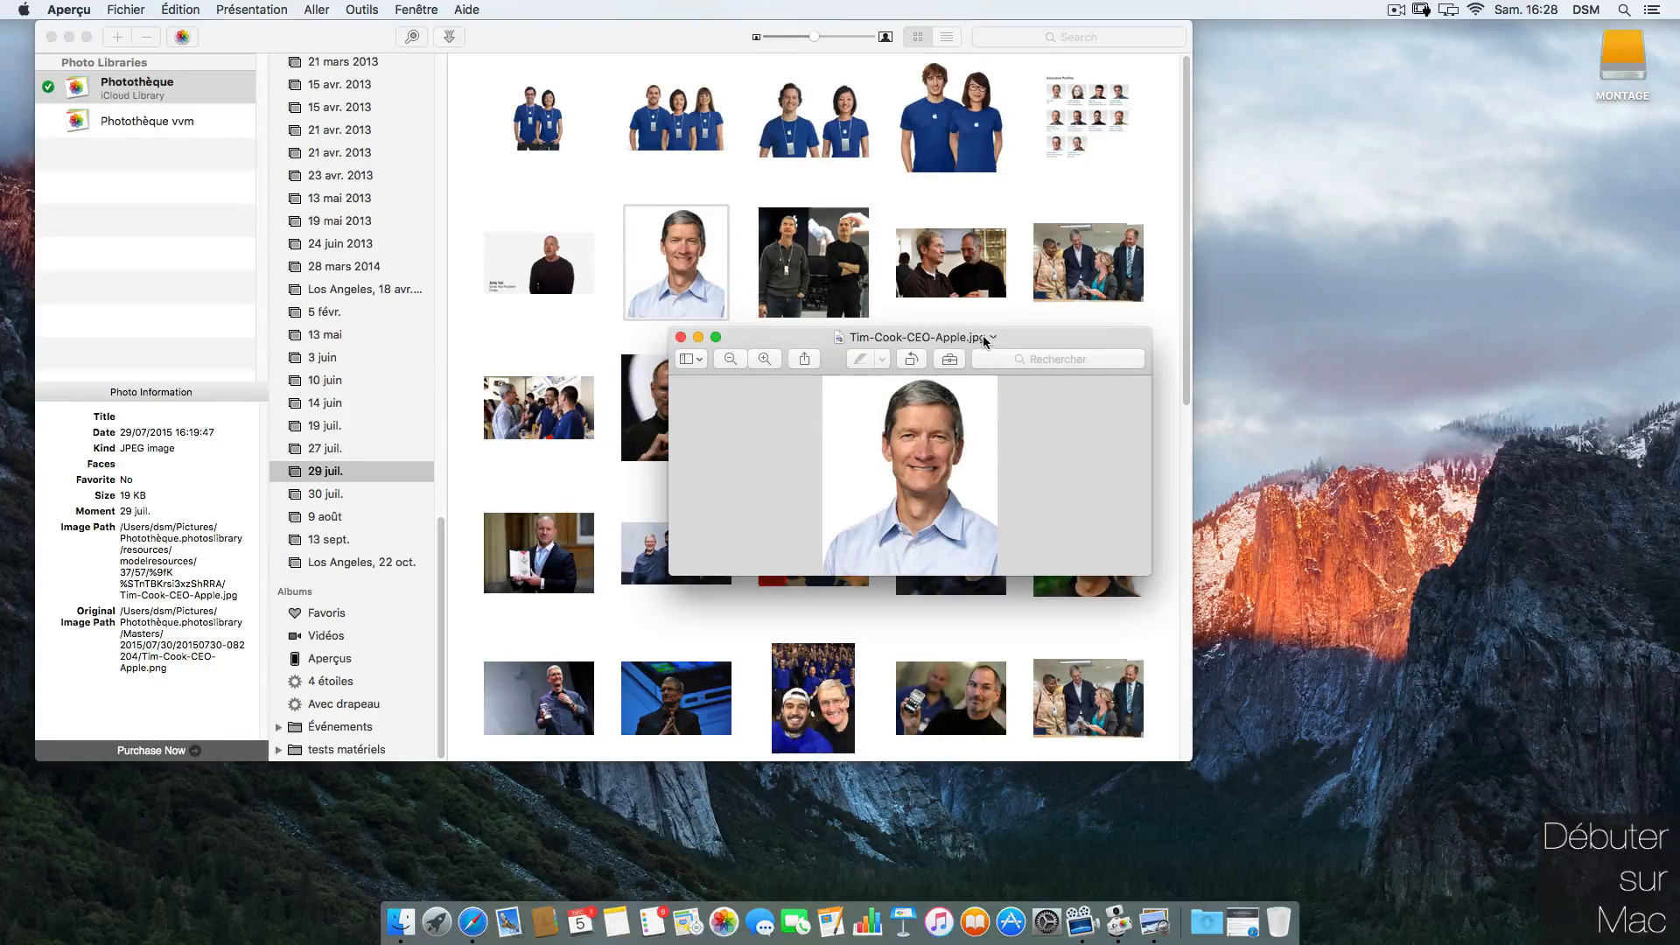
super+click(984, 342)
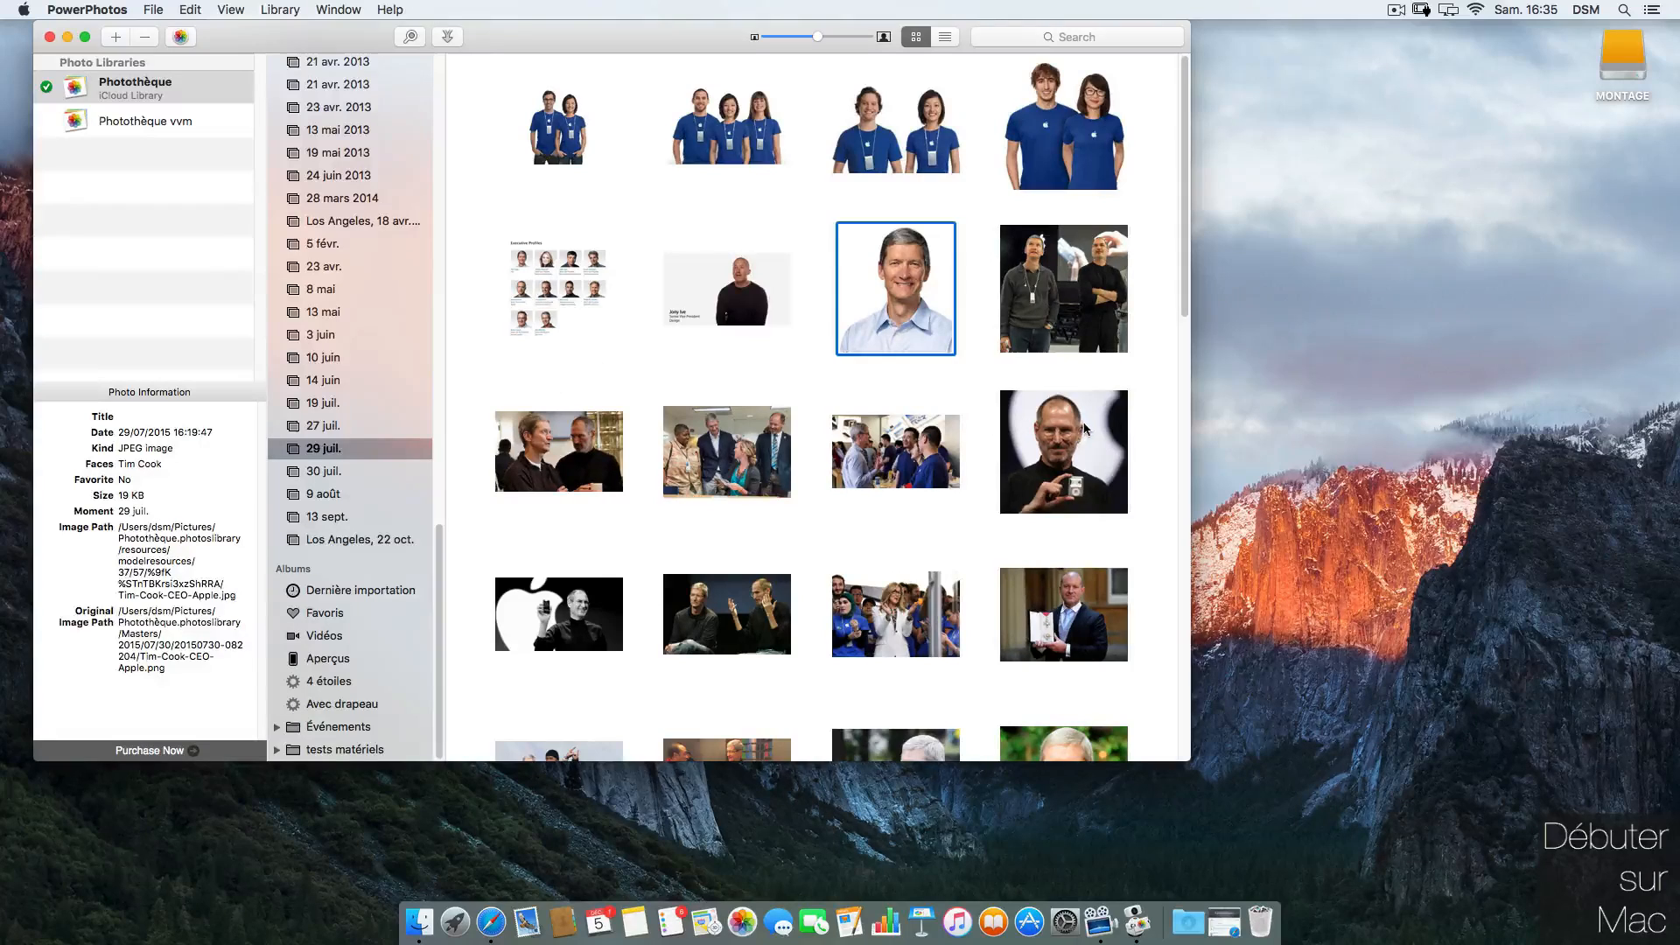
Step: Select several portraits and group photos in the 29 juil. moment, reading the faces and image paths in their photo information
click(1086, 428)
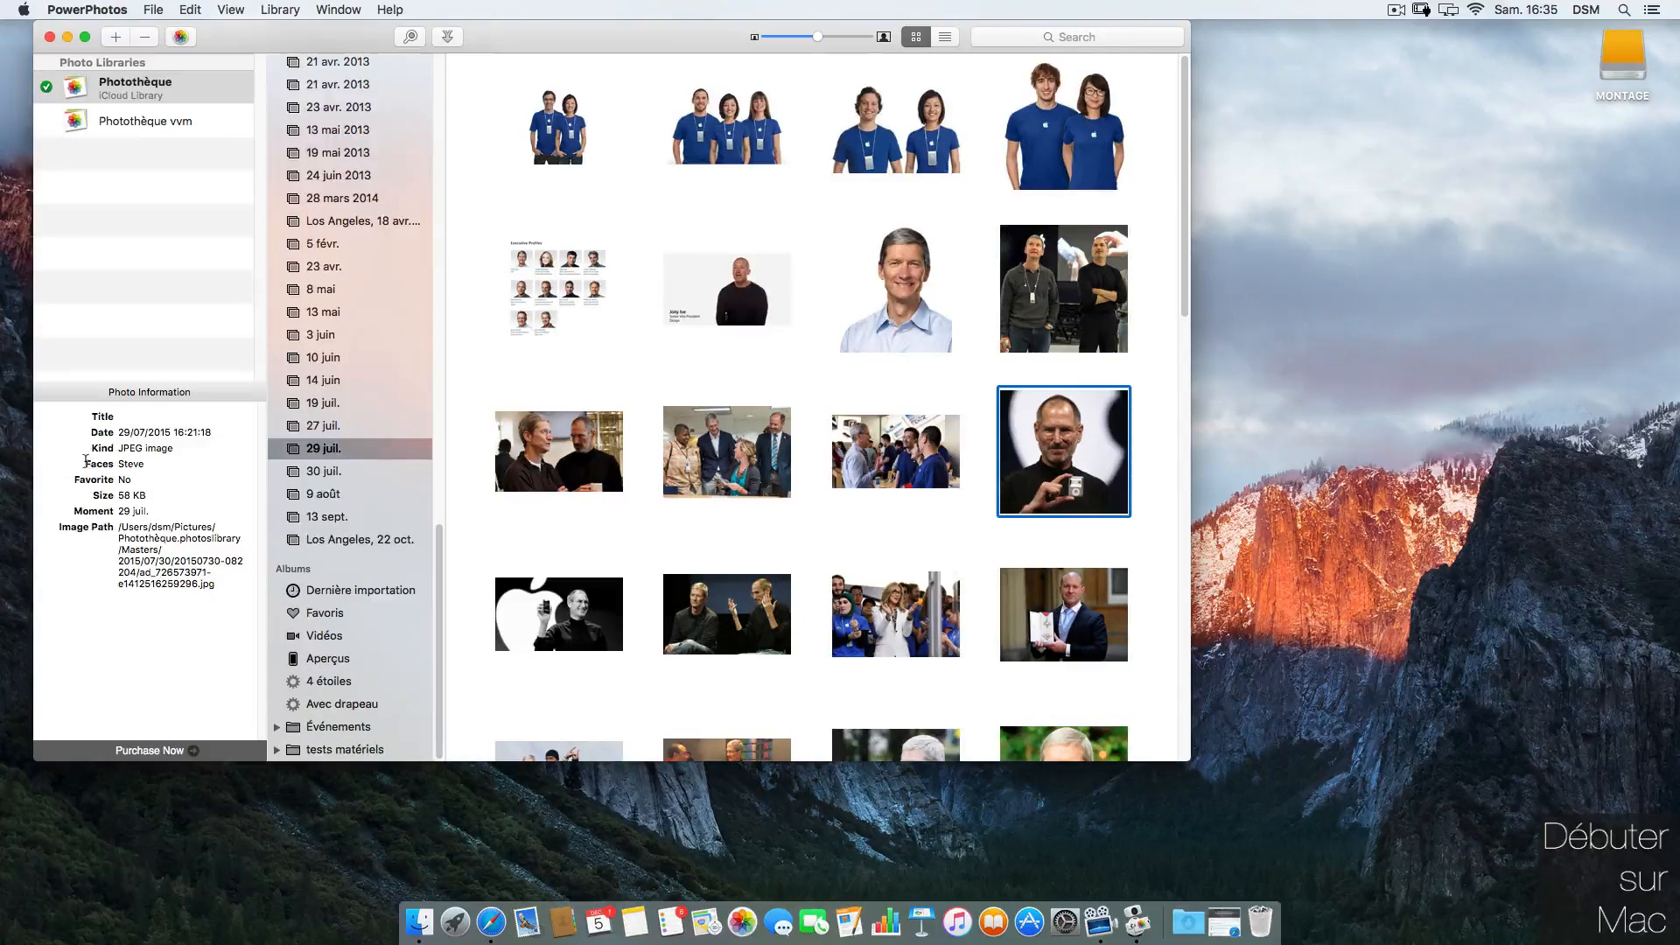
click(938, 345)
click(729, 436)
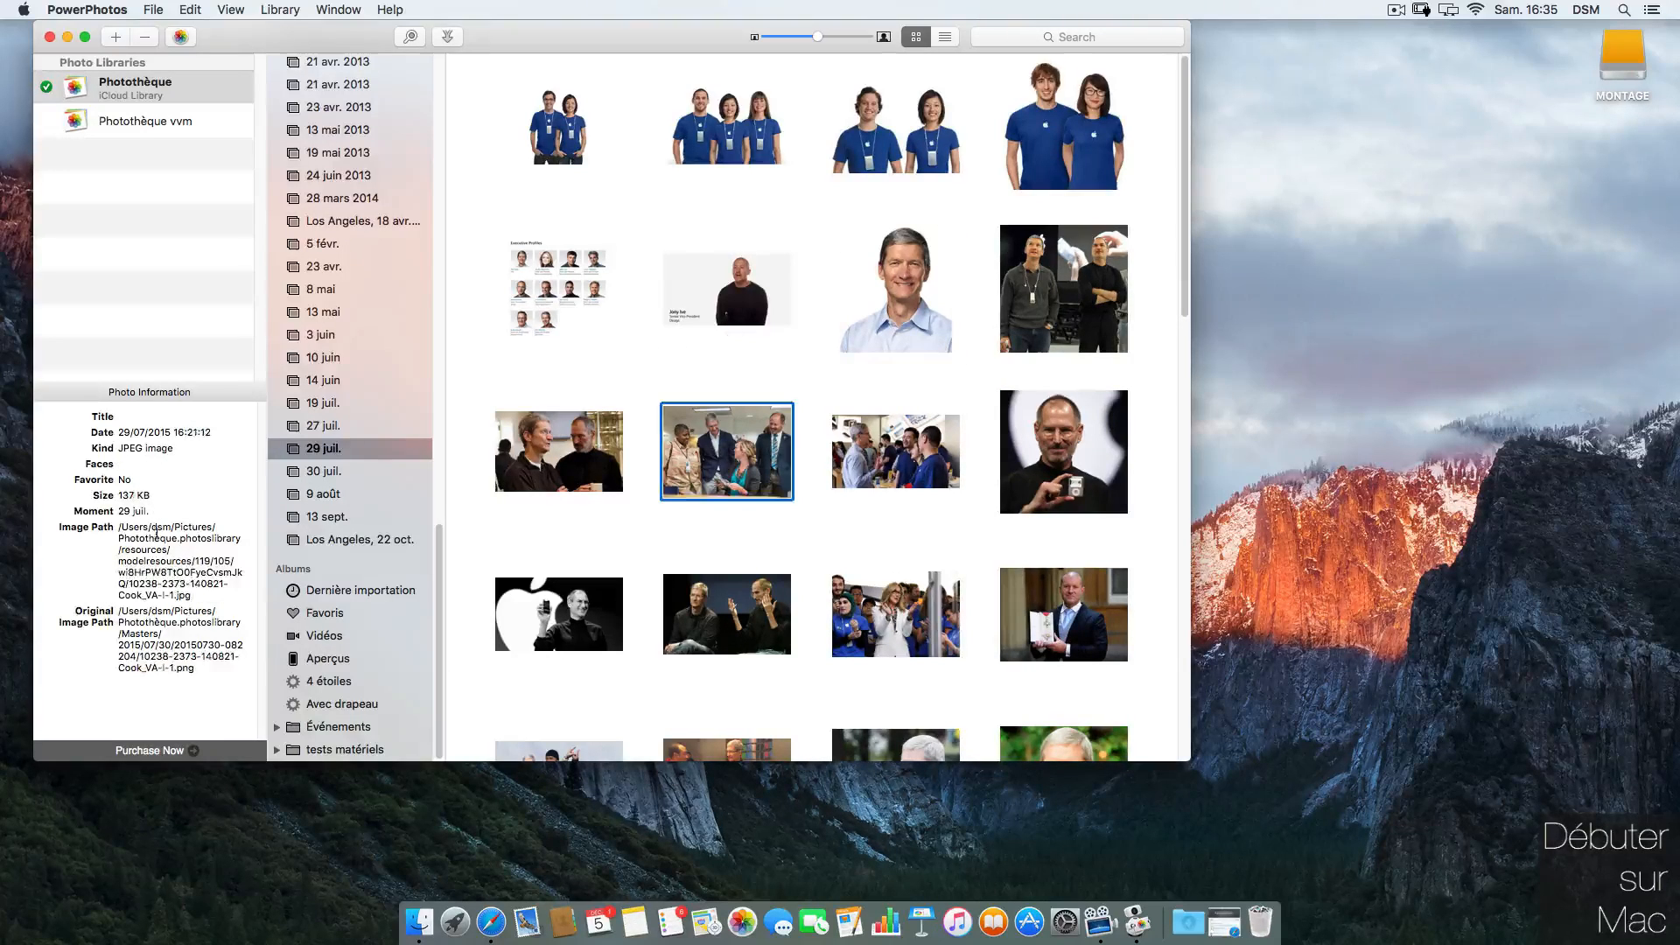
click(1090, 489)
click(1109, 271)
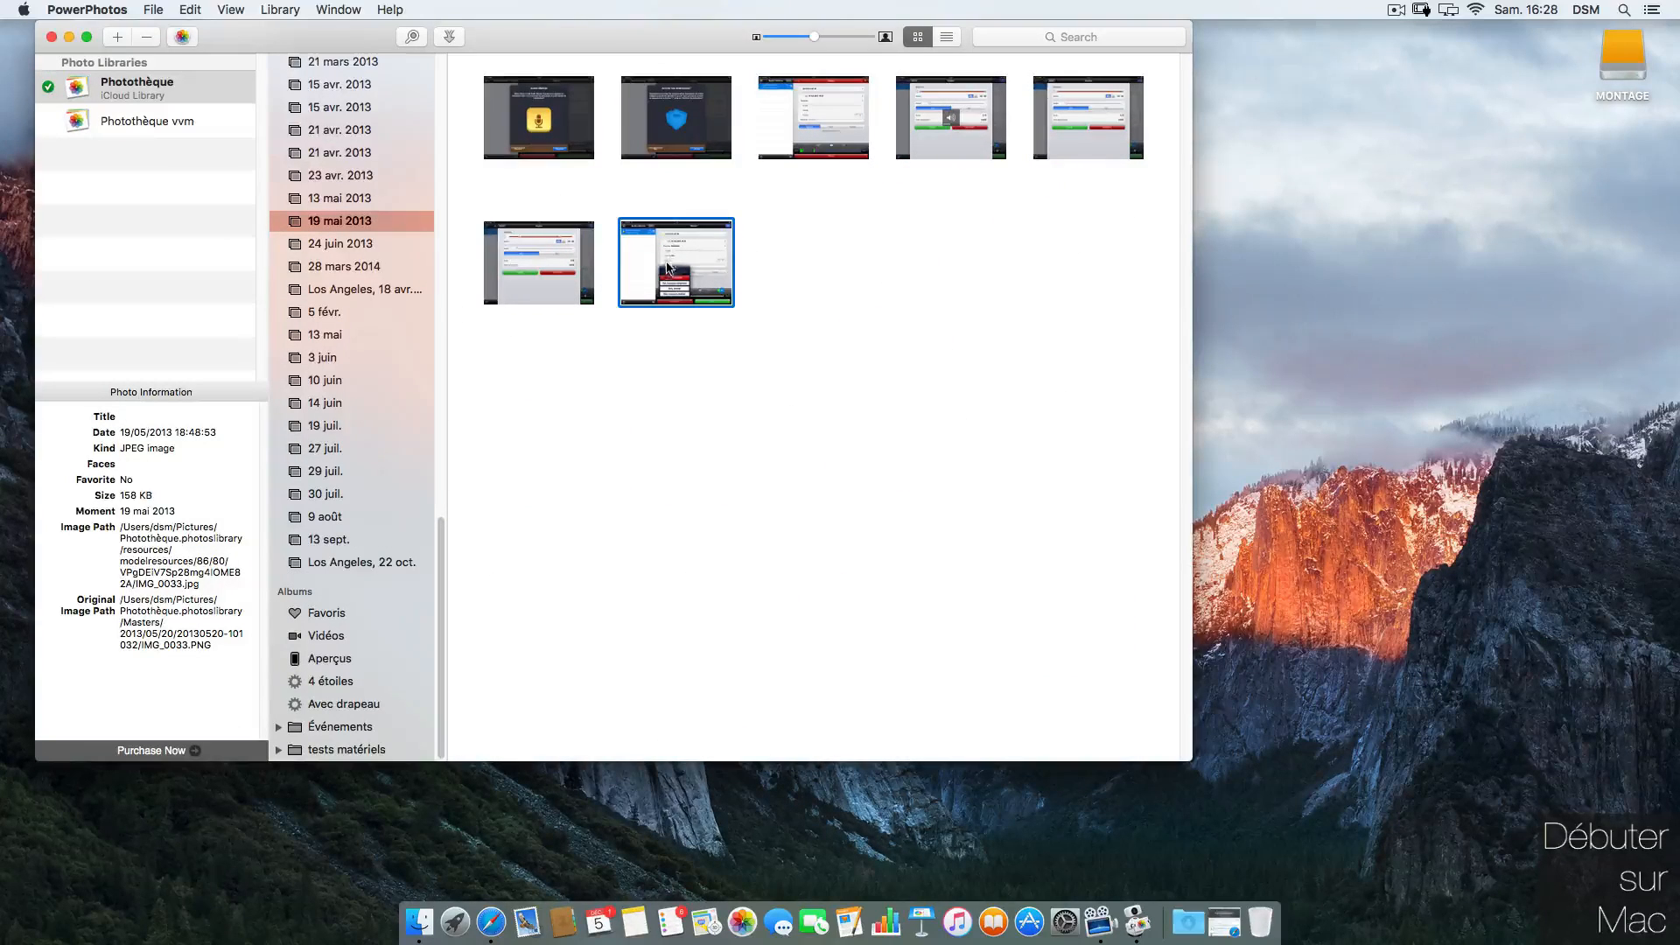
Step: Copy the selected 19 mai 2013 photo and the 21 avr. 2013 city photo to the desktop, checking IMG_0033.jpg in Quick Look
drag(676, 271, 1607, 274)
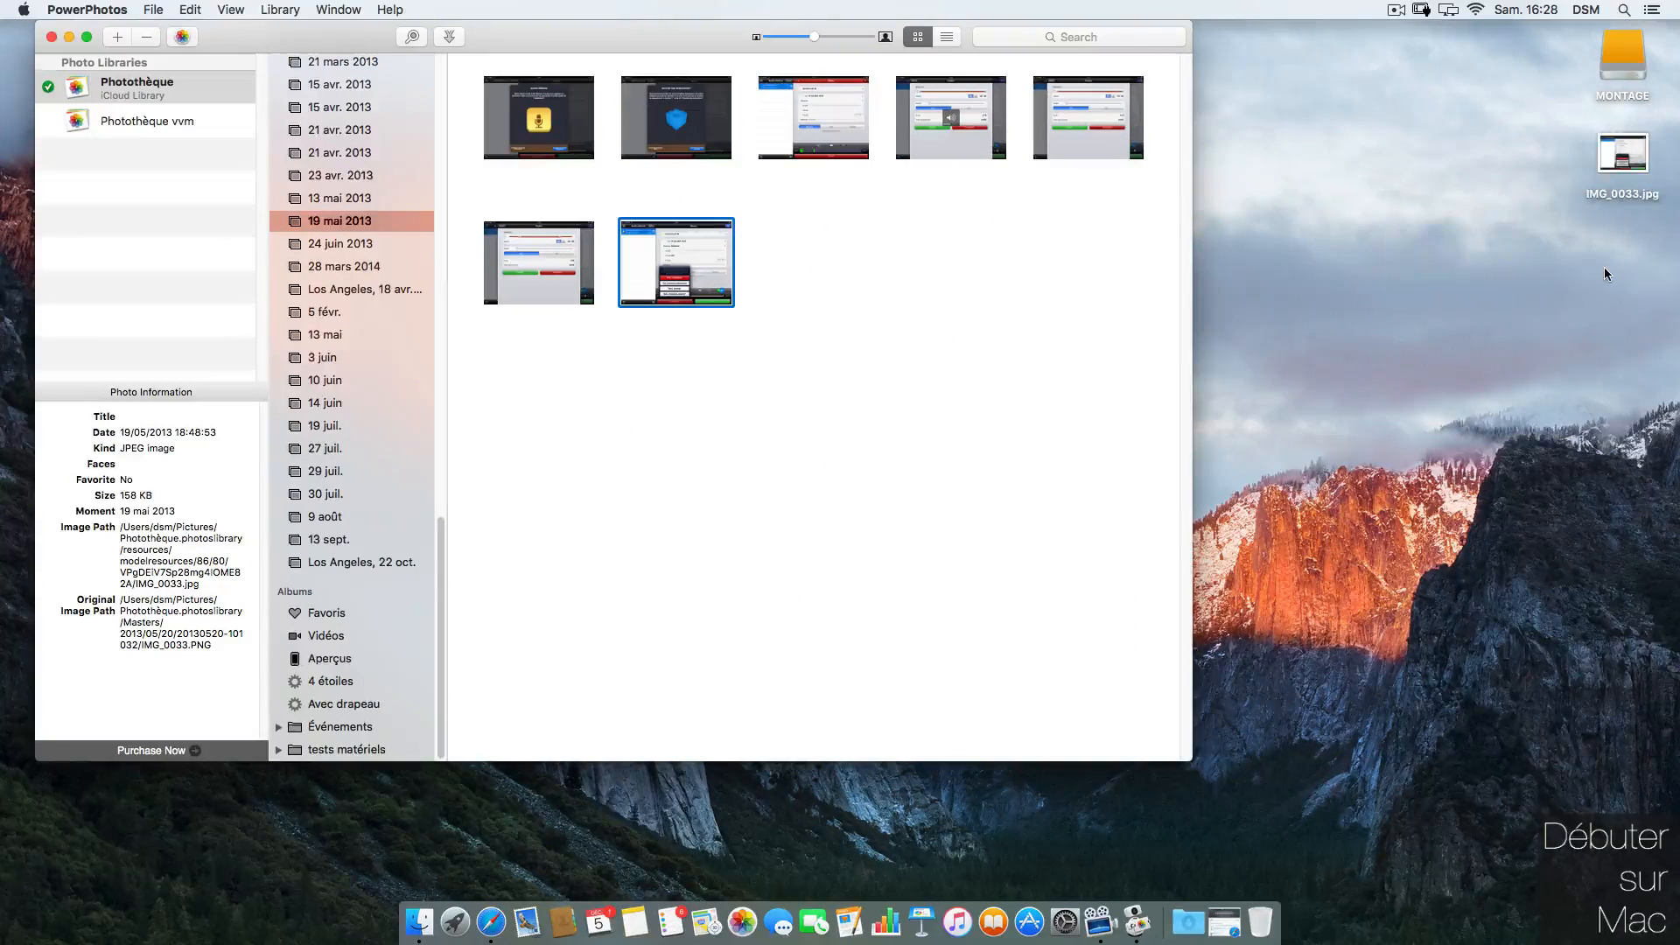
click(1640, 156)
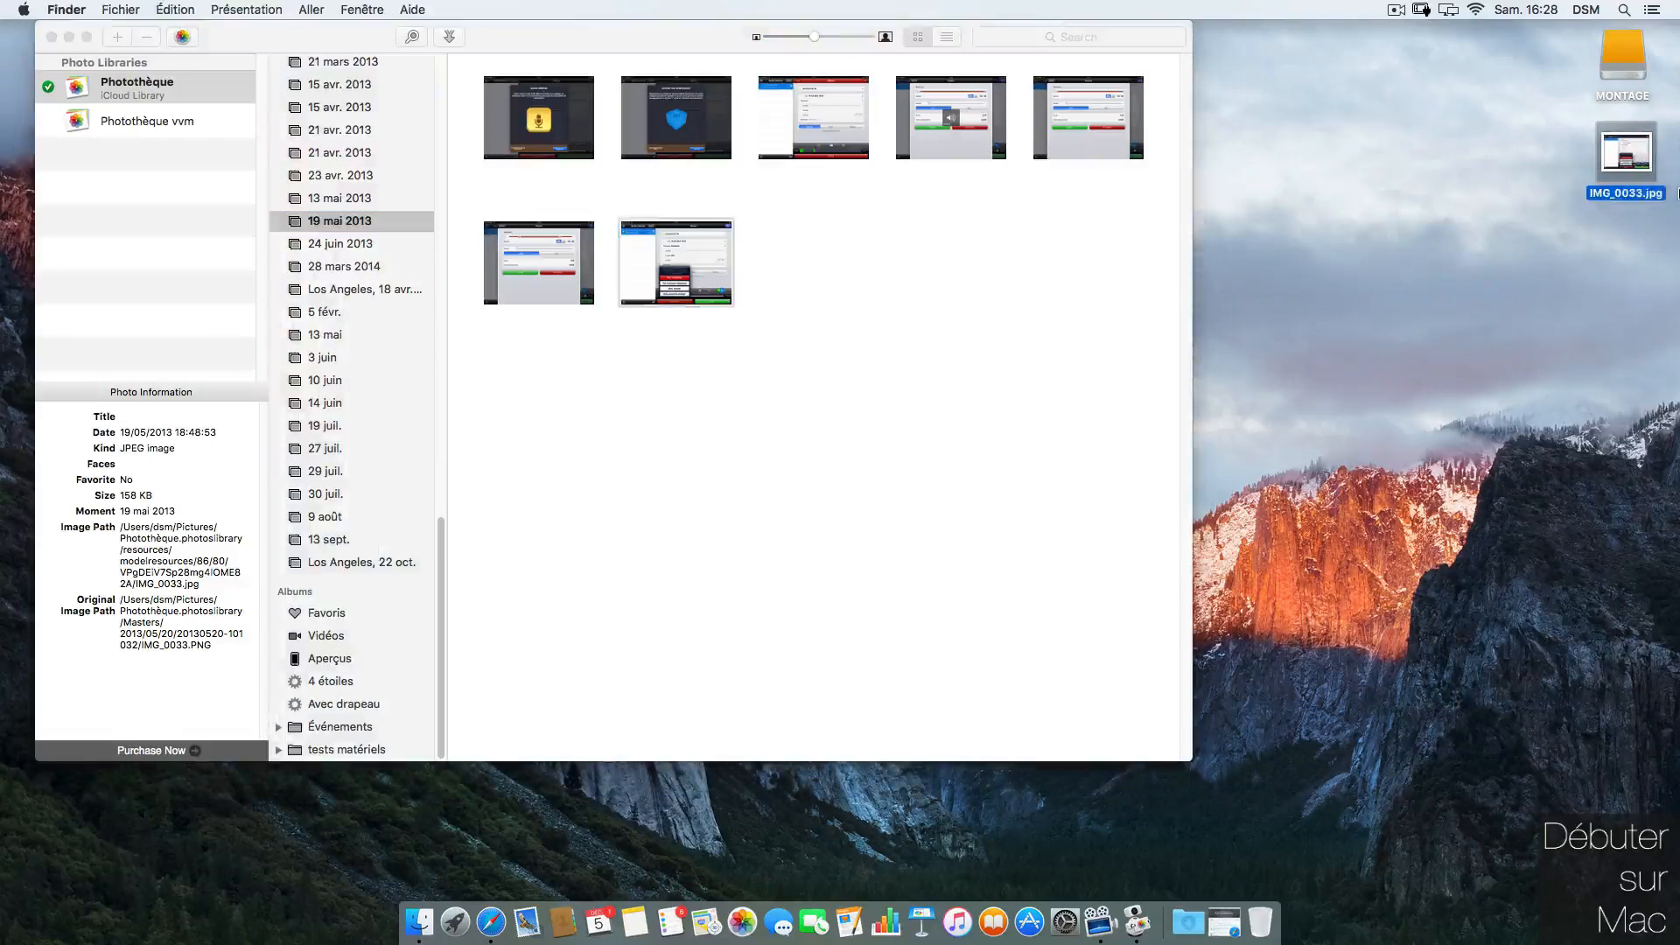
key(space)
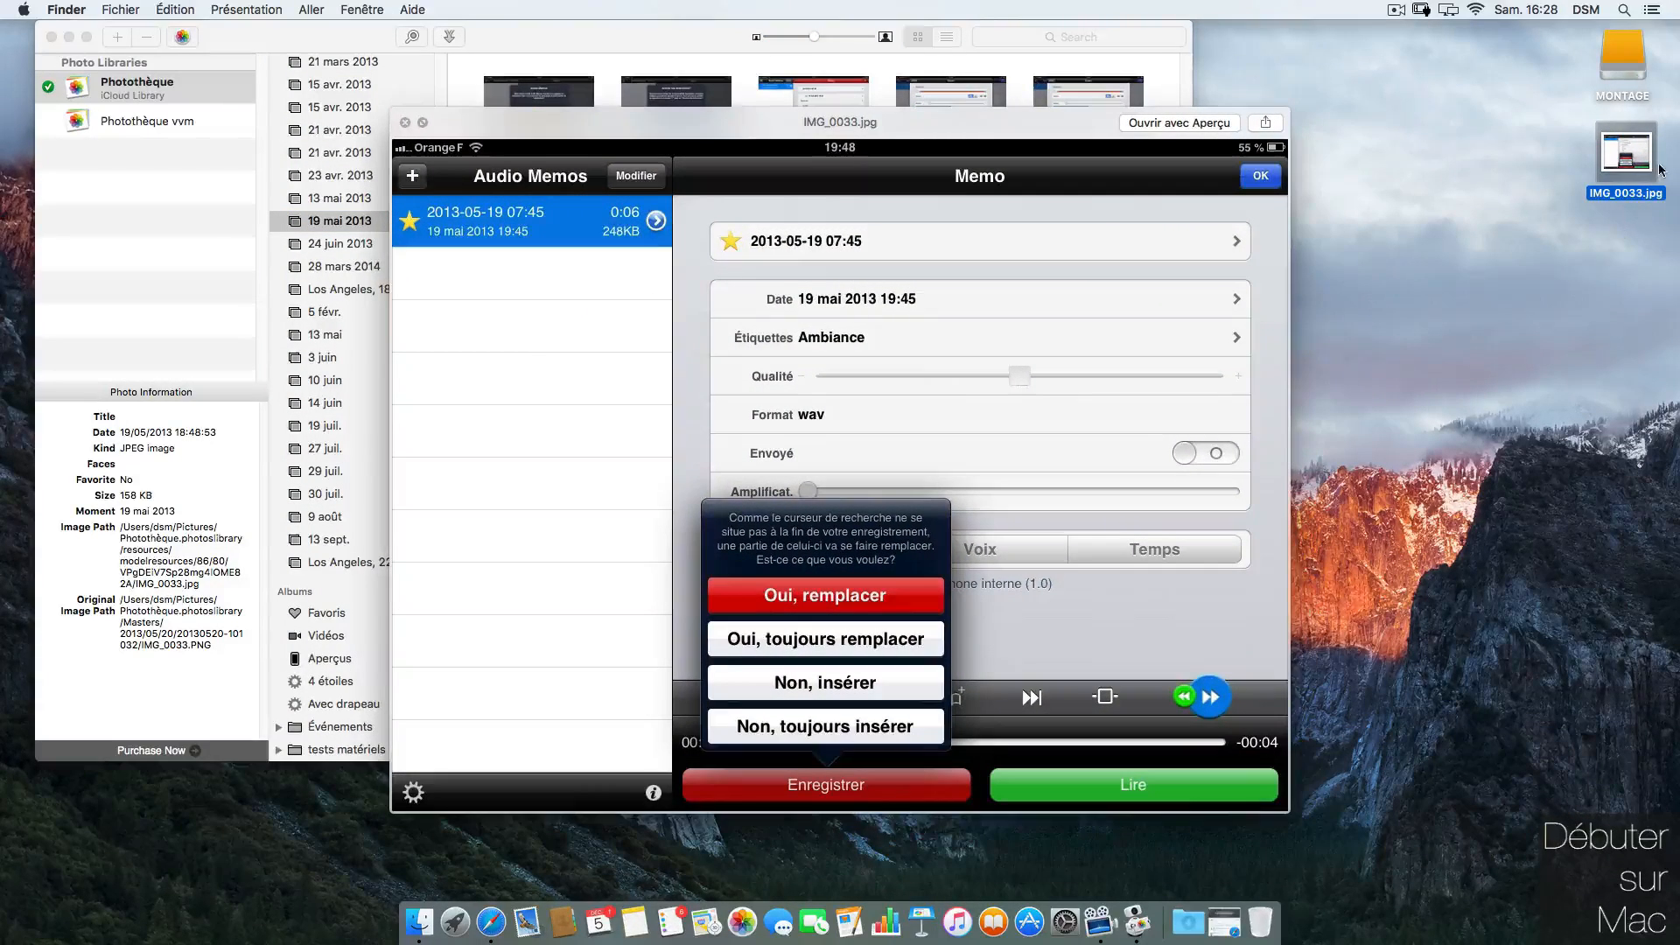
key(space)
click(359, 155)
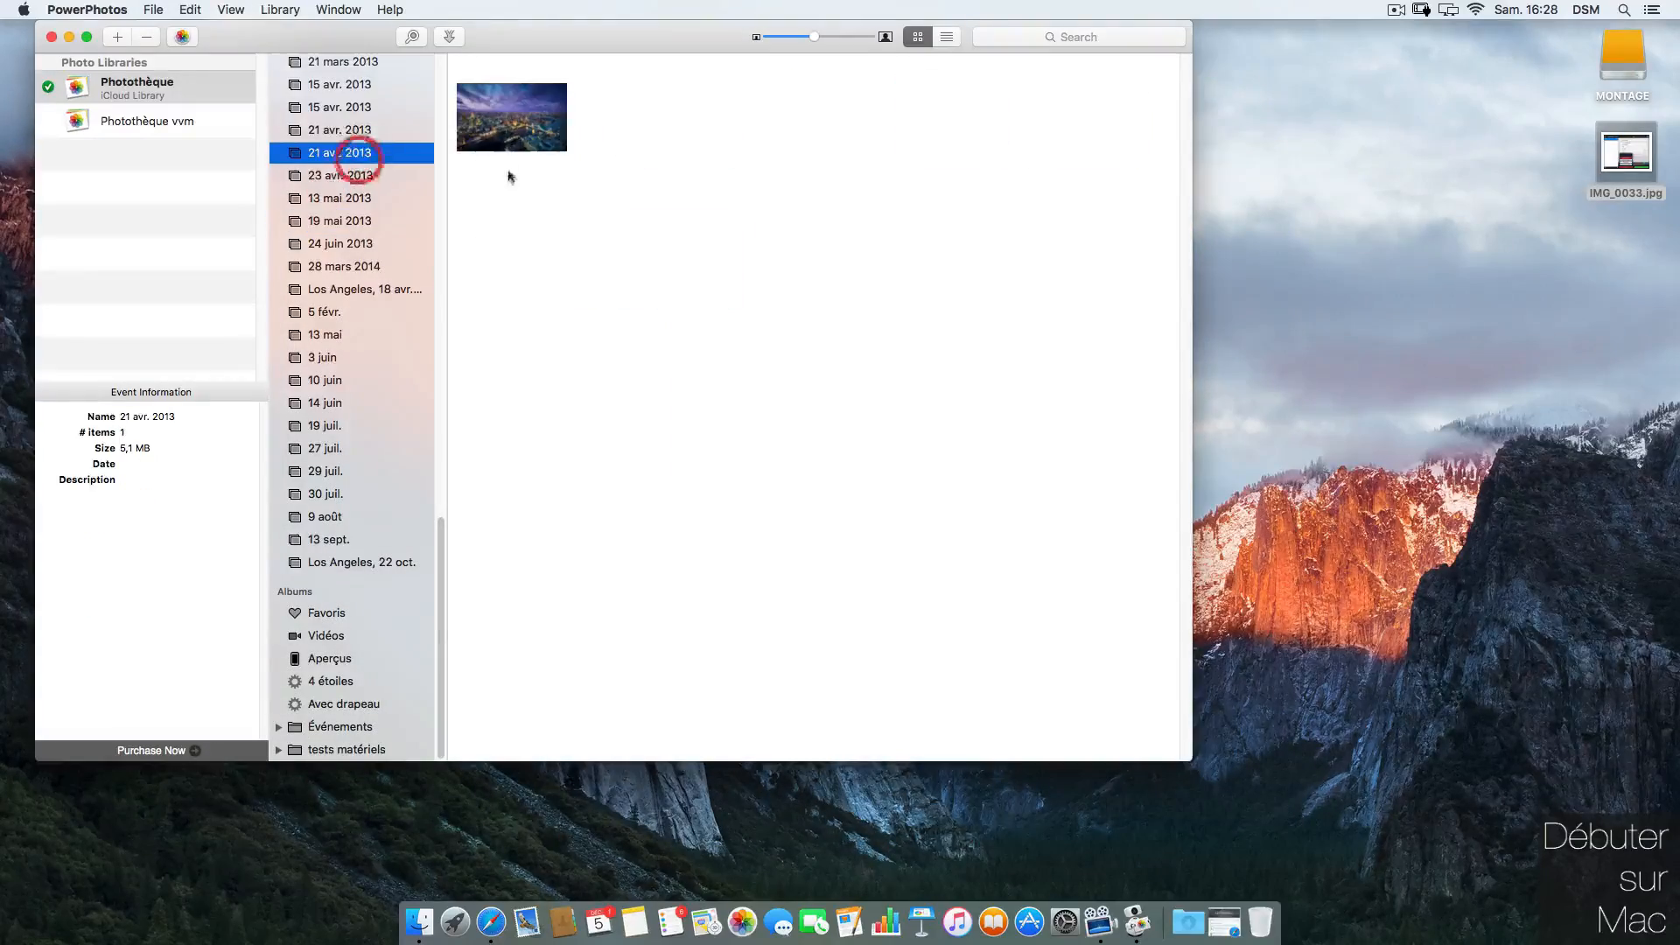
drag(500, 140, 1582, 207)
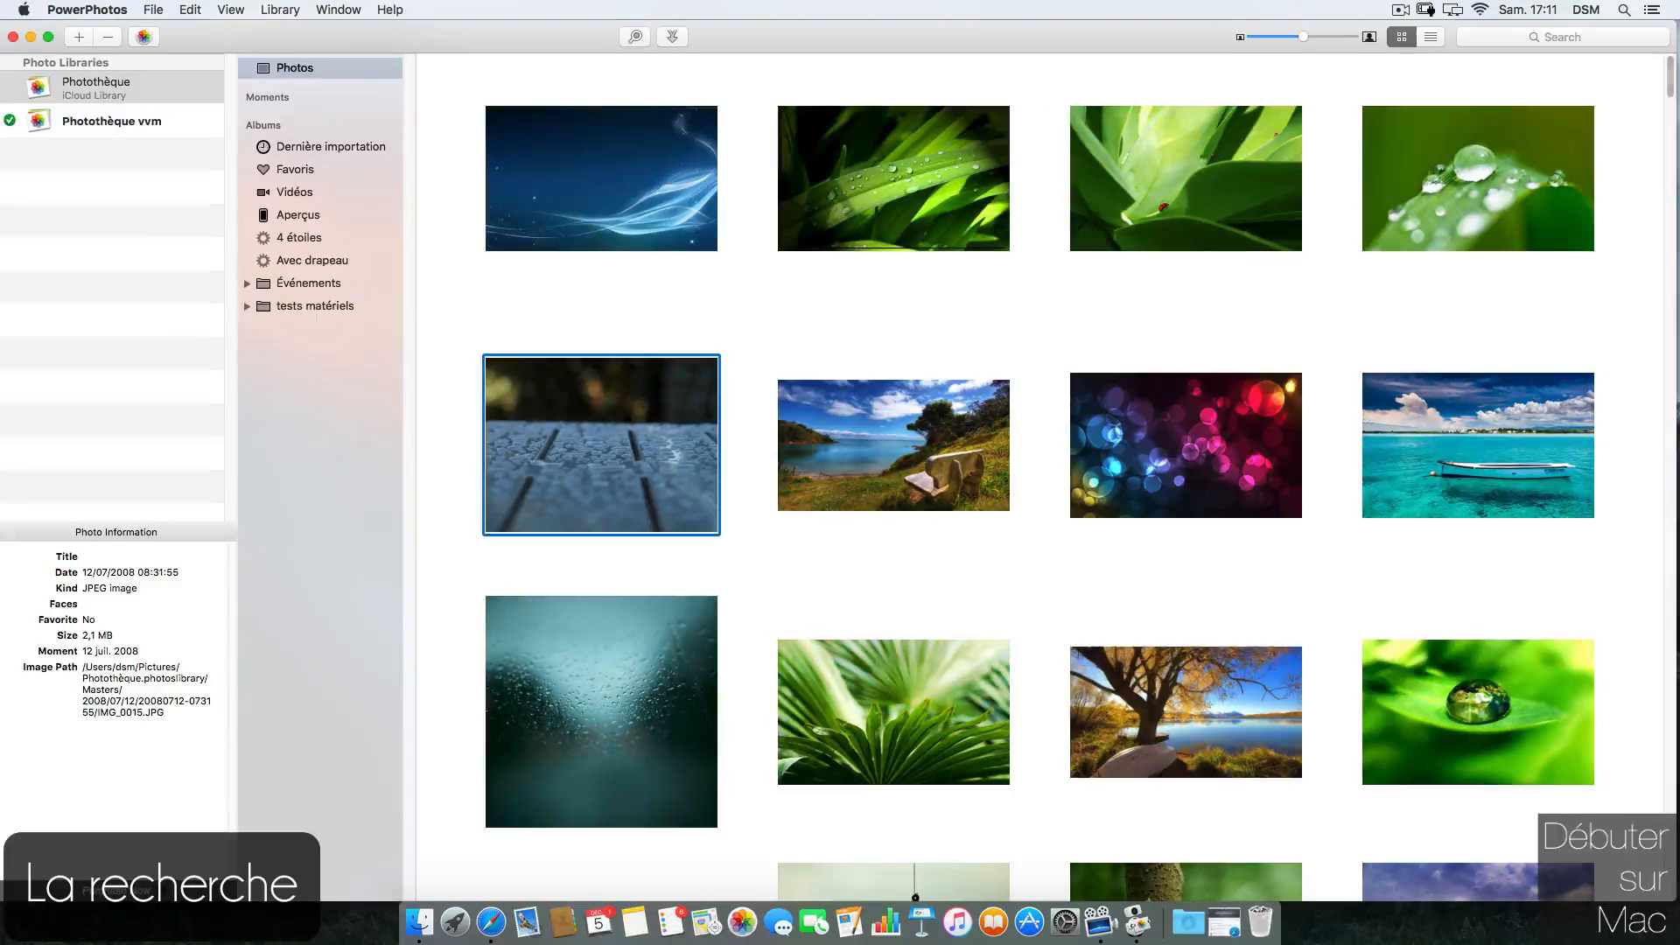
Step: Search for "zoom", extend the search to all libraries and look through the matching photos
click(1512, 38)
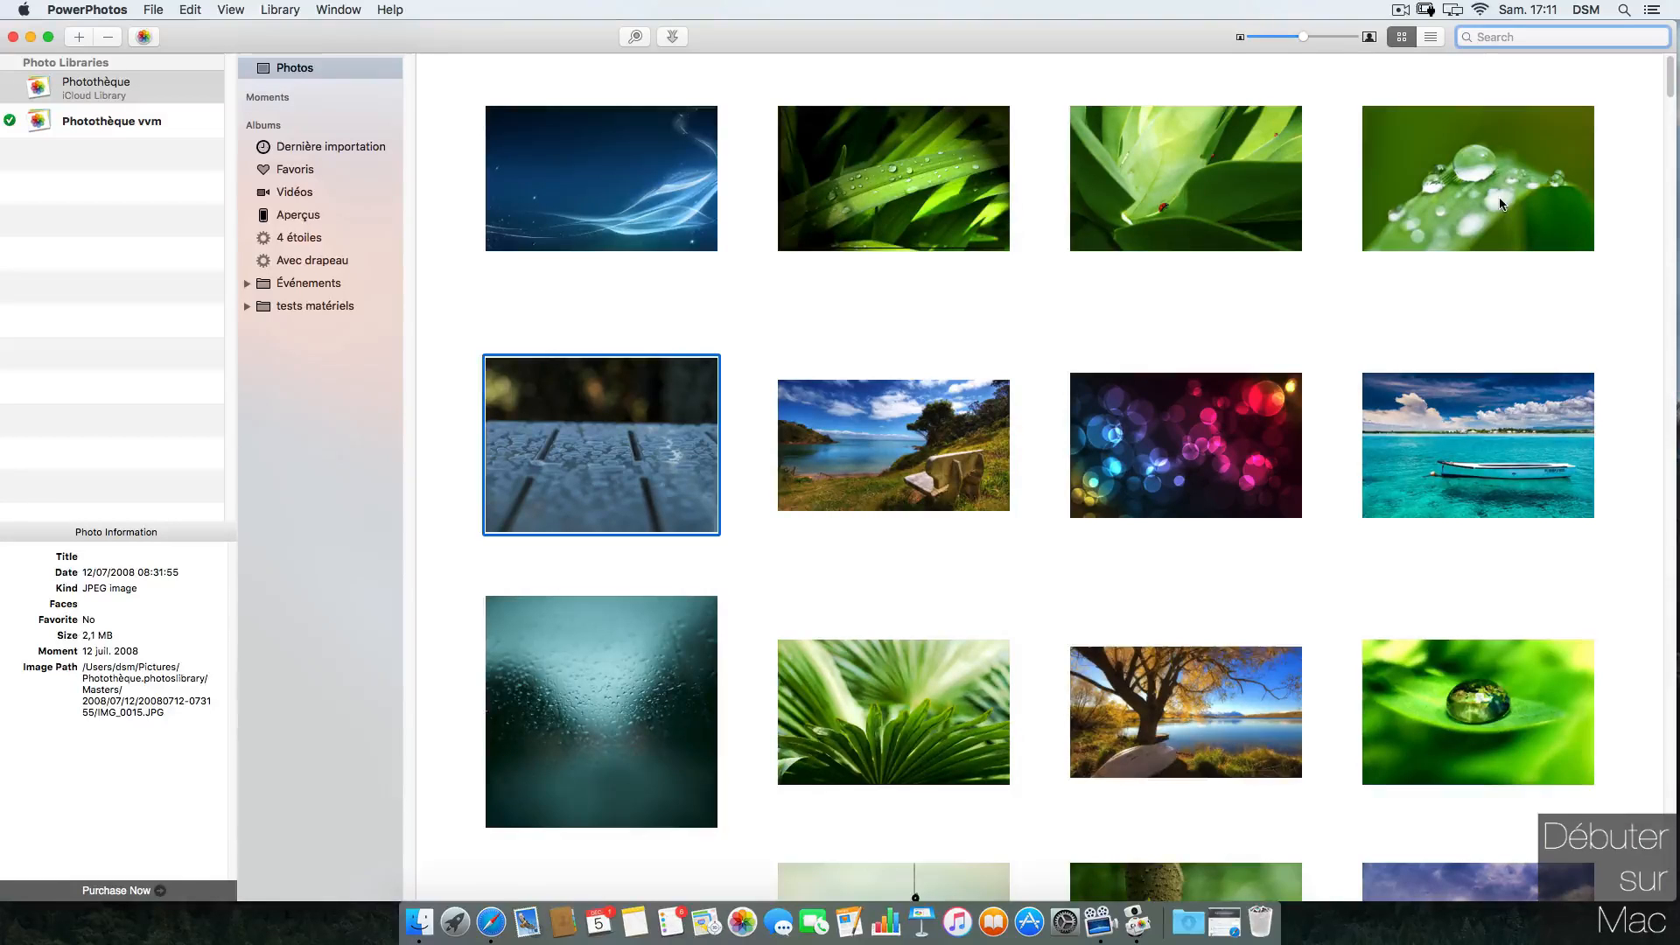
text(zoom)
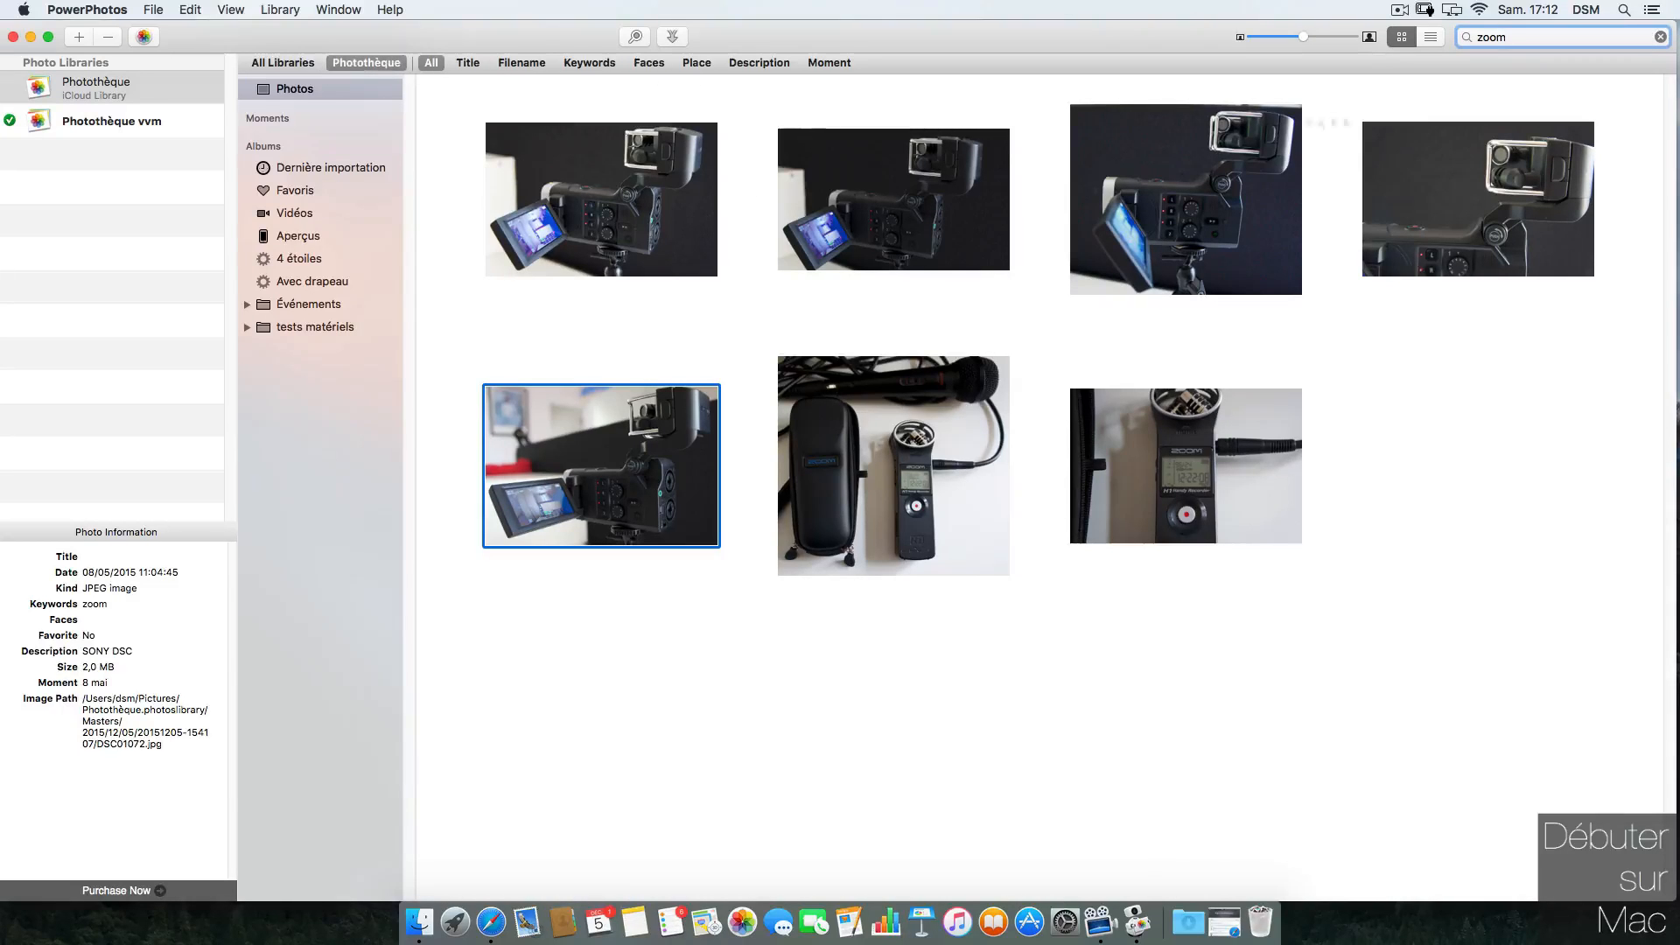
click(282, 63)
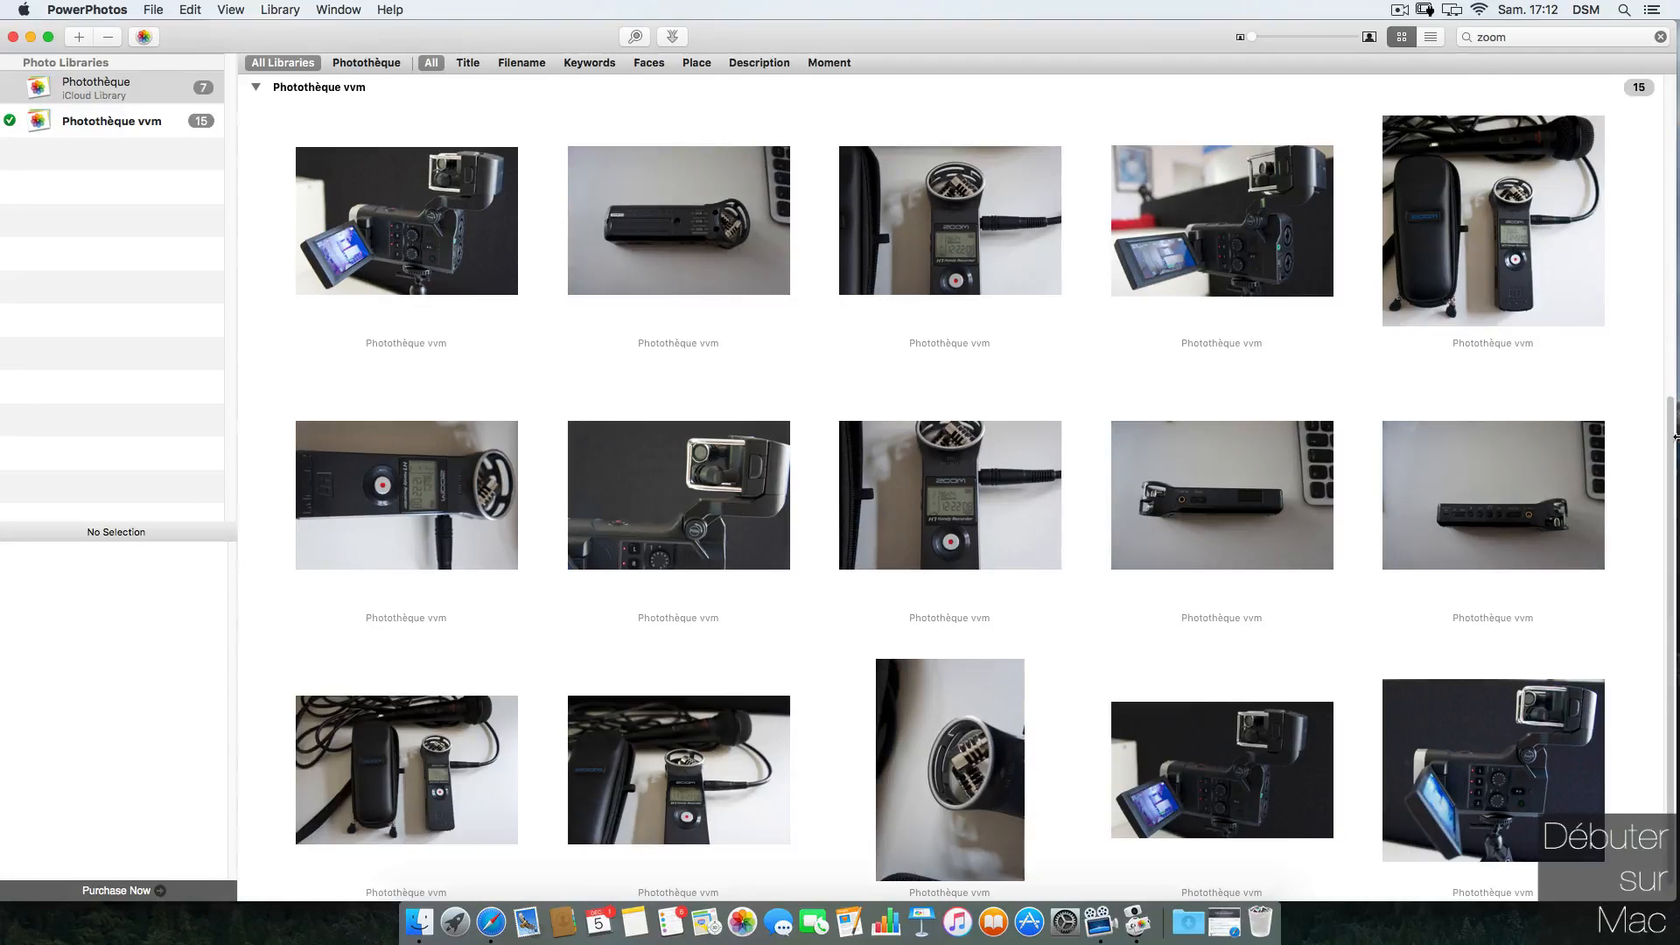
drag(1672, 439, 1659, 54)
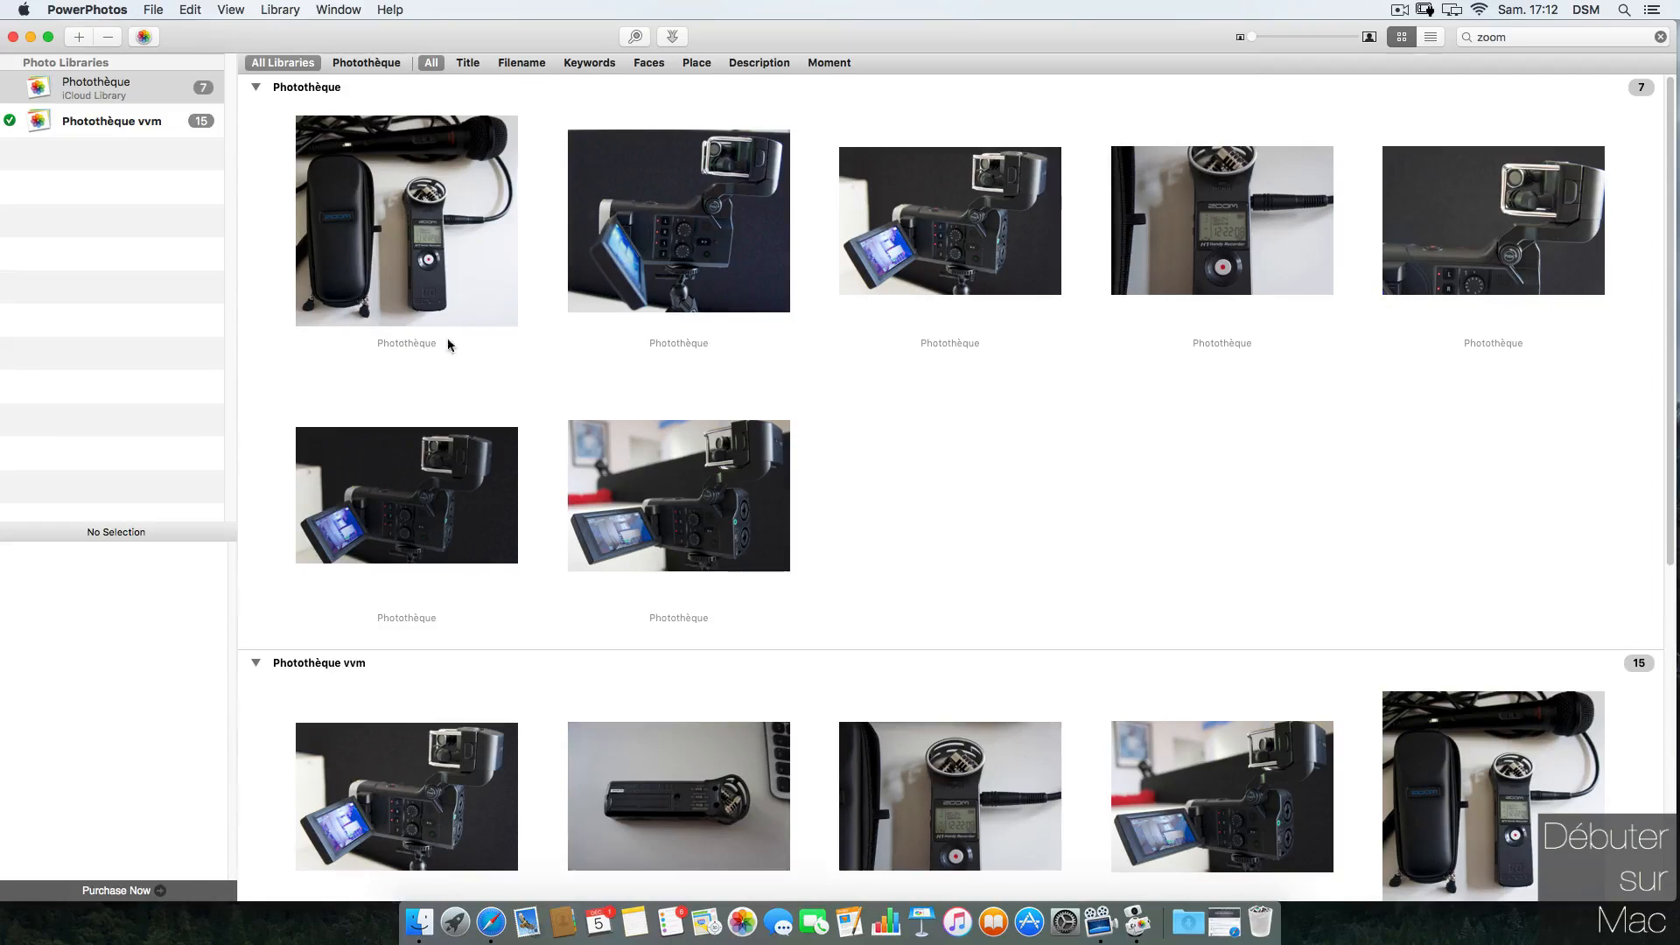
Step: Show the keywords as the subtitle under the photos
click(191, 9)
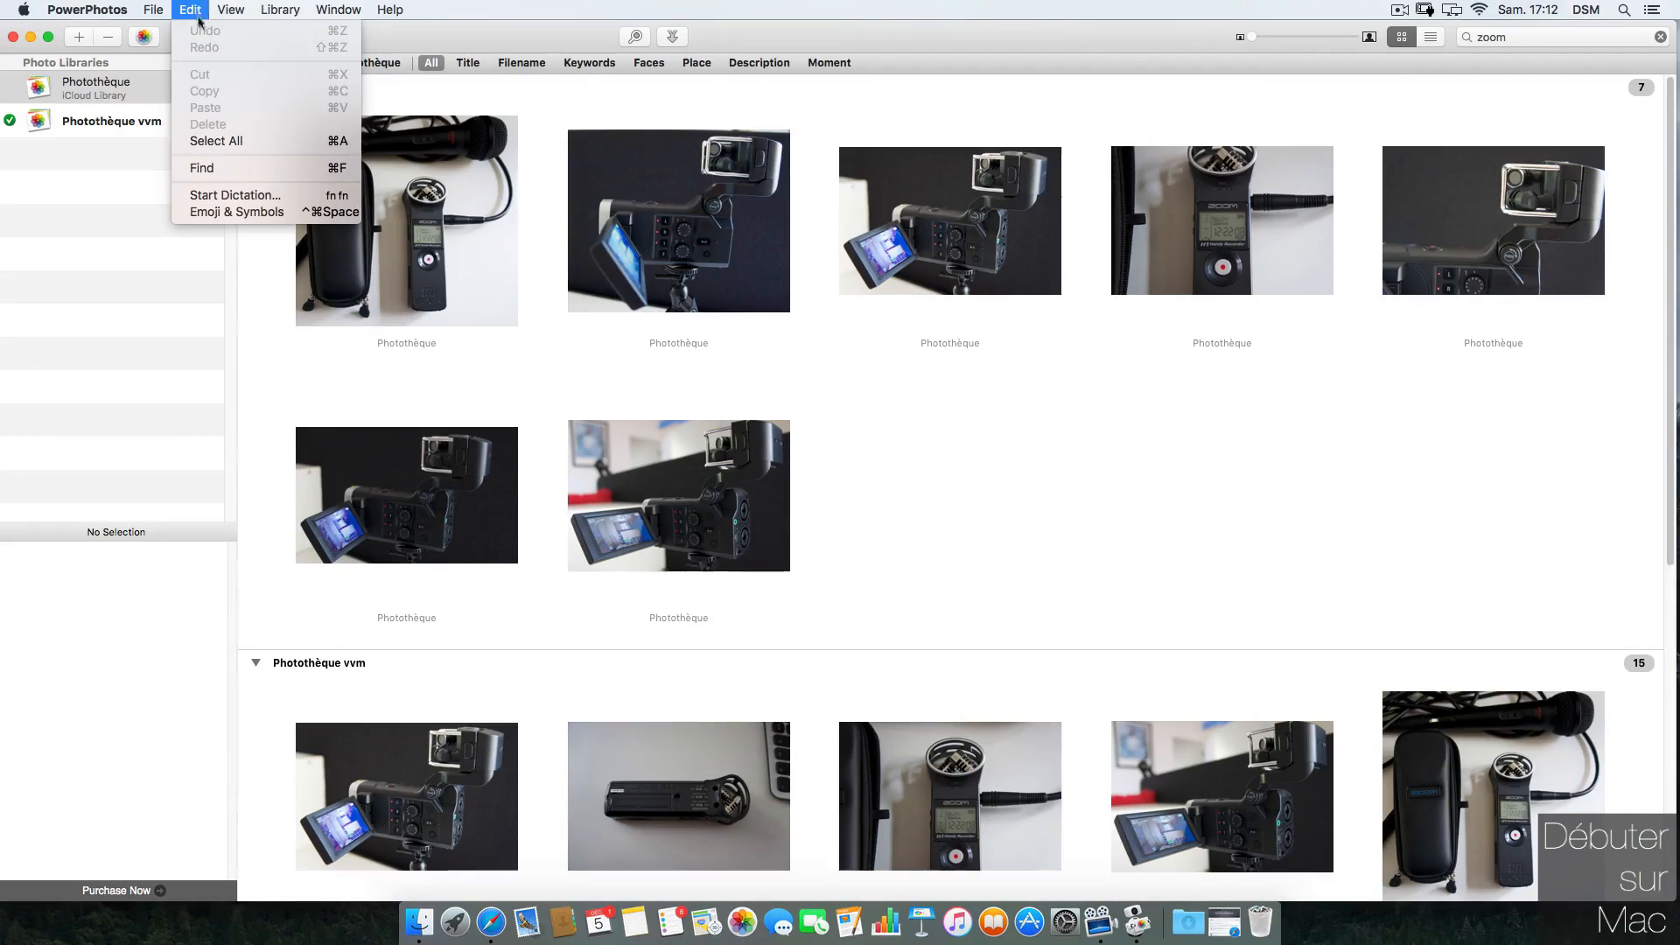
mouse_move(231, 10)
mouse_move(350, 91)
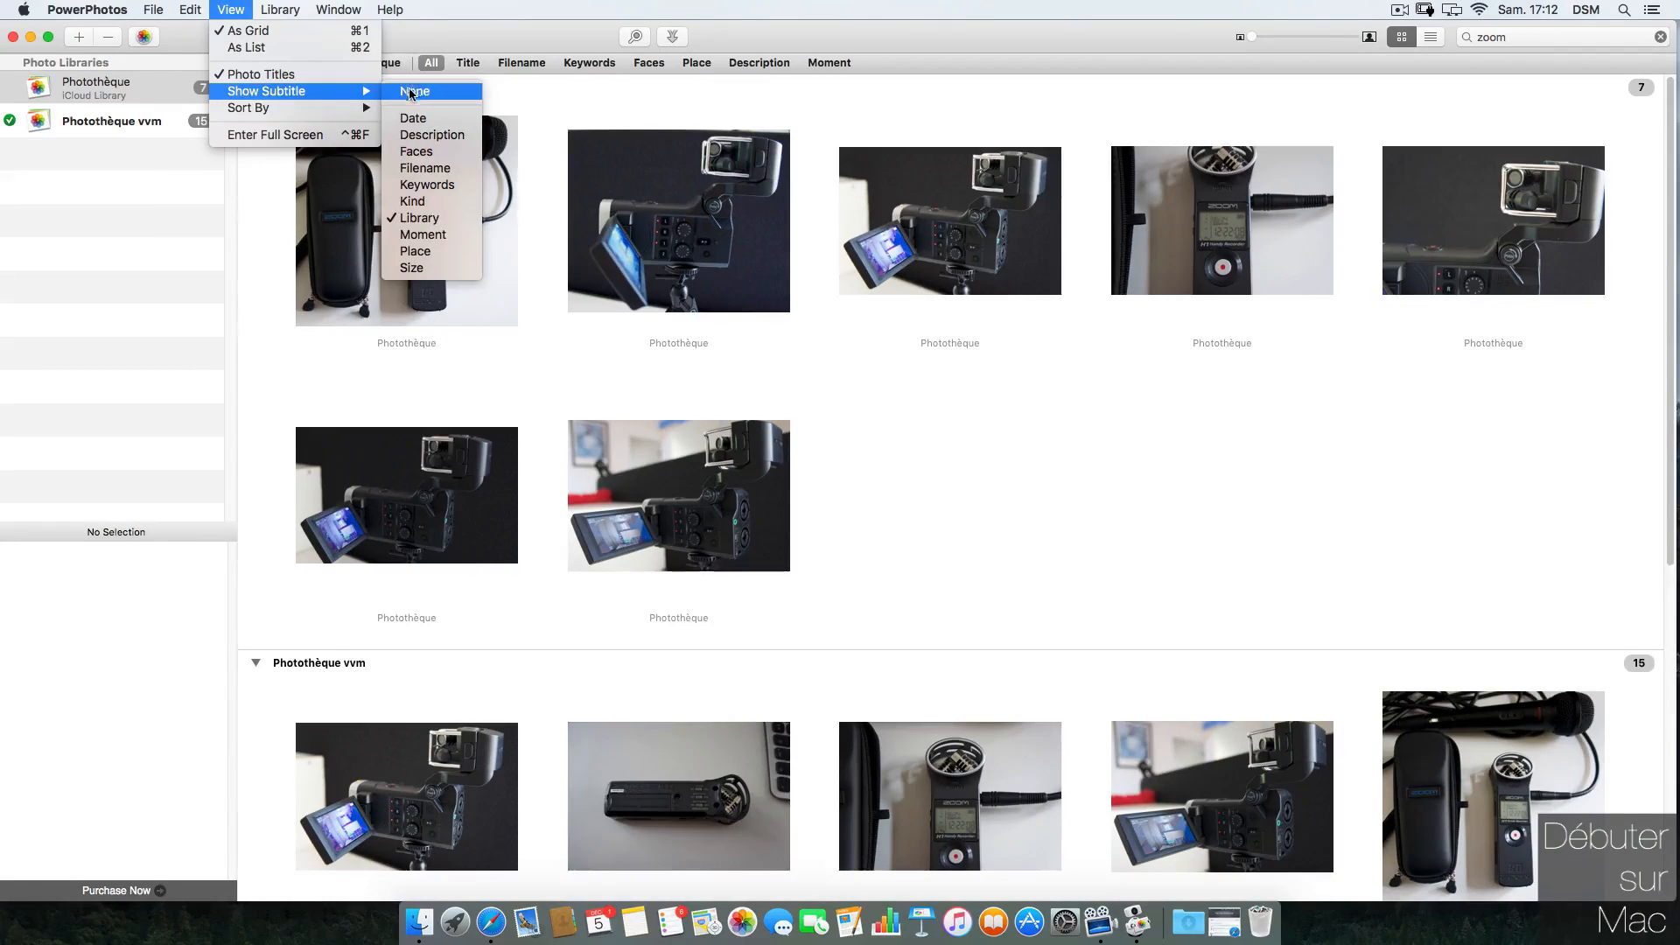
click(443, 186)
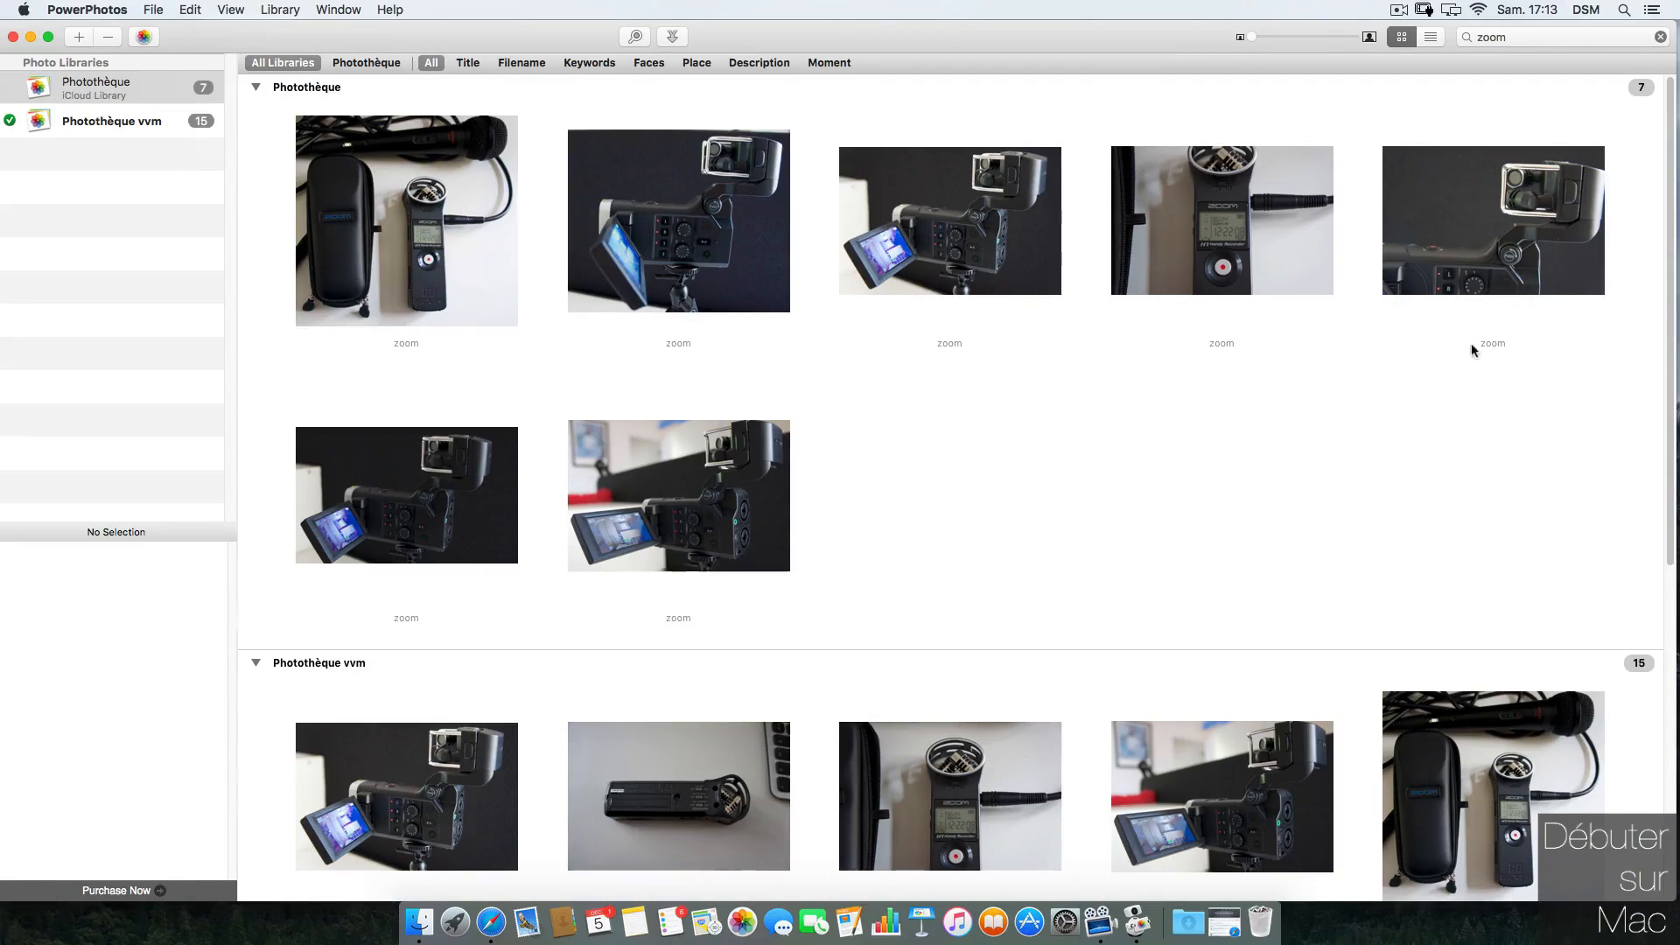
Step: Search all libraries for "logi", and search Photothèque by place for "saint"
key(super+f)
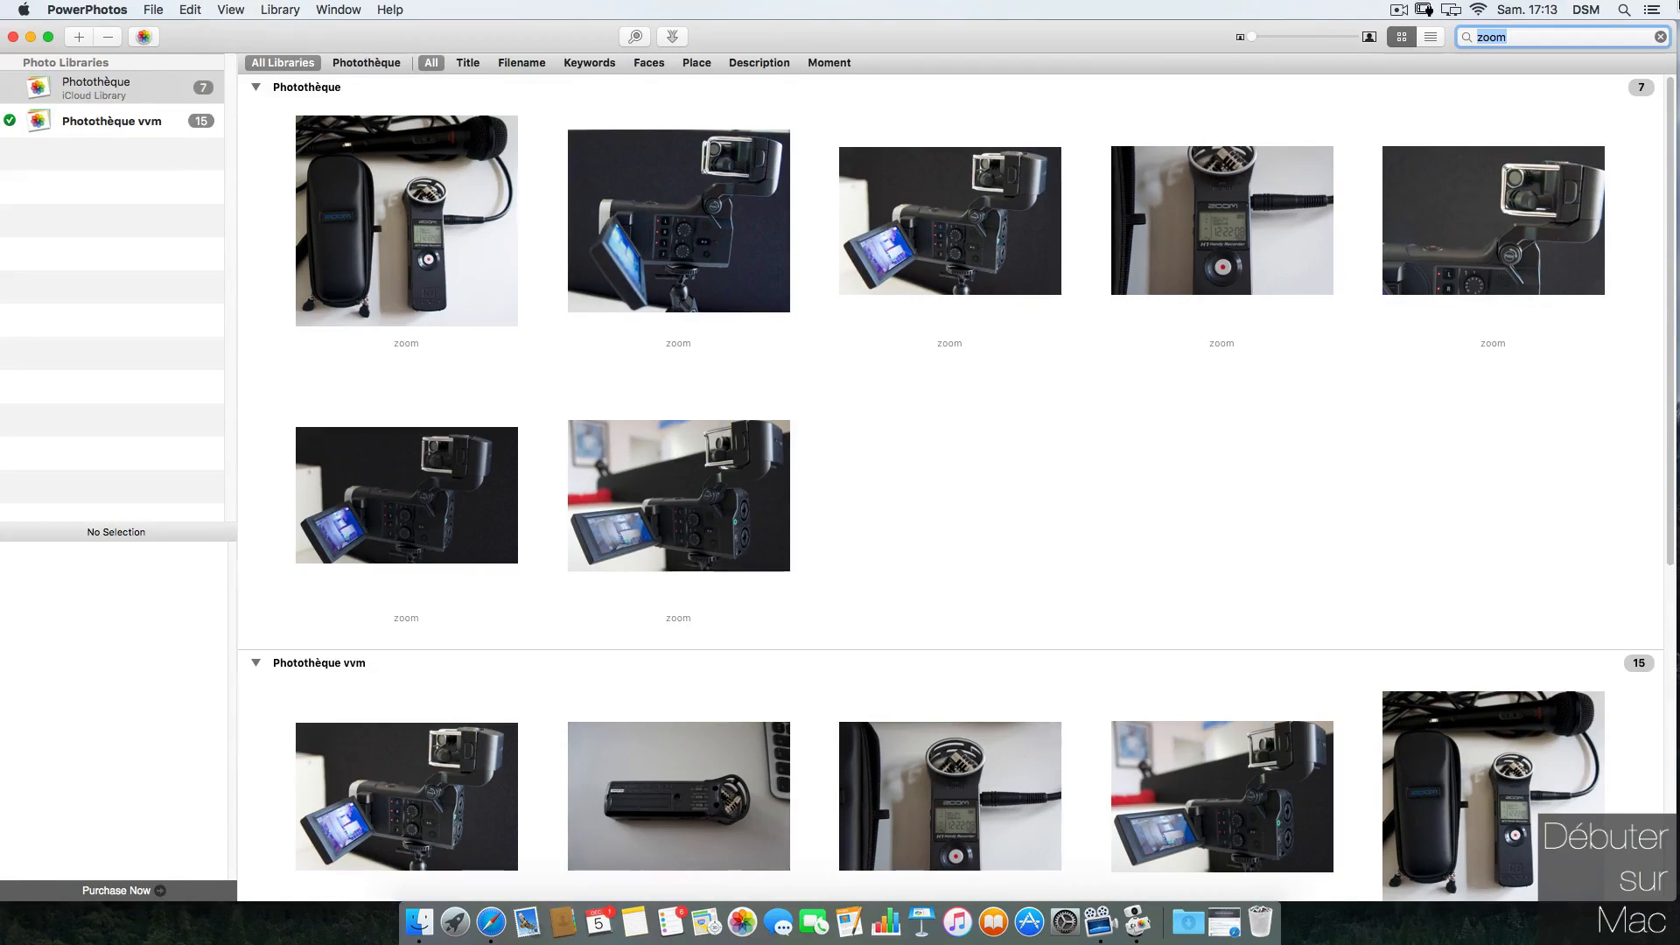
text(logi)
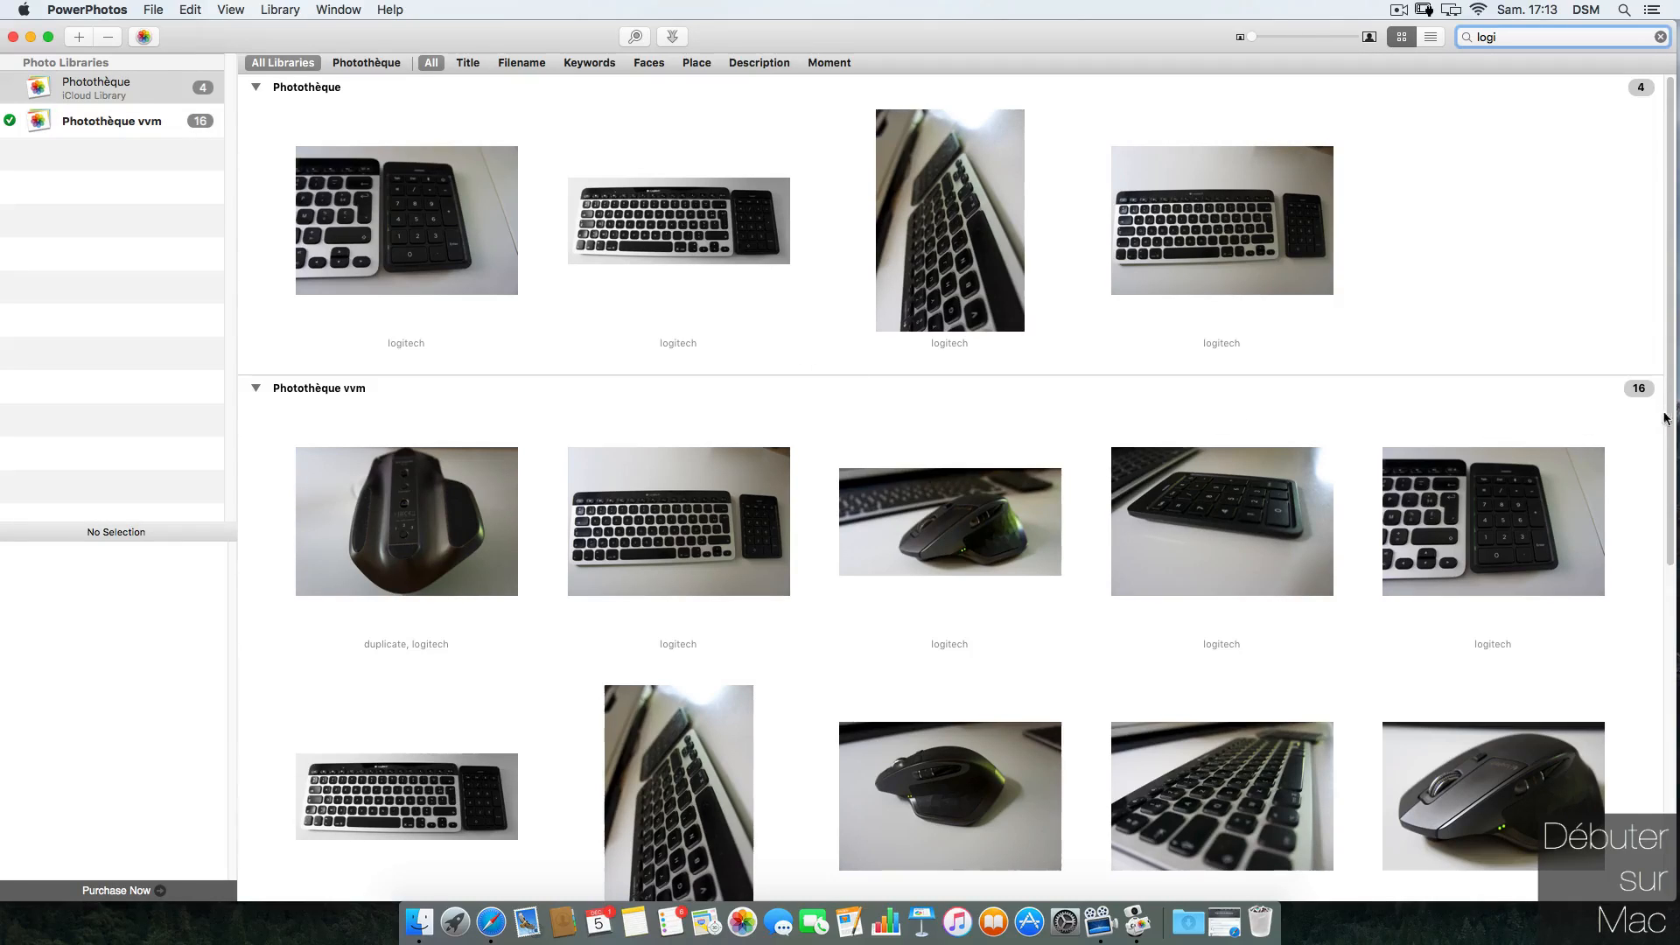
text(saint)
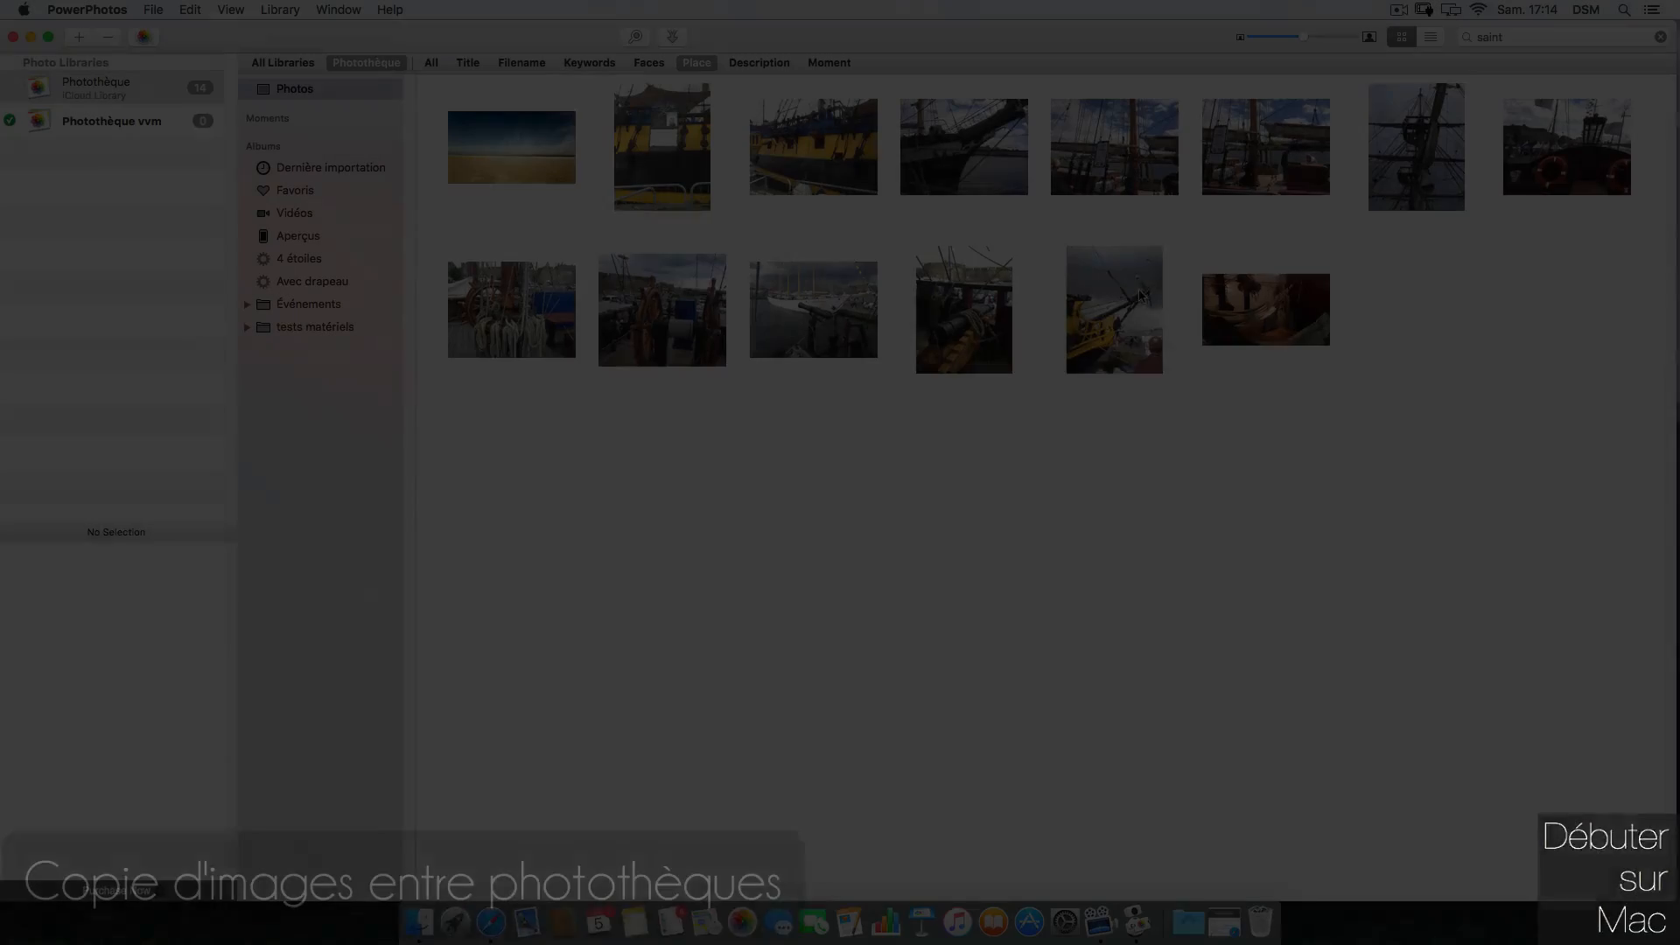
Step: Copy the photo of the yellow ship's bow into the Photothèque vvm library and dismiss the copy report
click(1138, 292)
drag(1124, 302, 172, 143)
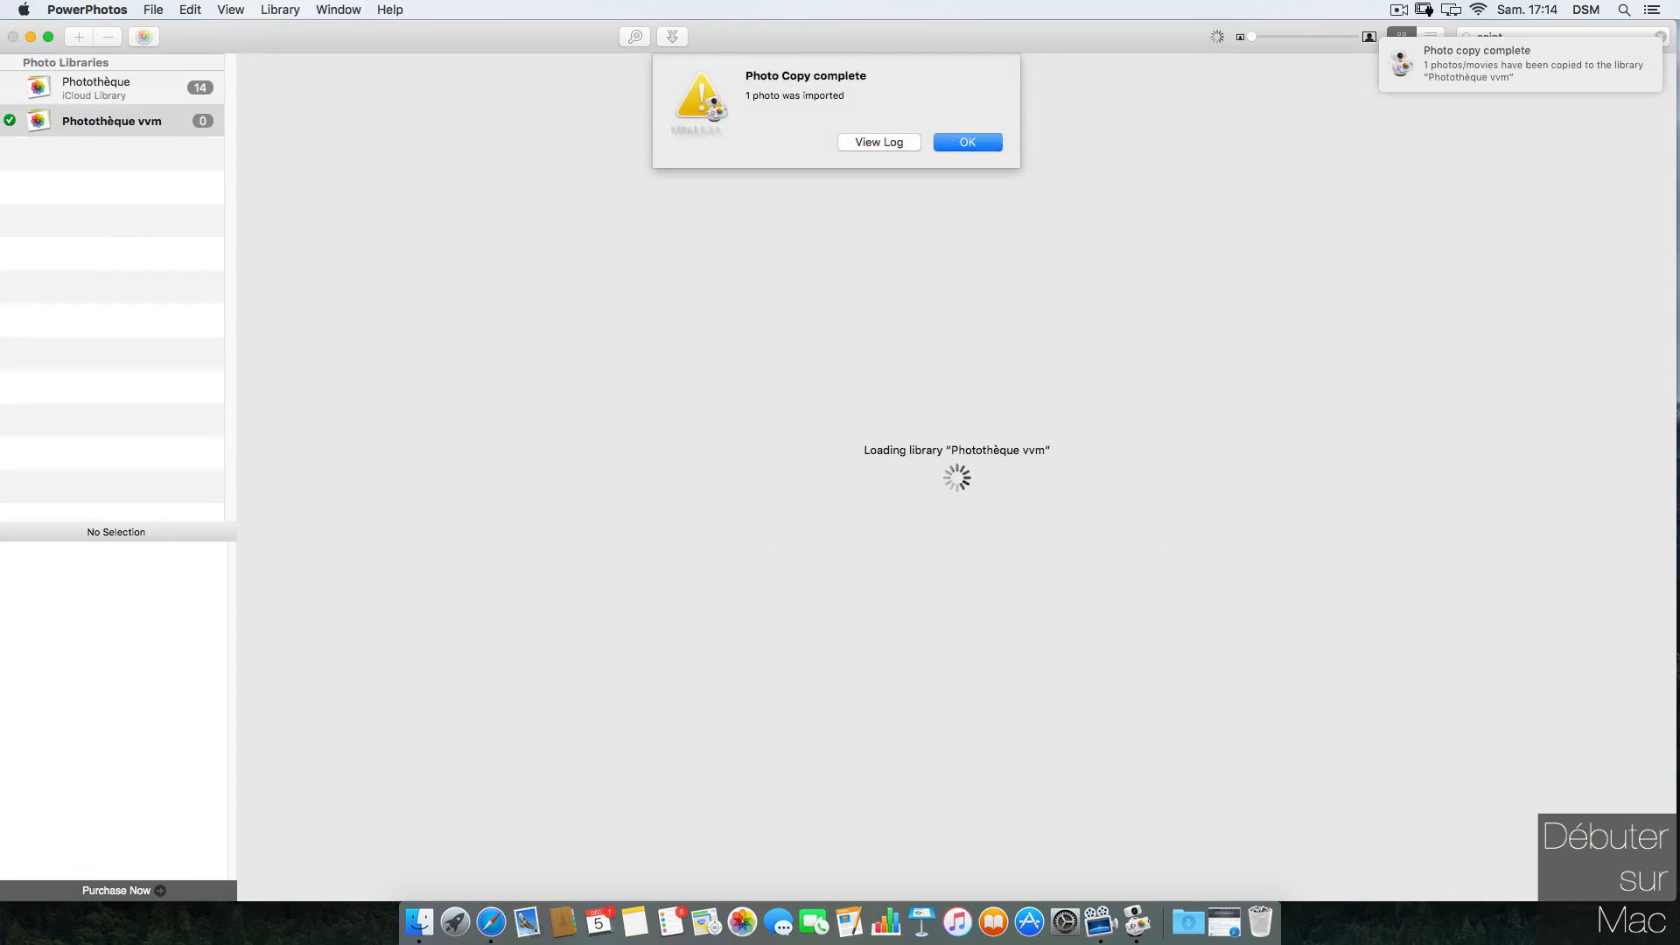
click(980, 144)
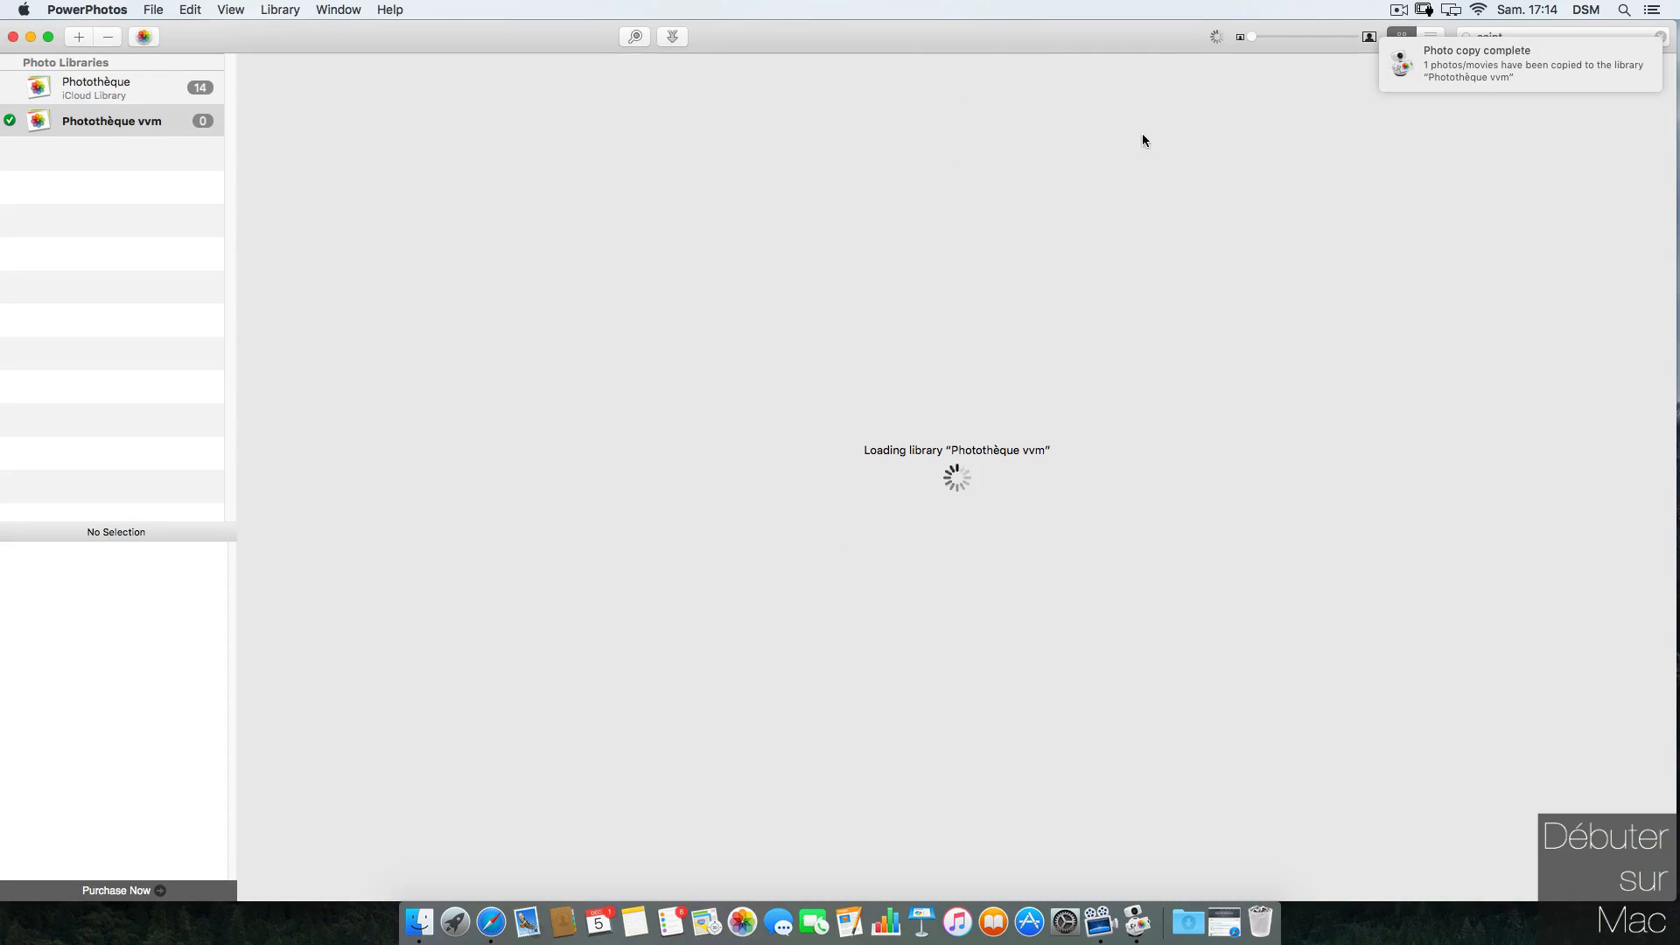
Step: Open Photothèque vvm in Photos, check the last import and Toutes les photos for the copied picture, and close the window
click(70, 126)
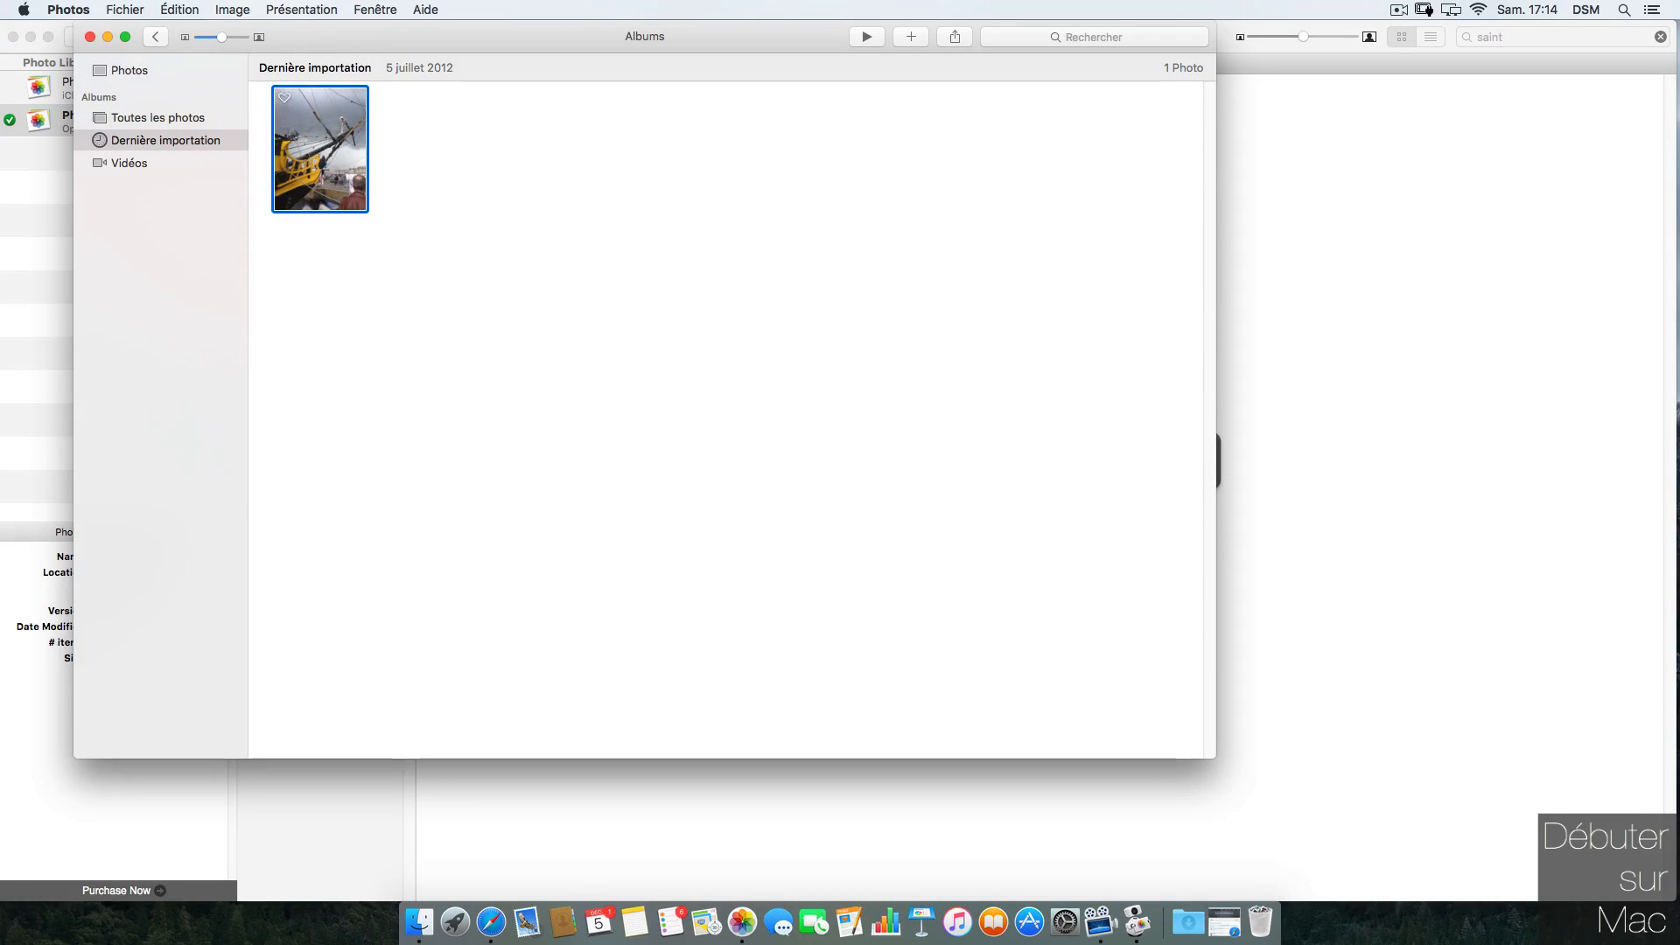
click(202, 121)
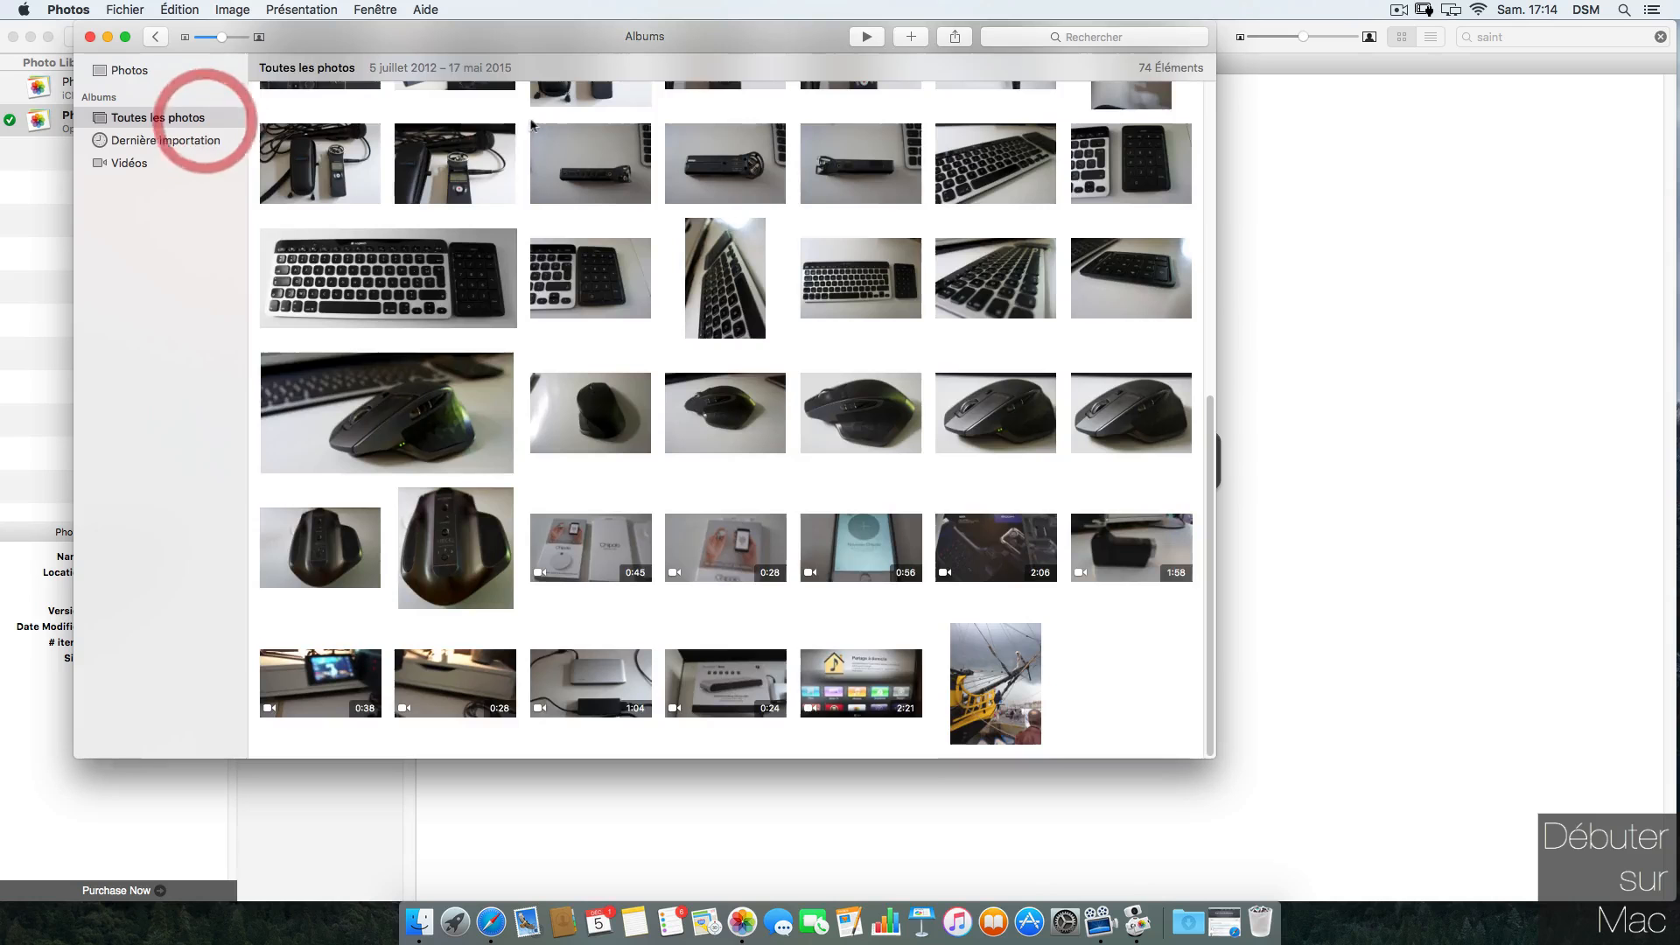
click(87, 38)
Step: Search all libraries by keyword for "vacances" and look through the photos listed for each library
click(129, 93)
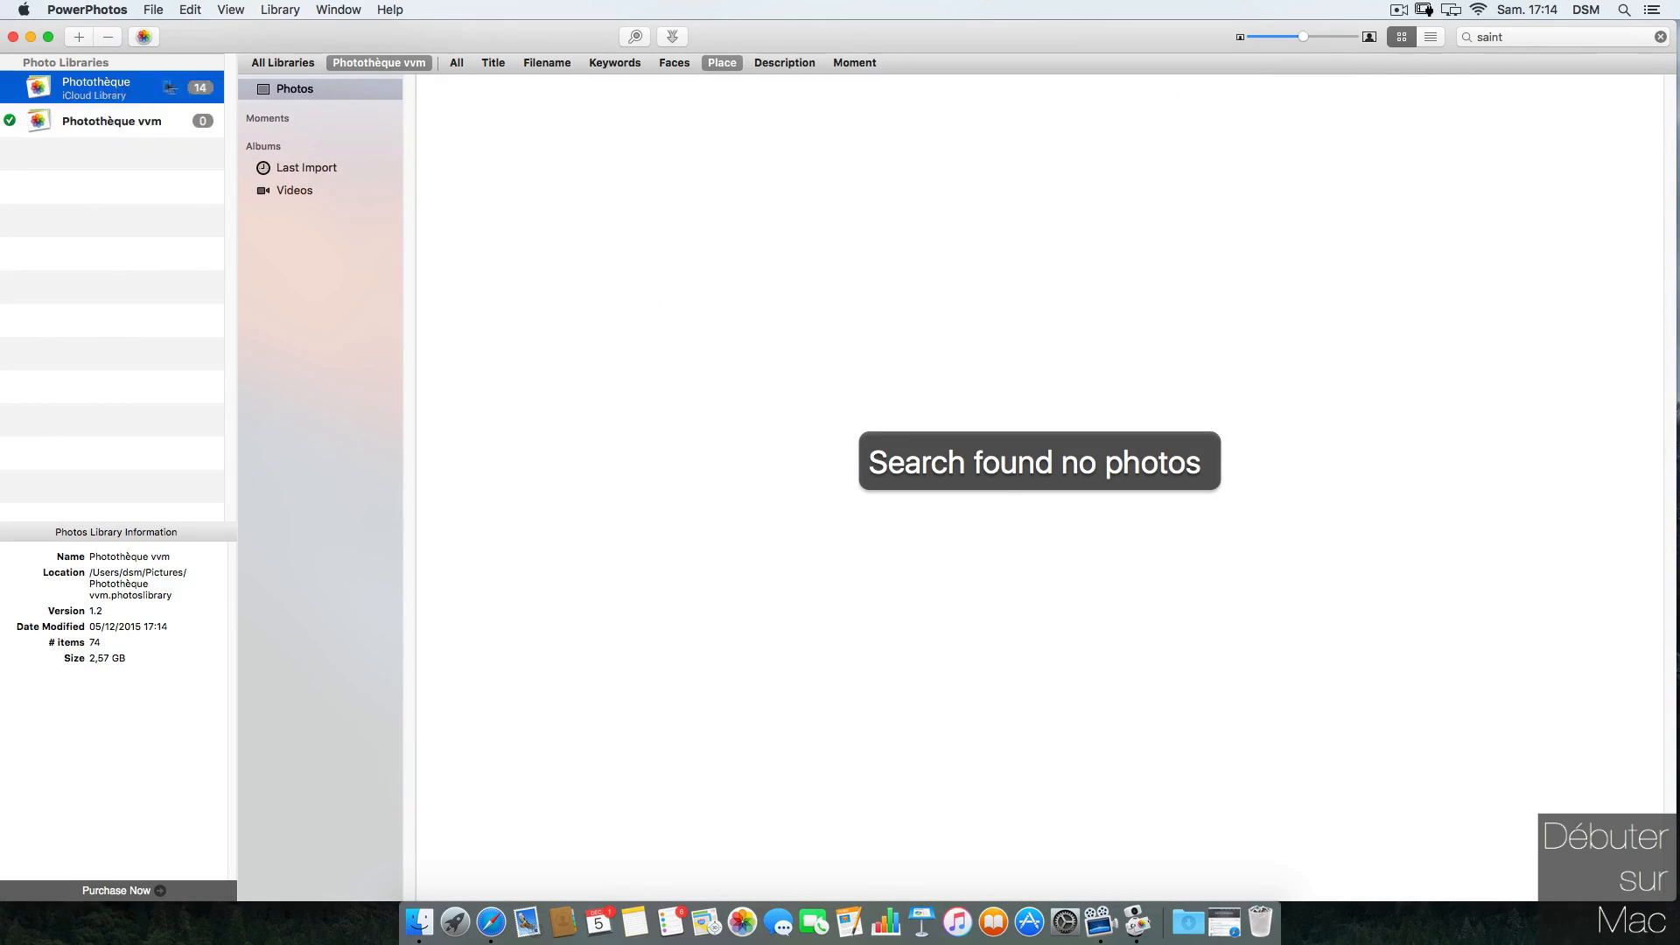
click(1575, 37)
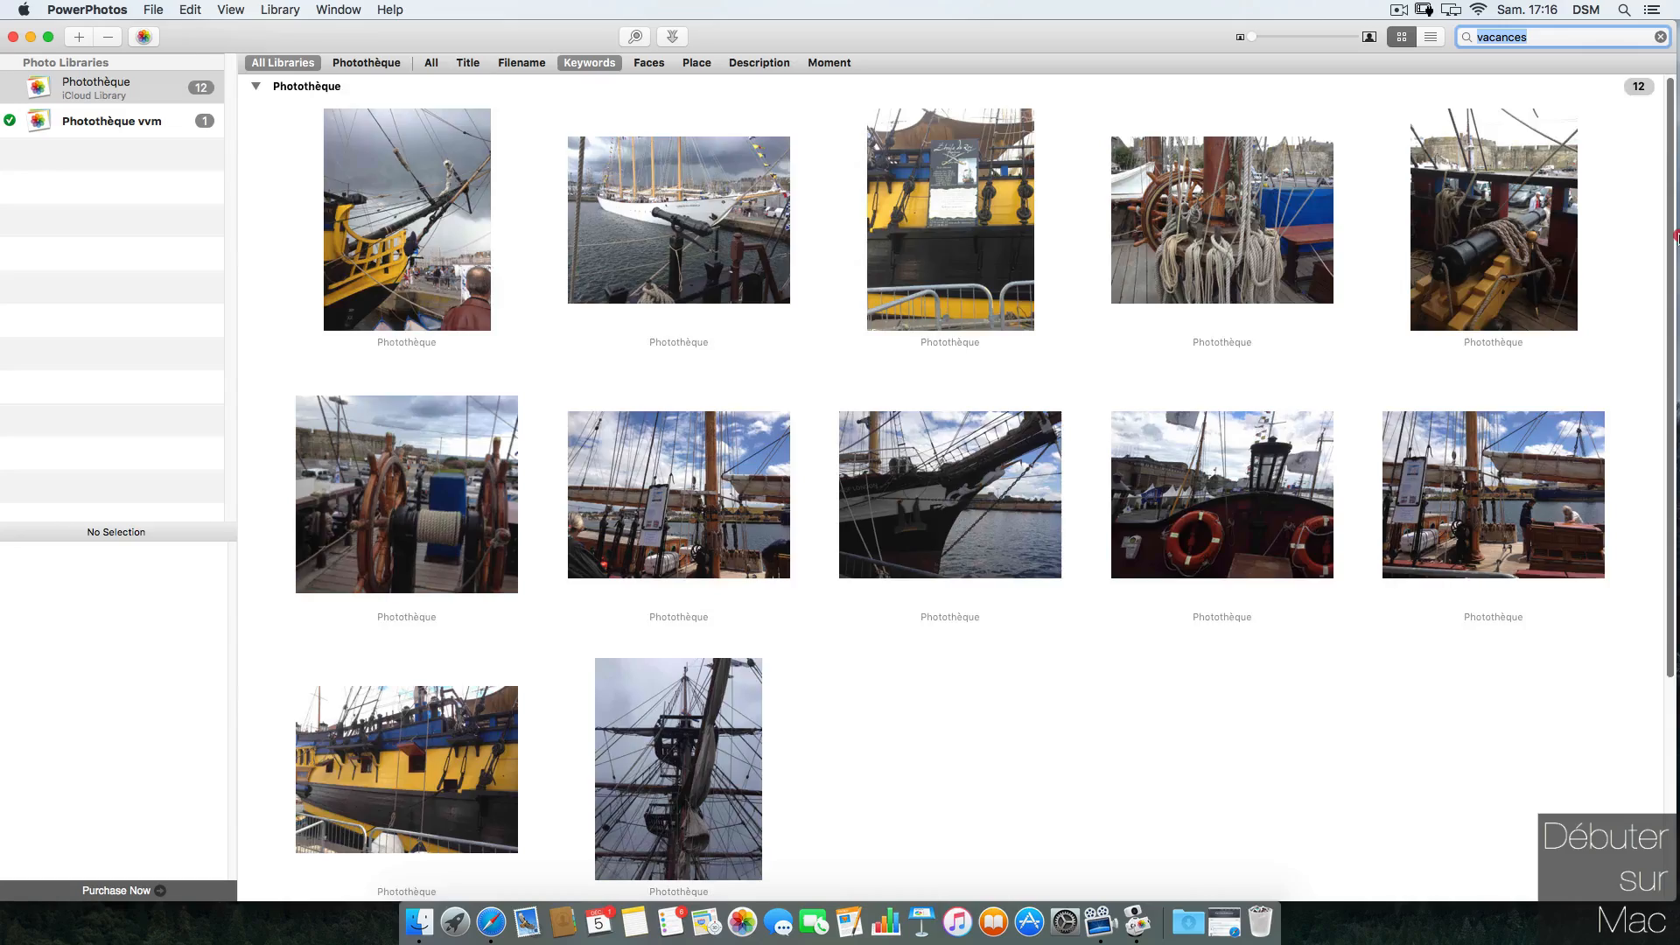
drag(1677, 237, 1675, 278)
drag(1671, 190, 1675, 90)
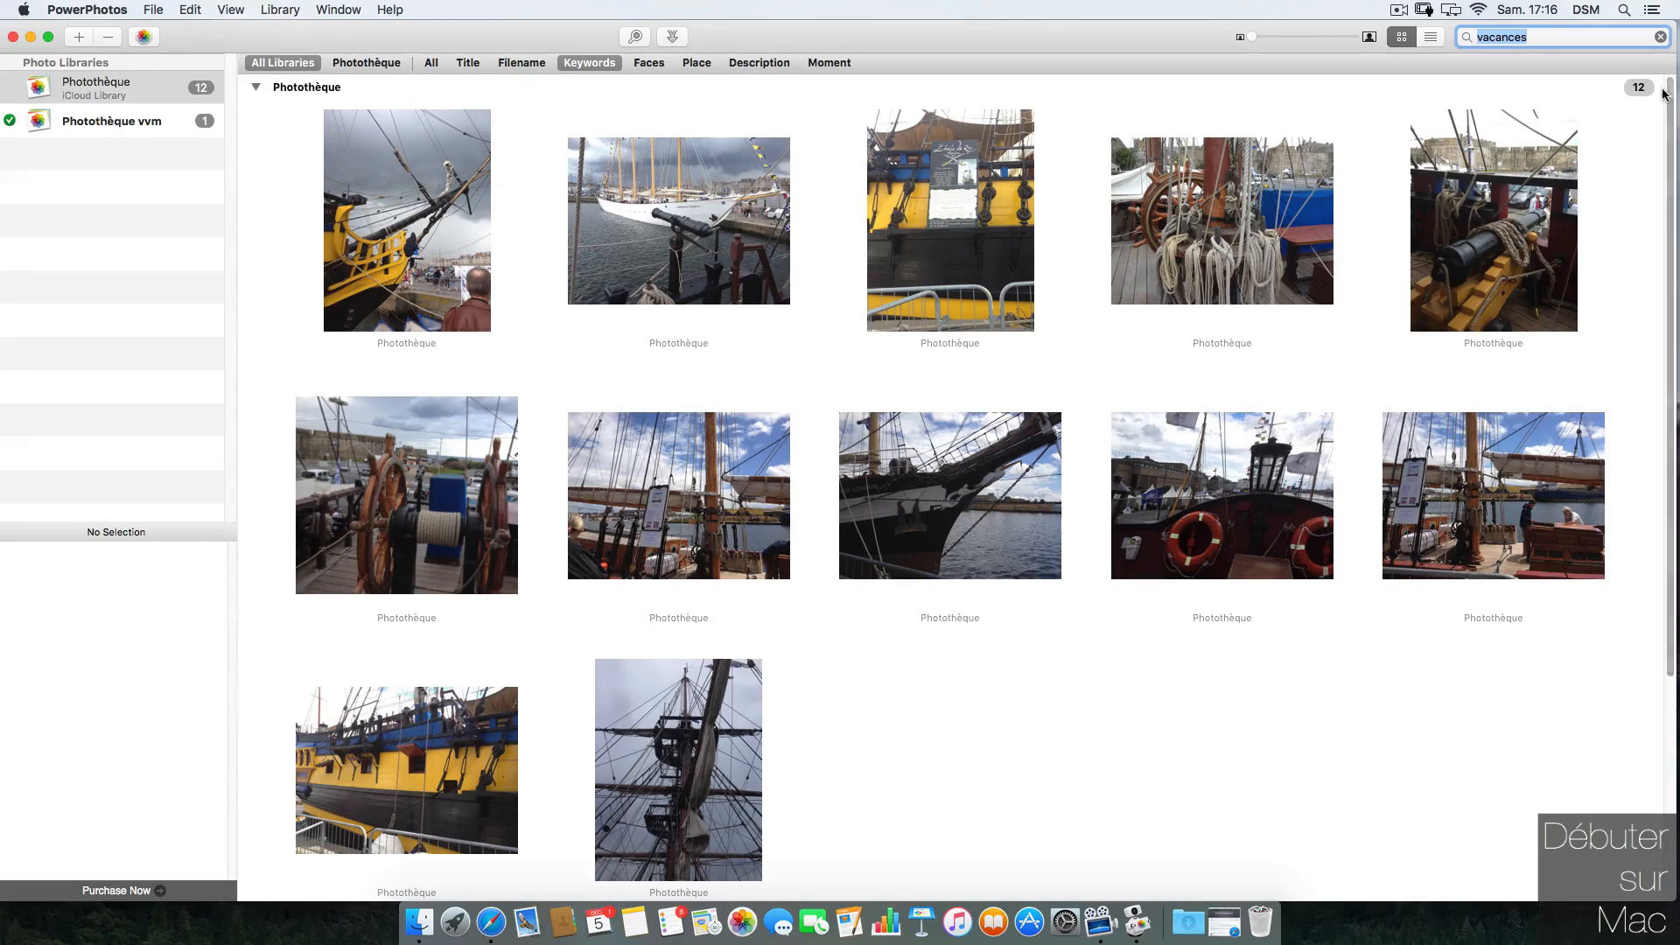
drag(1669, 104, 1657, 158)
scroll(1508, 371, down, 5)
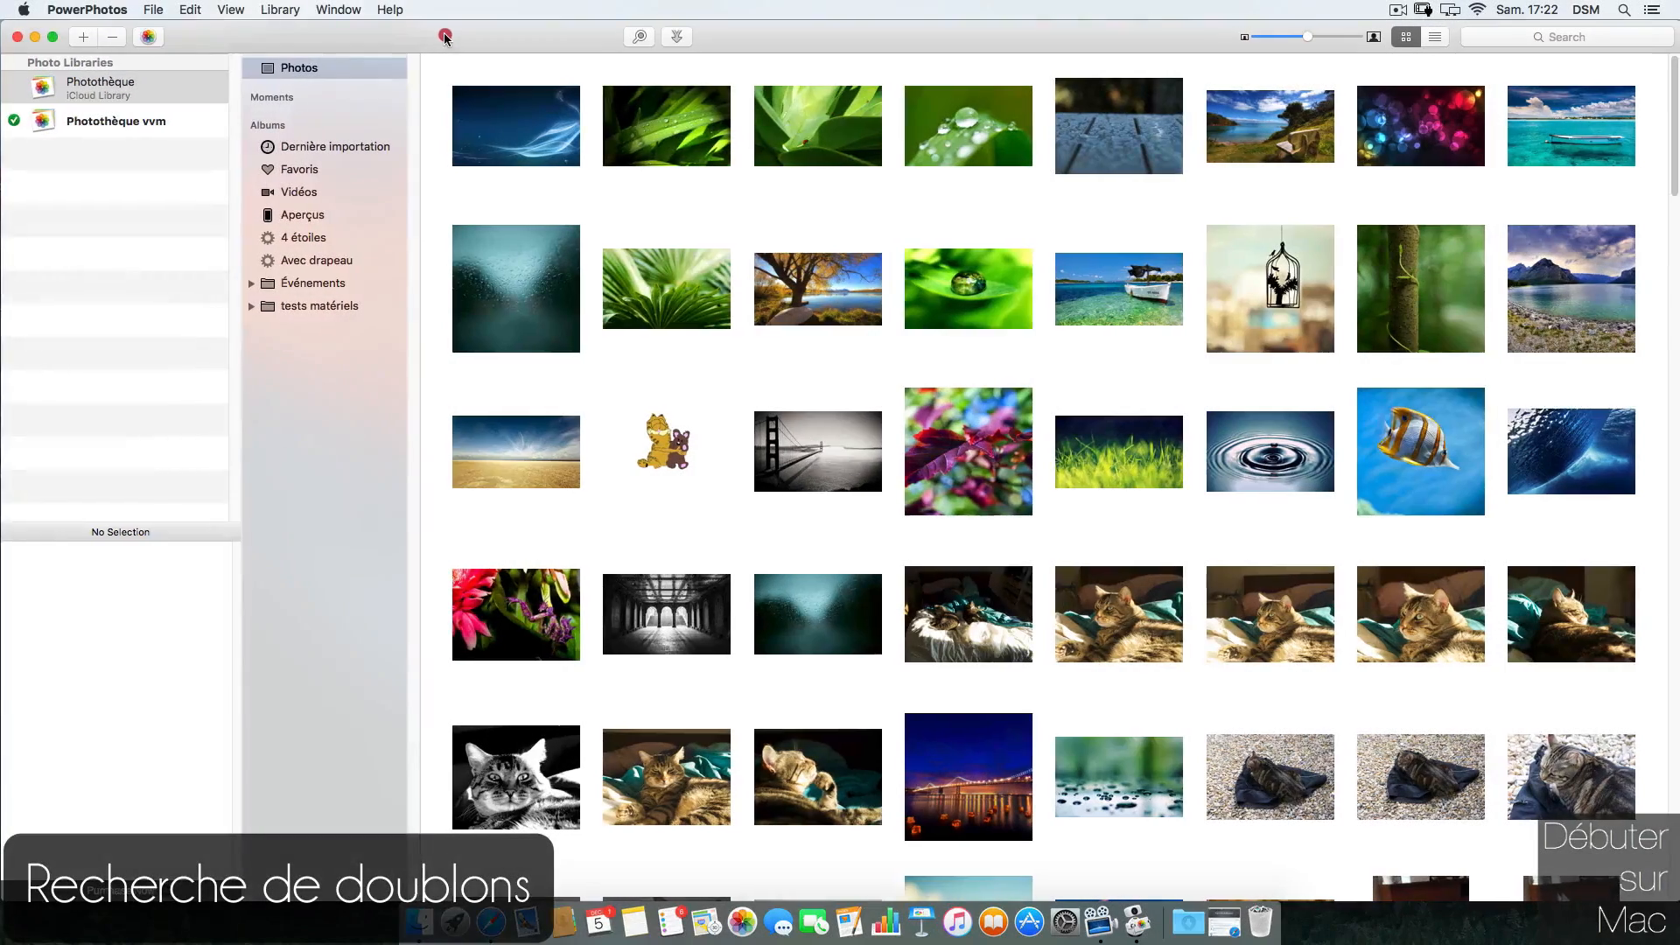
Step: Set up a duplicate search on Photothèque, adding Photothèque vvm to the libraries to search and removing it again
click(640, 37)
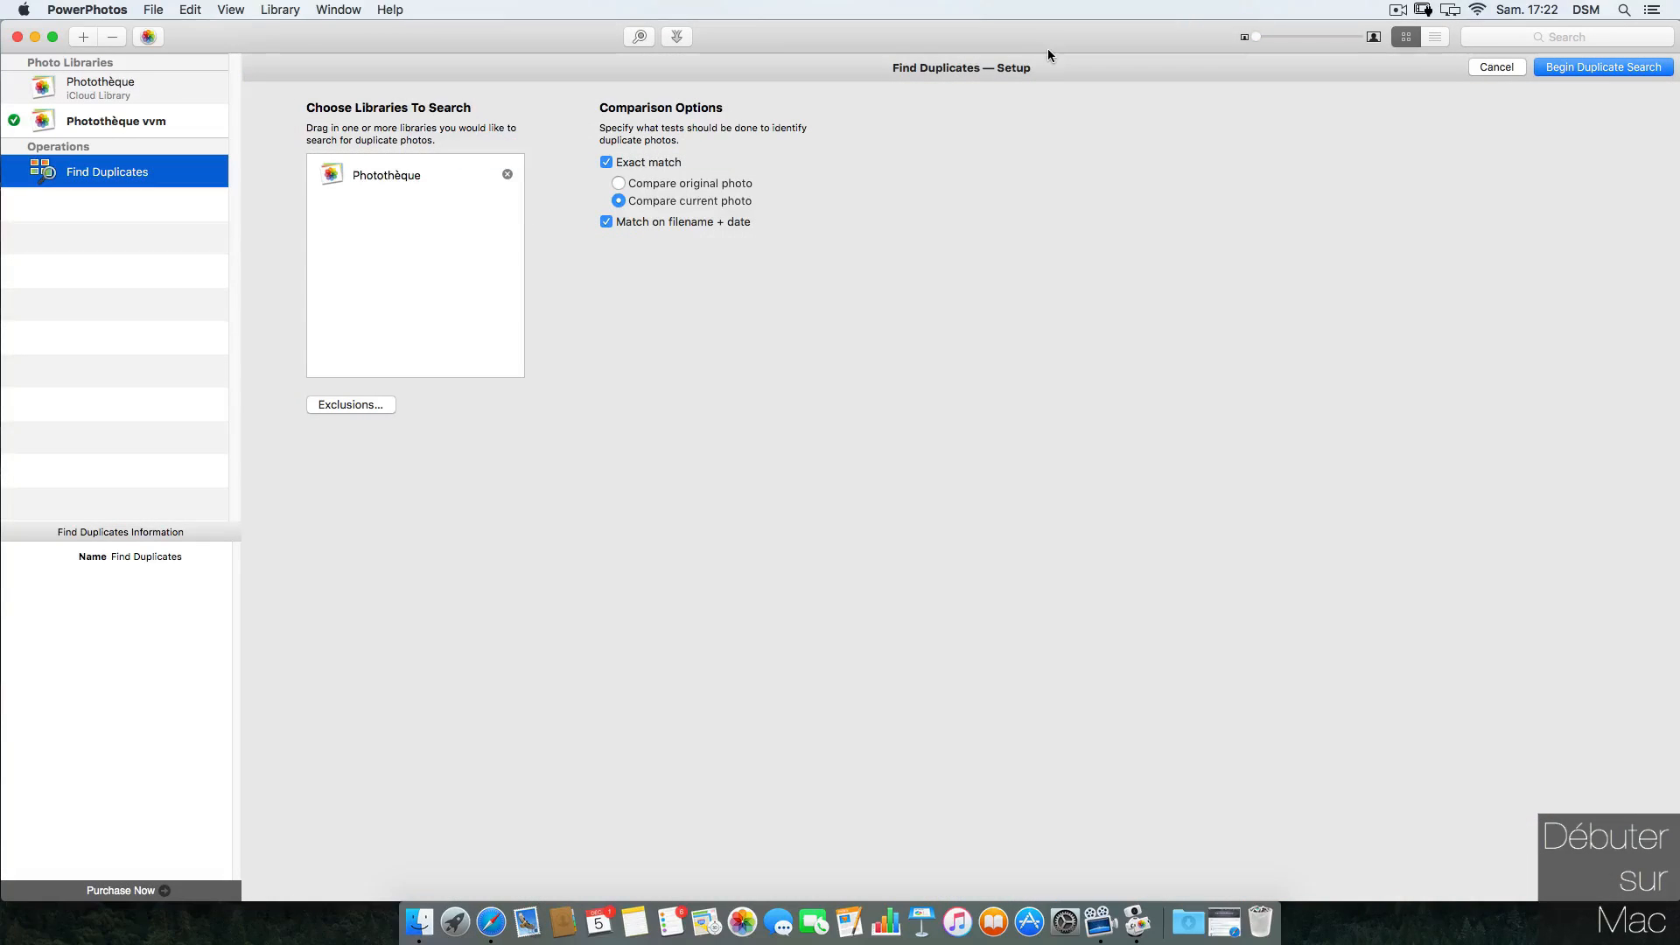
click(386, 171)
drag(123, 121, 411, 241)
click(507, 213)
Step: Toggle the hidden photos exclusion for the duplicate search and close the exclusion settings
click(360, 405)
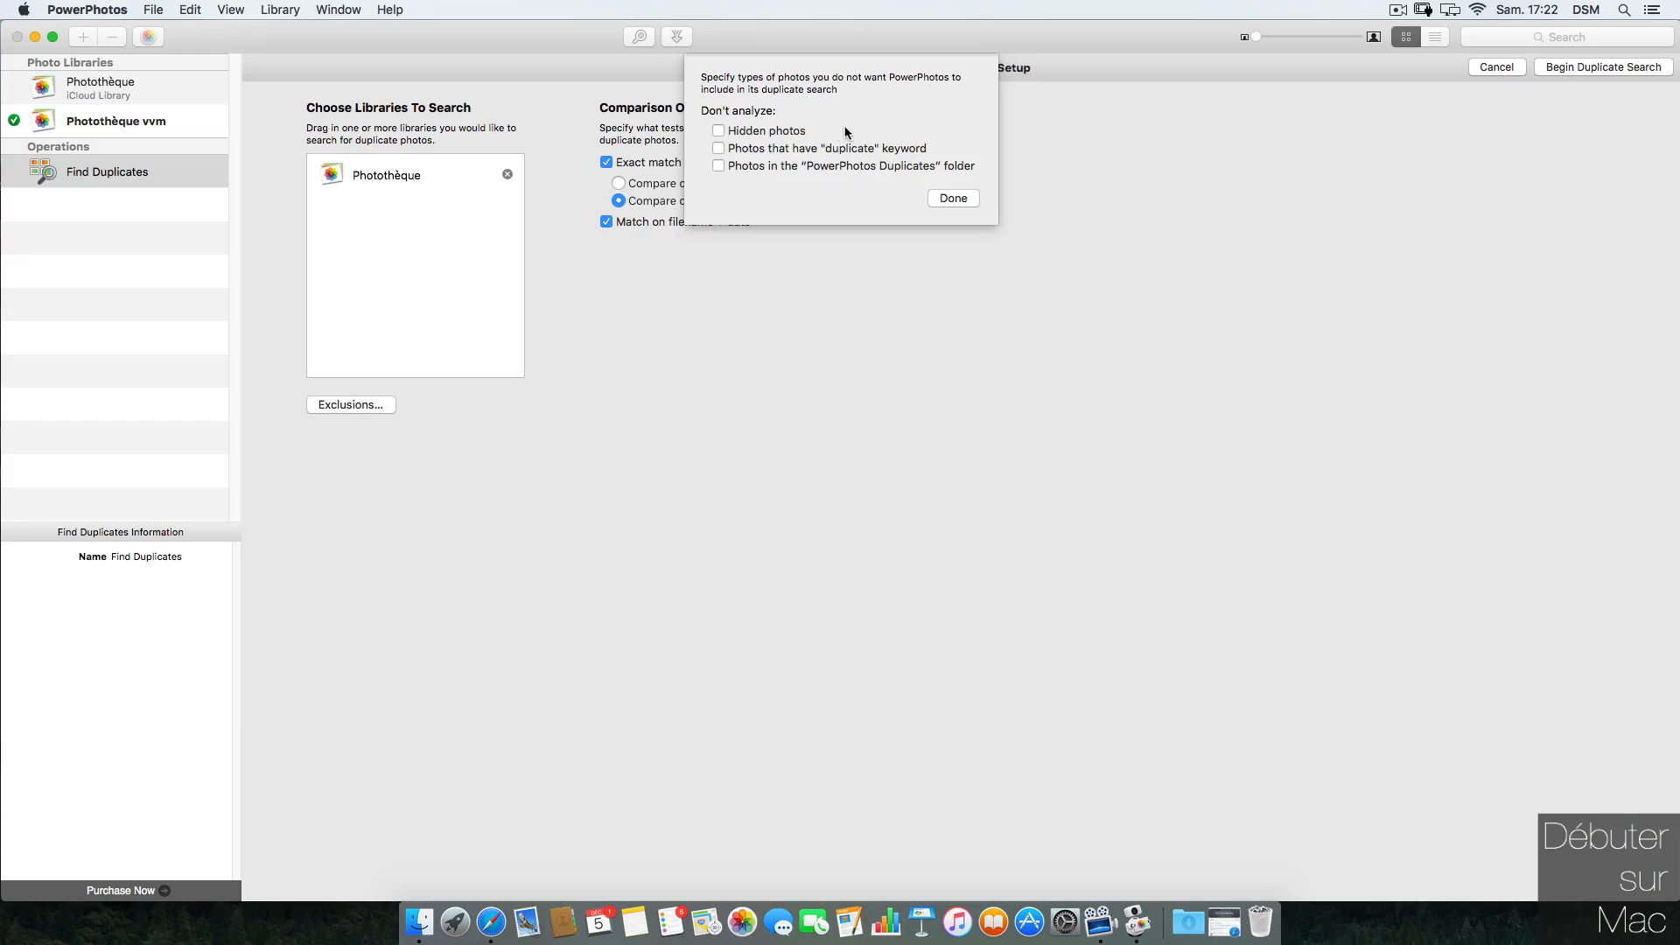
click(716, 131)
click(954, 199)
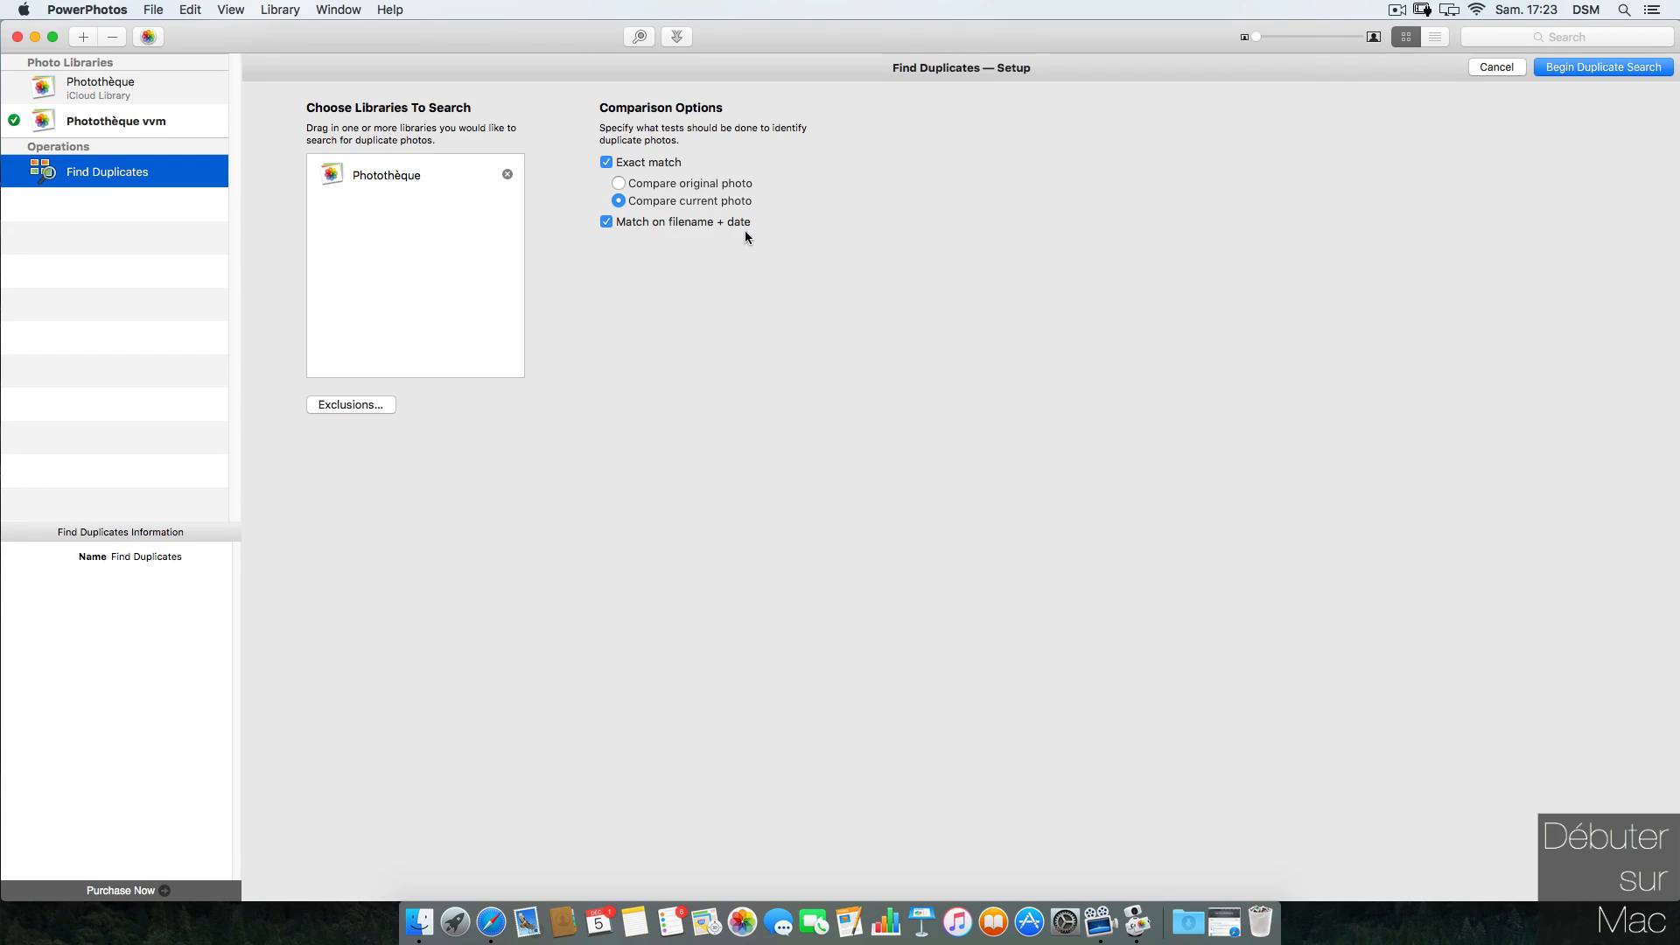
Step: Run the duplicate search on Photothèque and review the built-in keeper rules, retaining the most recently modified duplicate rule
click(1600, 69)
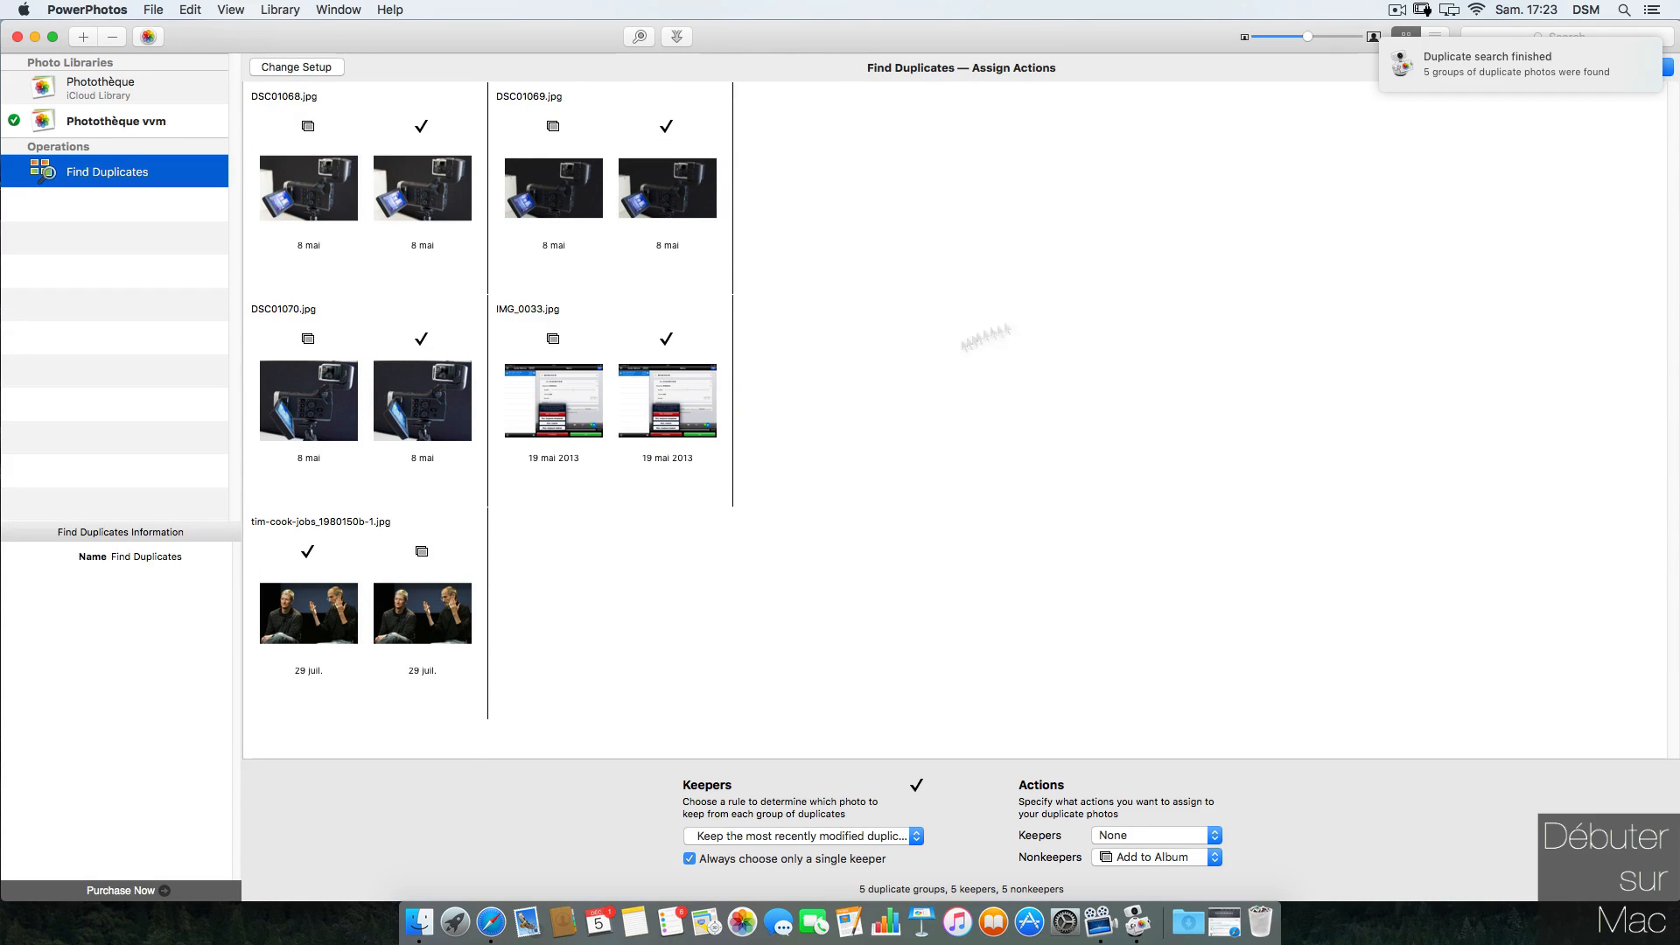
mouse_move(259, 29)
mouse_down()
mouse_move(188, 42)
mouse_move(278, 29)
mouse_move(255, 29)
mouse_up()
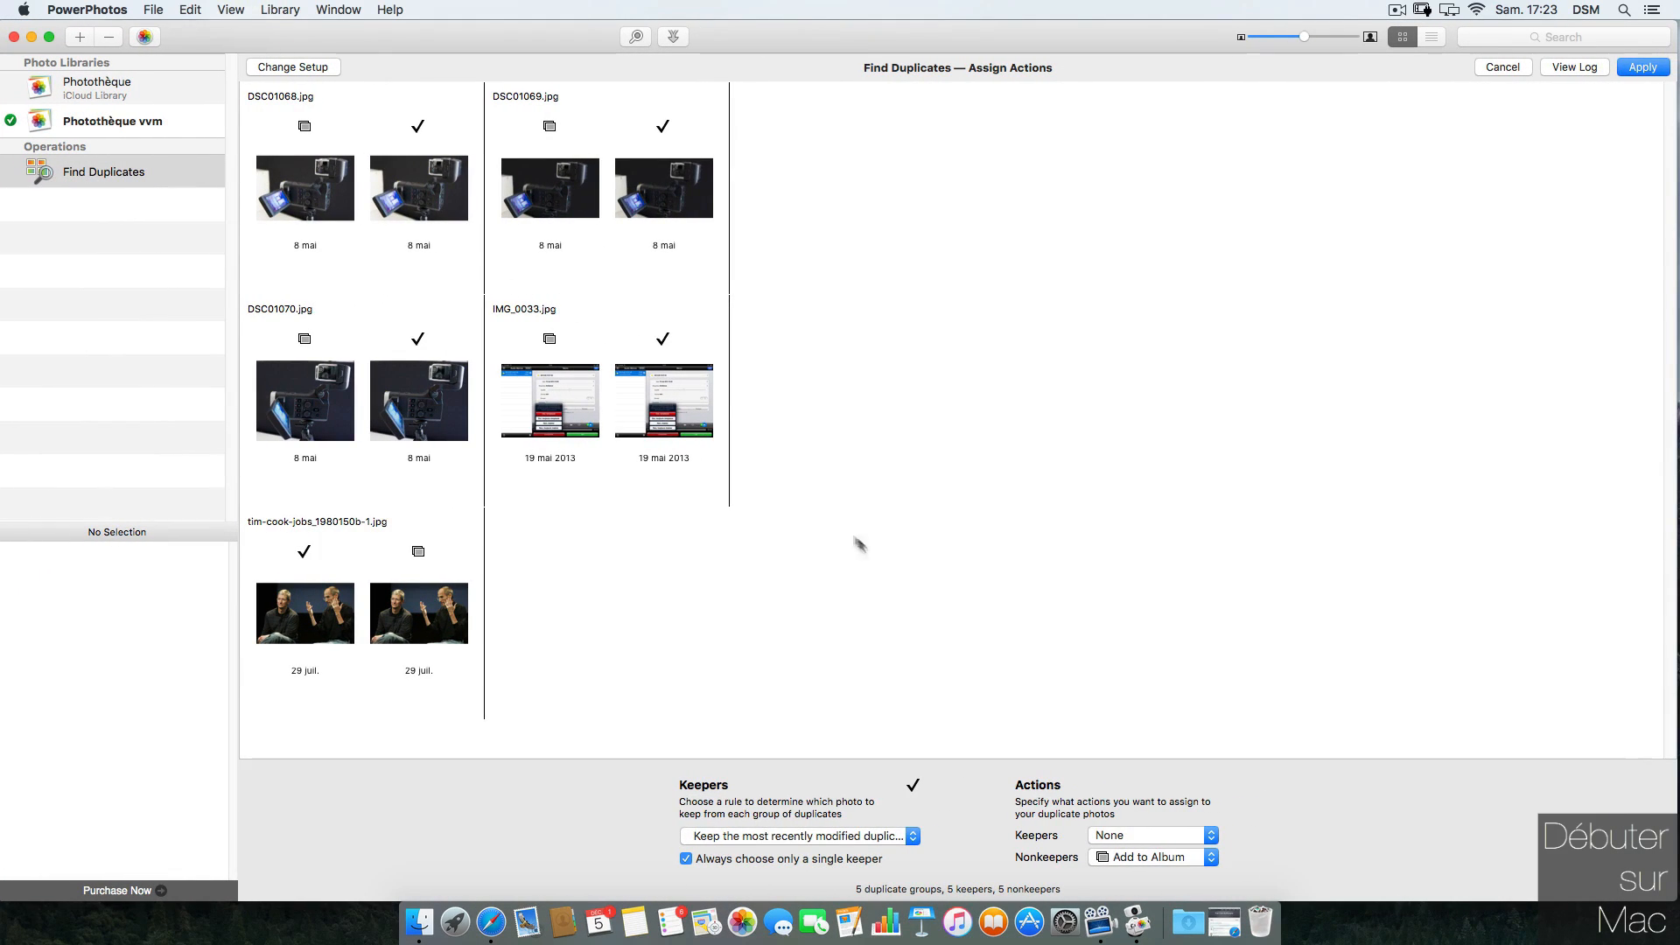
click(910, 836)
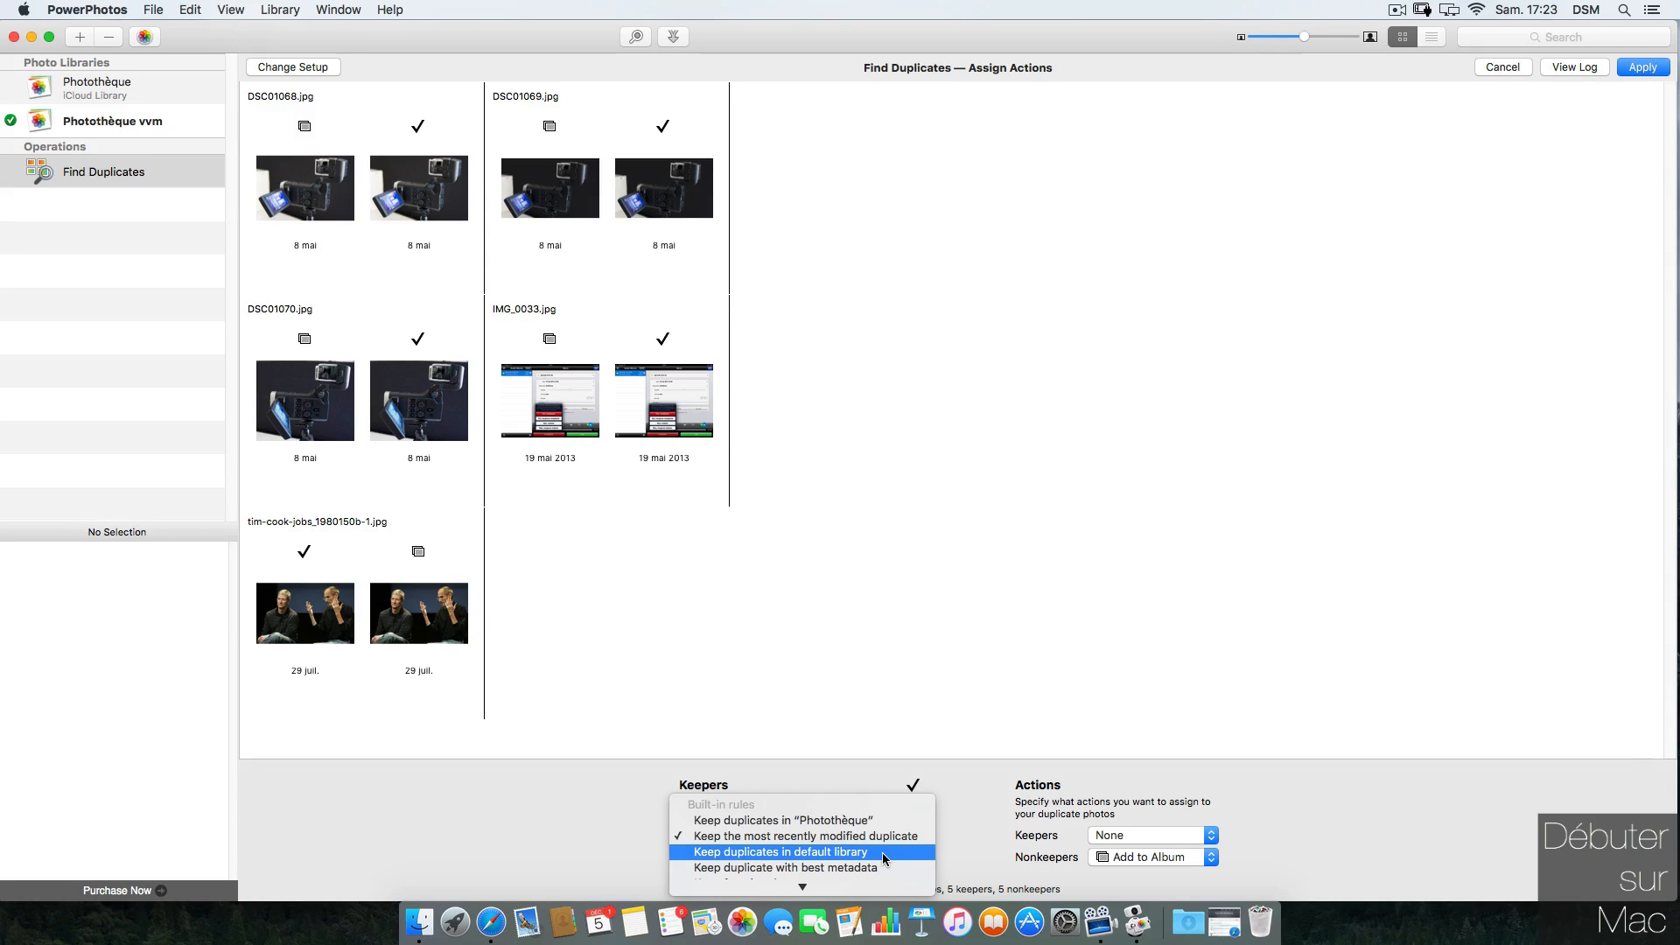
mouse_move(900, 888)
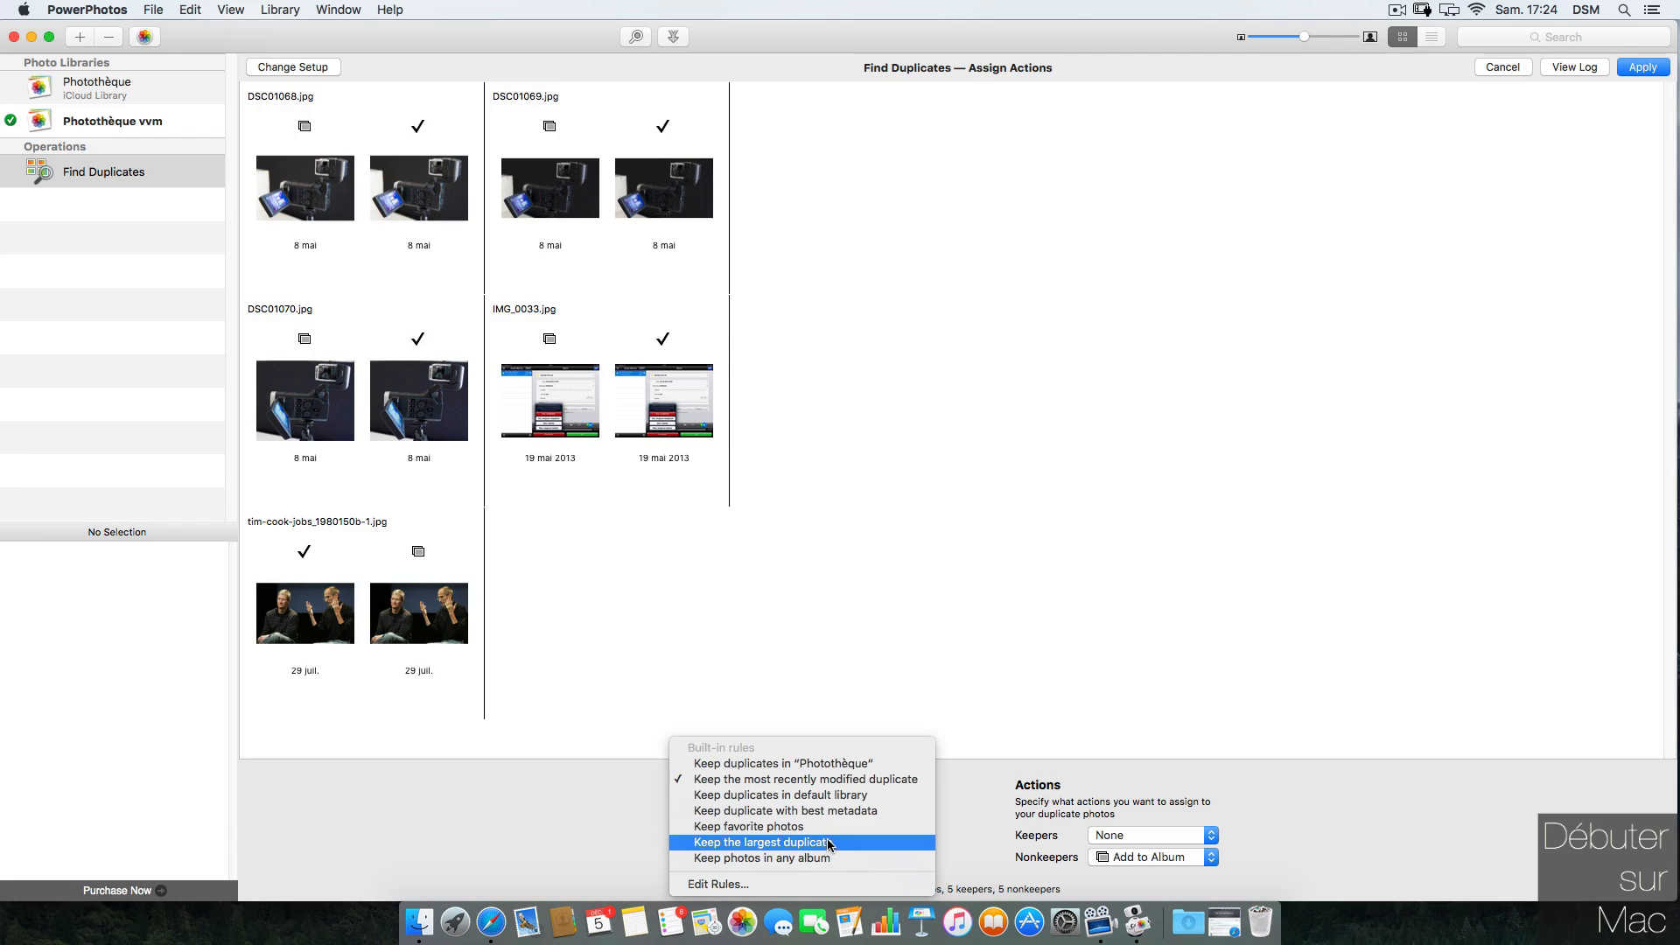
click(706, 862)
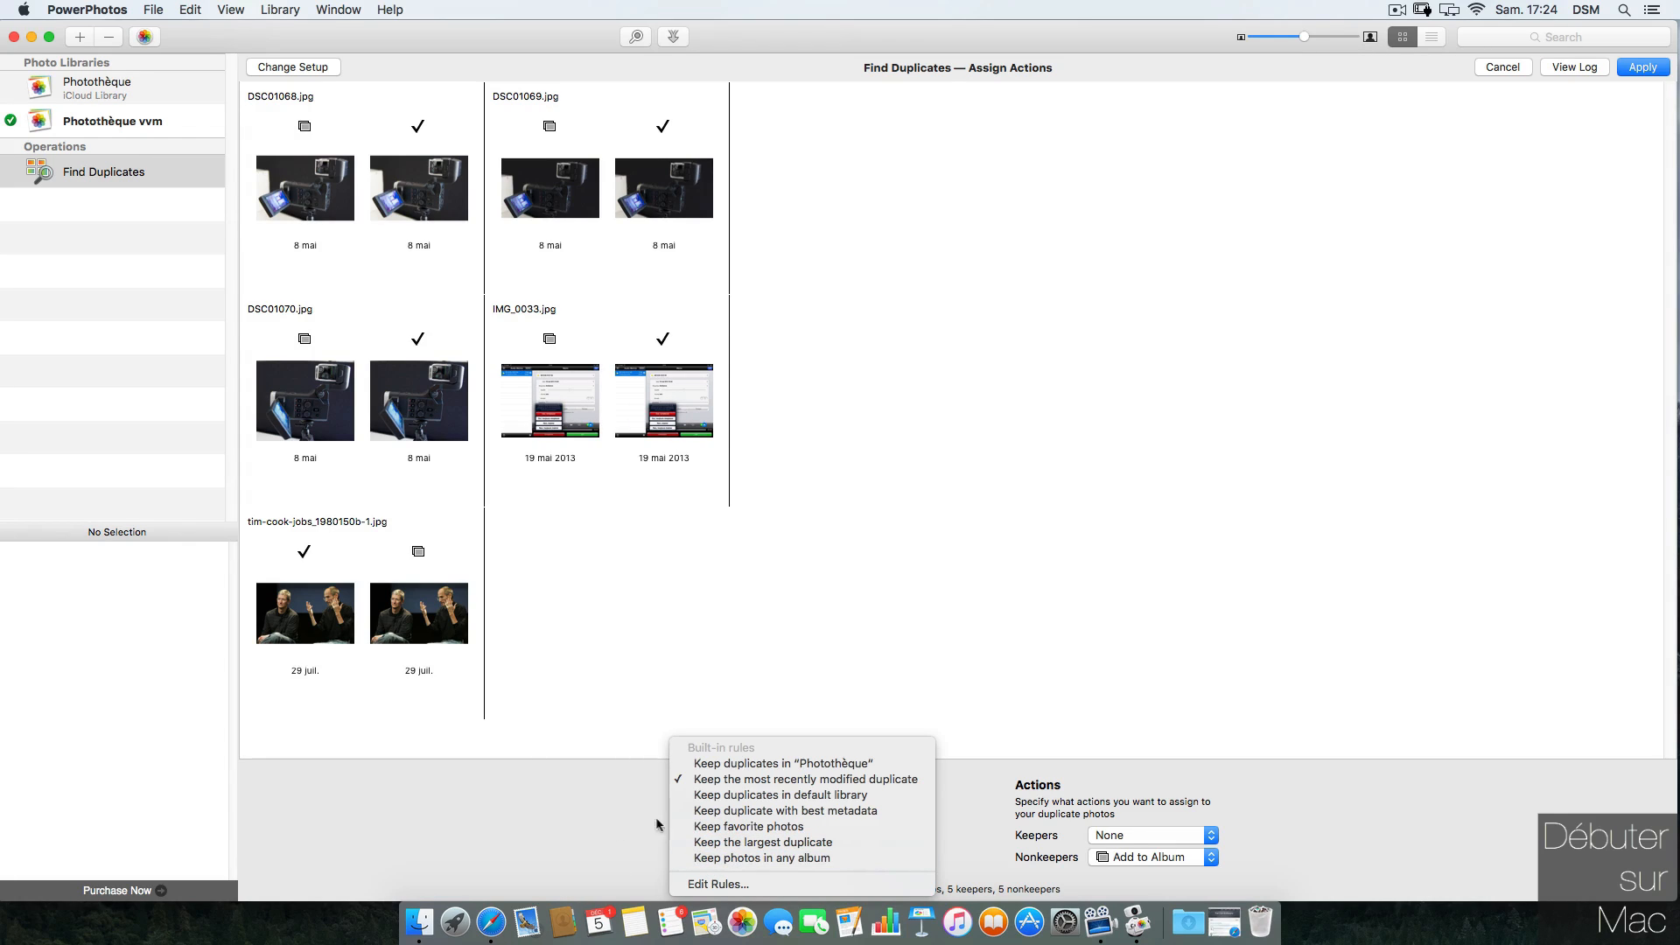
click(615, 839)
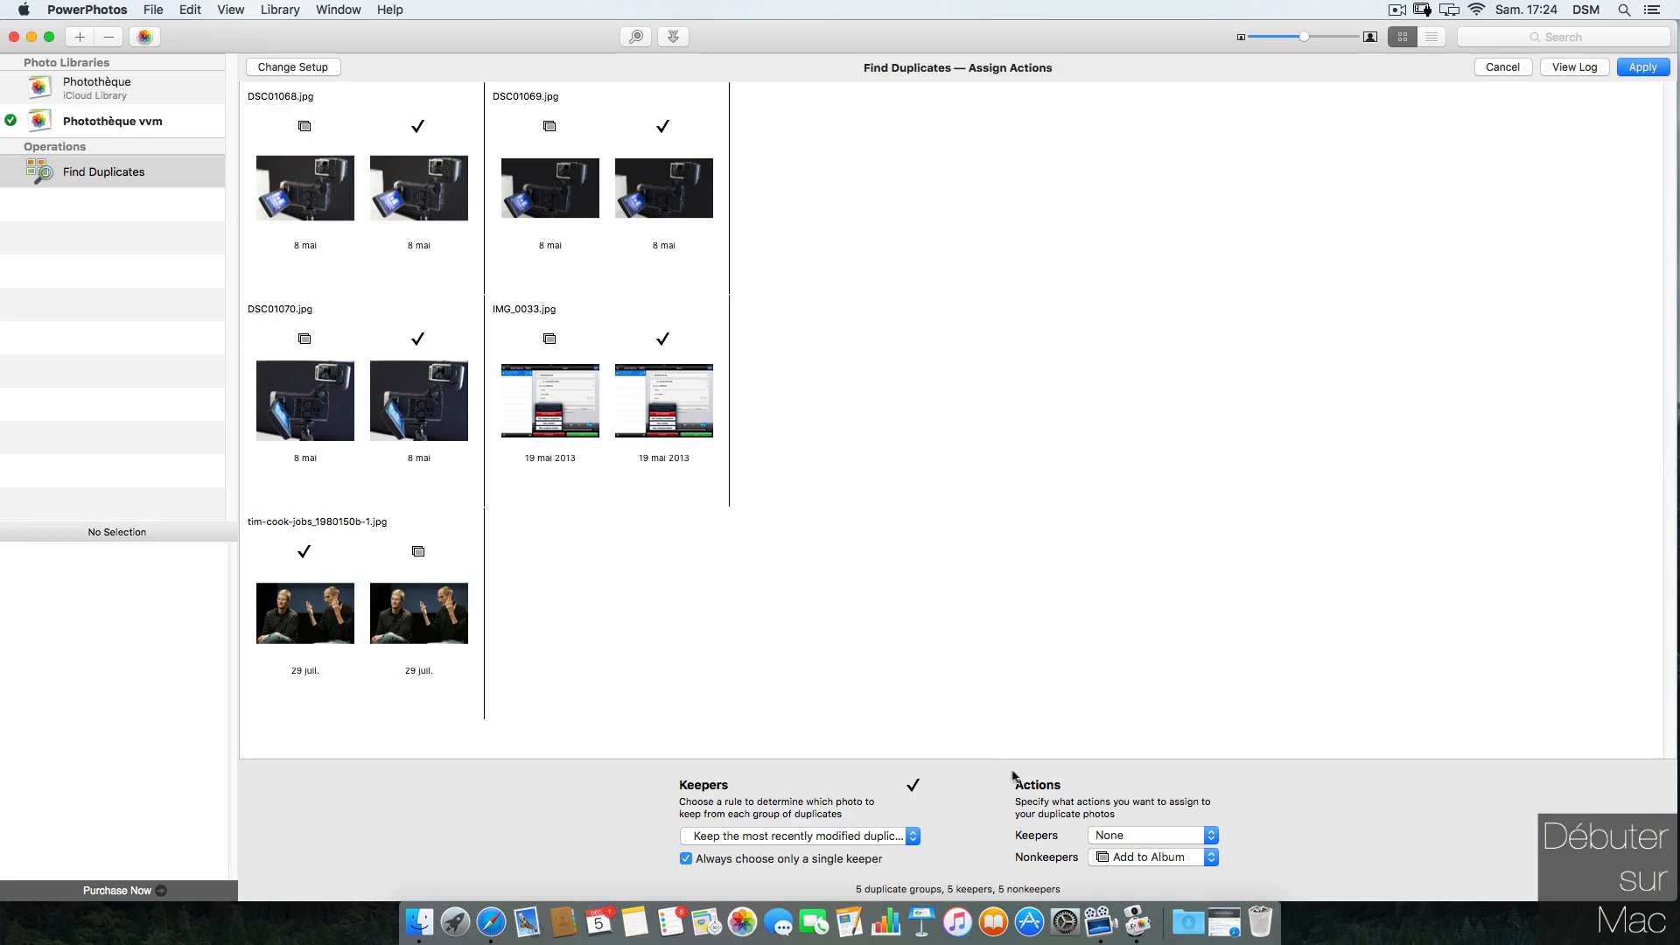
Step: Review the actions offered for keepers and nonkeepers, and apply Add to Album to the nonkeeper duplicates
click(1209, 837)
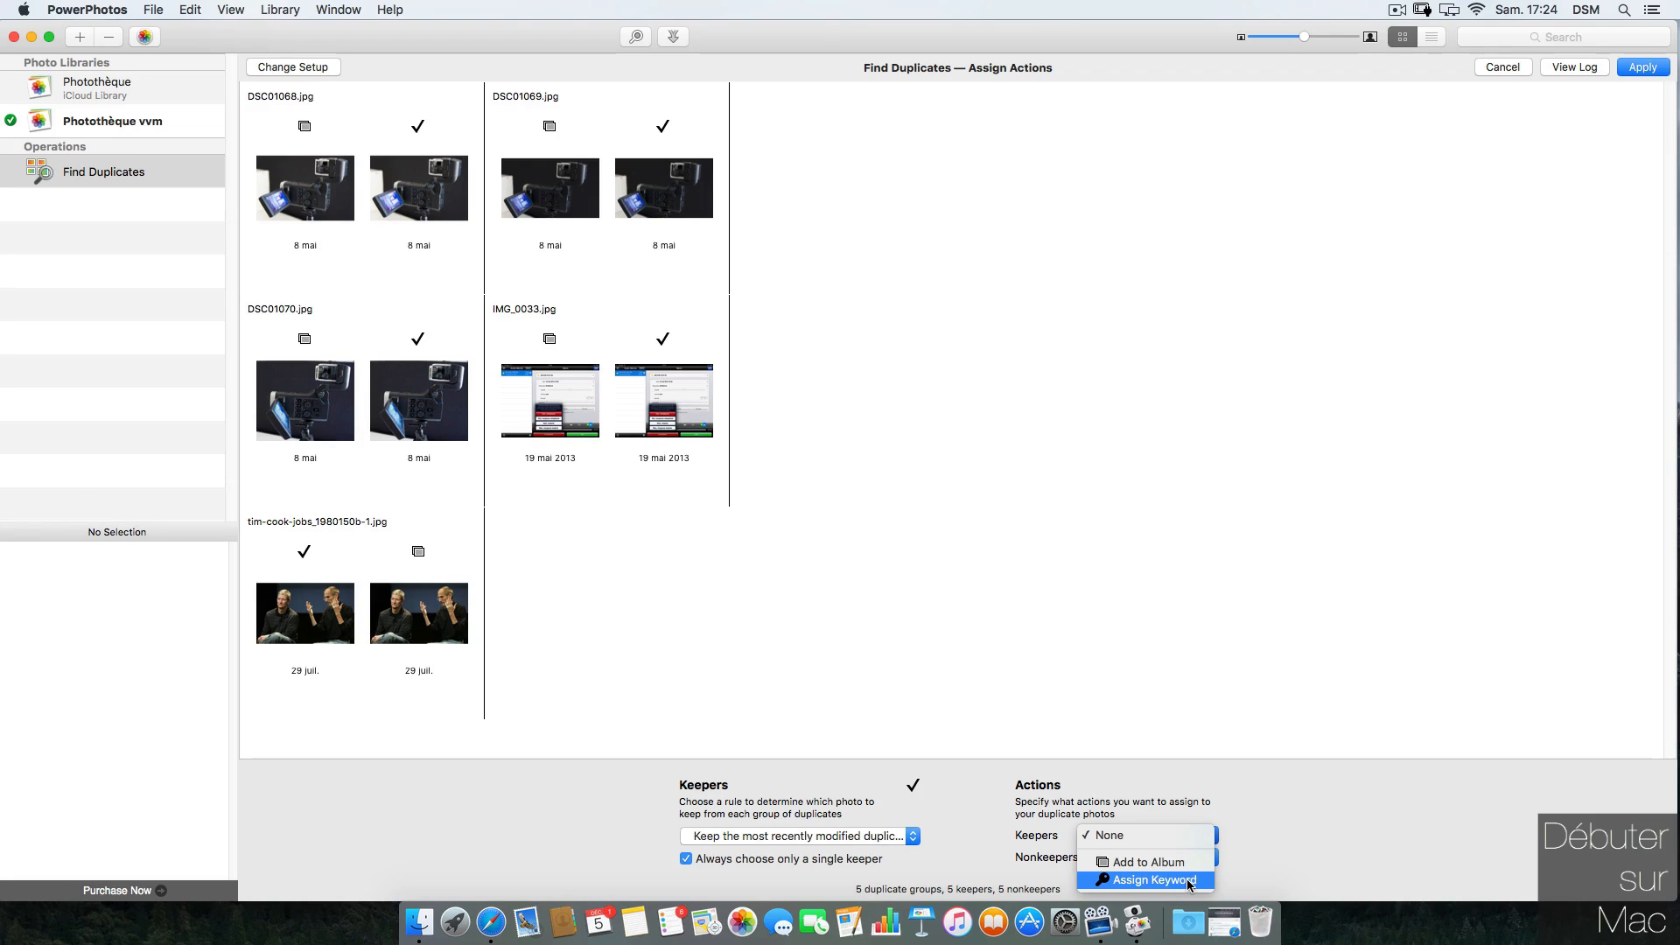
click(1324, 845)
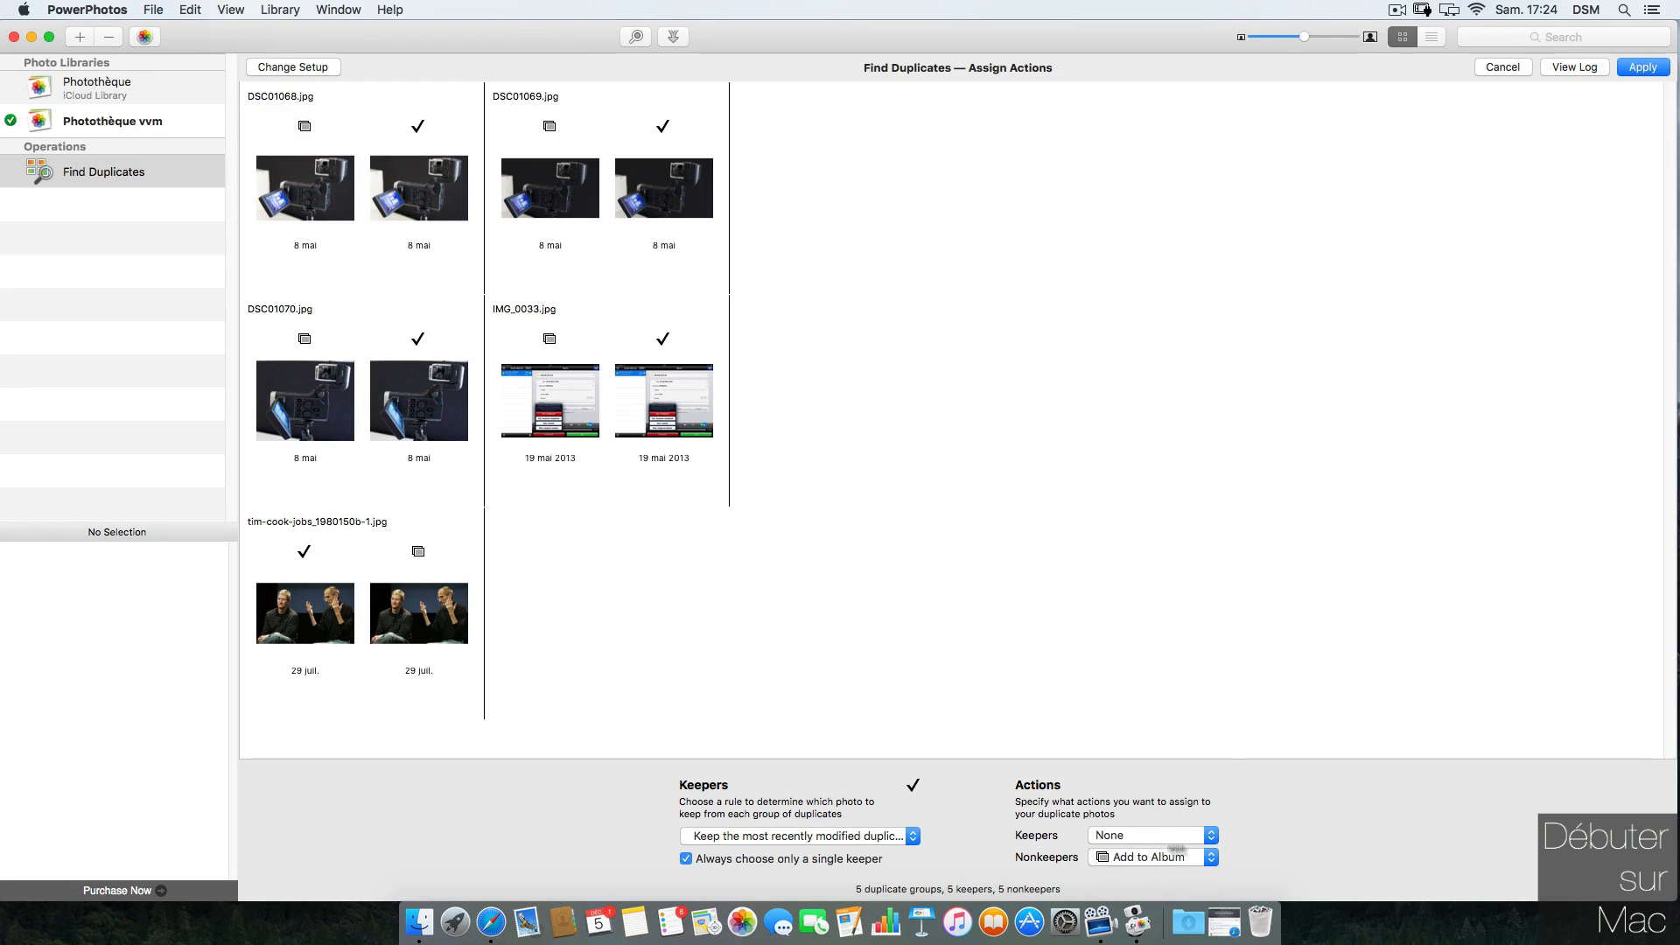
click(1190, 865)
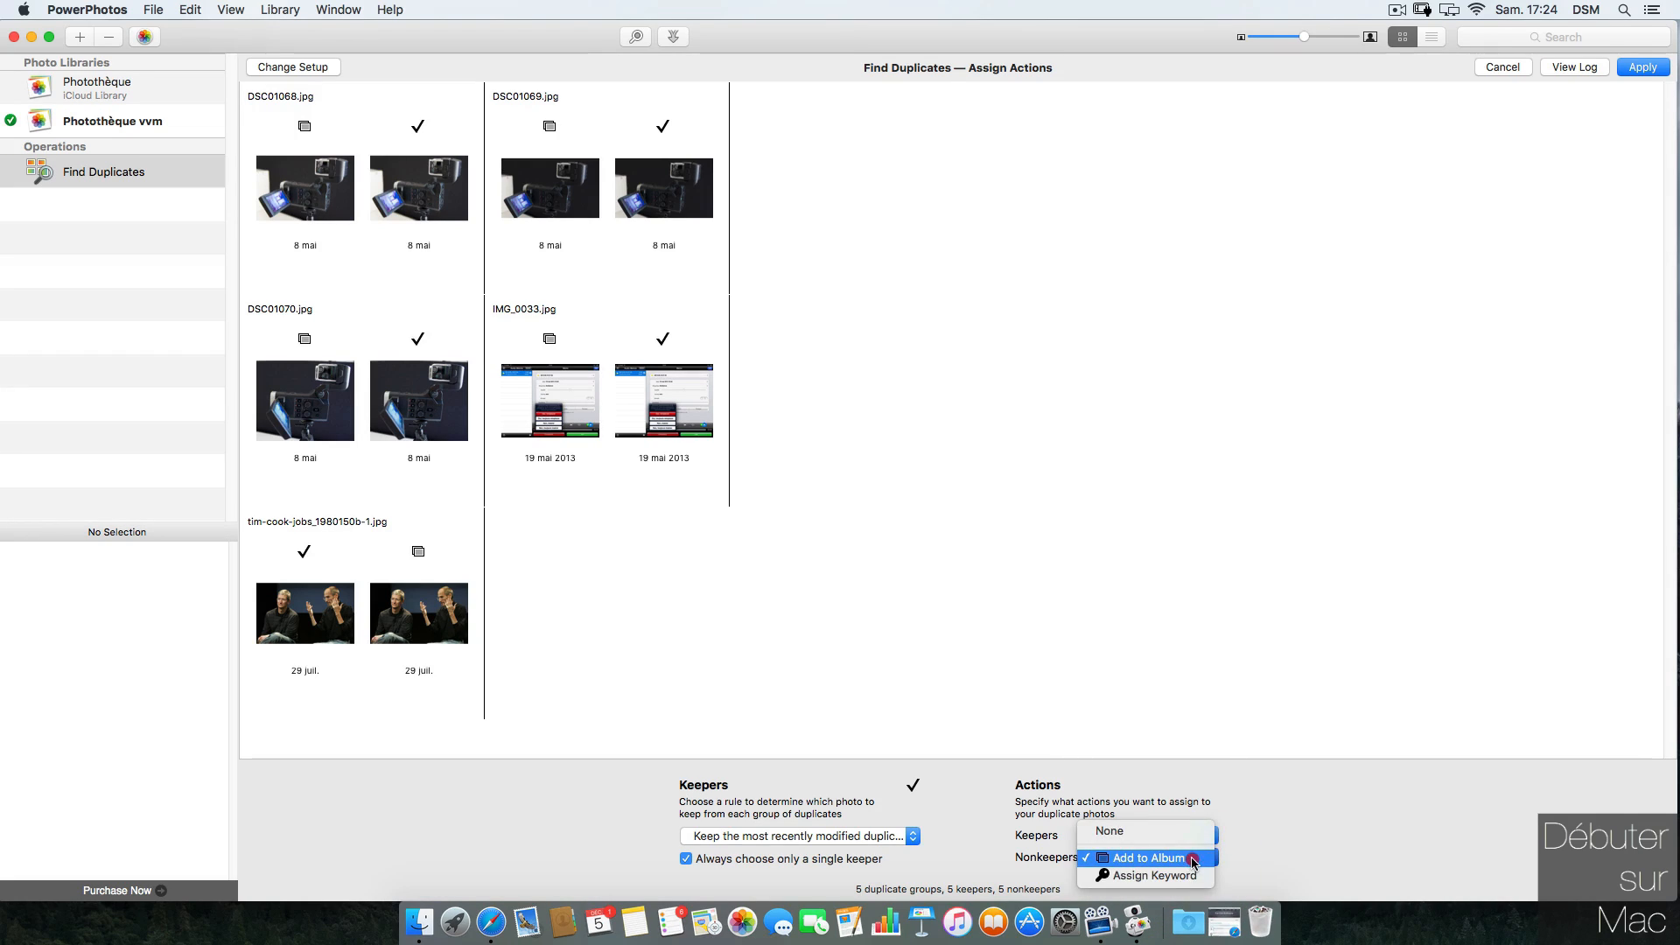
click(989, 865)
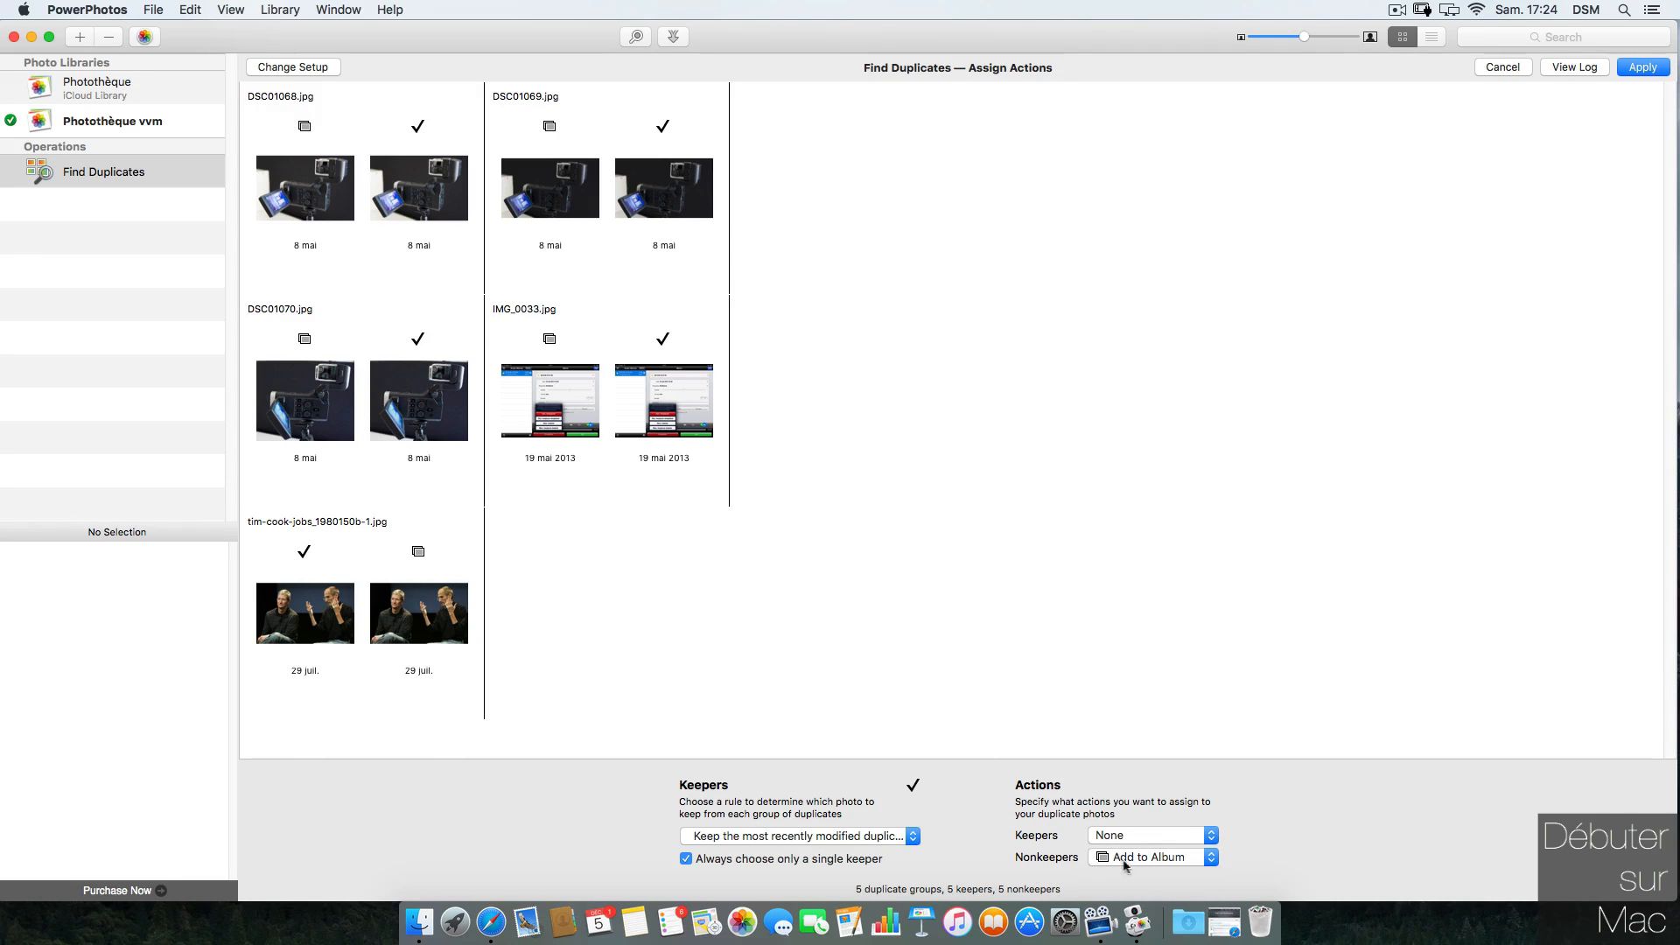
click(1192, 859)
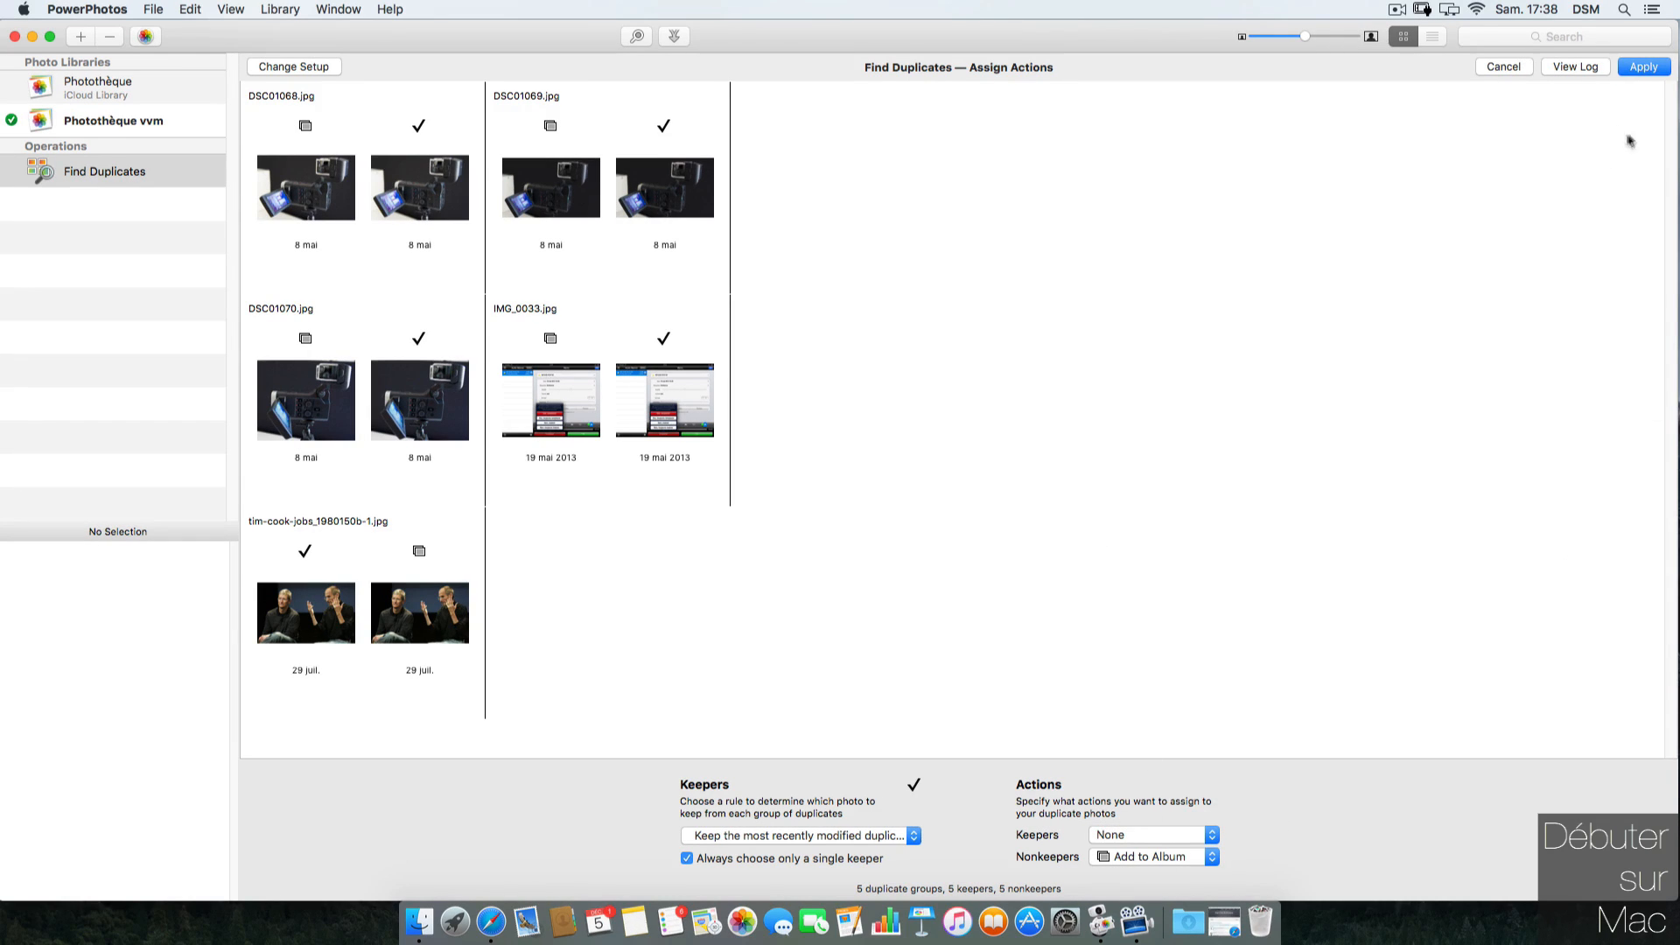
click(1649, 70)
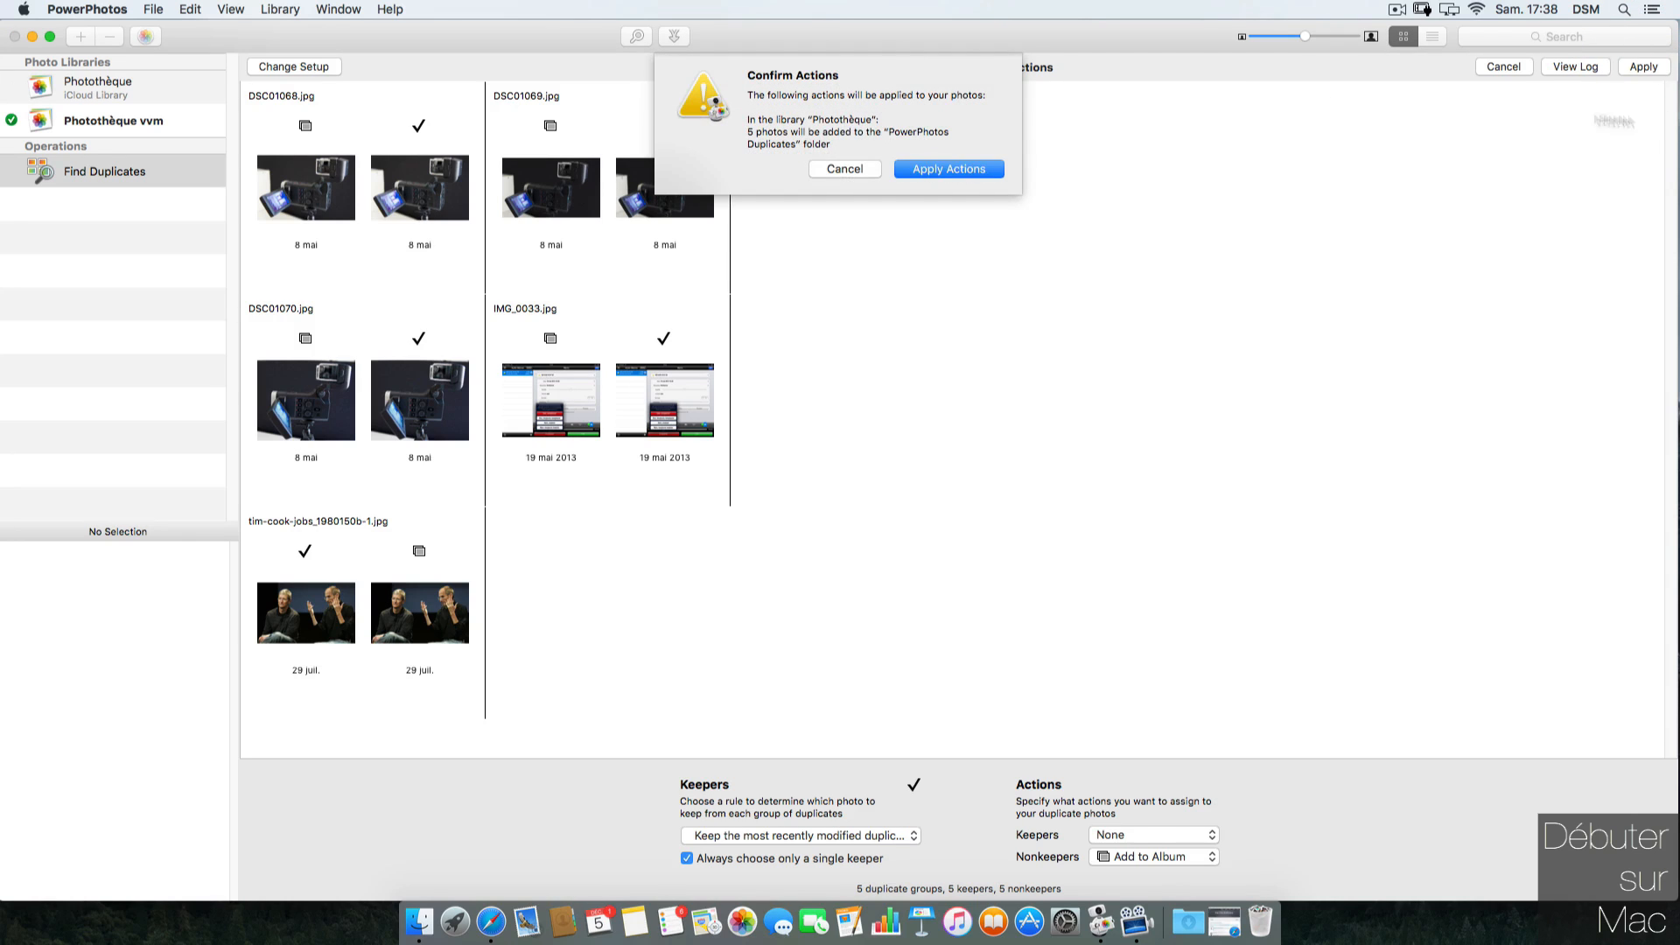
click(980, 169)
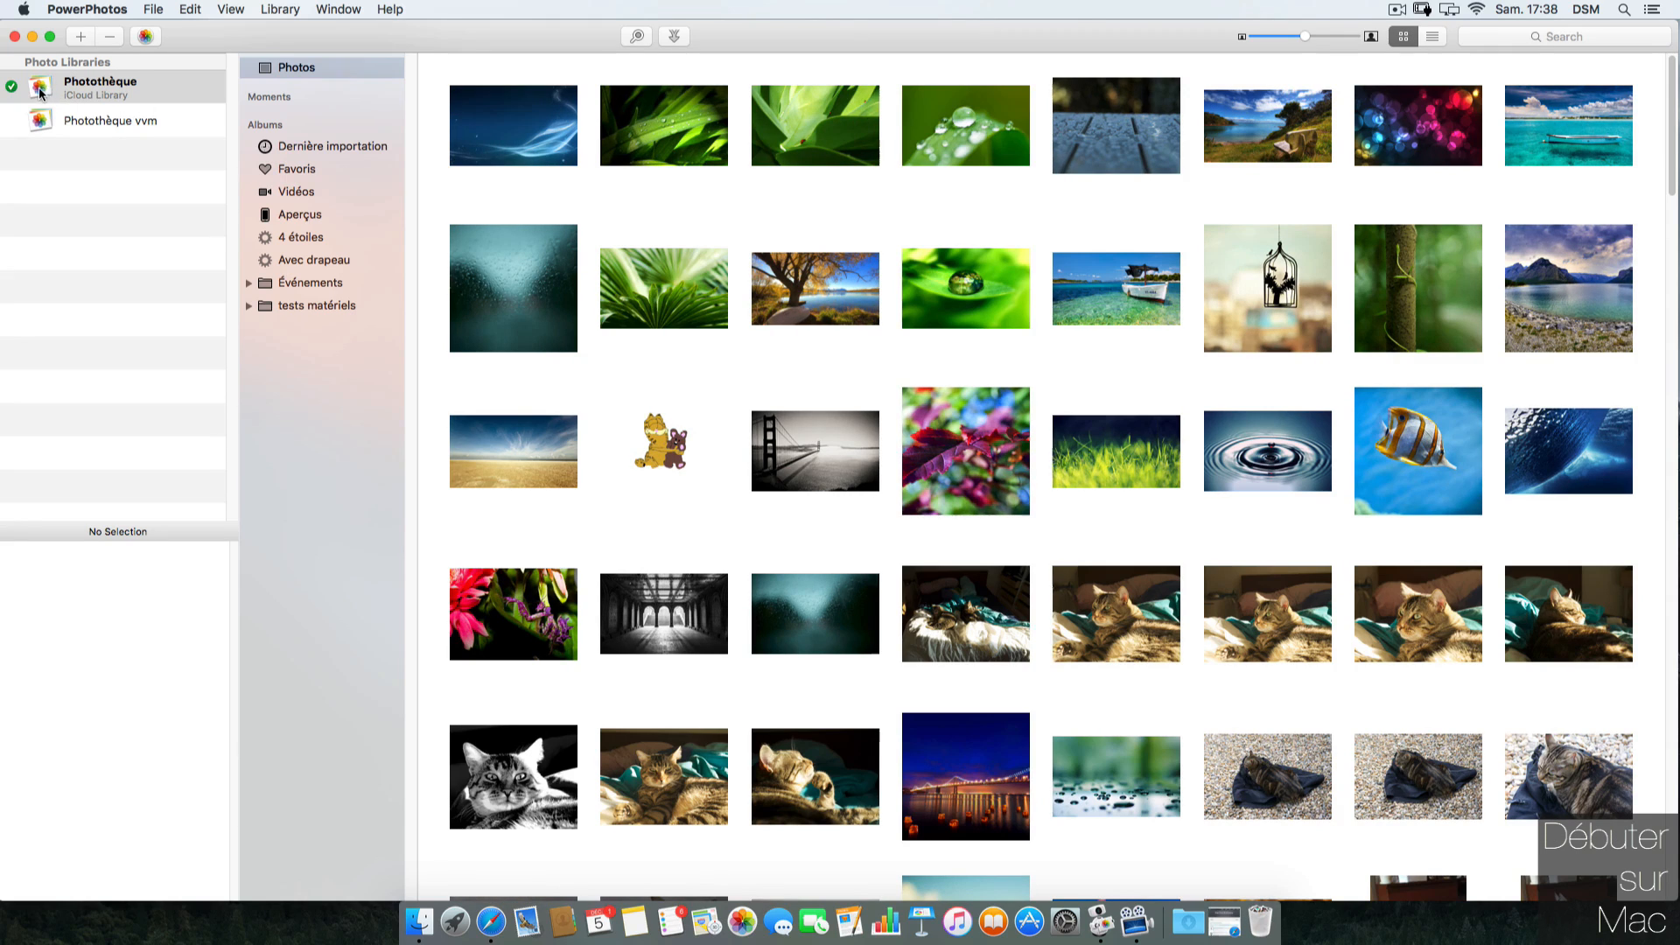
Step: Open Photothèque in Photos and view the nonkeepers album inside the PowerPhotos duplicates folder
double_click(39, 92)
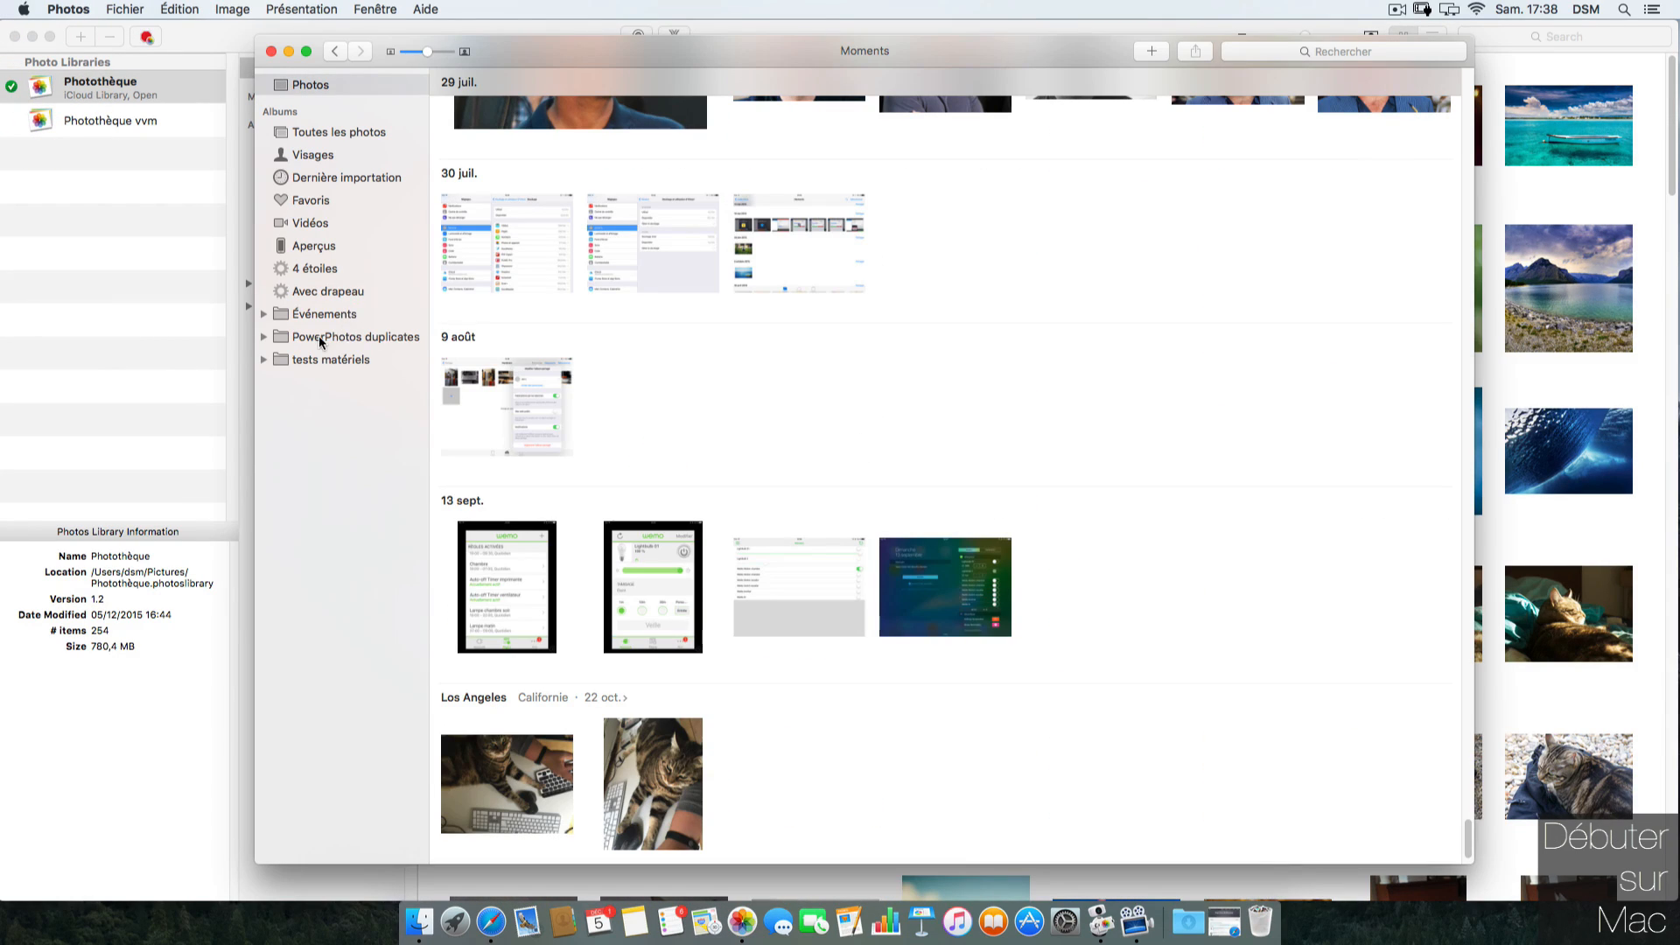
click(320, 337)
click(262, 337)
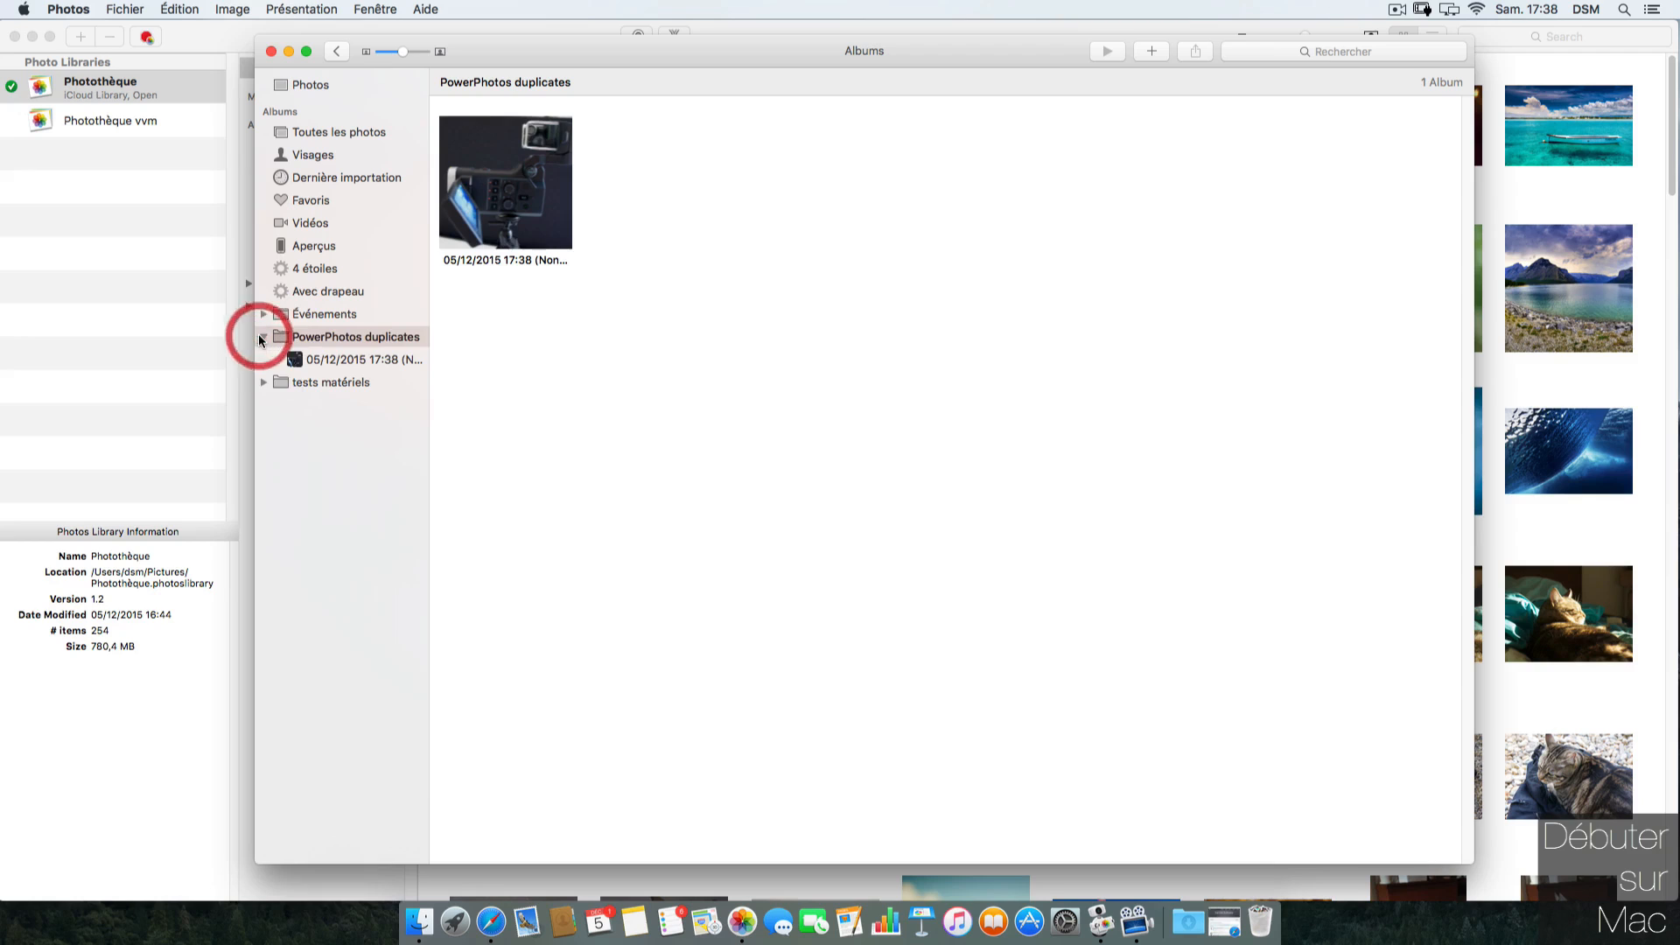
click(356, 359)
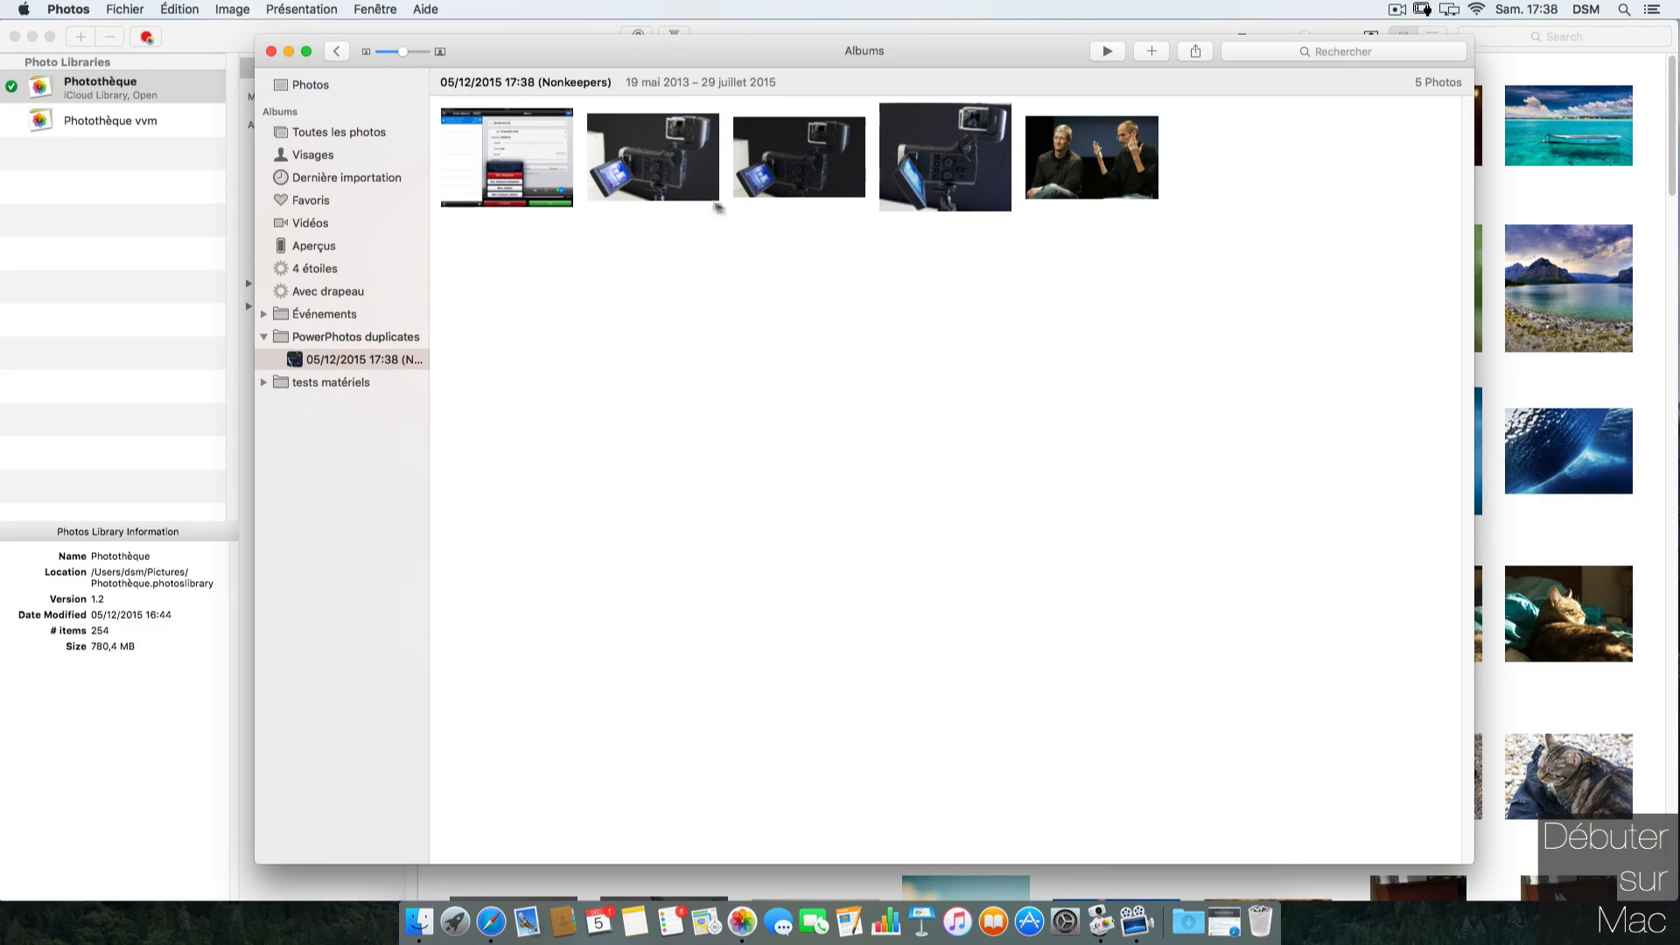
click(264, 337)
click(551, 199)
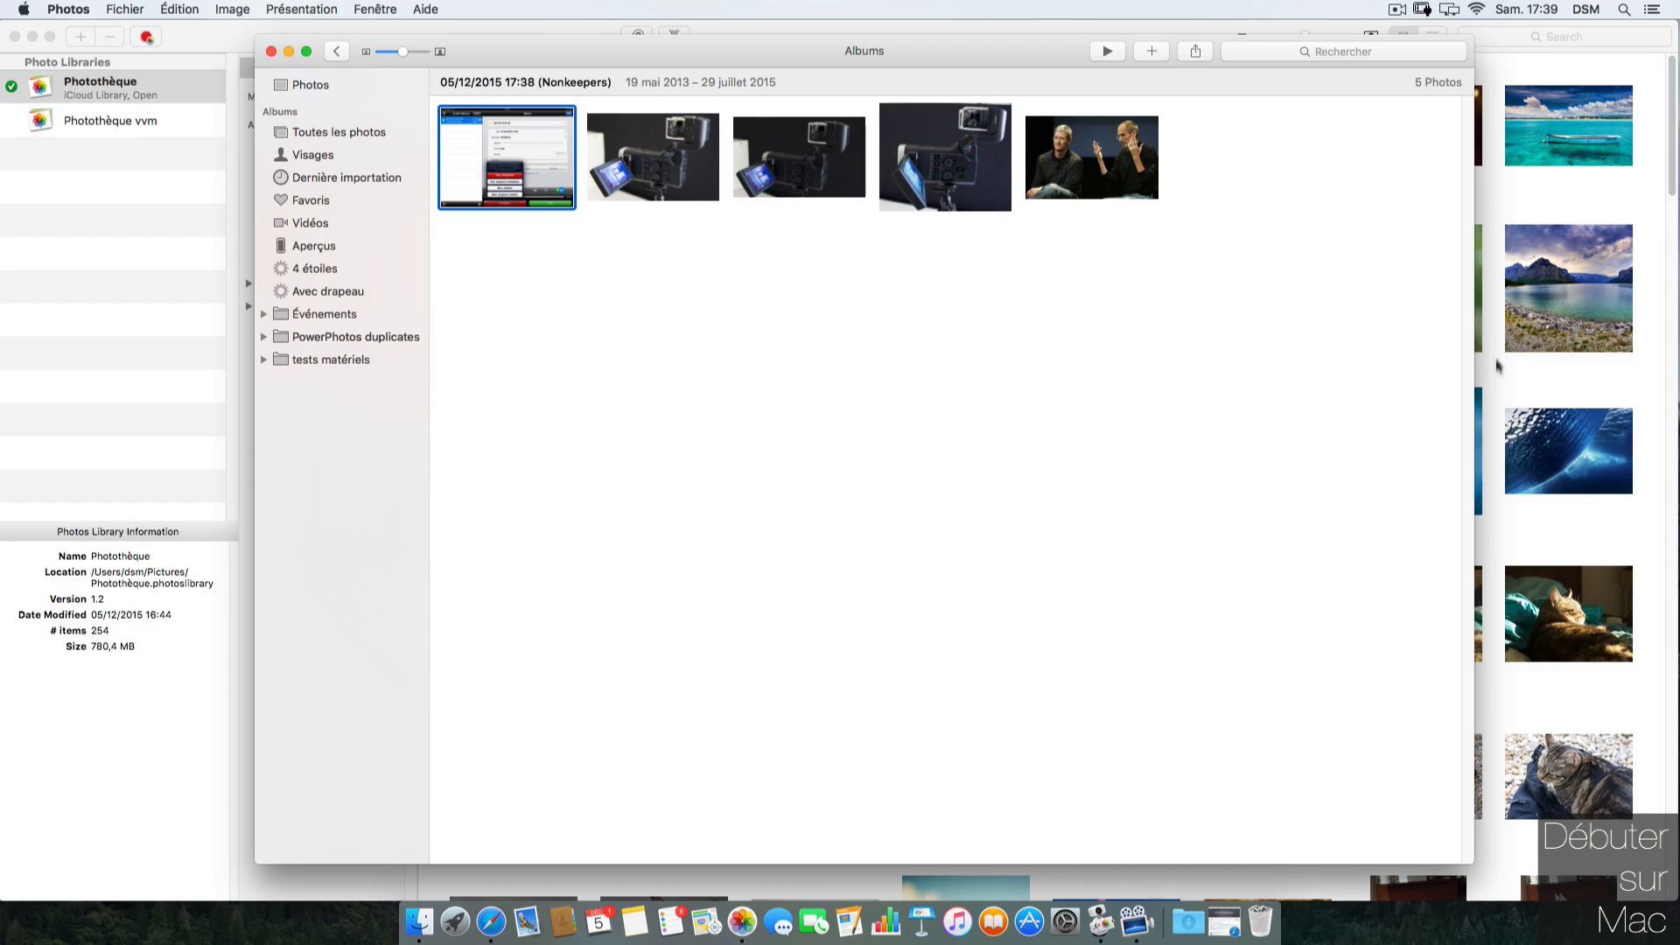
drag(499, 53, 344, 56)
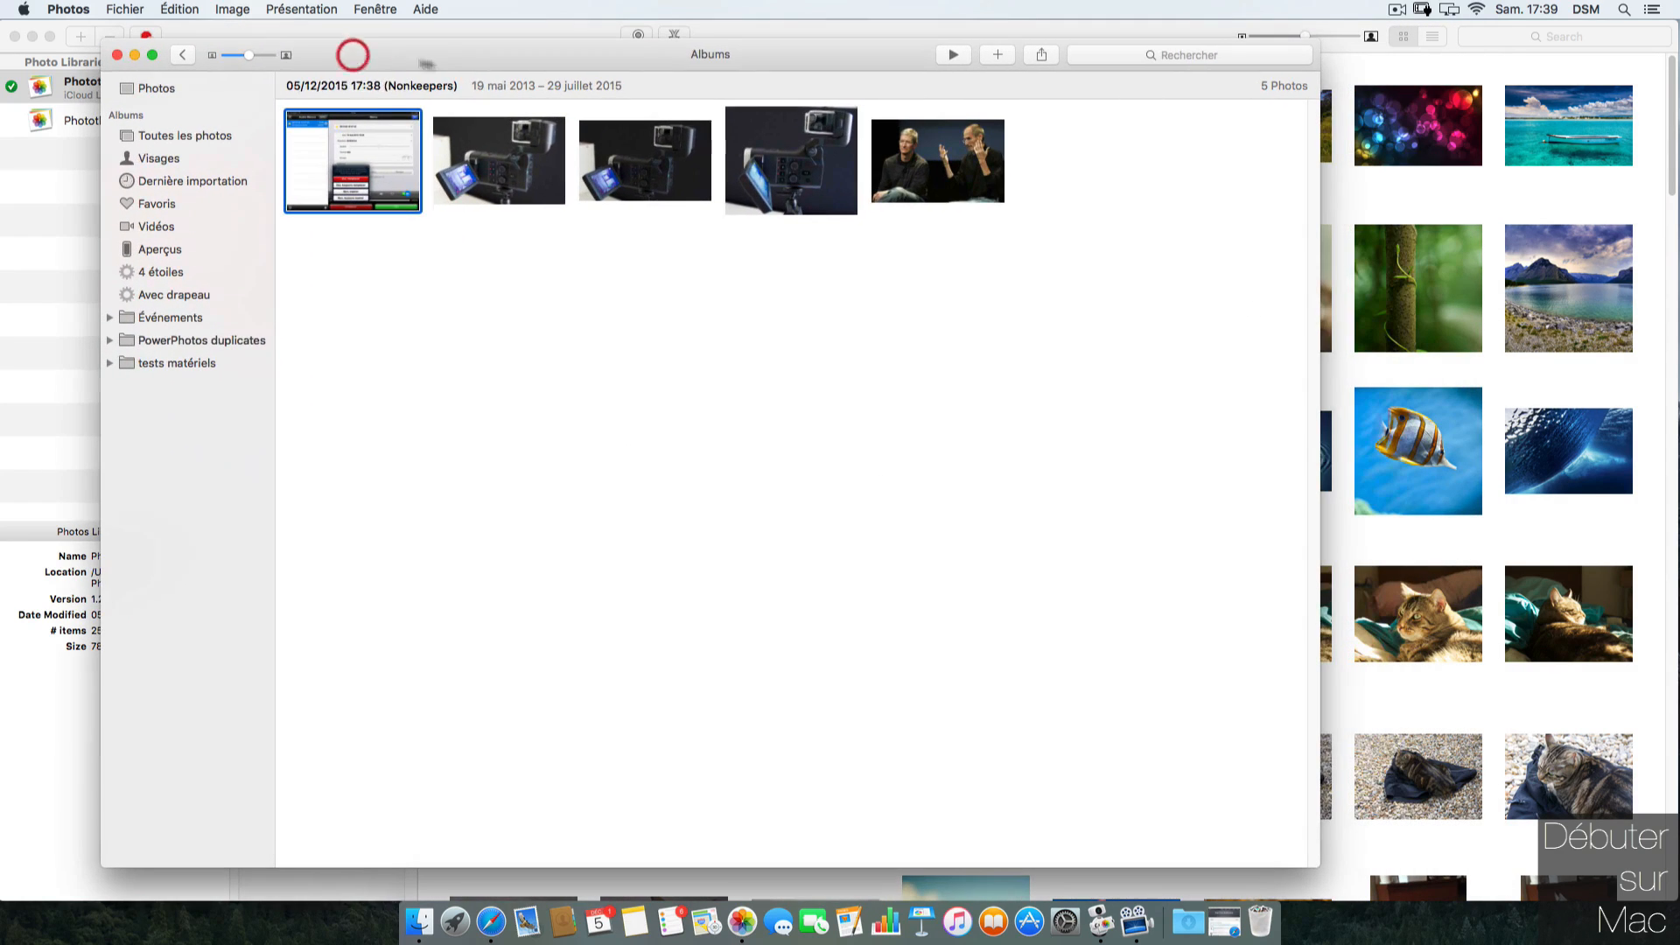
drag(502, 59, 511, 74)
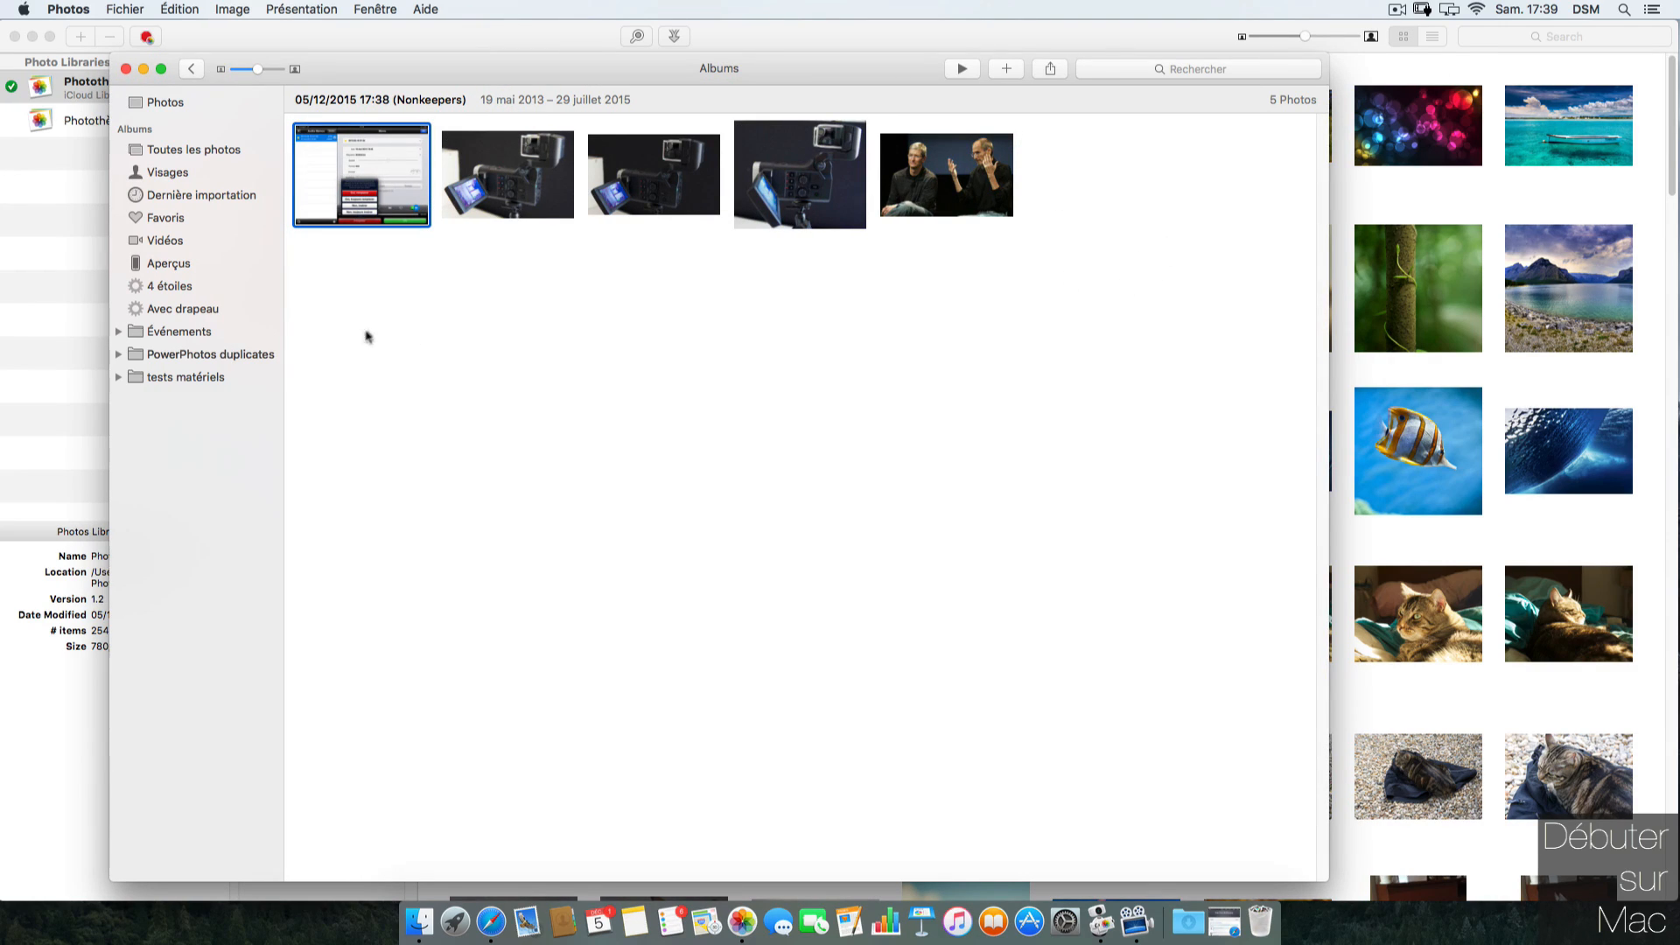
drag(415, 29, 423, 29)
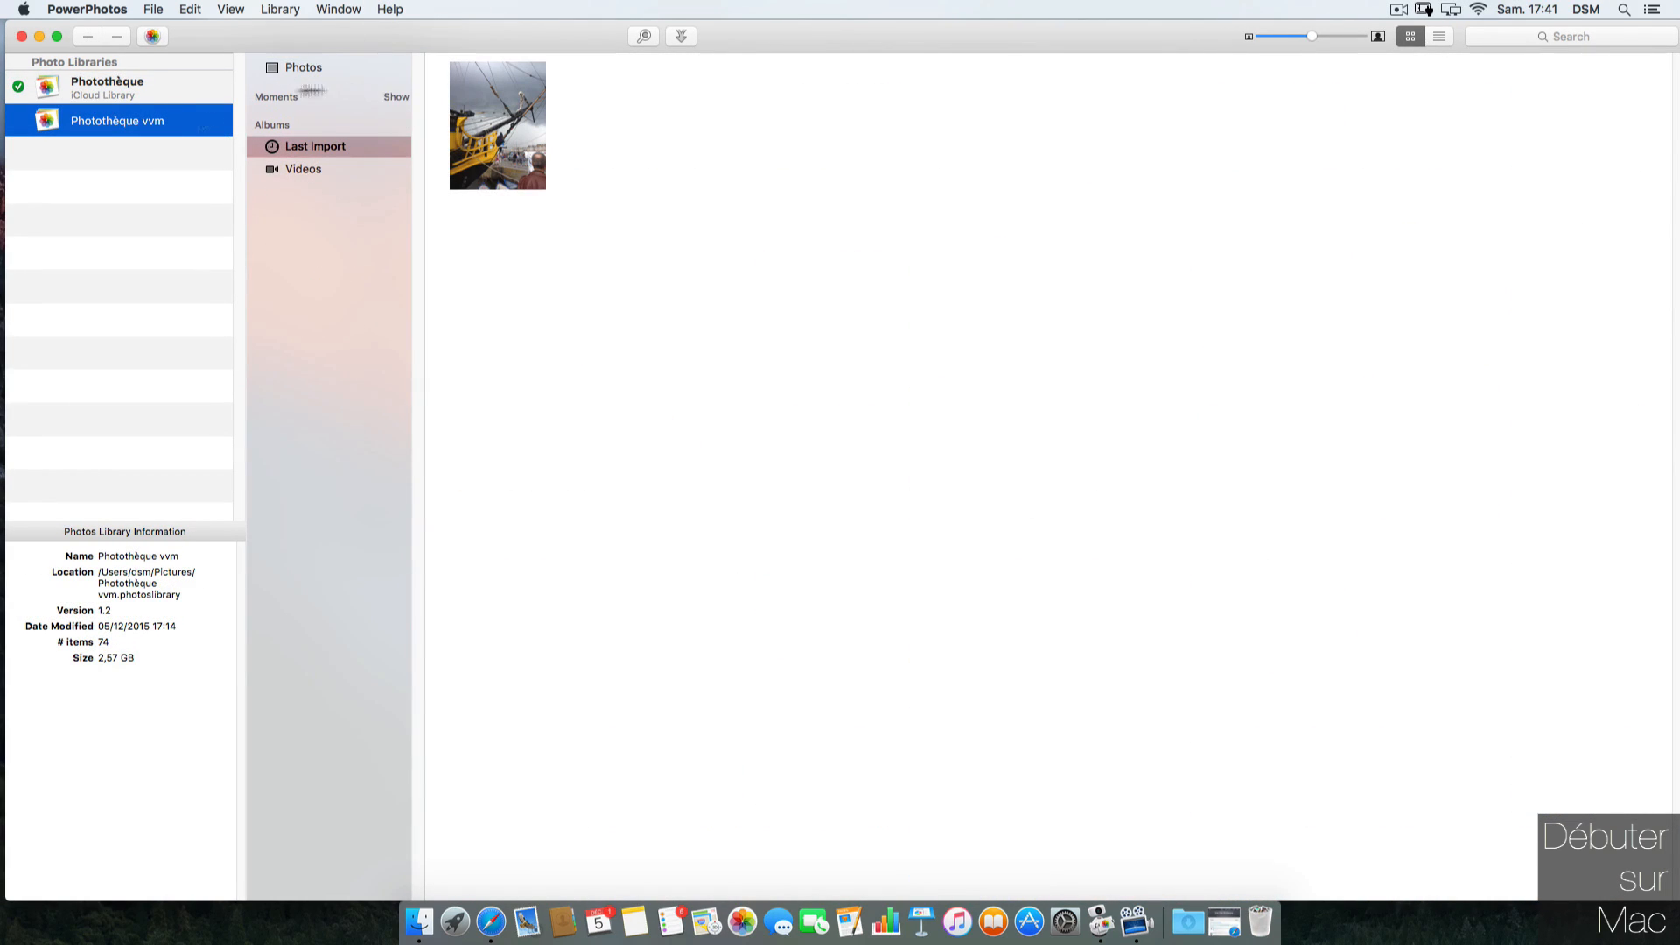
Step: Run a duplicate search across Photothèque and Photothèque vvm
click(169, 92)
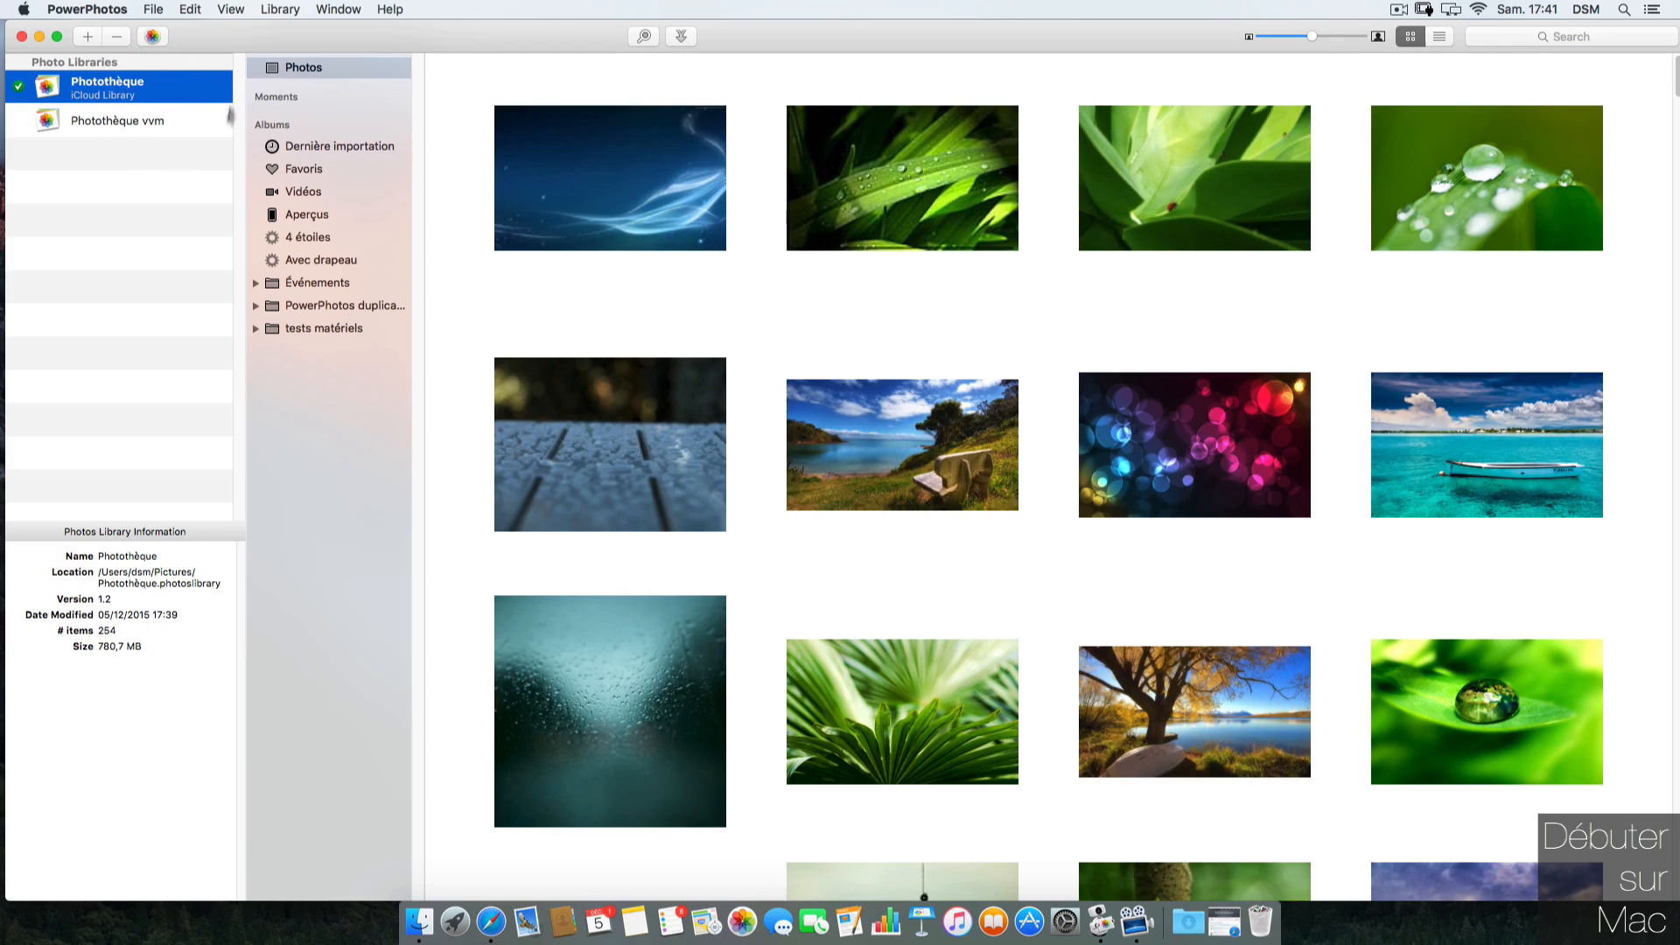
click(681, 36)
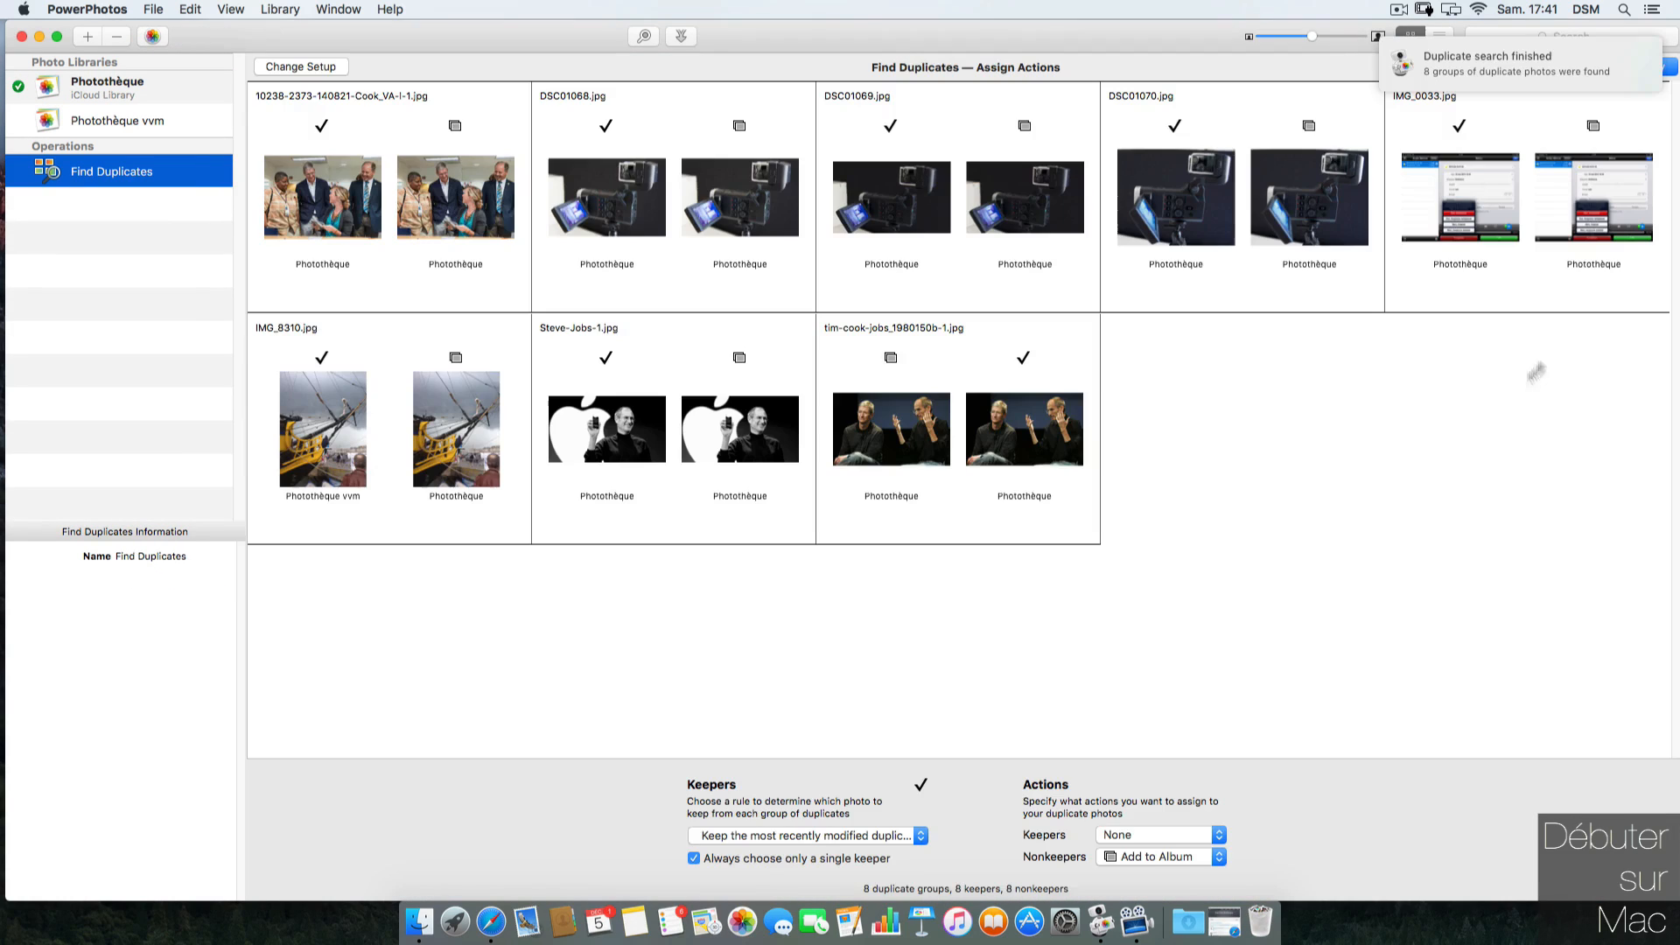
click(1391, 458)
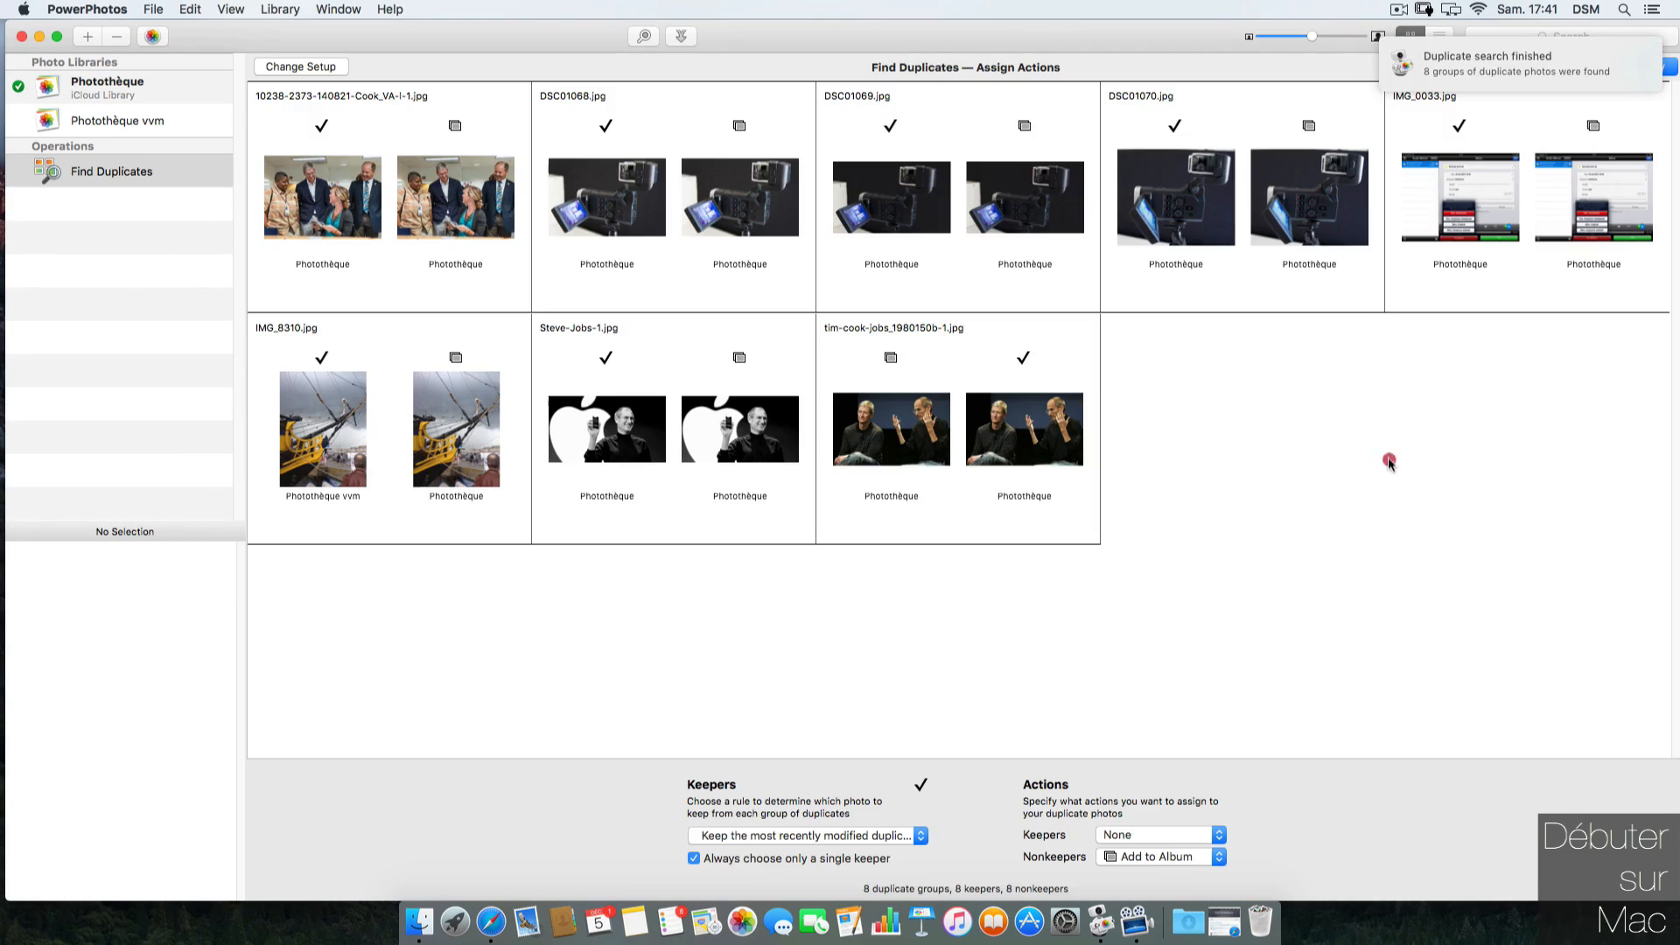
Step: Compare the details of the two DSC01068.jpg copies, reveal the keeper's file in Finder and close the Finder window
click(973, 302)
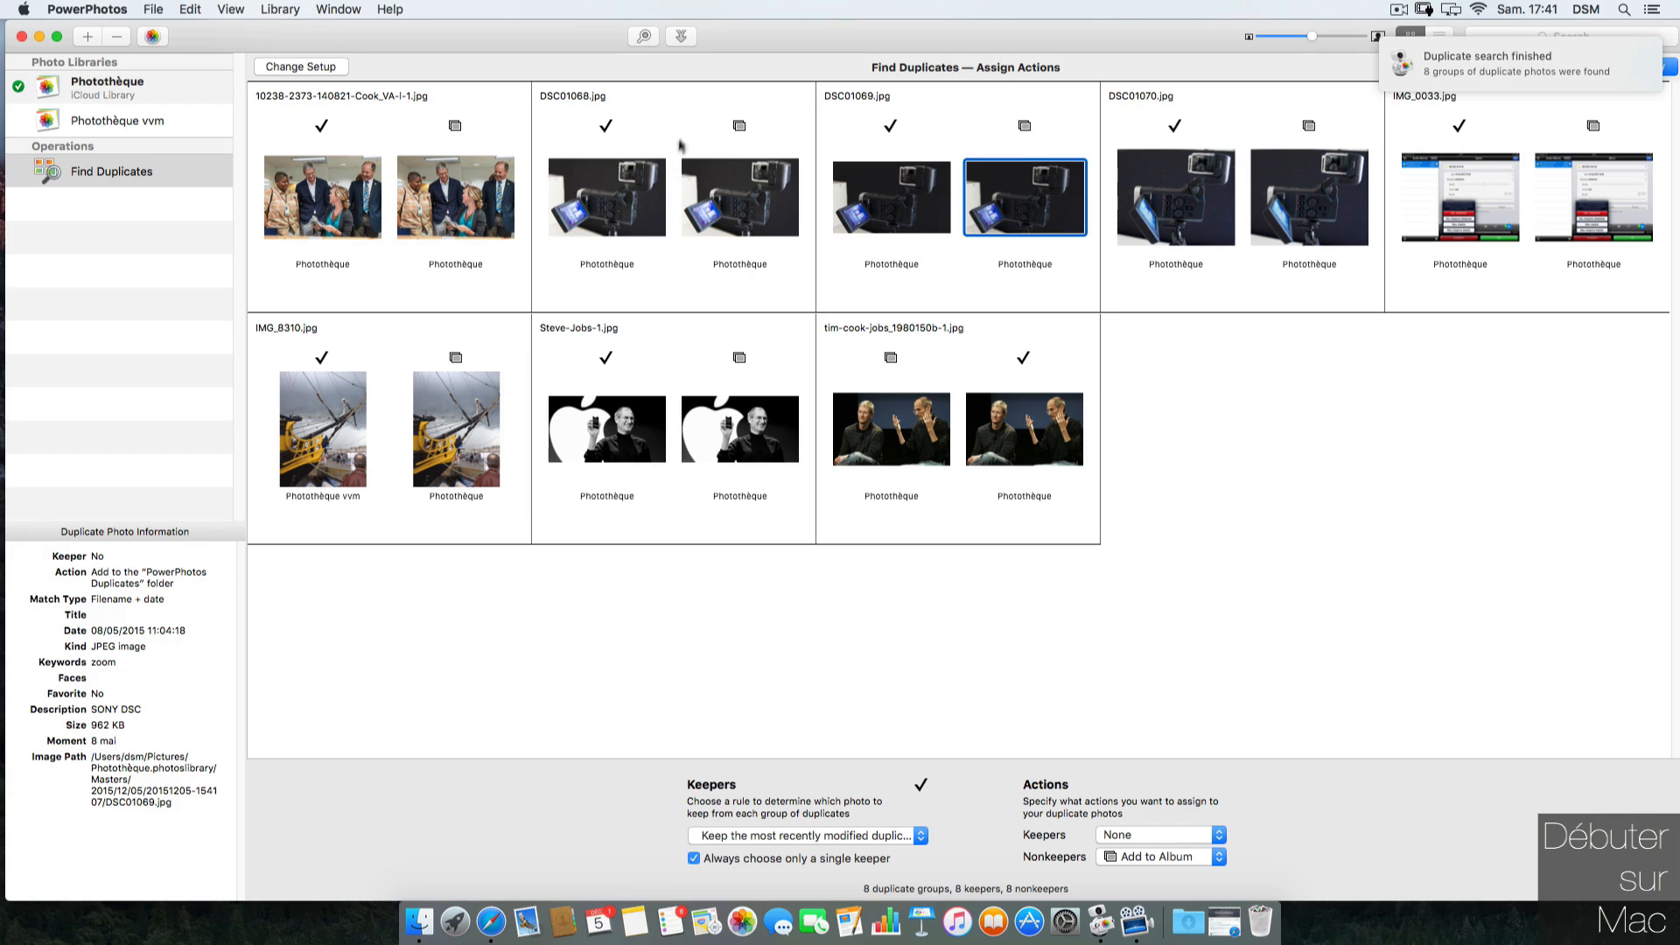
click(604, 130)
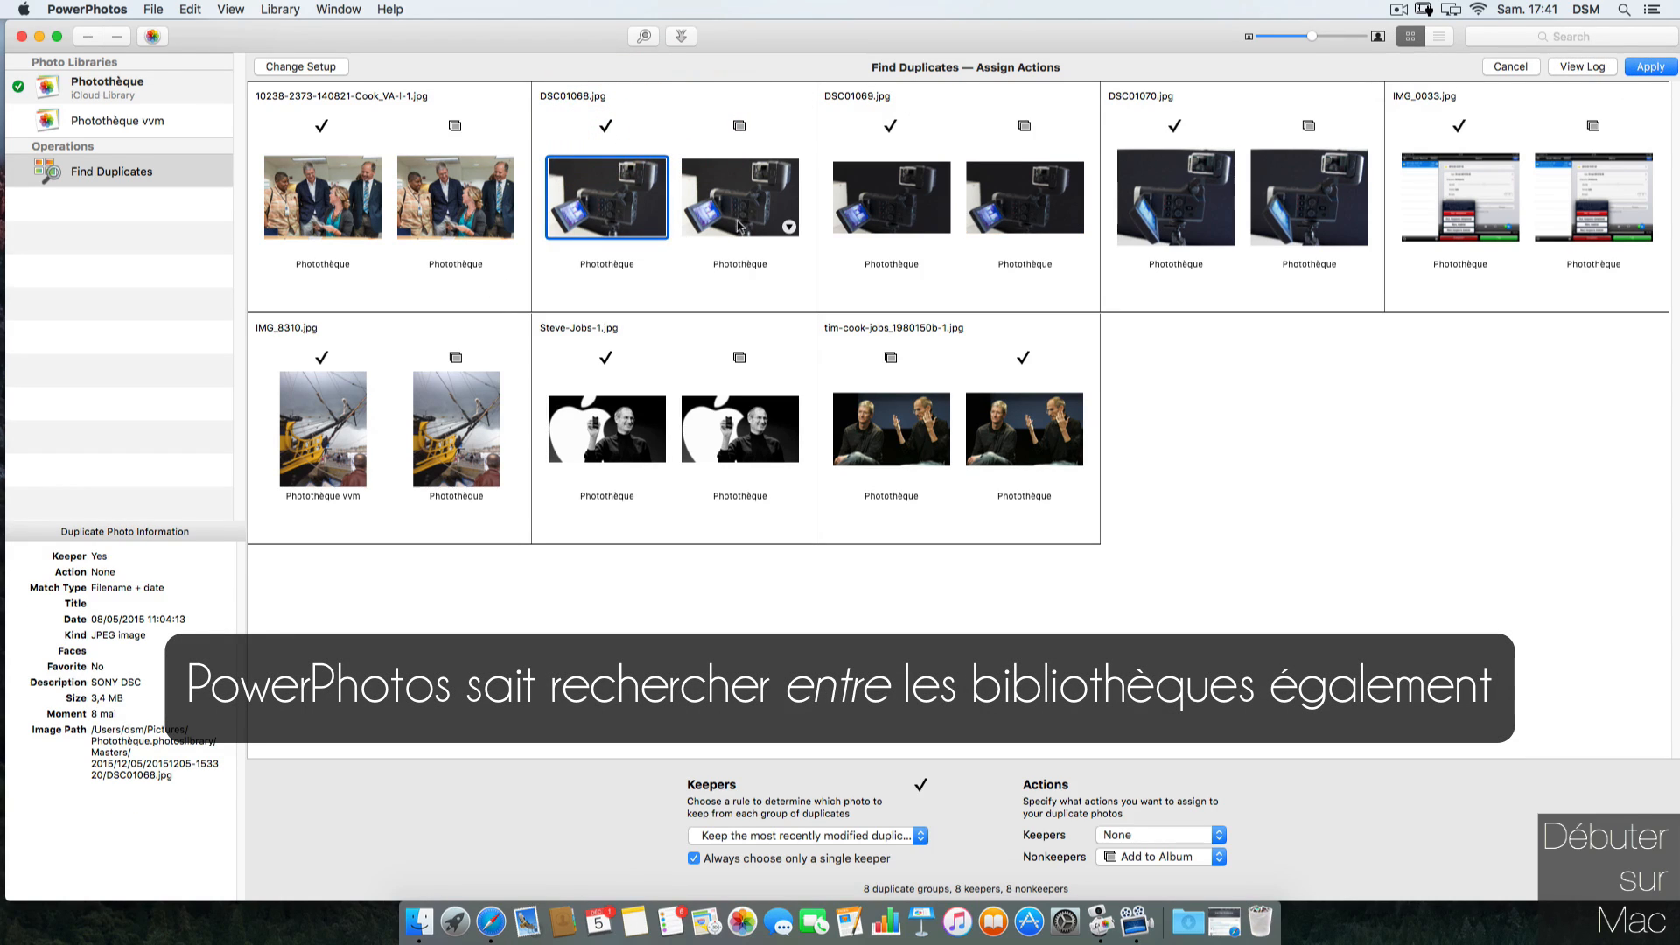
click(760, 199)
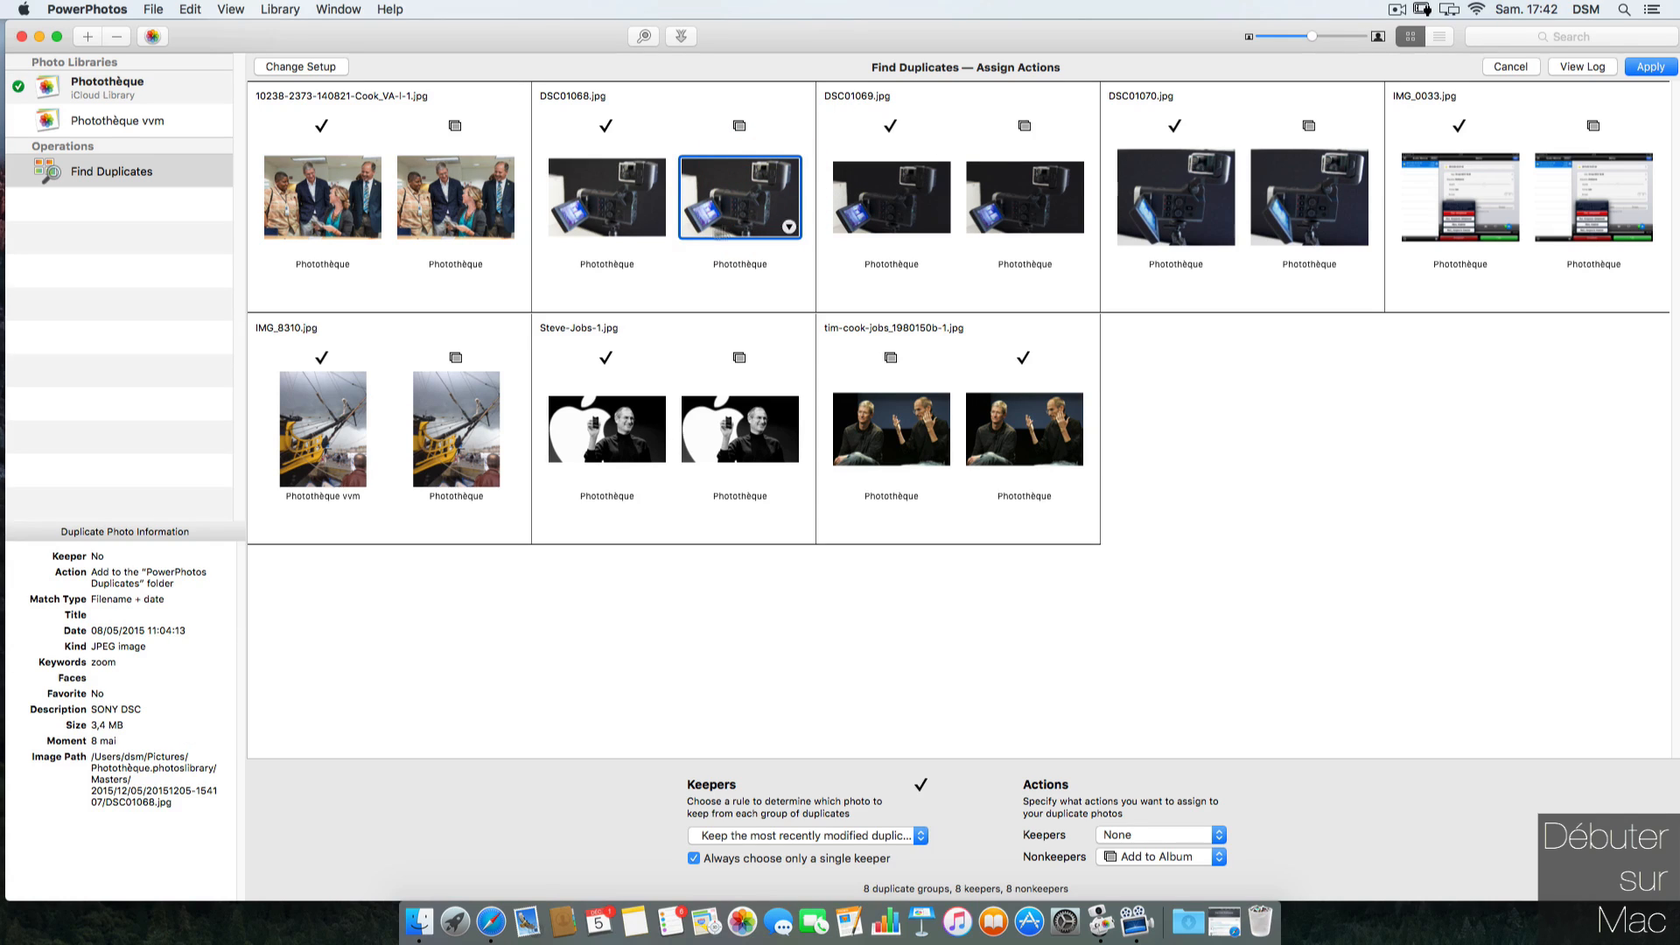
click(657, 228)
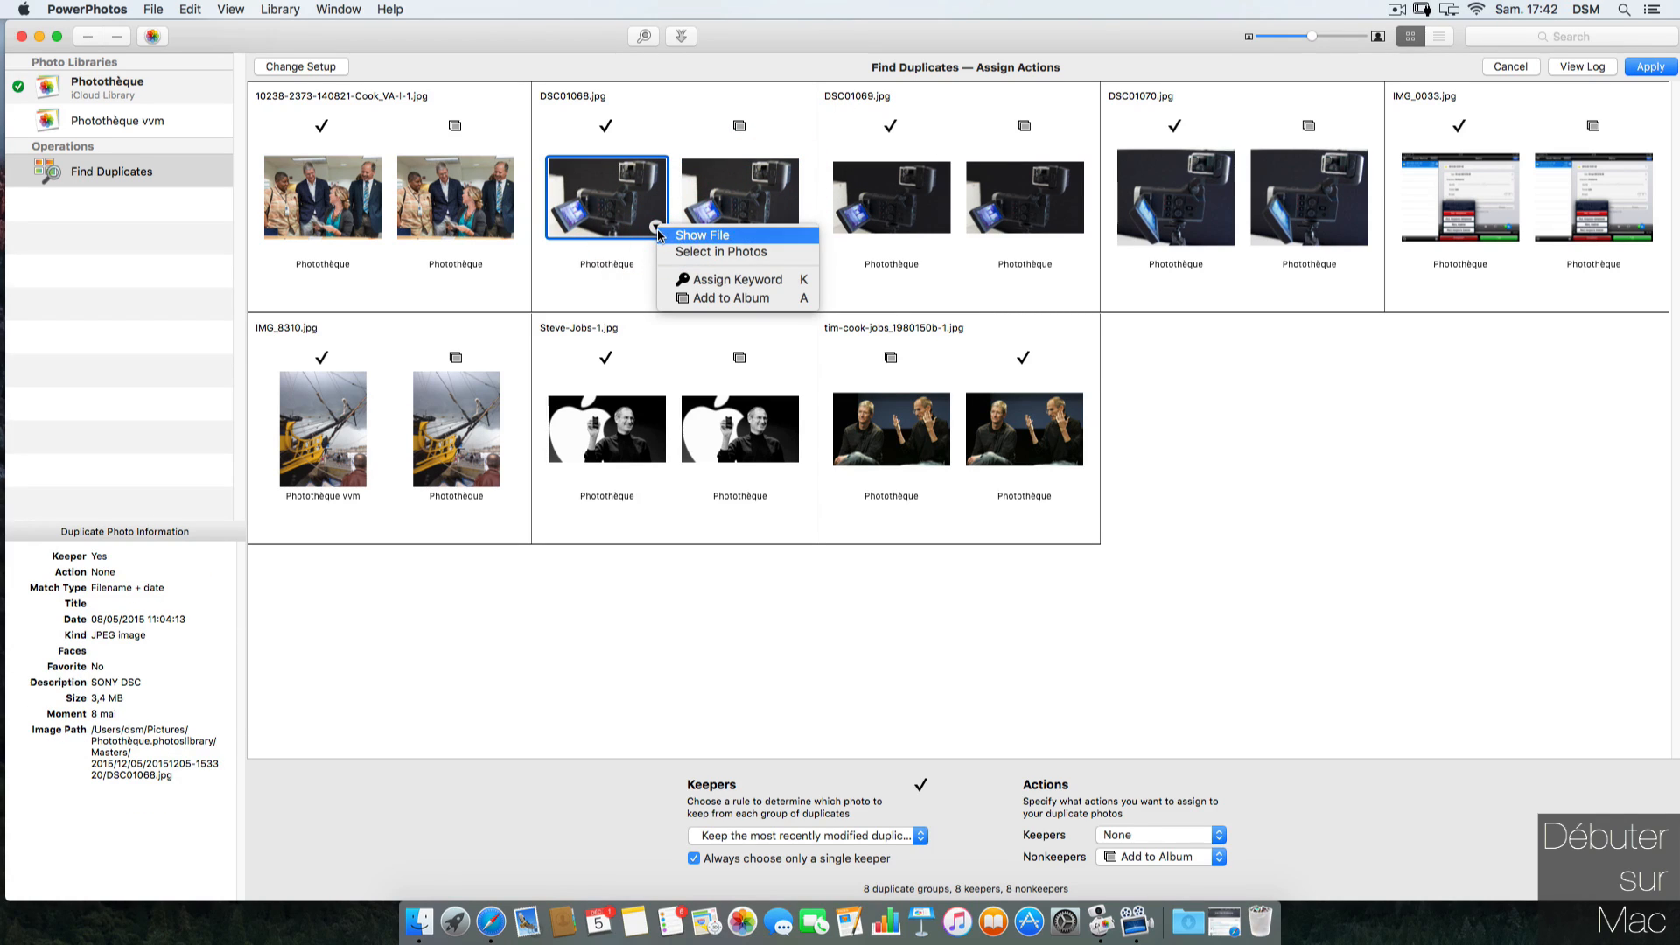
click(696, 236)
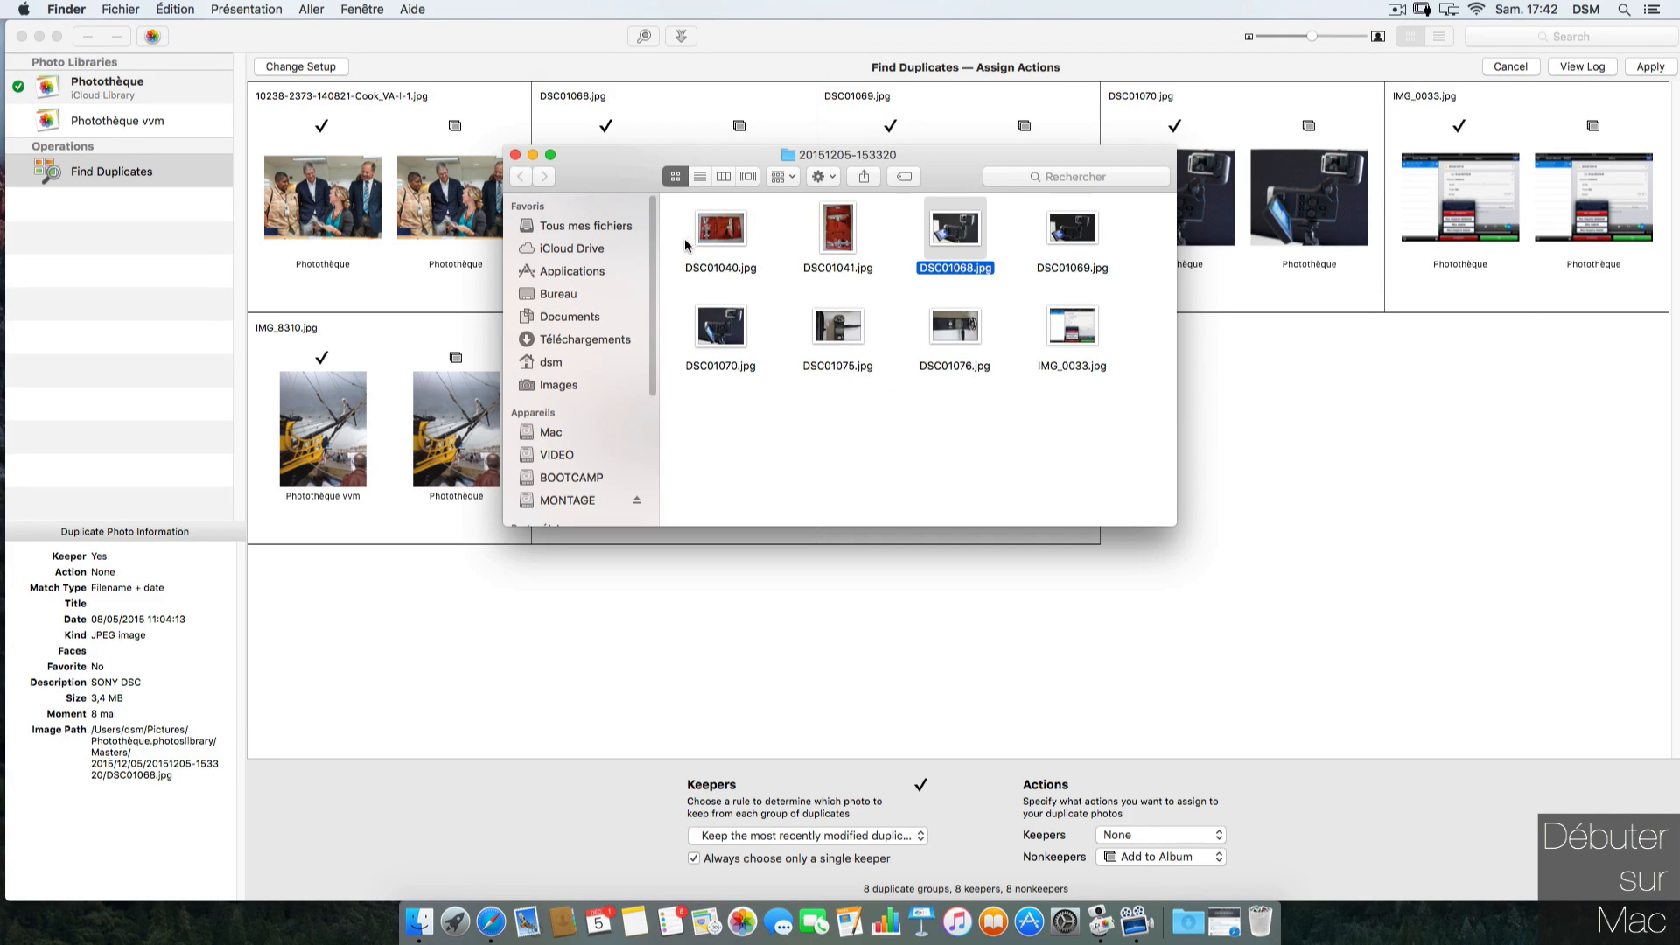
click(514, 156)
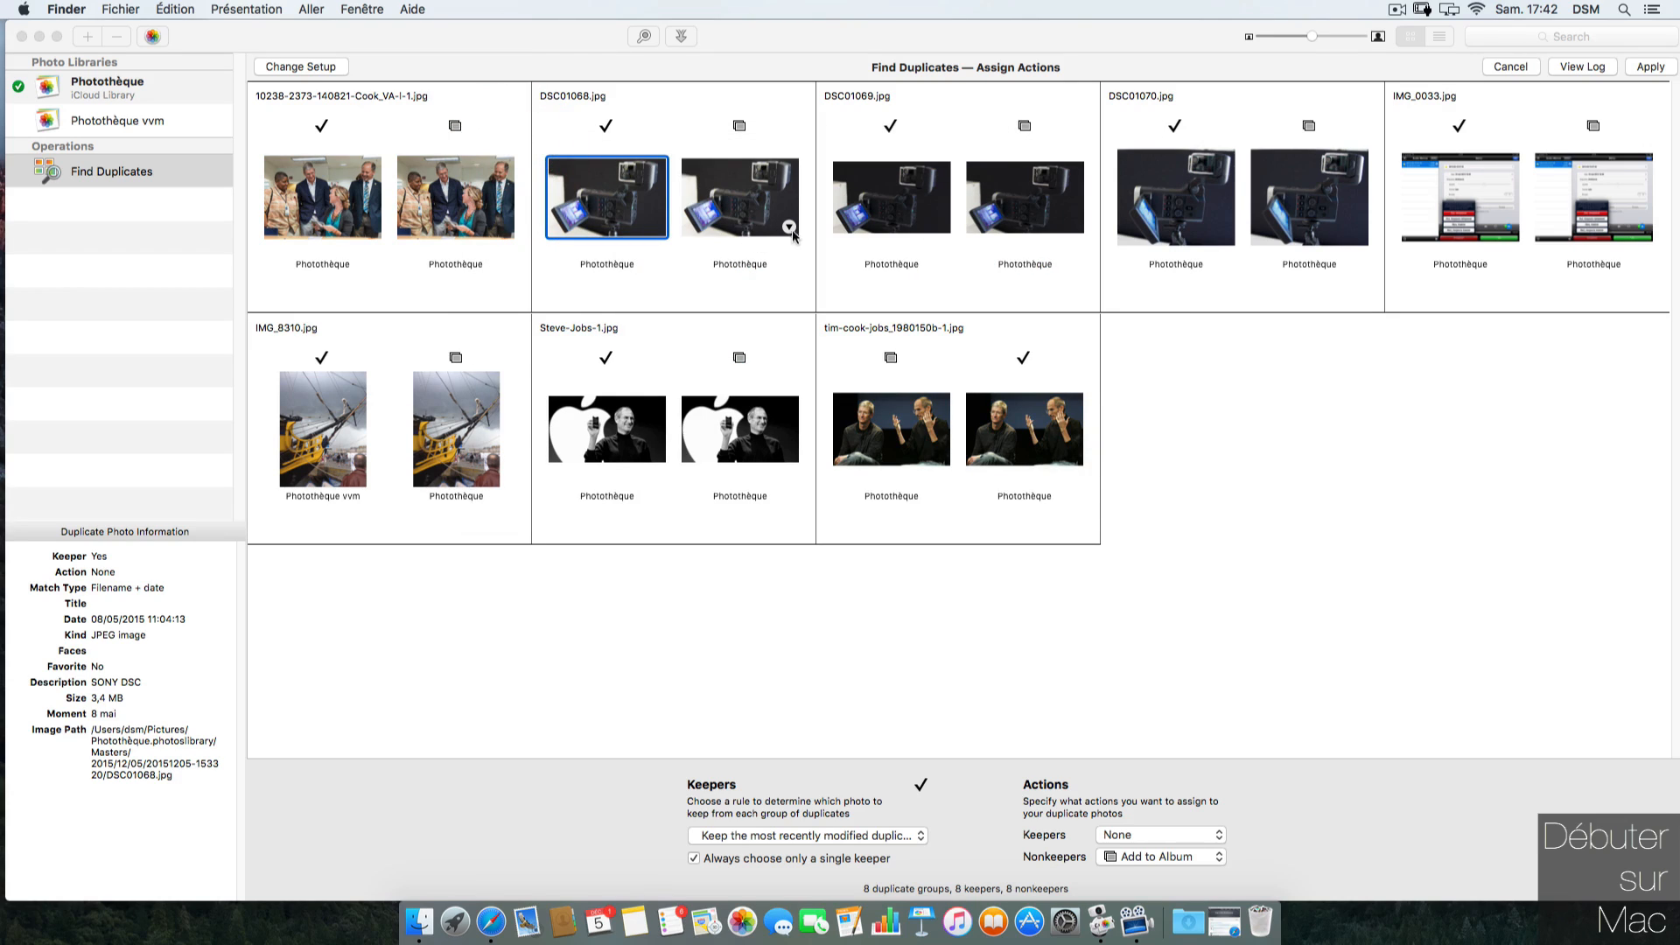
Step: Mark the second copy of DSC01068.jpg as the keeper of its duplicate group
click(663, 235)
click(660, 232)
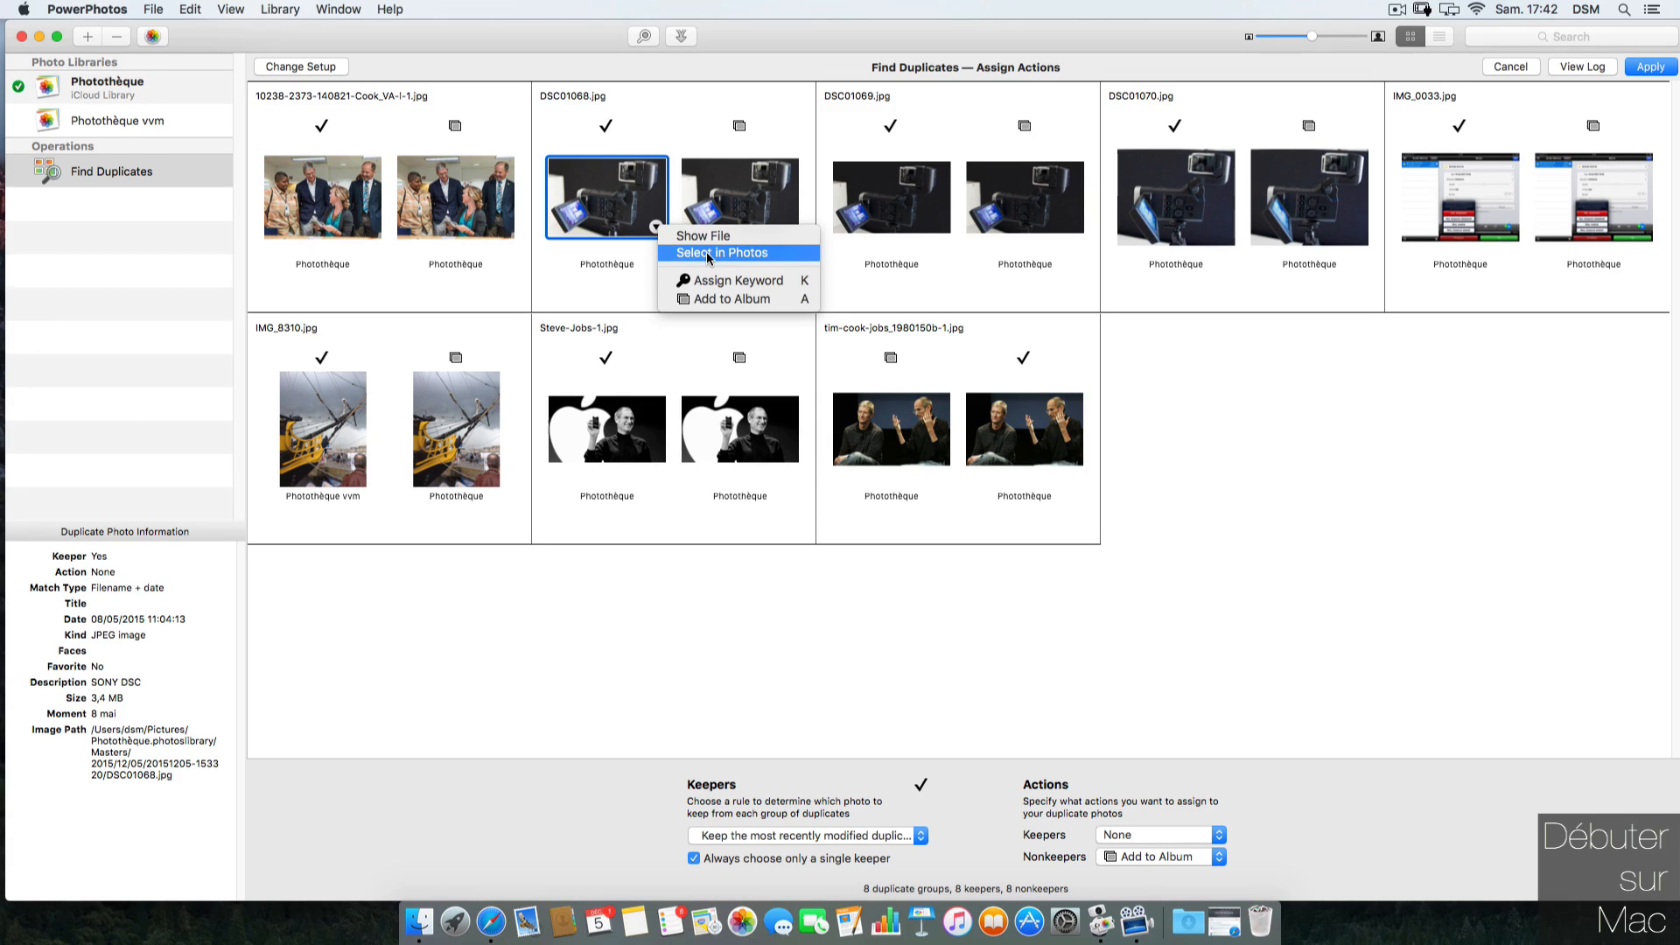
click(773, 302)
click(789, 226)
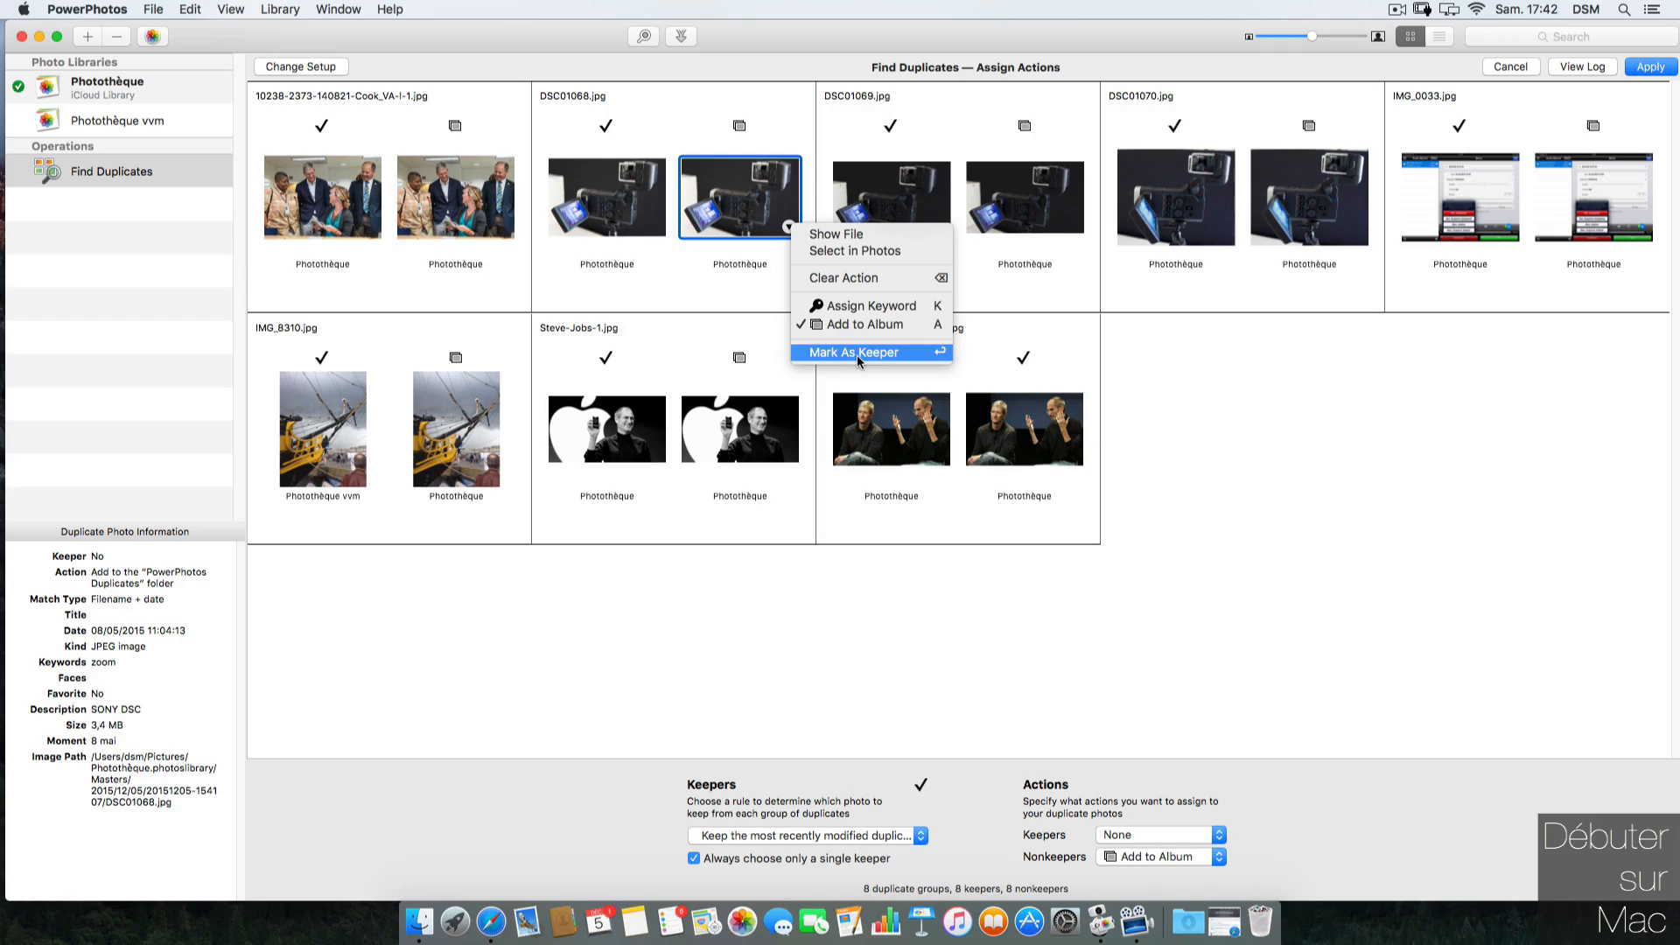
click(923, 358)
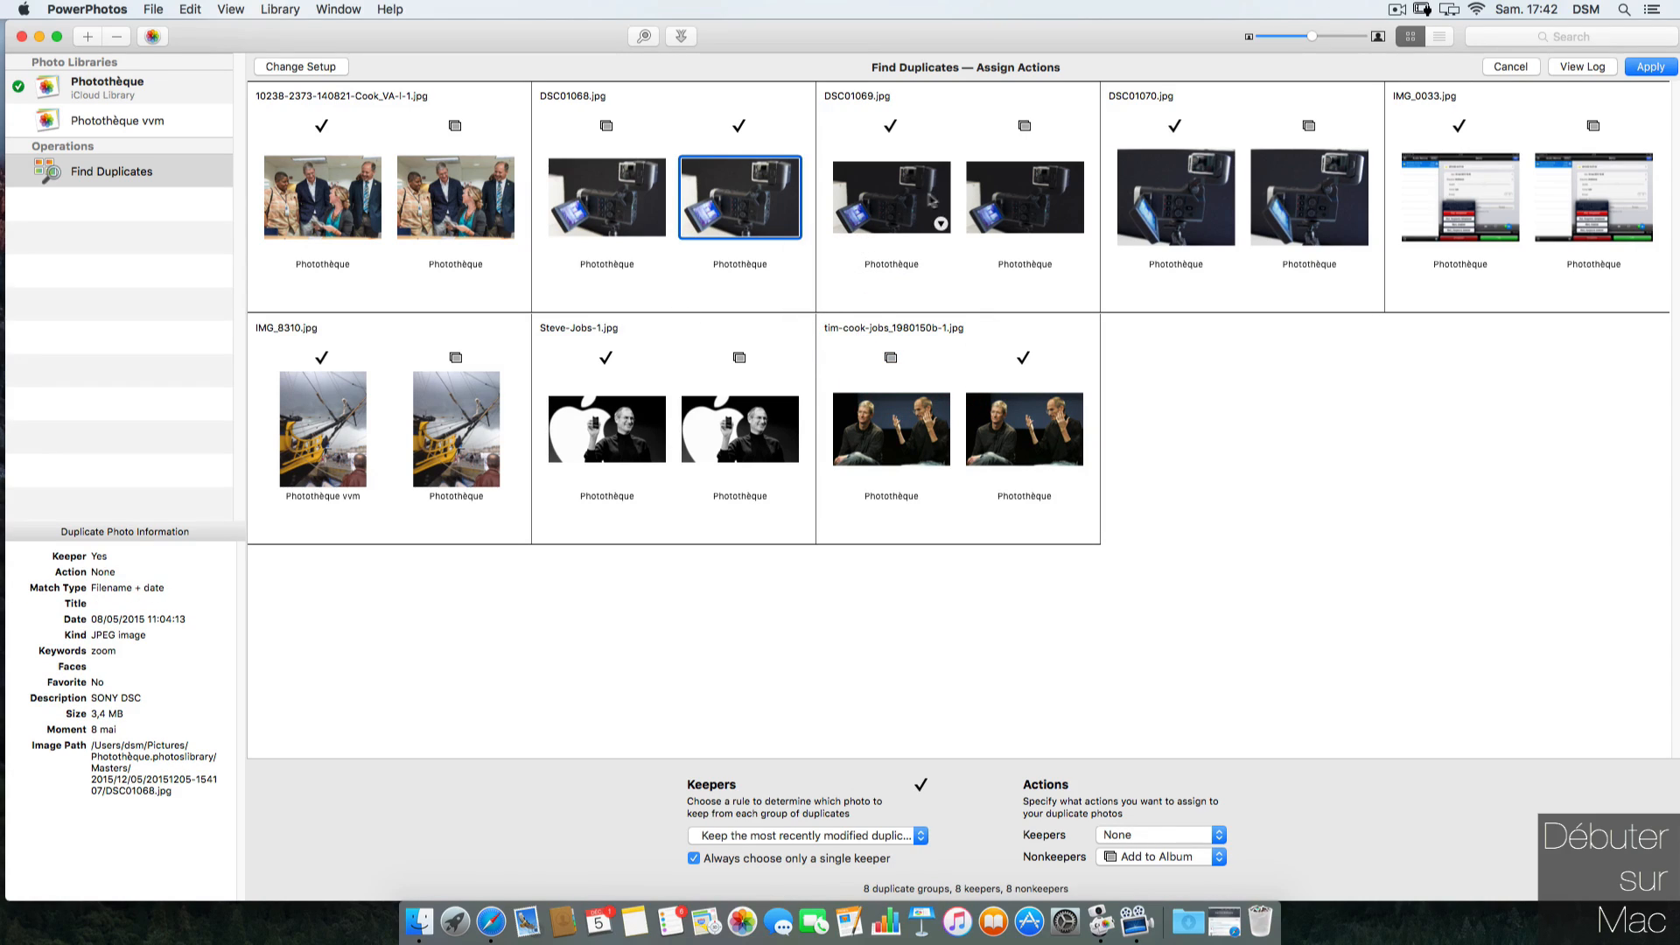
click(914, 203)
right_click(924, 199)
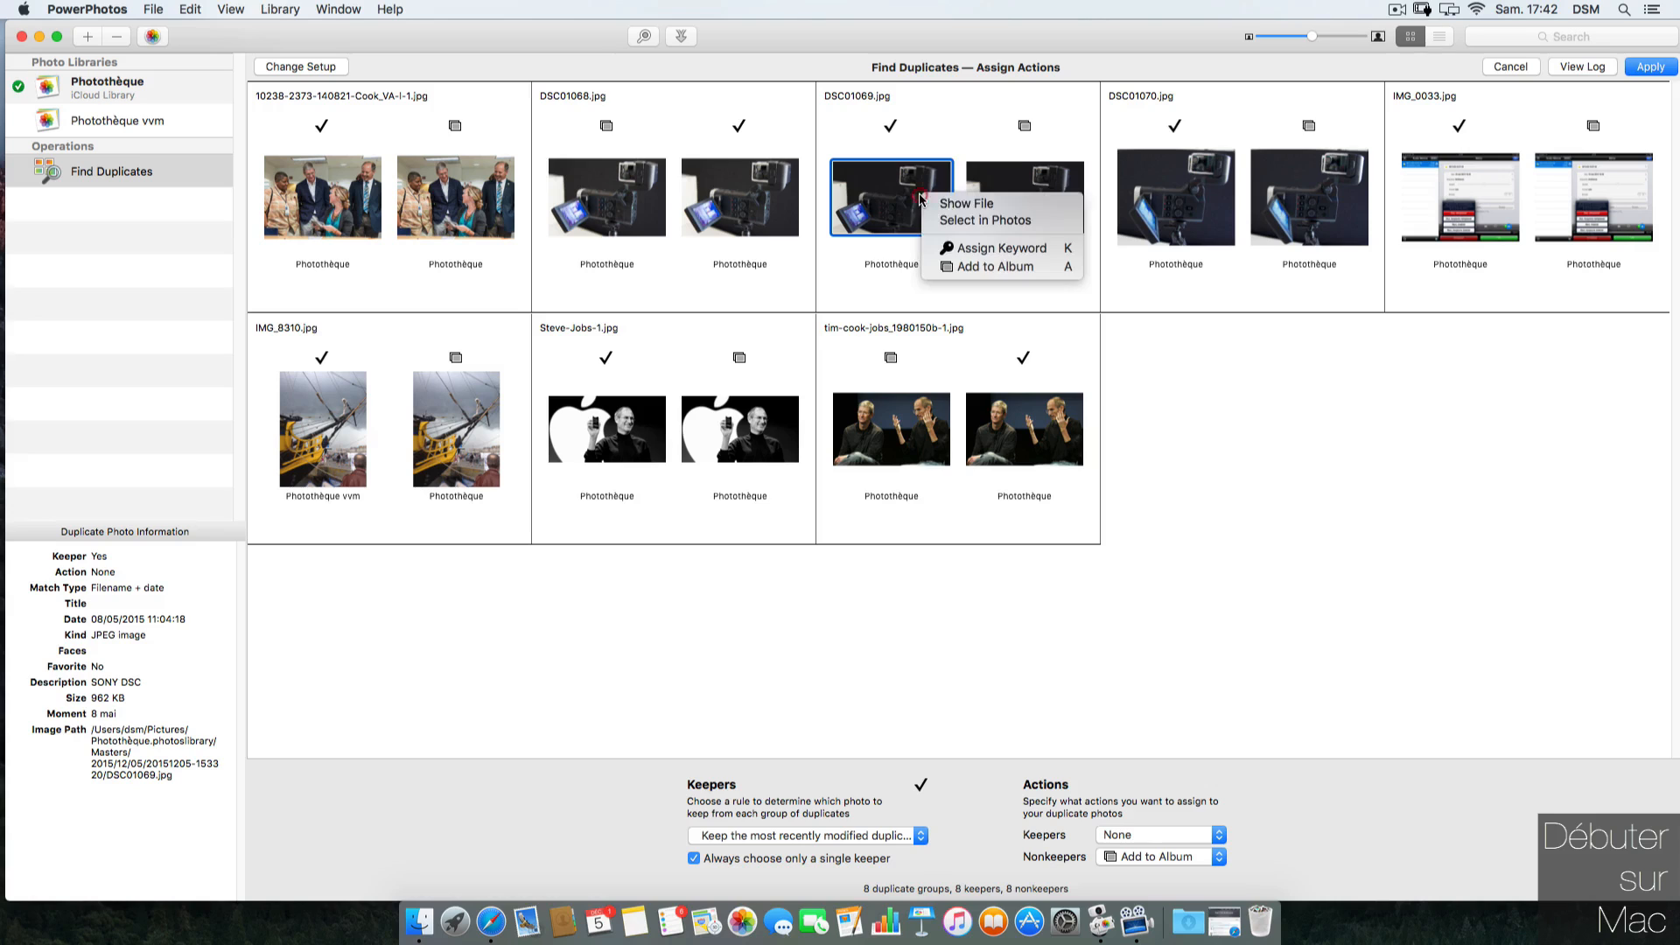
click(1059, 227)
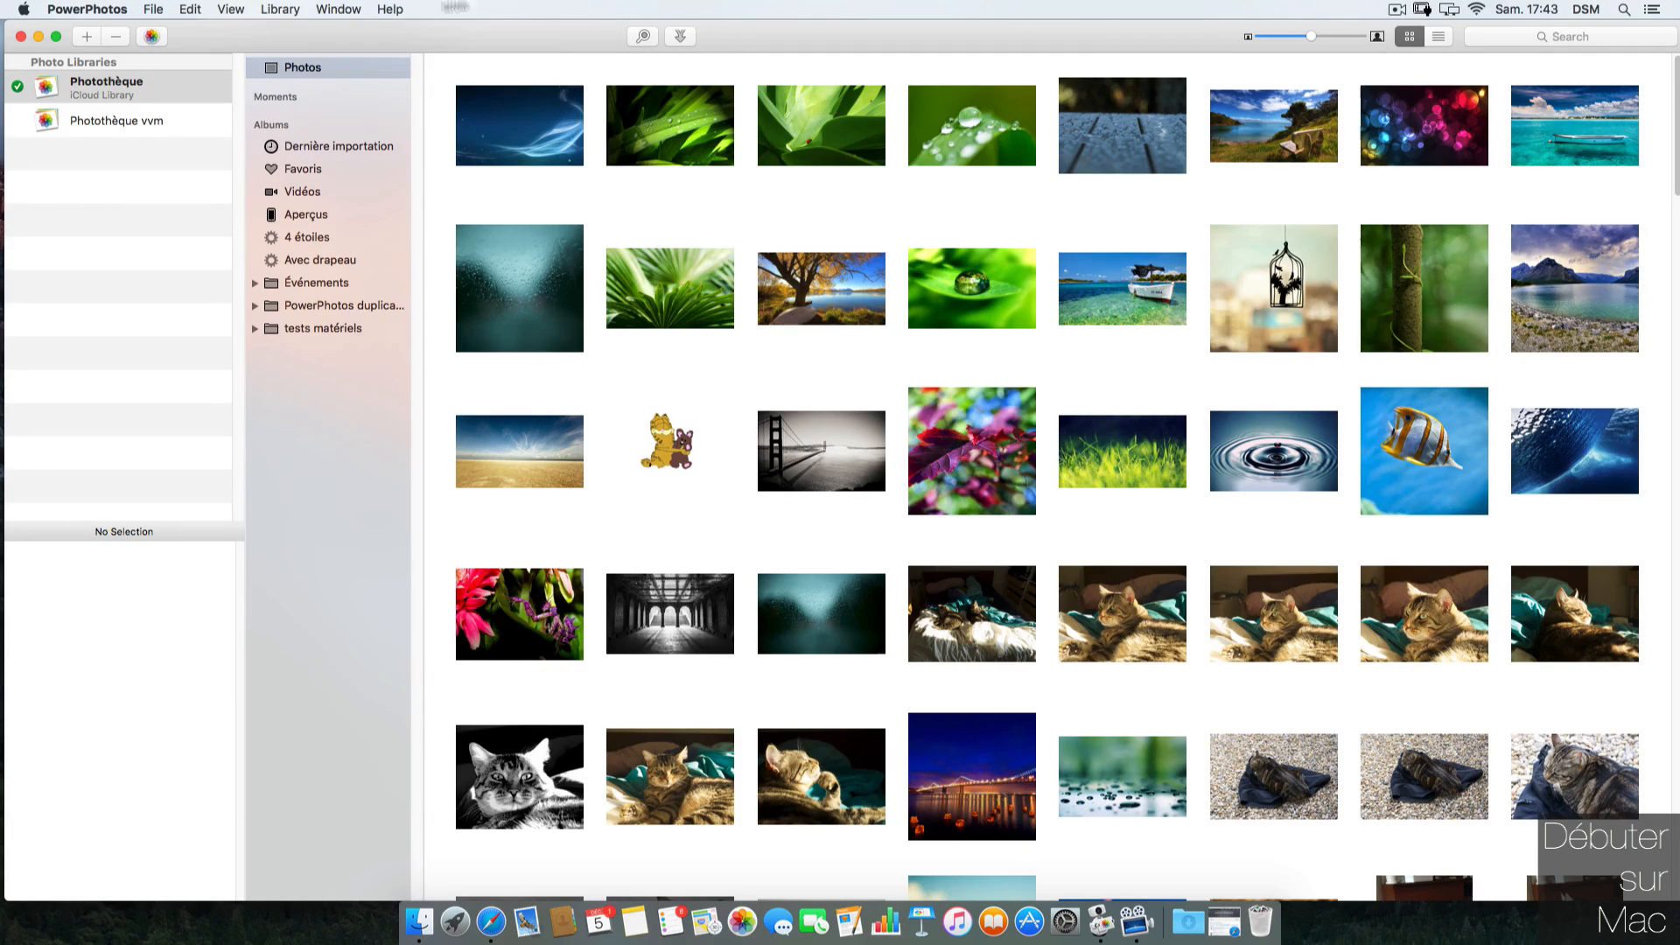
click(282, 7)
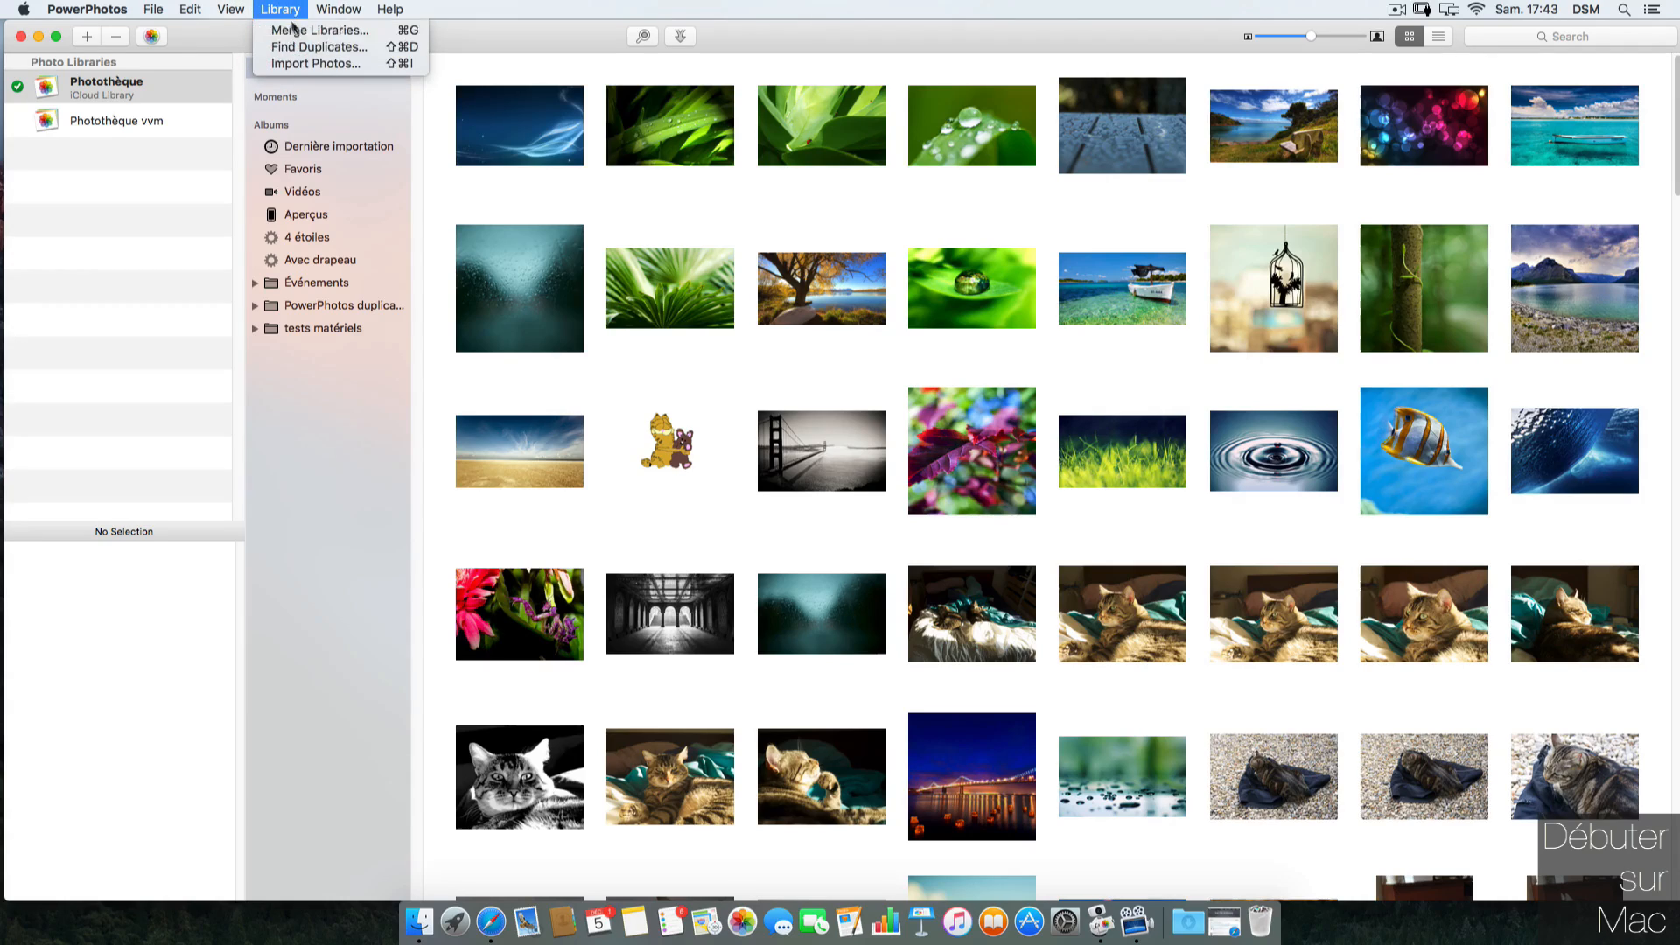
click(341, 65)
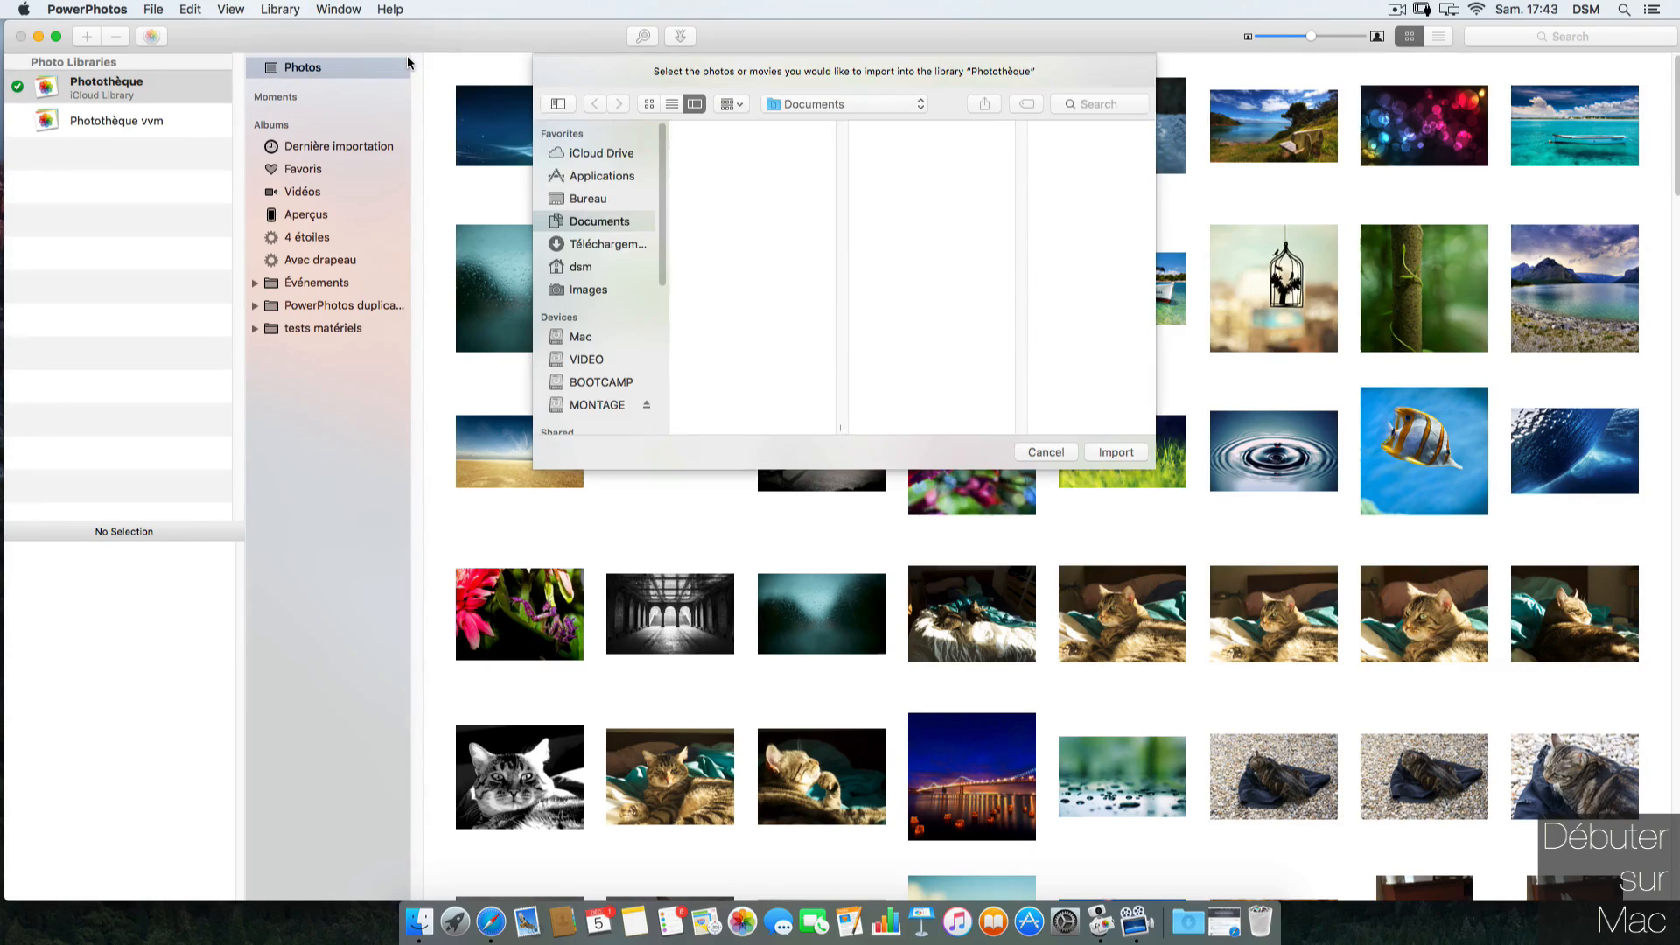
click(637, 201)
click(761, 165)
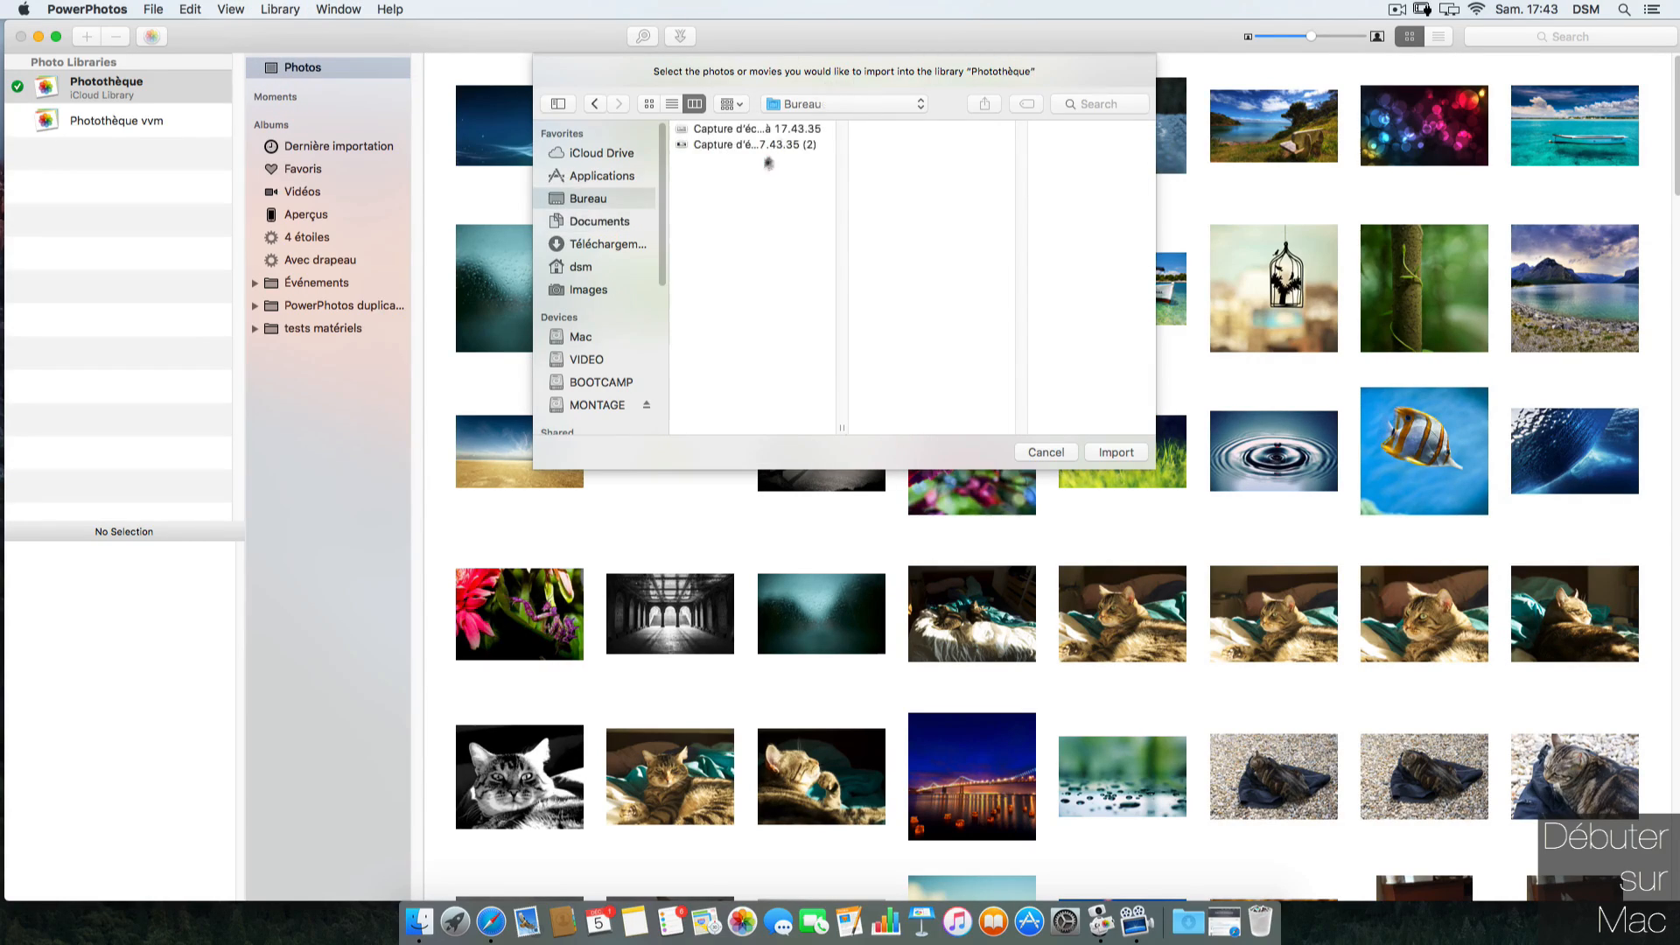
drag(740, 168, 734, 124)
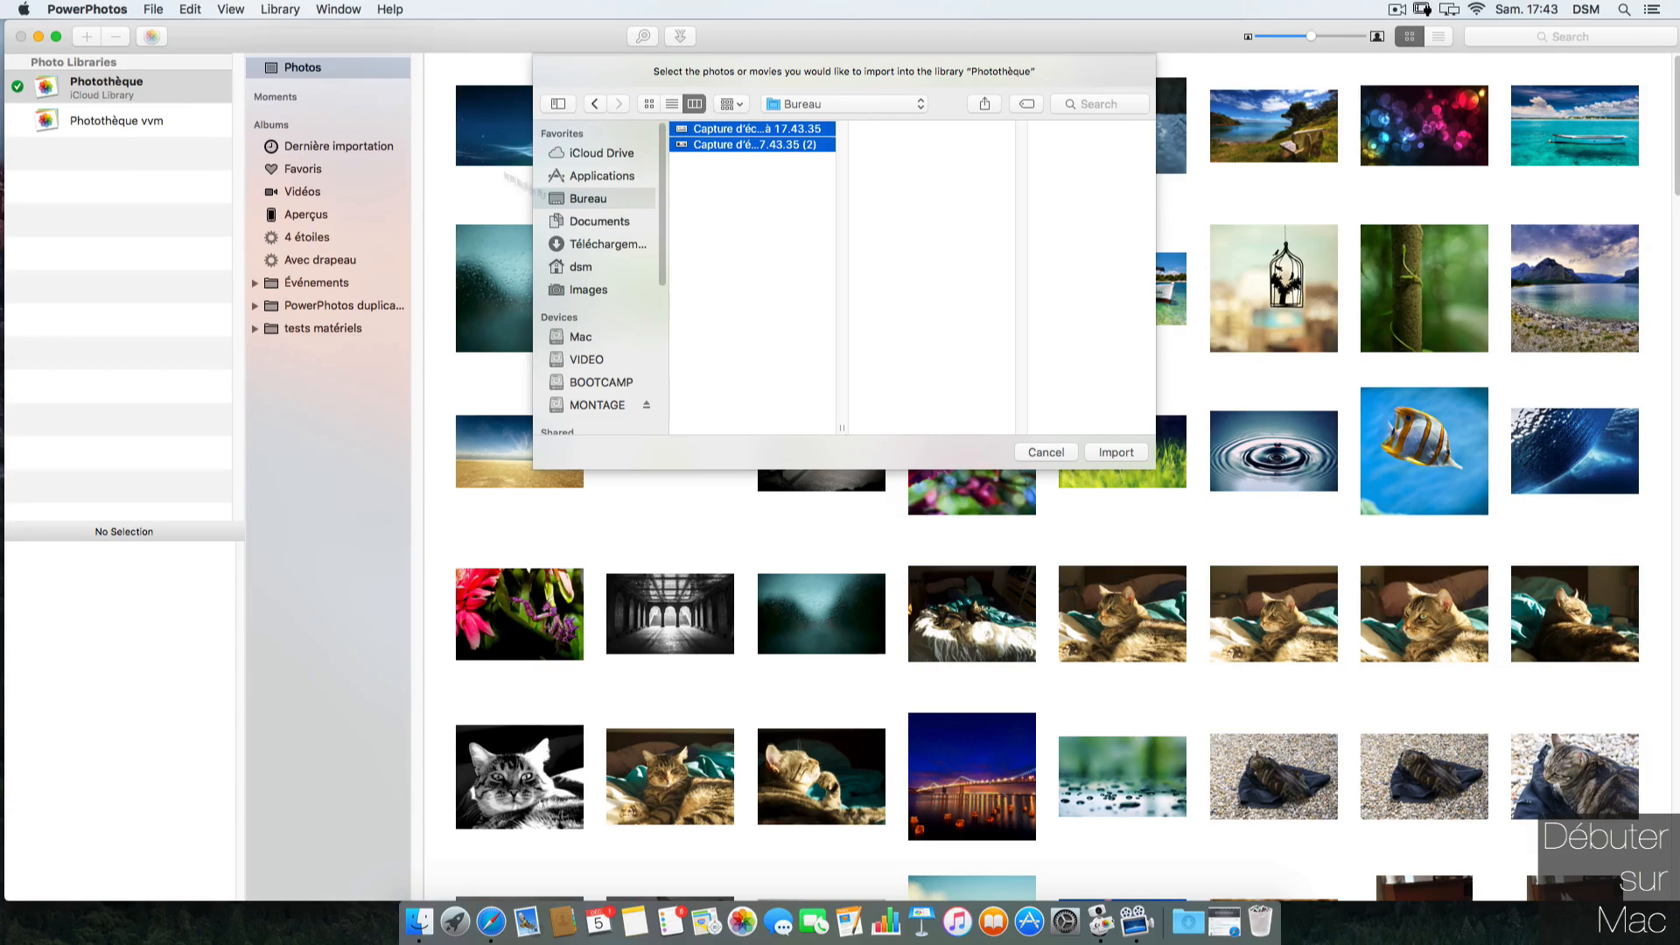
click(1044, 453)
Step: Import the two Capture d'écran screenshots from the Bureau folder into the Photothèque vvm library
click(153, 132)
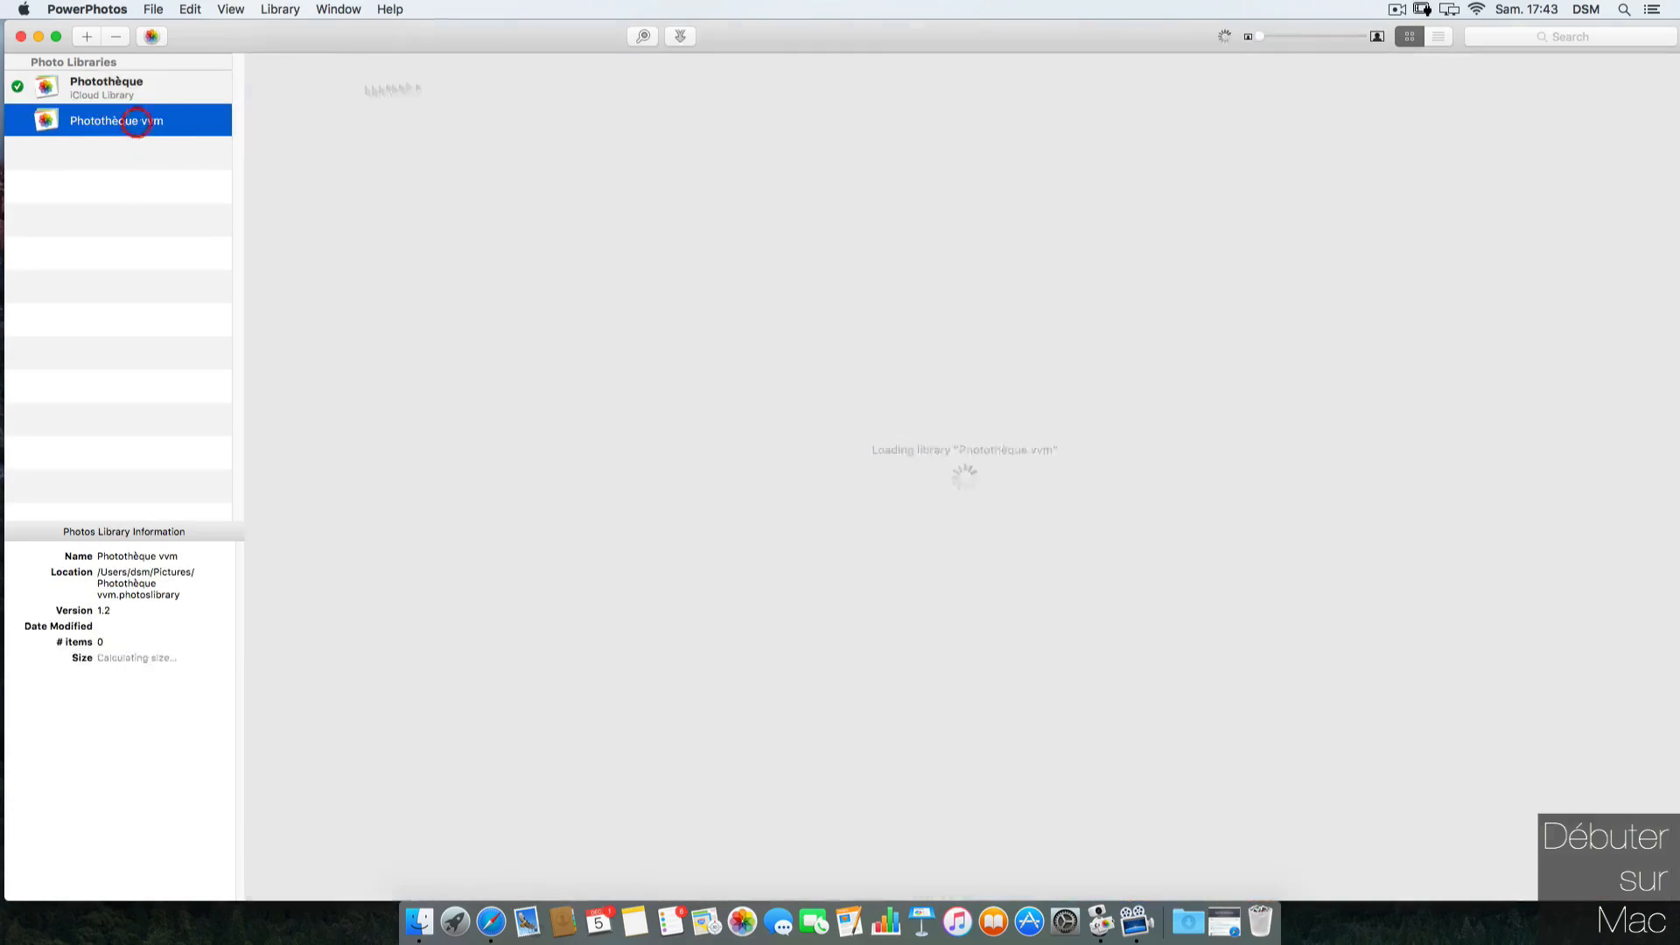
click(282, 8)
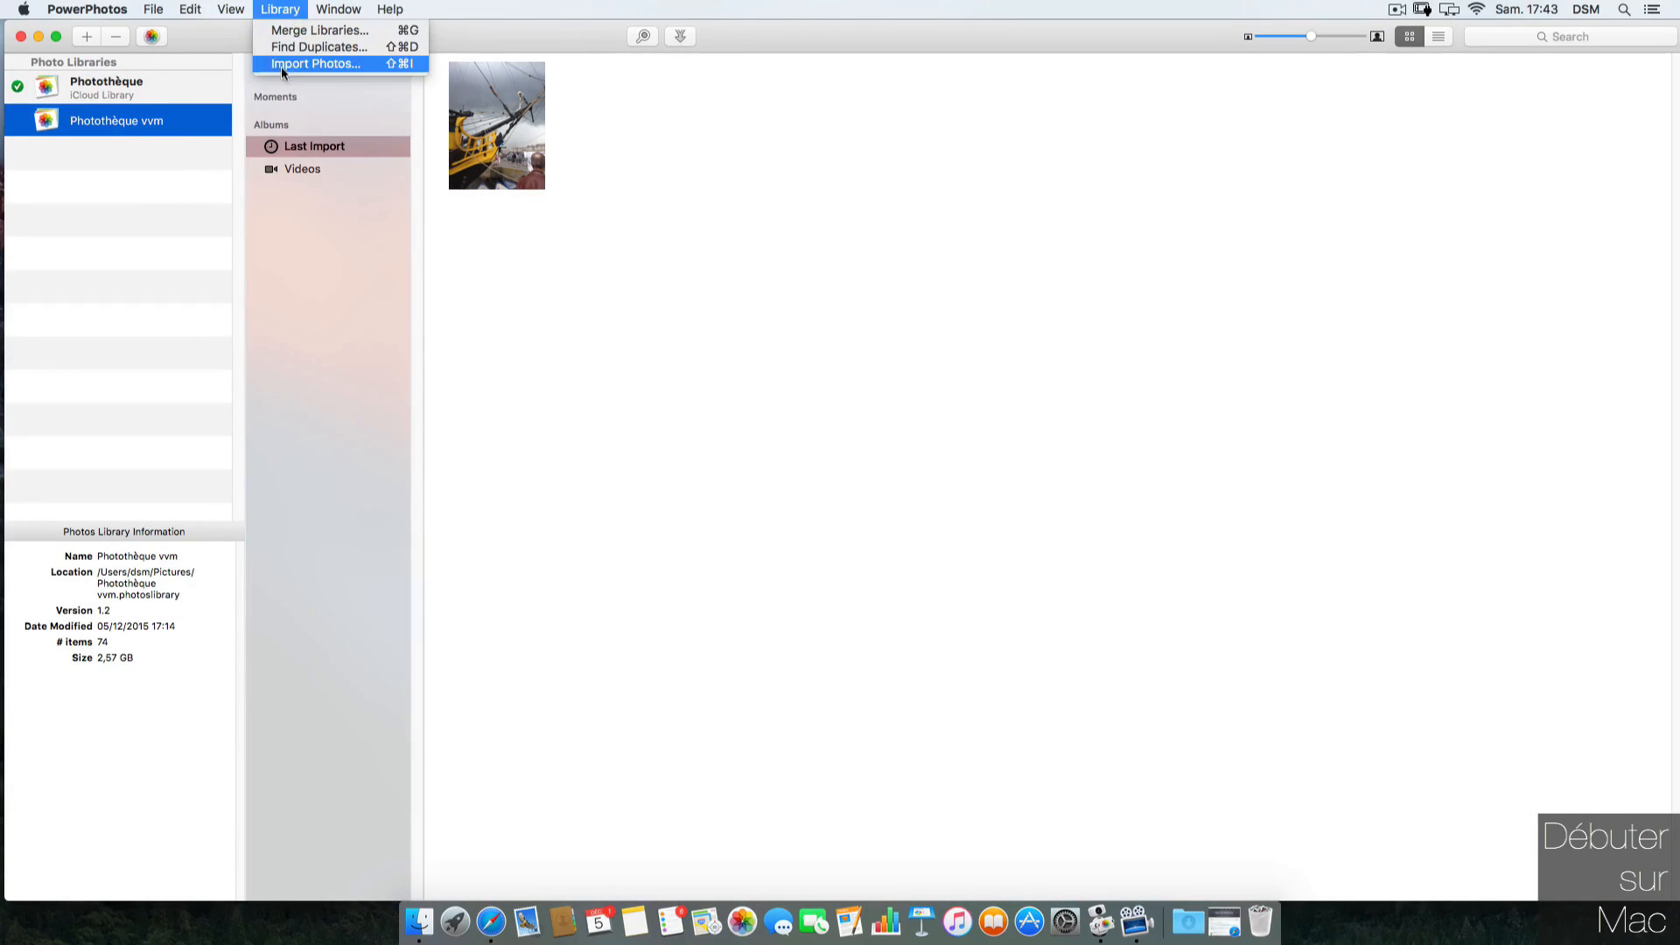
click(285, 63)
drag(734, 168, 754, 124)
click(1114, 453)
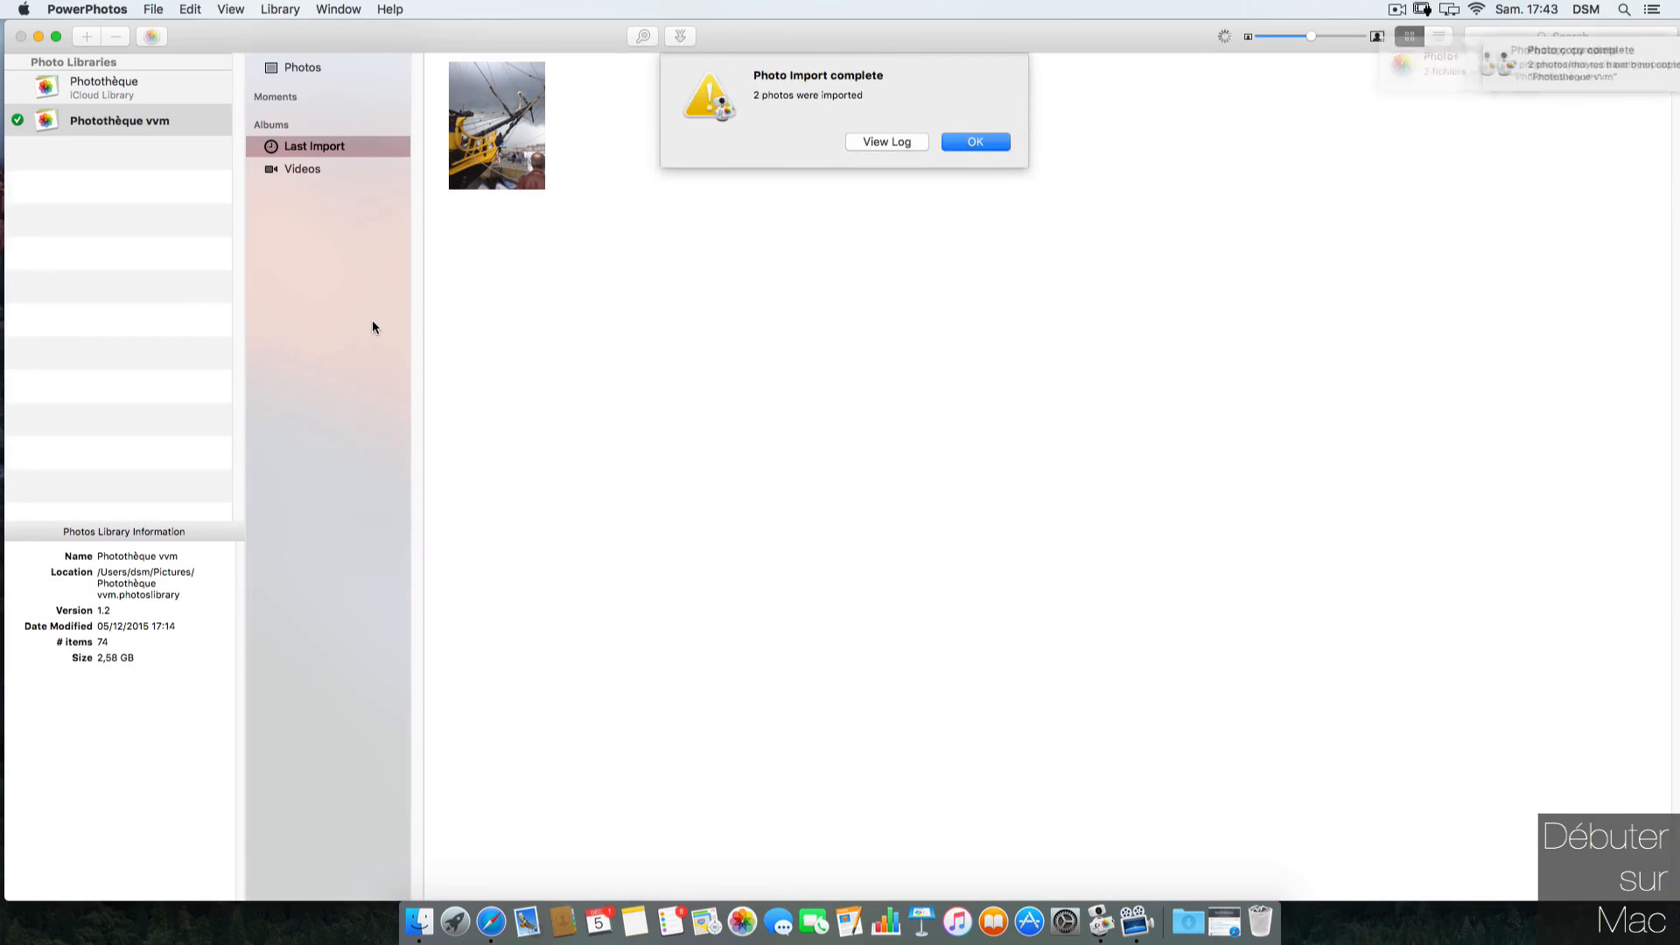
click(975, 141)
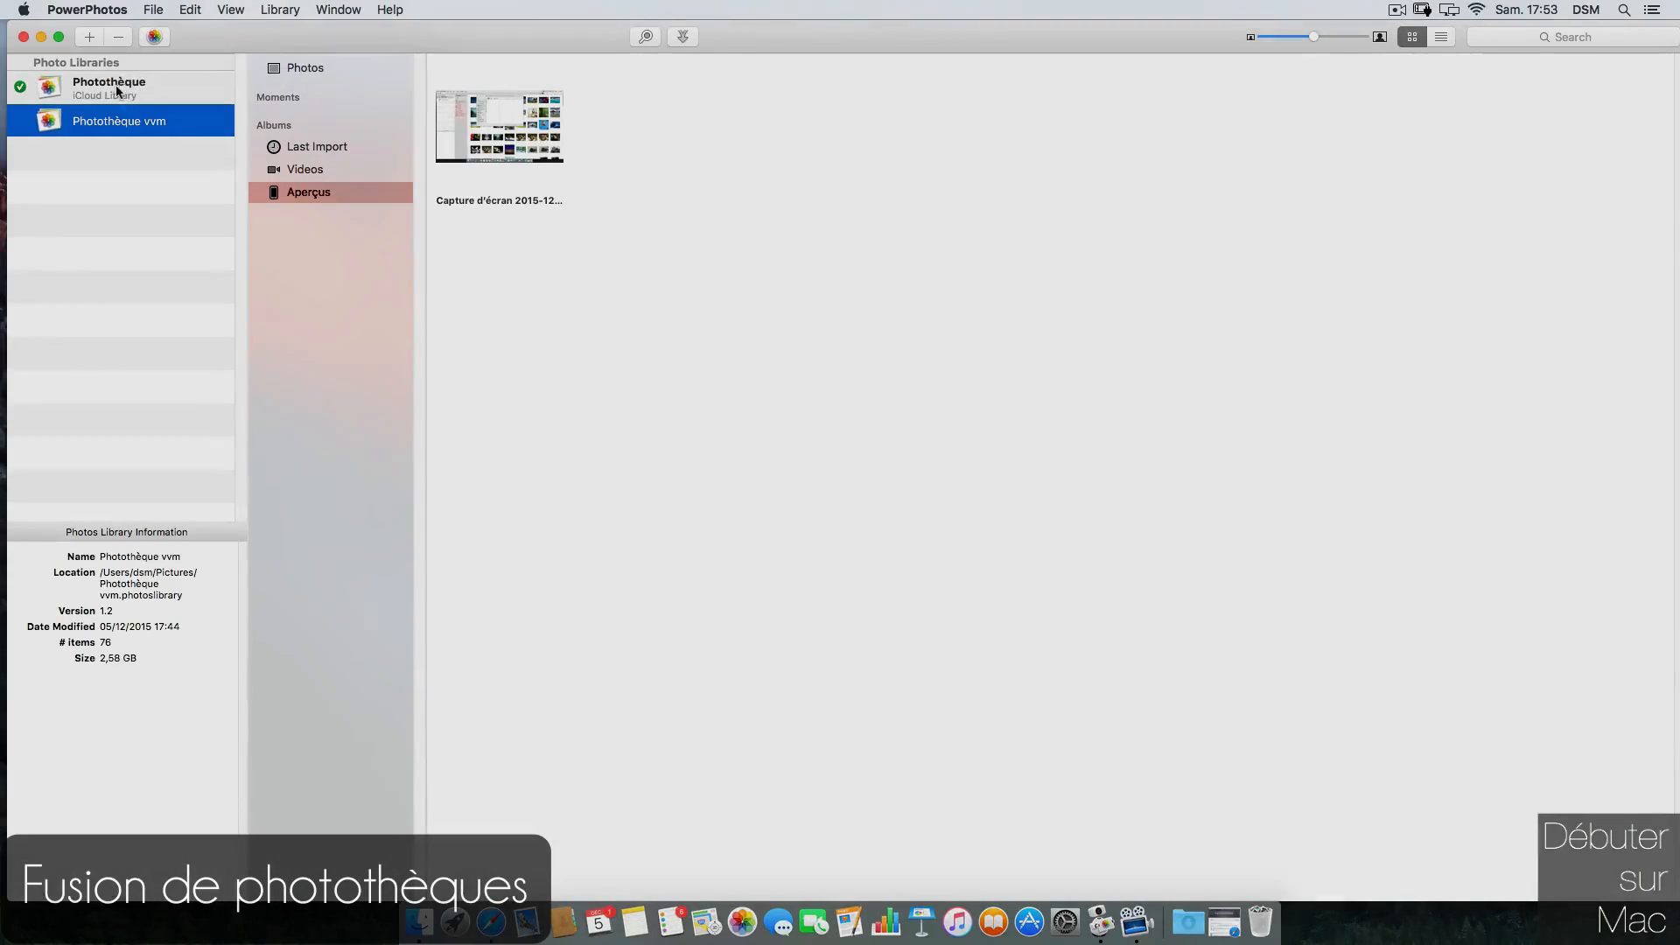
Step: Start a library merge with Photothèque vvm as the source and Photothèque as the existing destination library
click(59, 84)
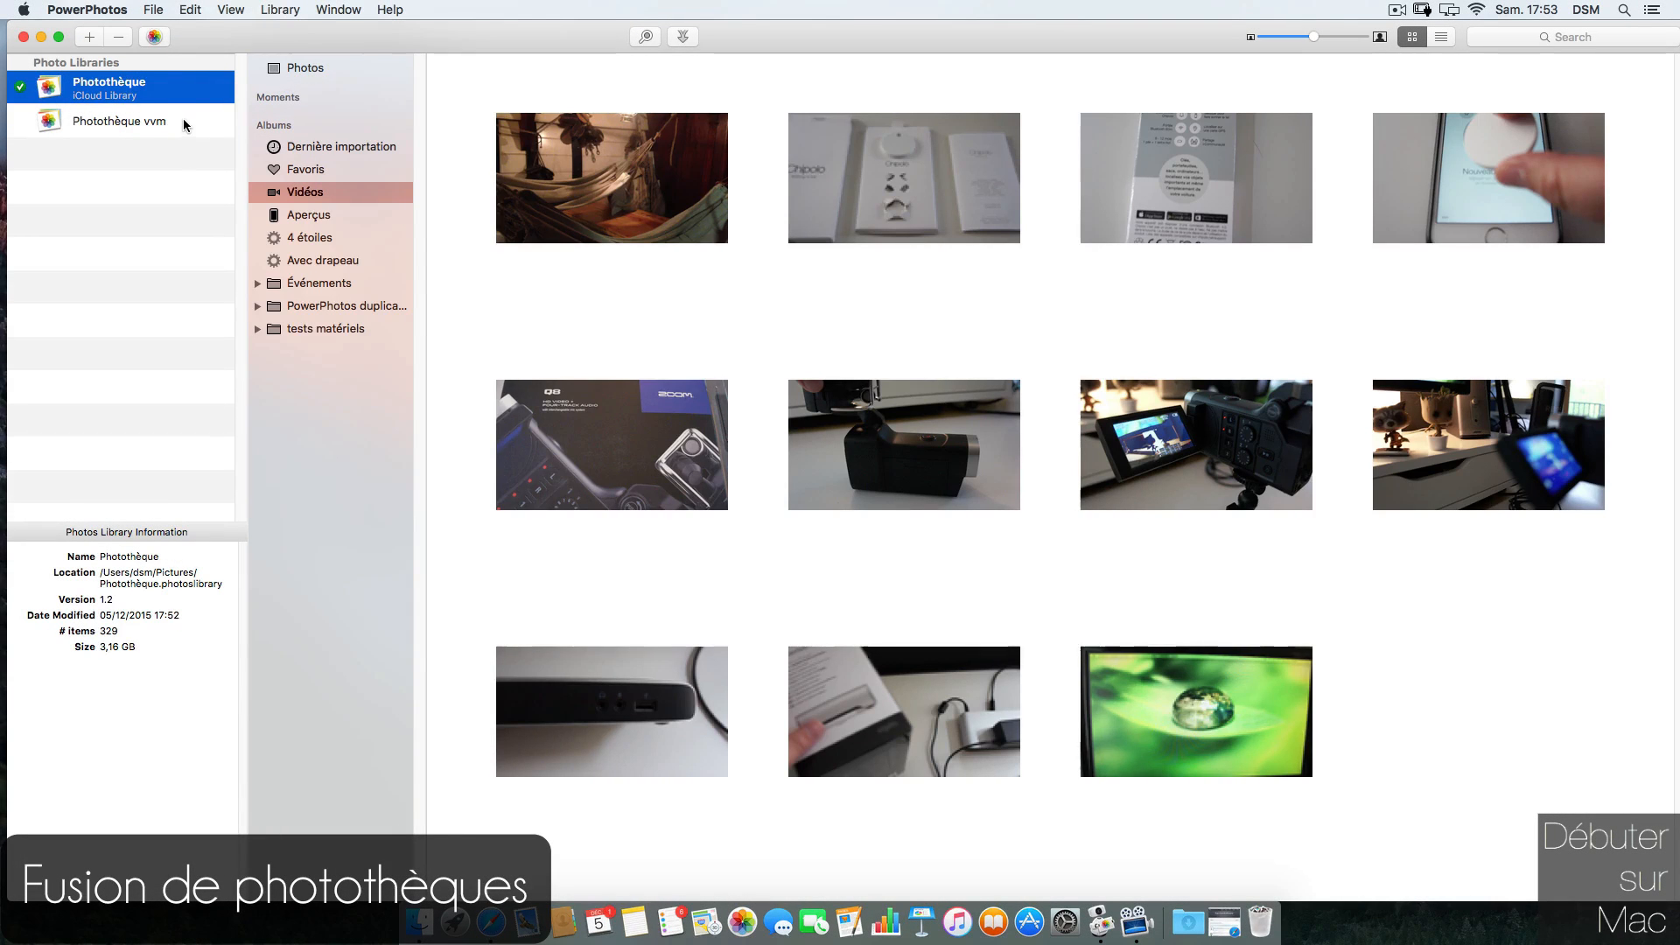
click(686, 40)
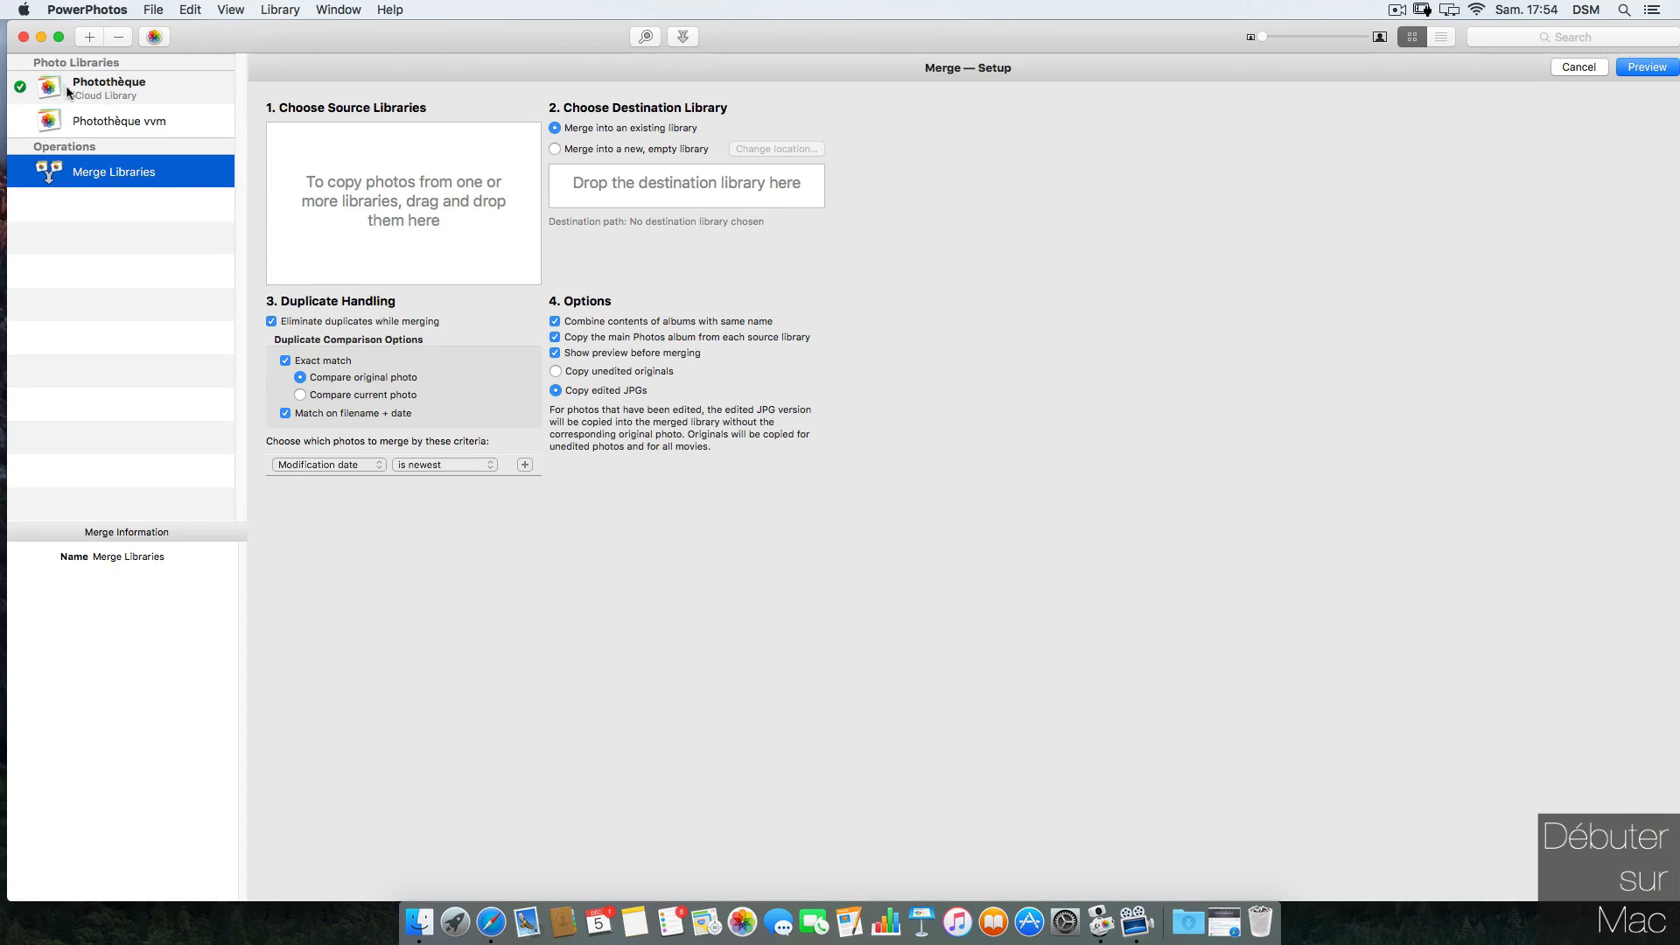
drag(54, 91, 709, 197)
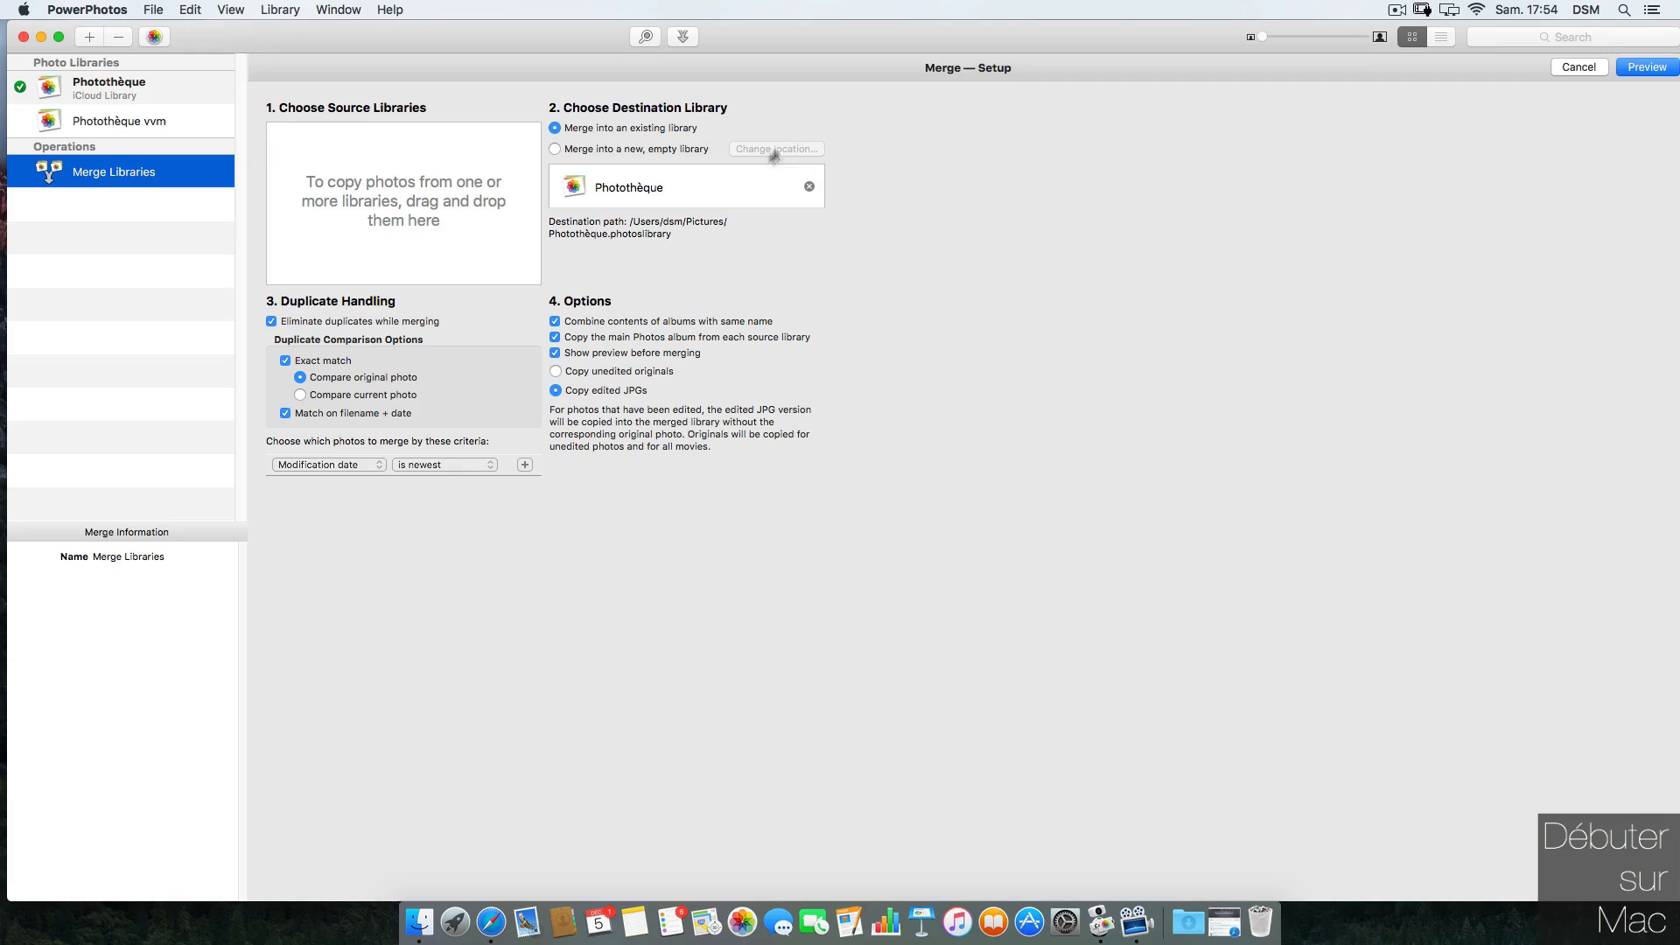
drag(54, 127, 356, 168)
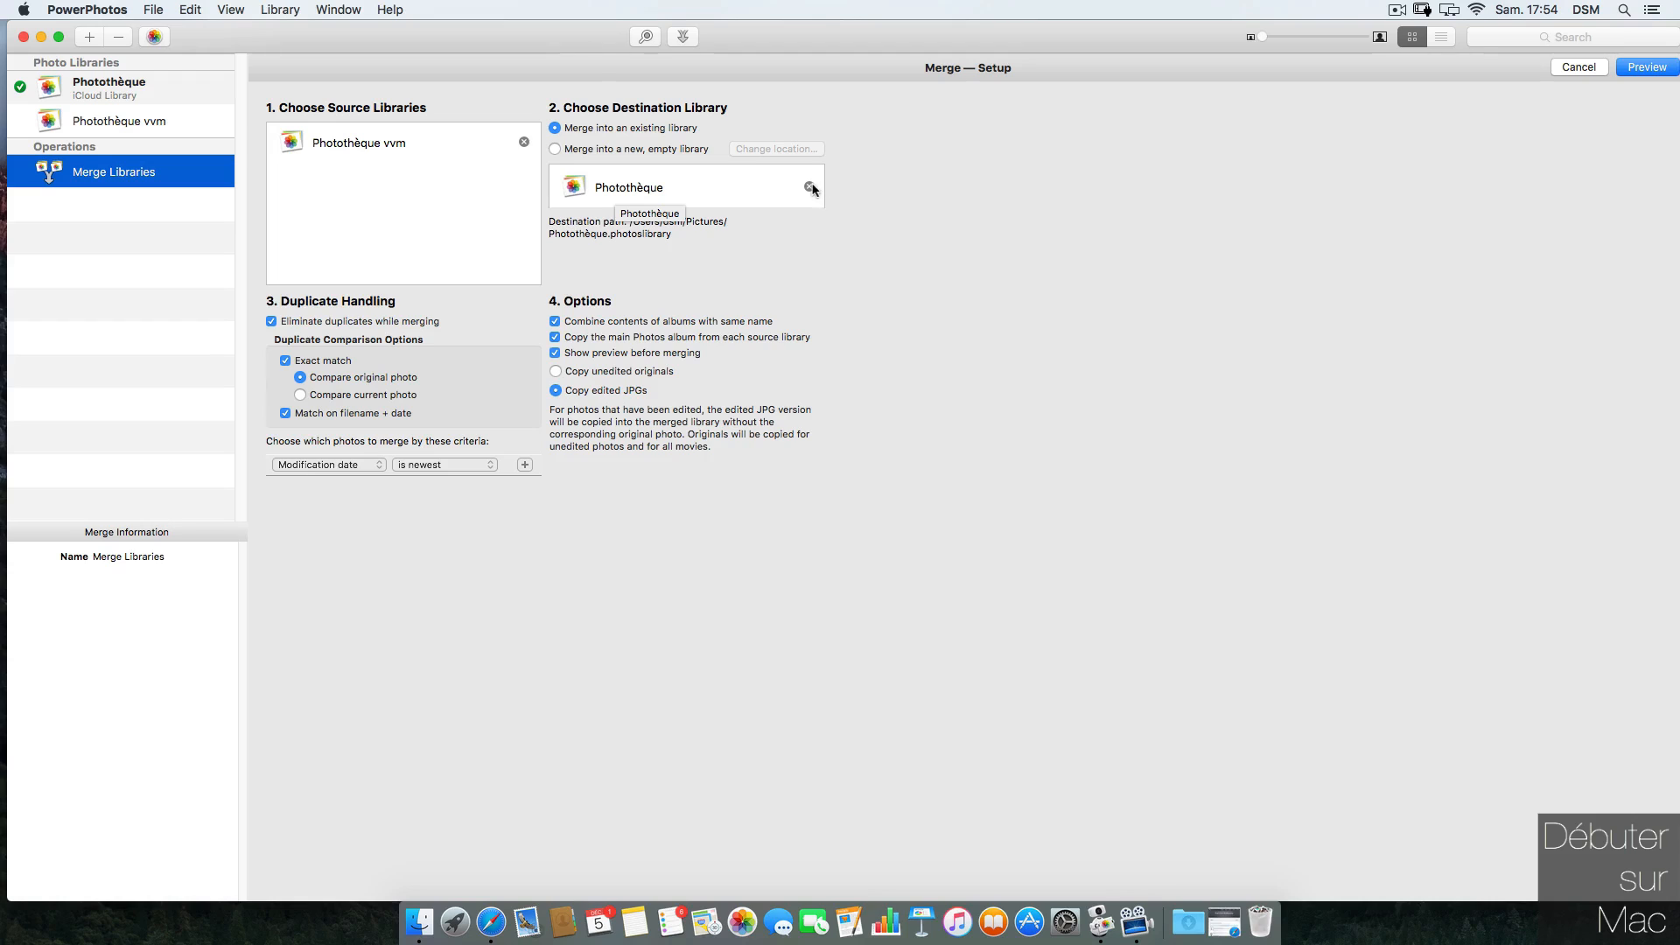
Step: Clear the merge's source and destination, and add both Photothèque and Photothèque vvm as source libraries
click(809, 188)
click(523, 142)
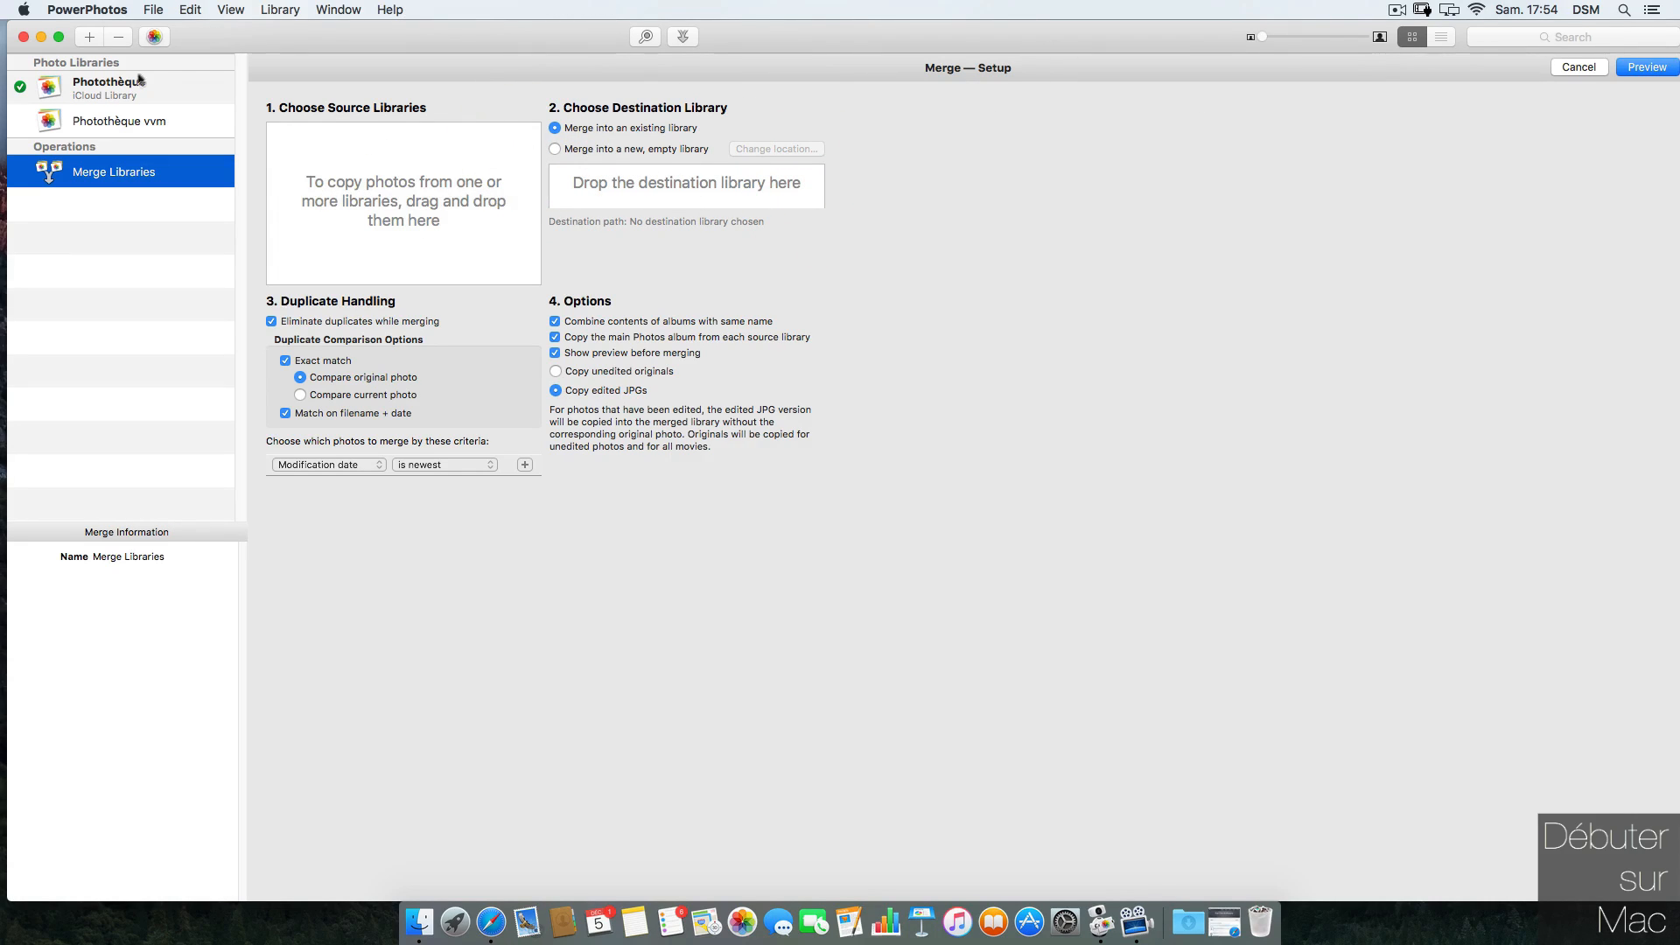
drag(110, 85, 375, 98)
drag(105, 121, 443, 176)
Step: Set the merge destination to a new, empty library named Merged Library in the Images folder
click(611, 150)
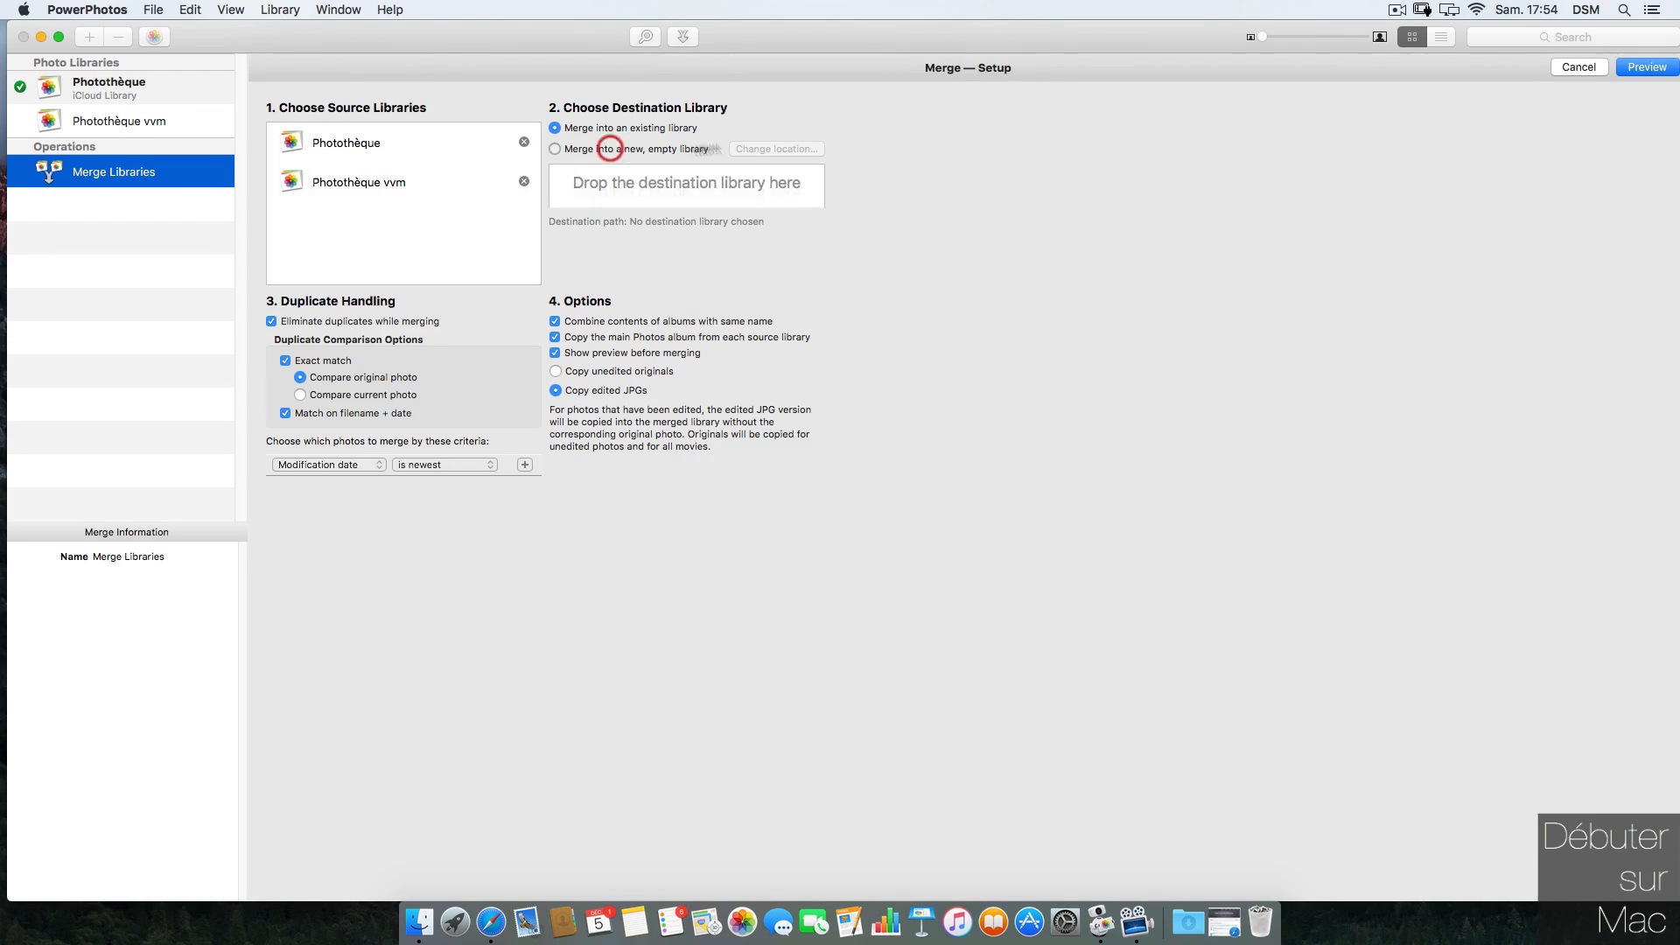
click(848, 66)
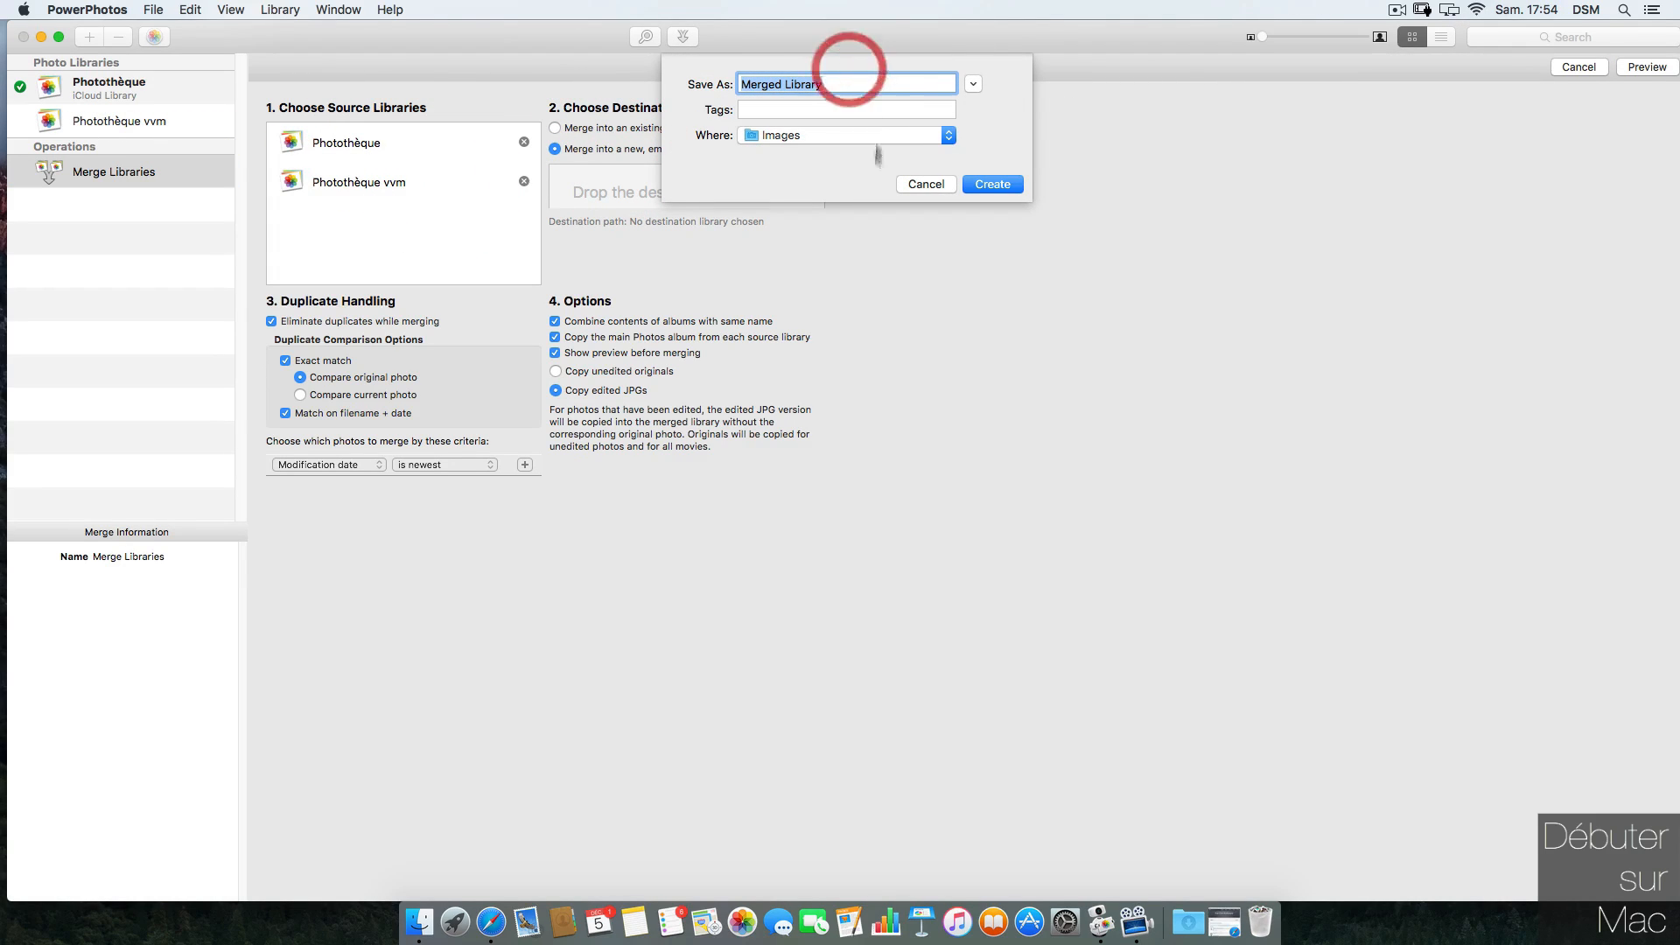
click(975, 84)
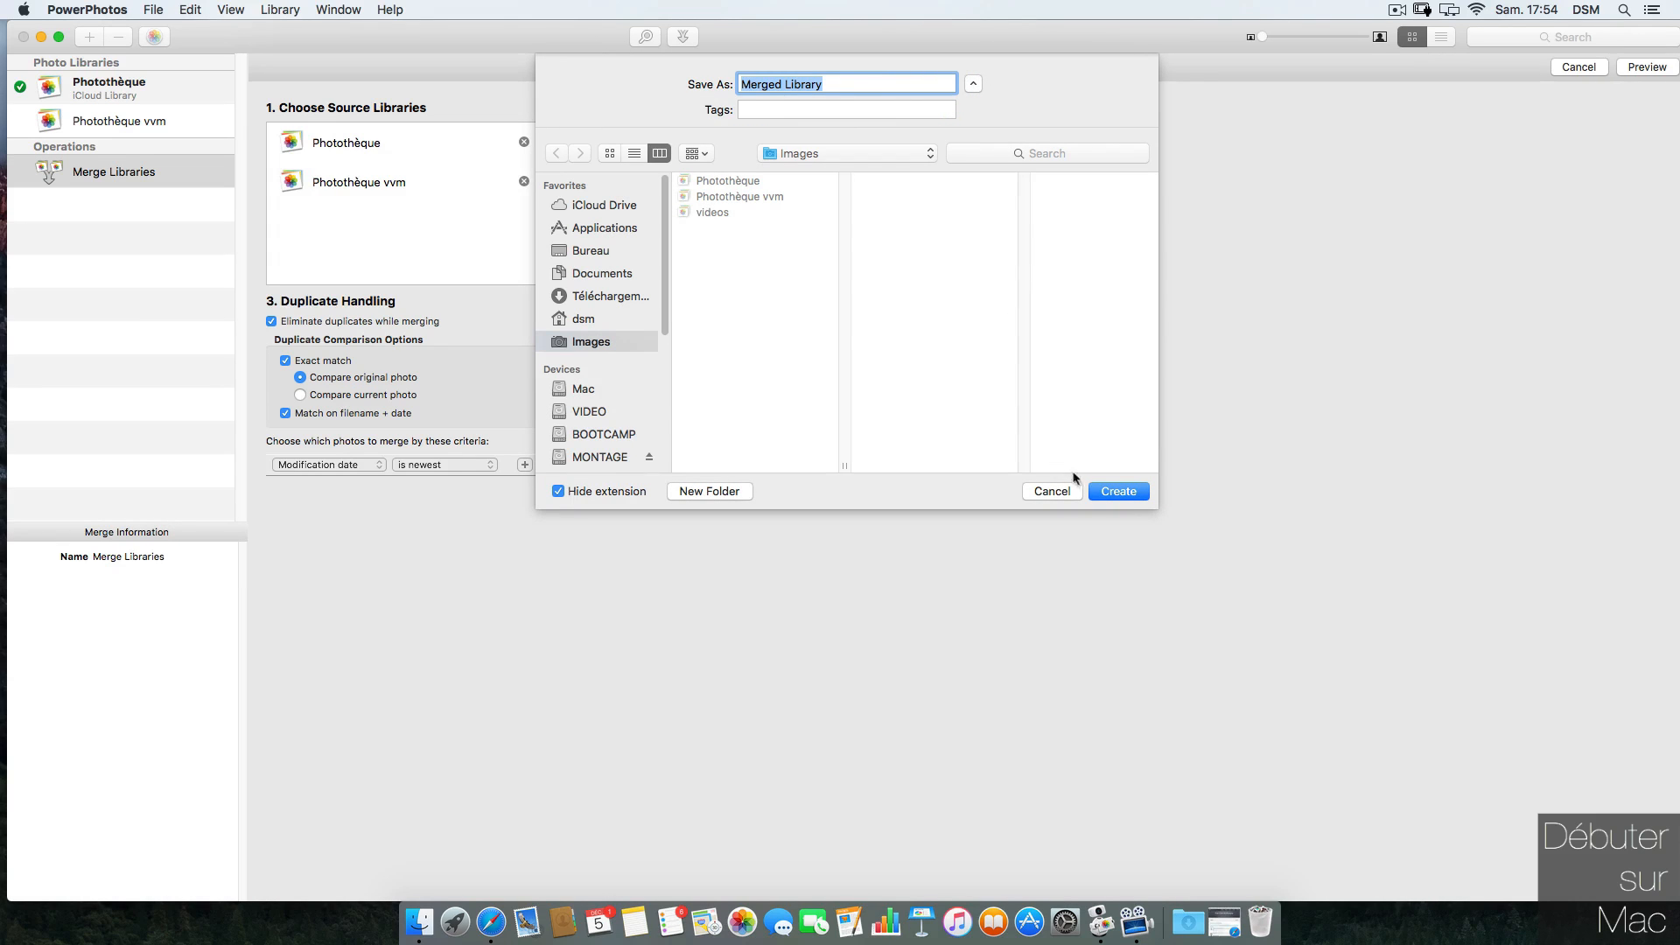
click(1051, 492)
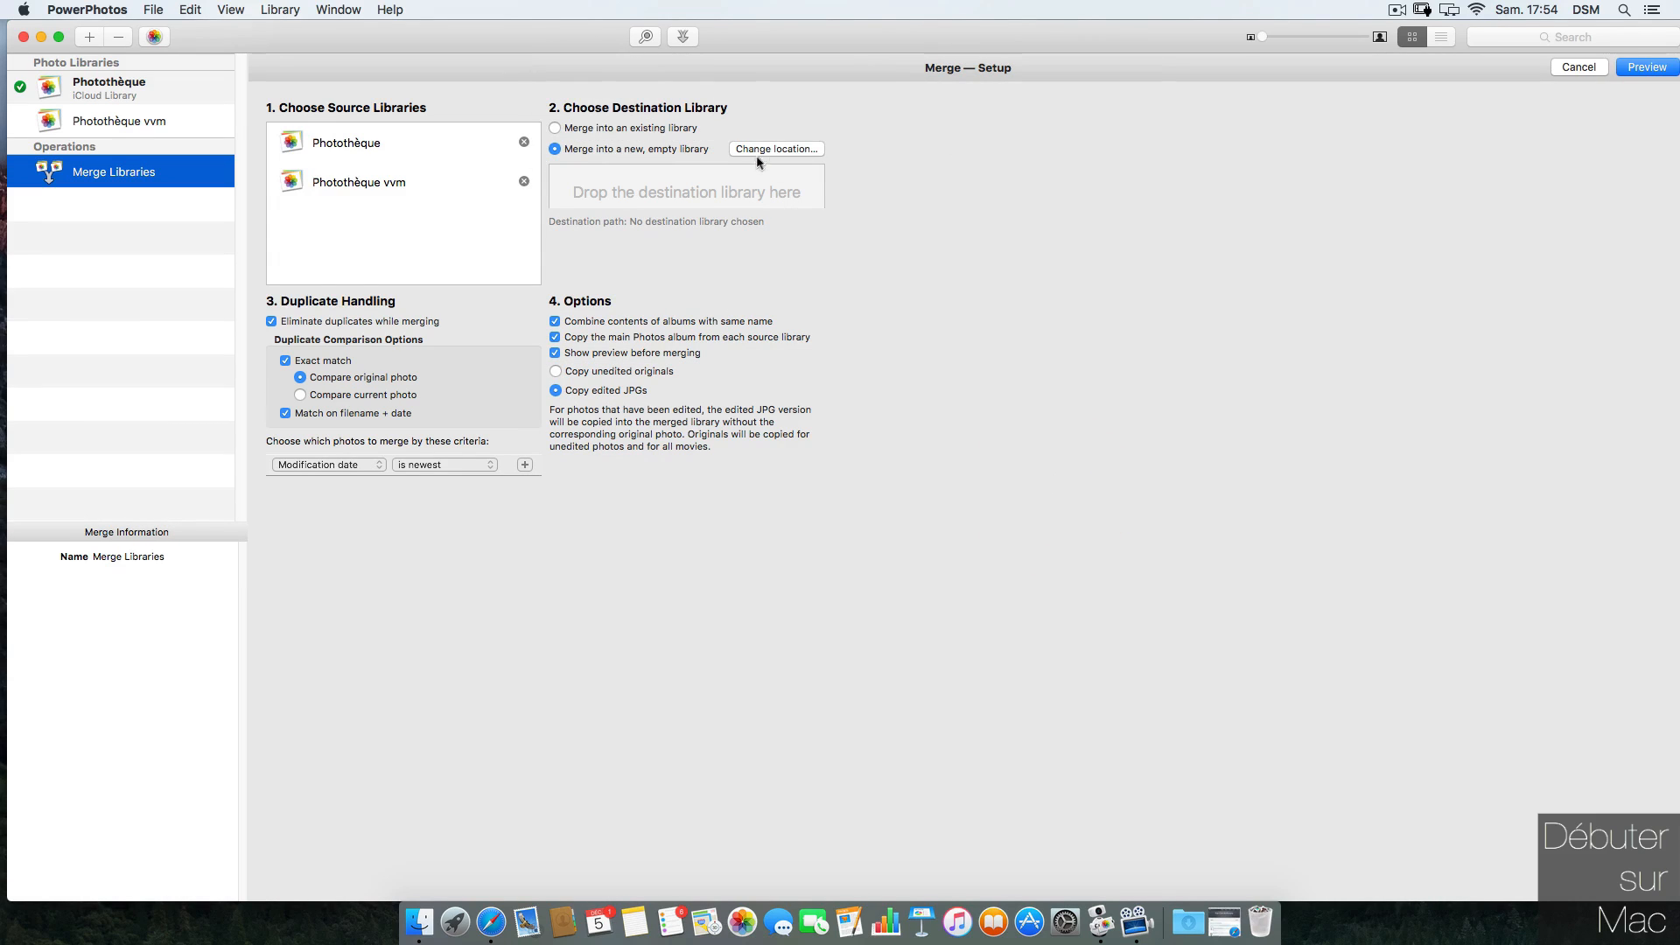
click(757, 151)
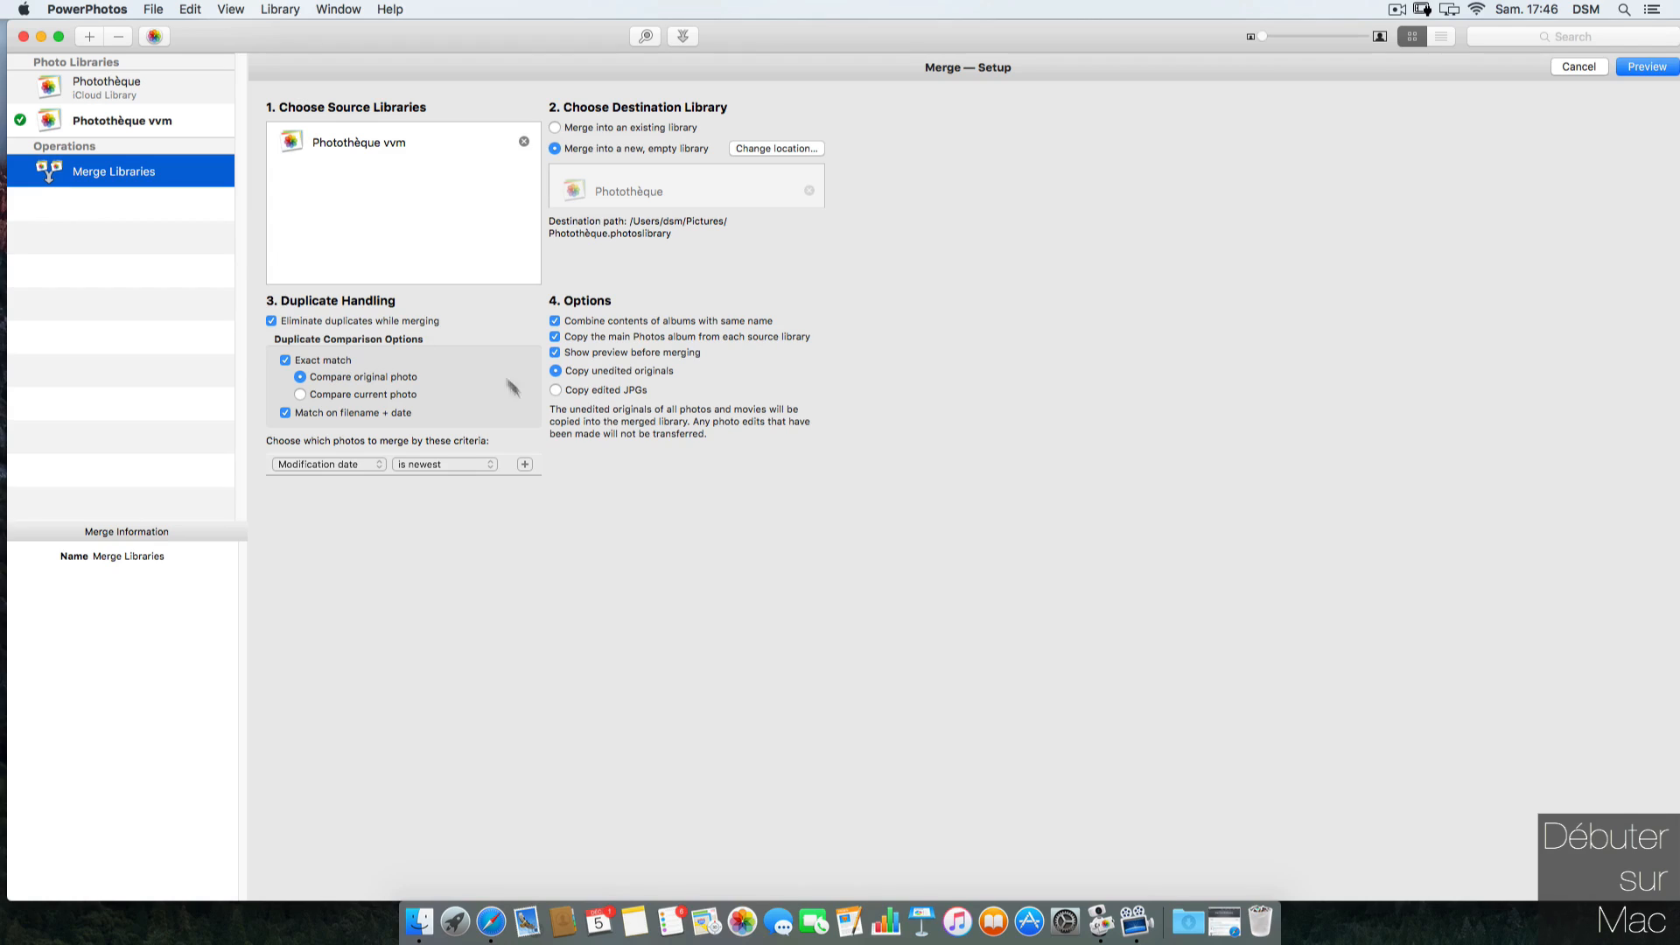
Step: Keep the duplicate criterion at Modification date is newest and choose to copy edited JPGs
click(352, 464)
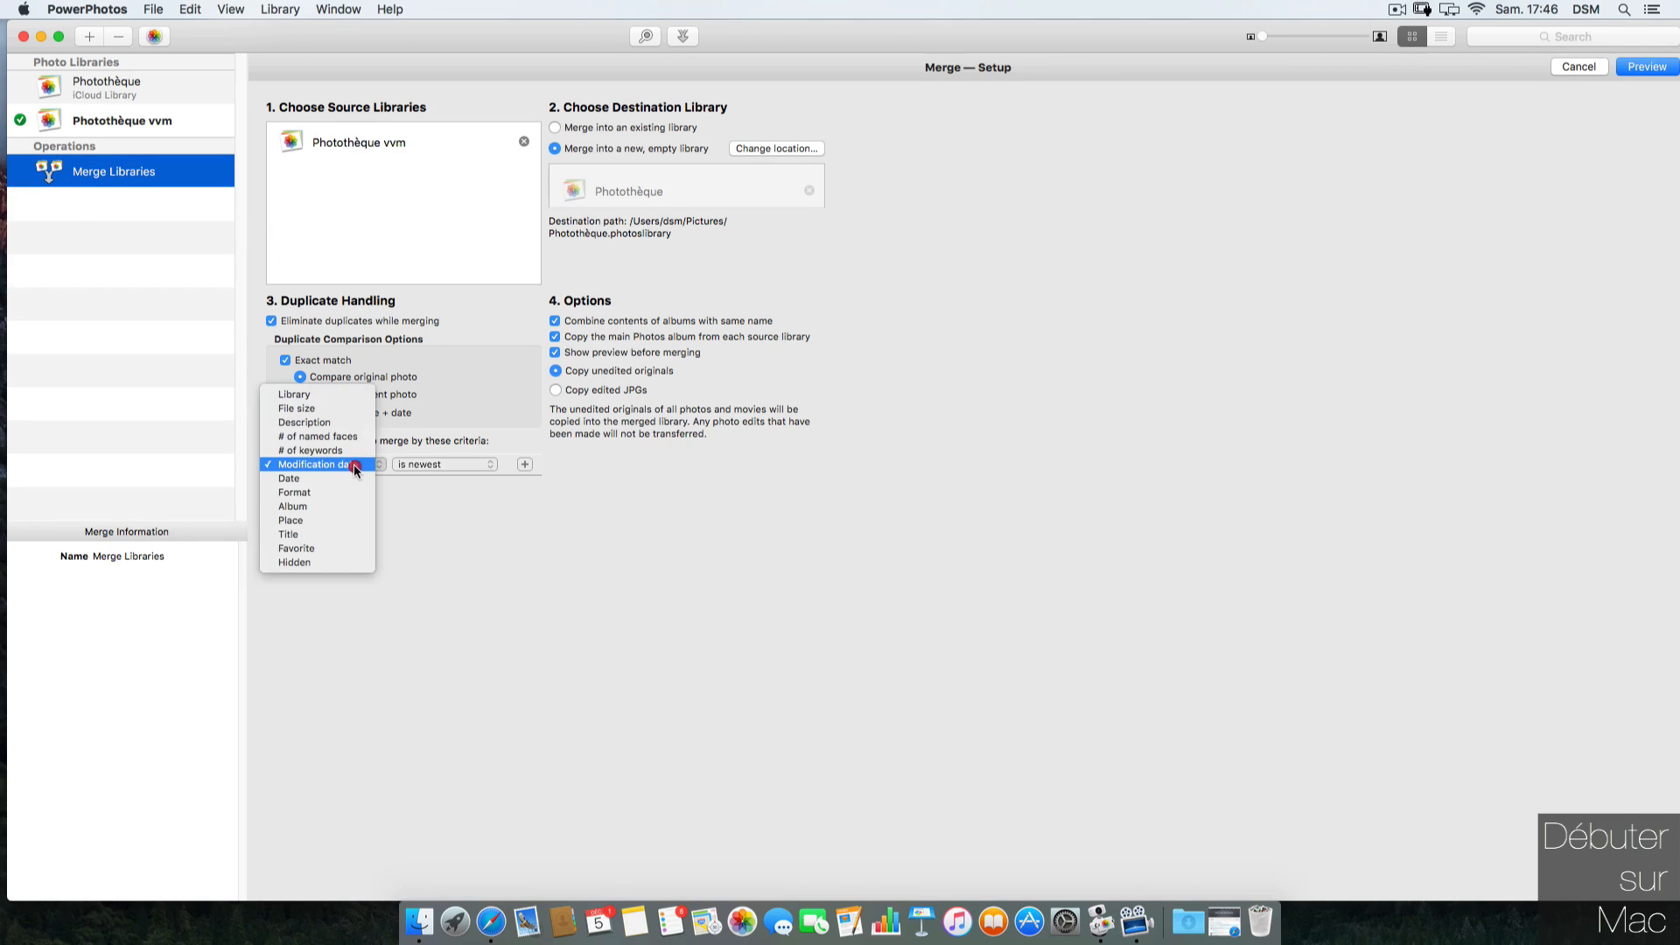
click(369, 465)
click(424, 464)
click(507, 484)
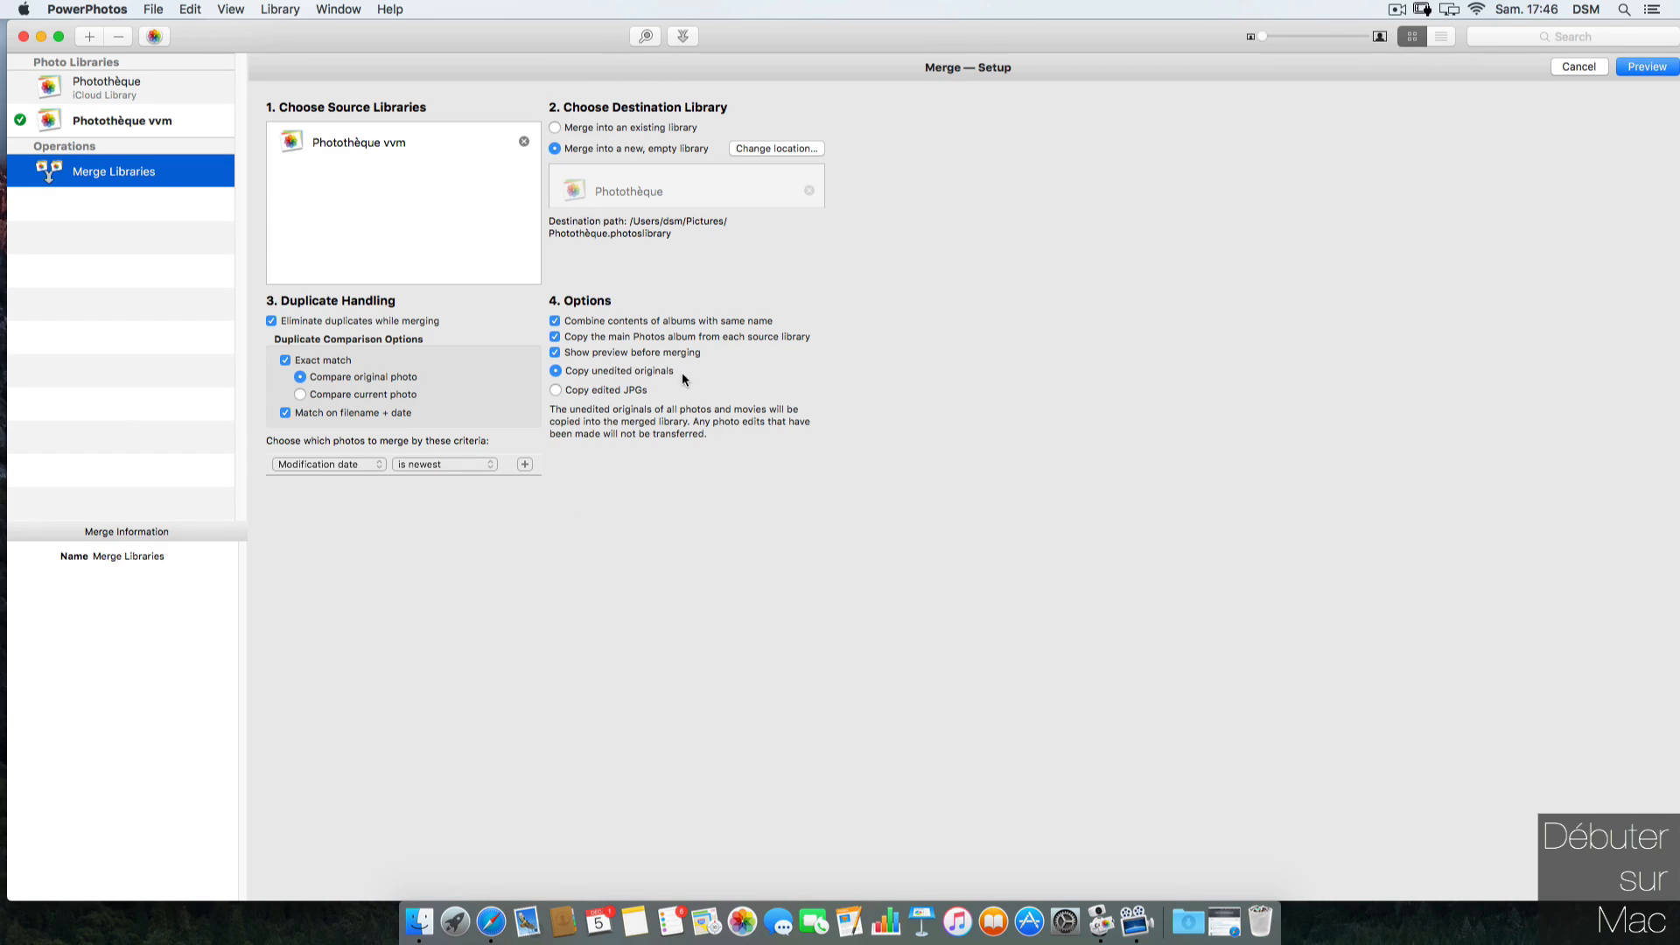
click(601, 392)
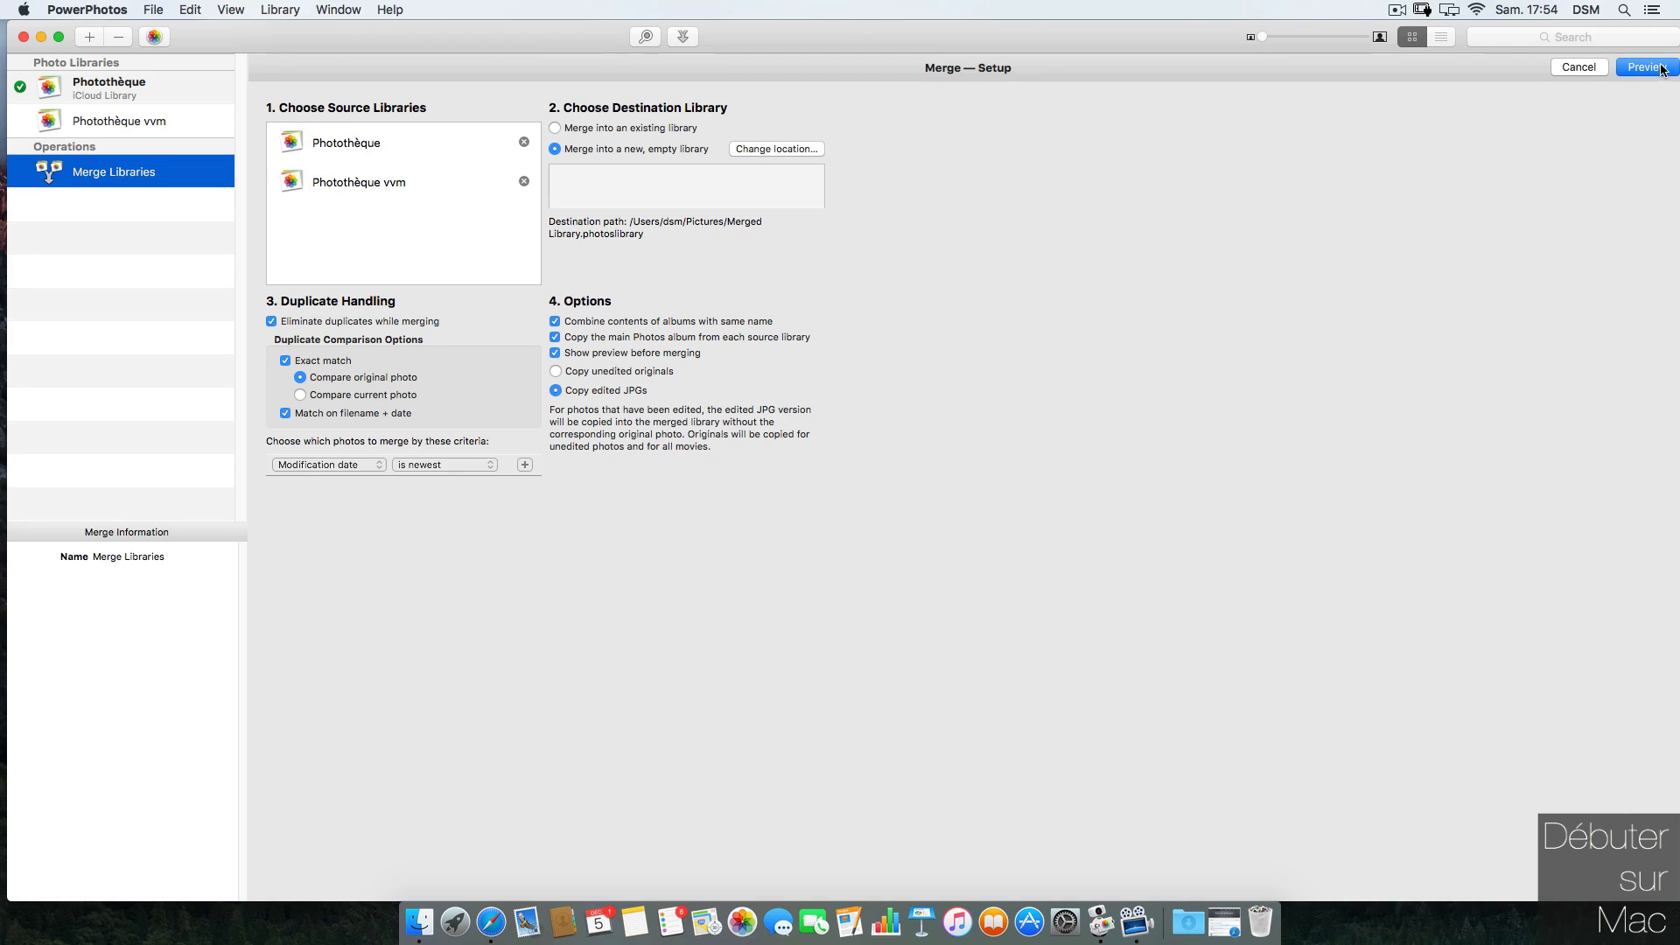
Step: Build the merge preview and look through the combined photos from both libraries
click(1662, 68)
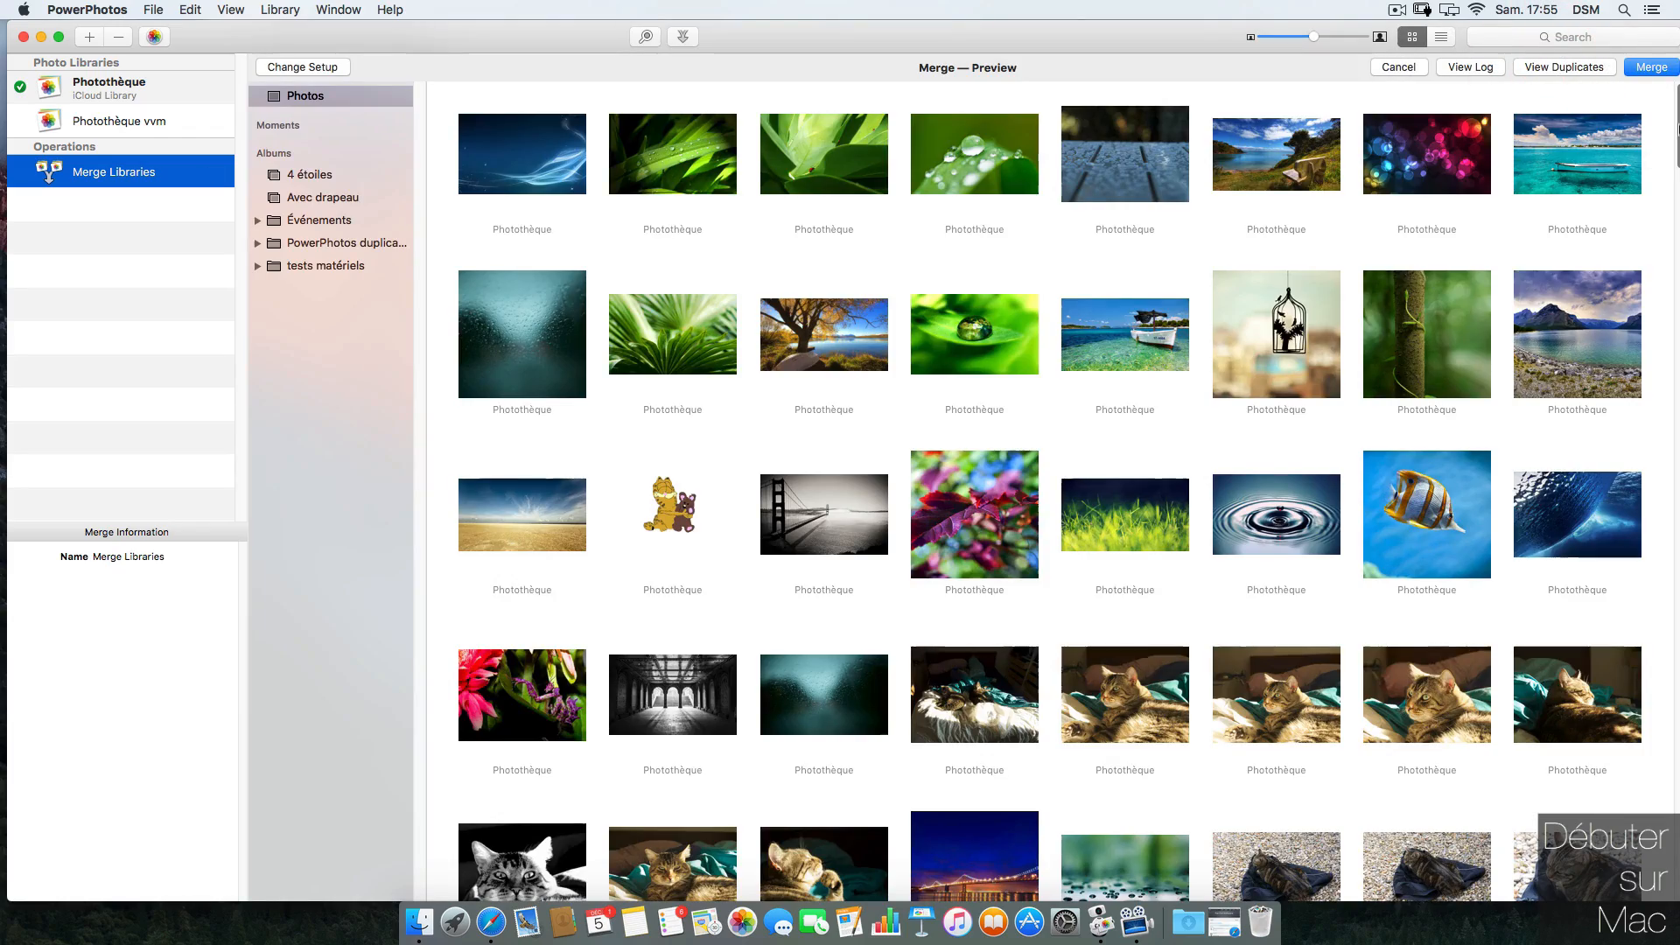
scroll(1678, 113, down, 3)
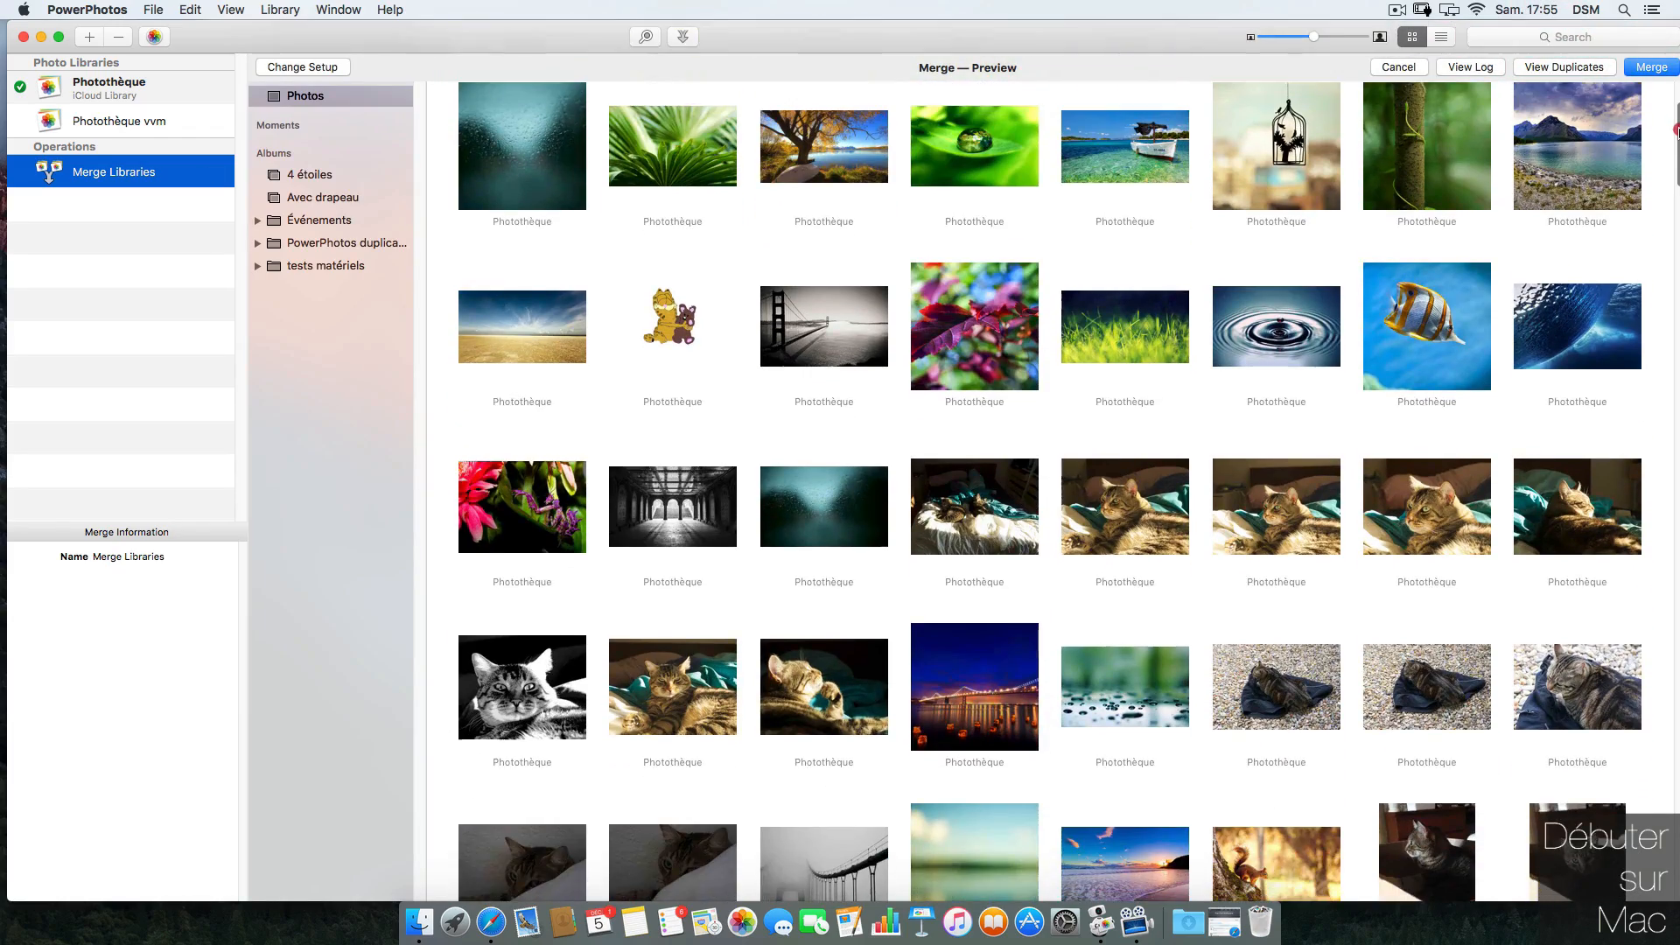
drag(1676, 130, 1650, 431)
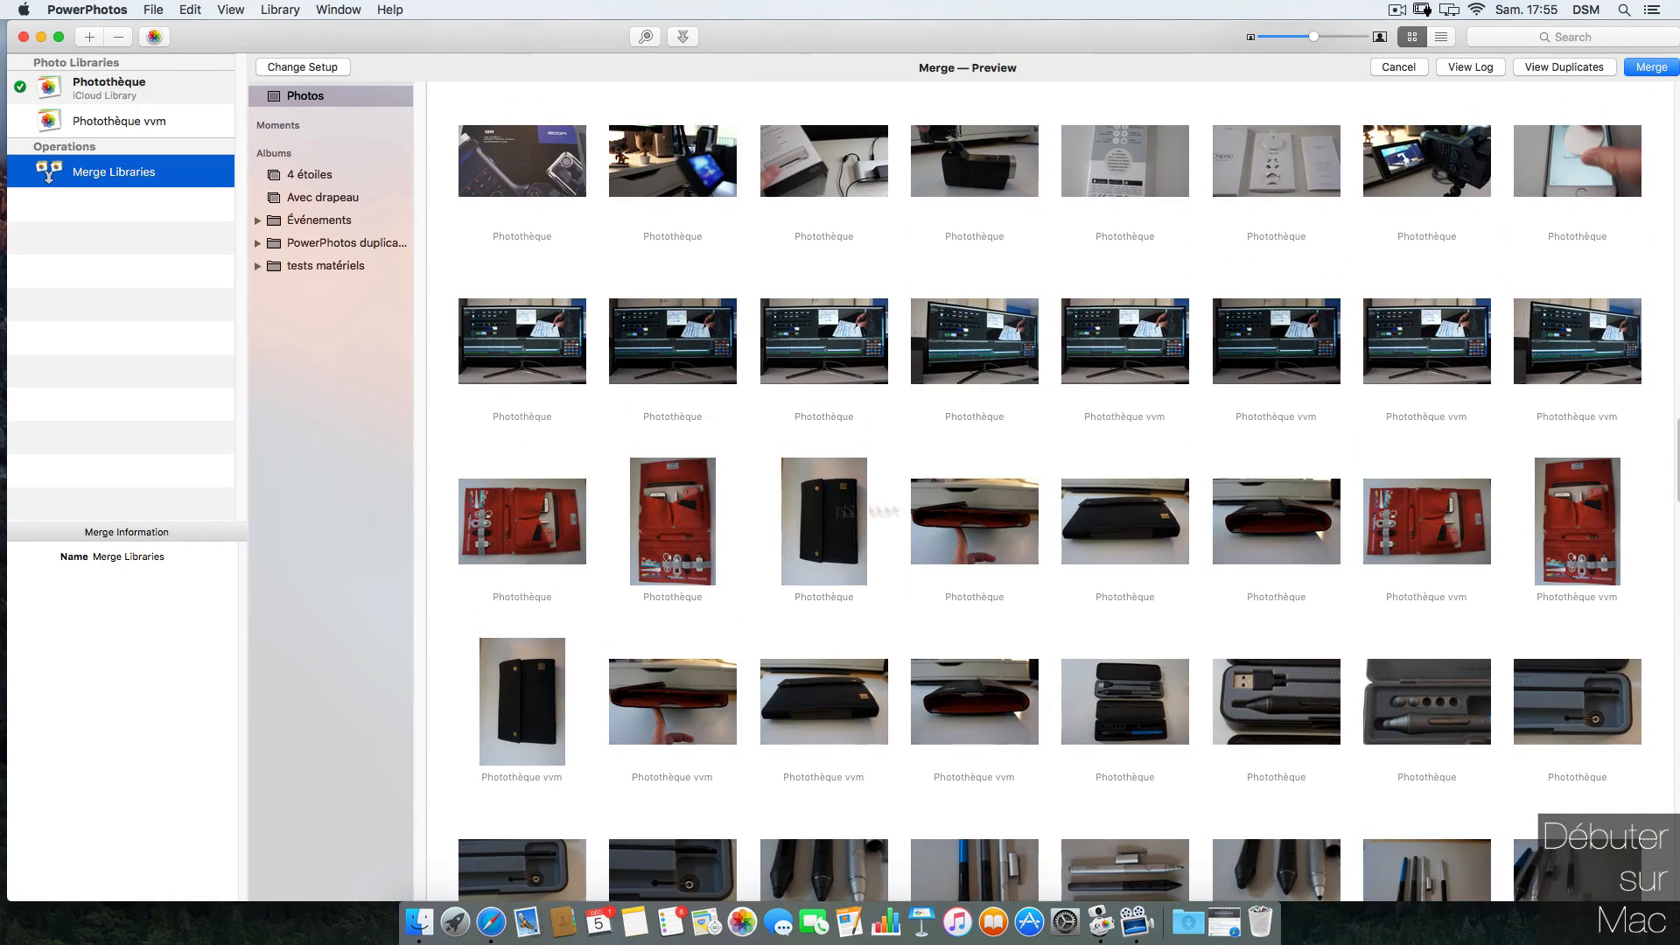
Step: View the merge duplicates and also mark the Photothèque vvm copy of Capture d'écran 2015-12-05 à 17.43.35 as a keeper
click(1541, 69)
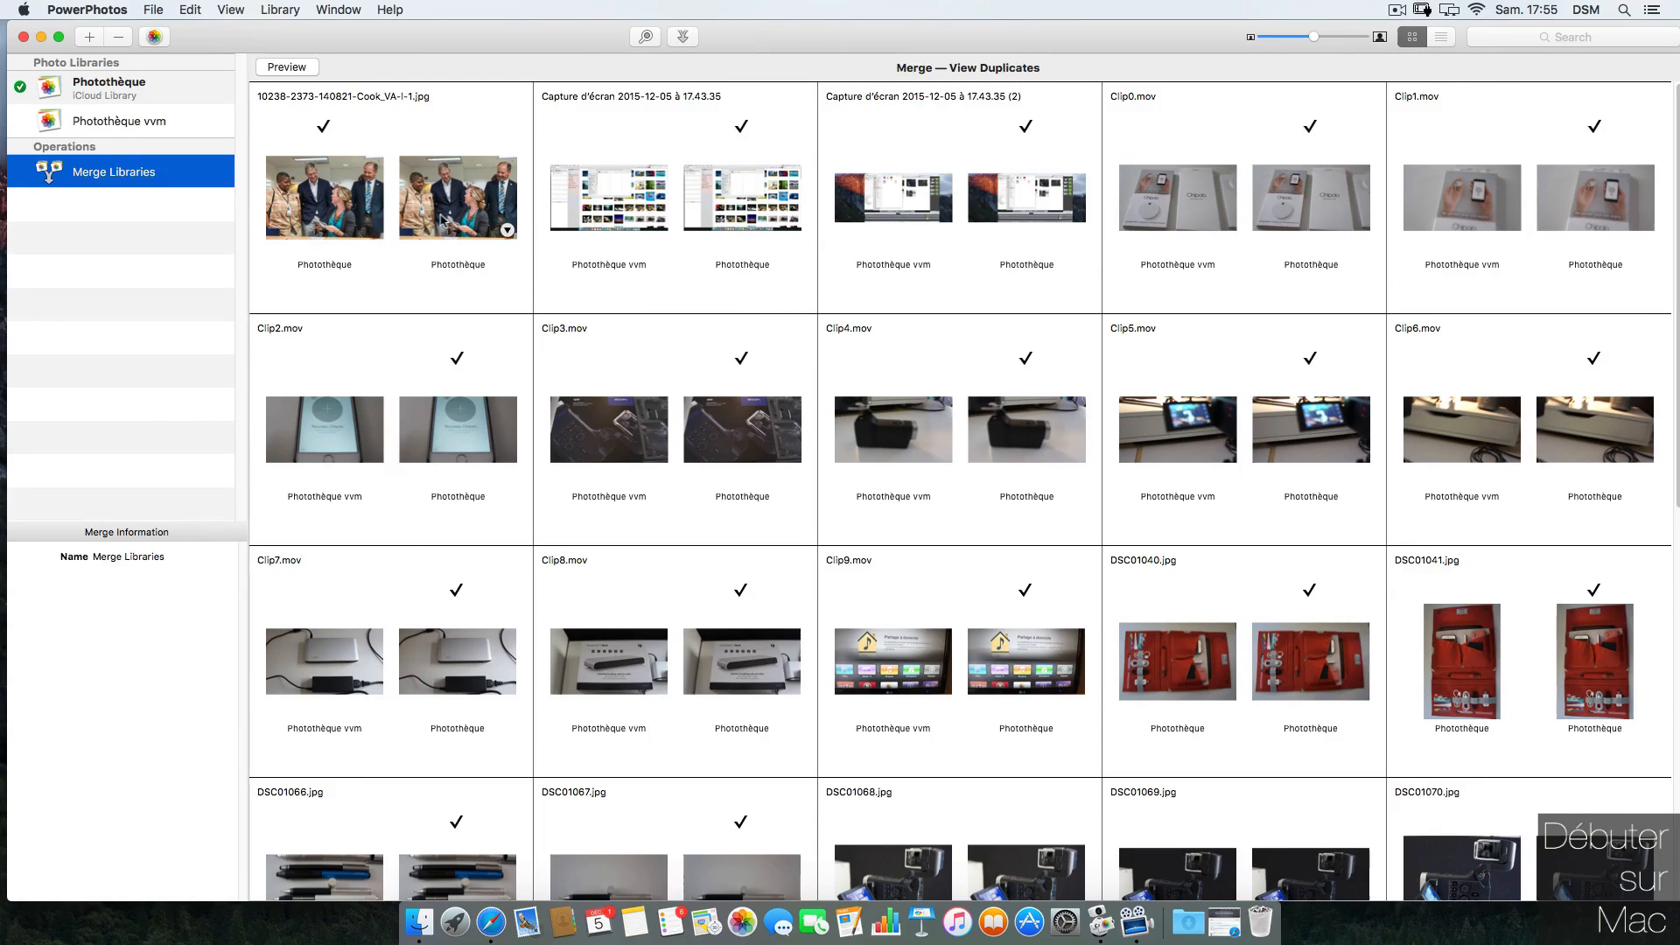
click(607, 221)
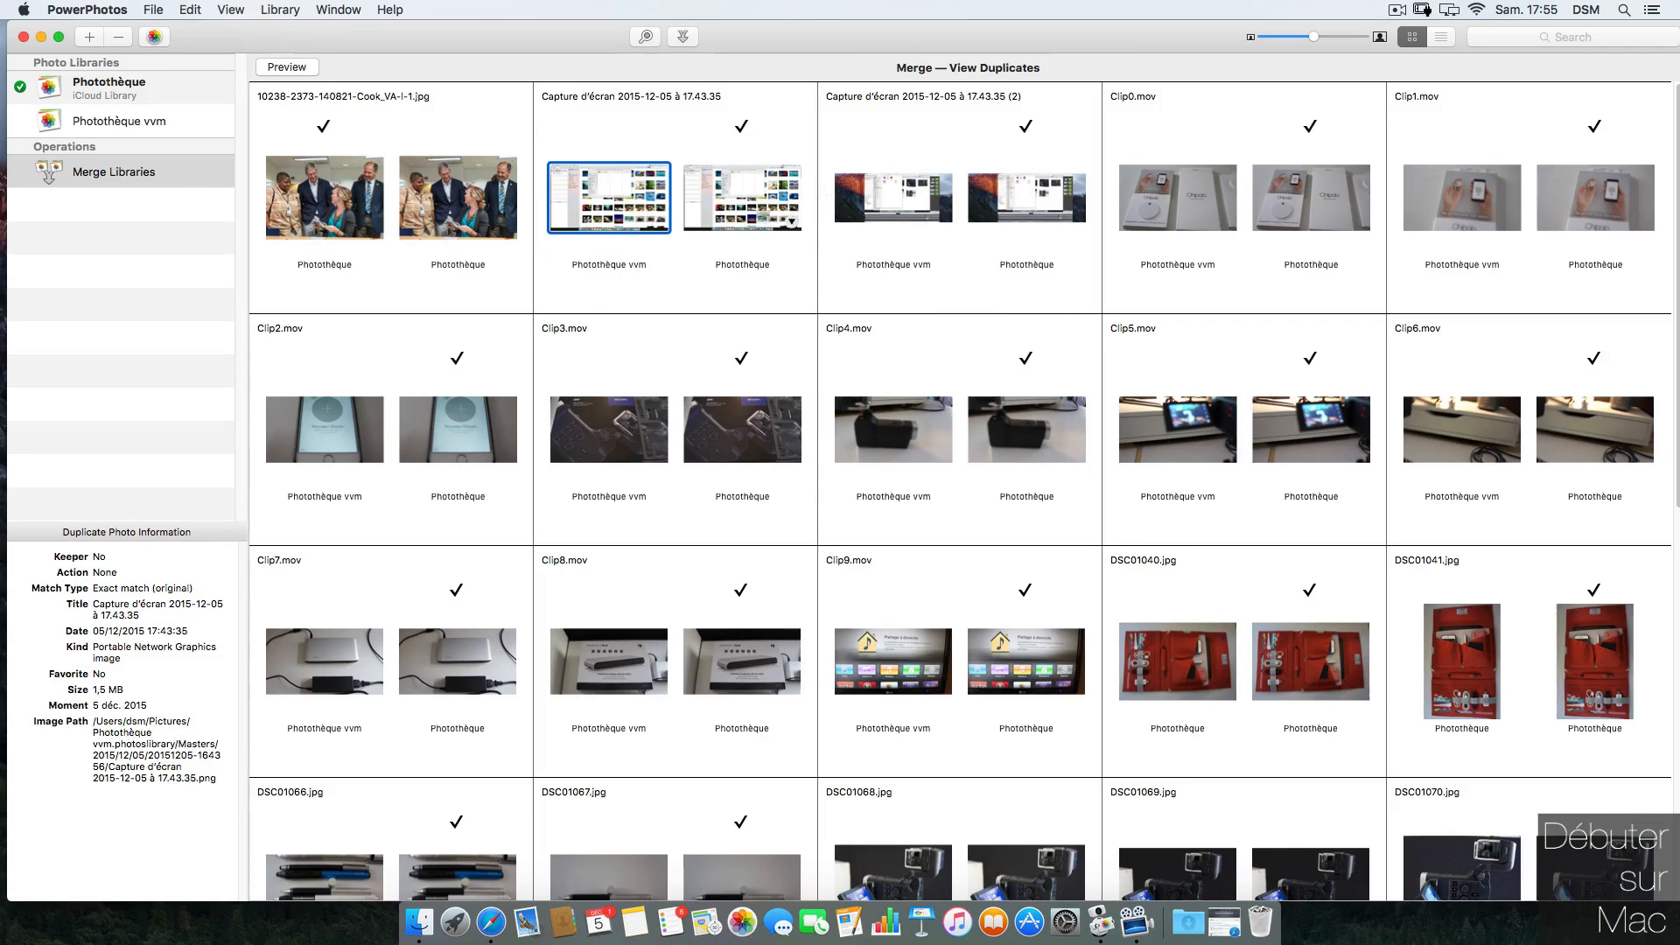
click(660, 224)
click(718, 276)
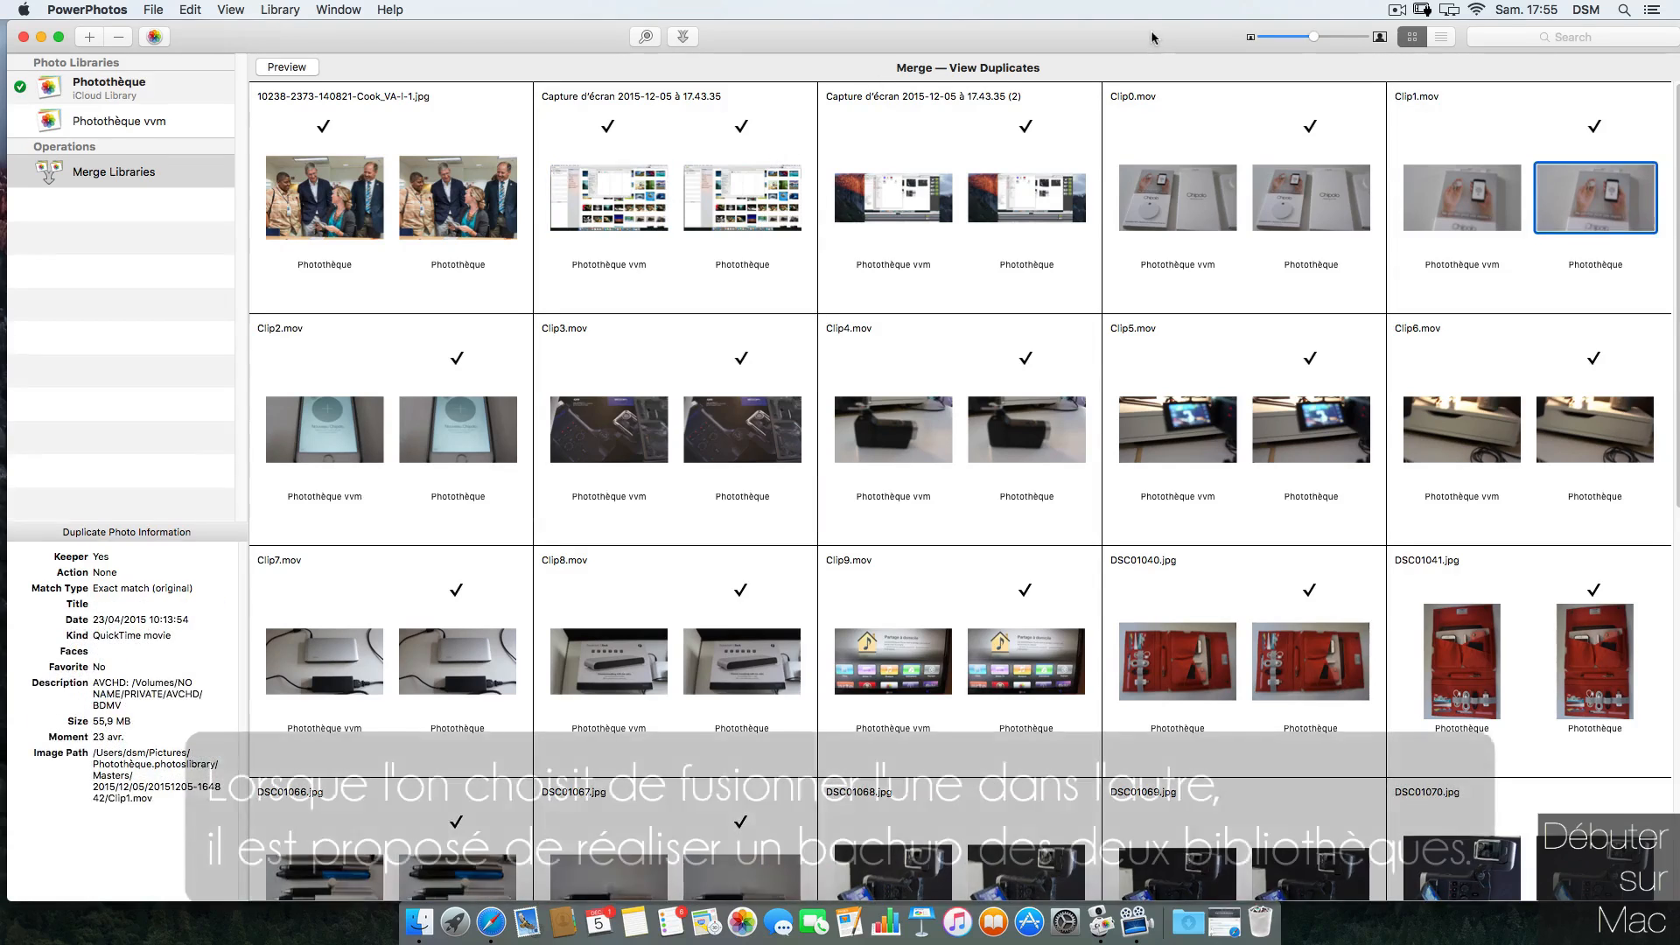
Step: Return to the merge preview and merge the two source libraries into the new library
double_click(1153, 34)
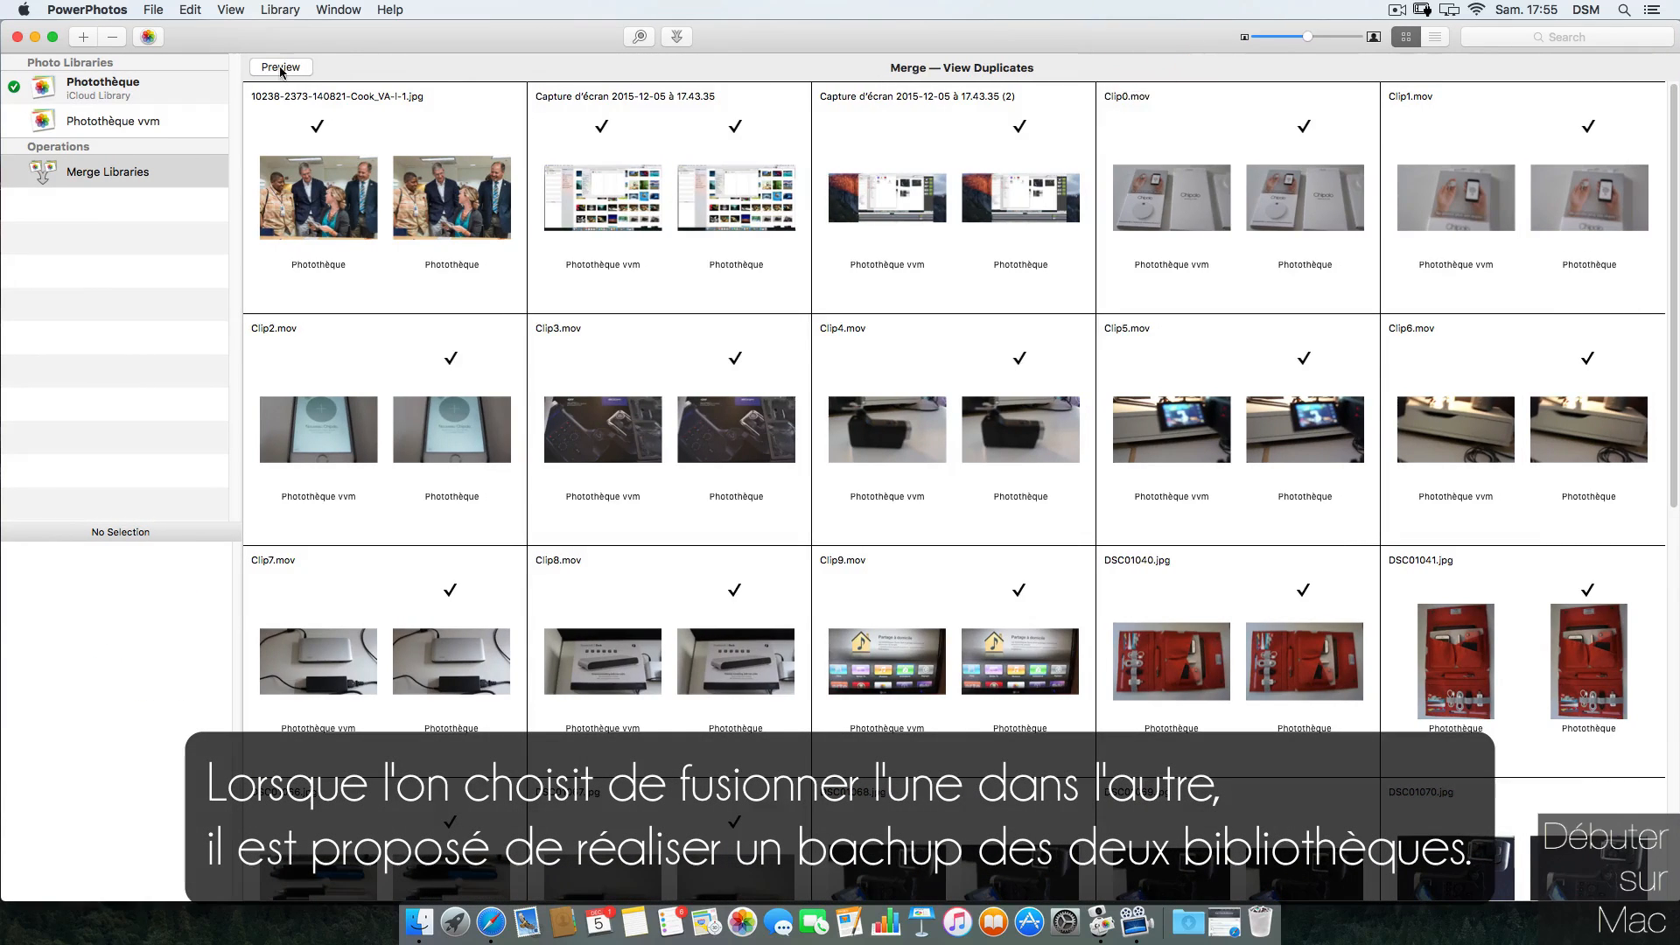
click(281, 67)
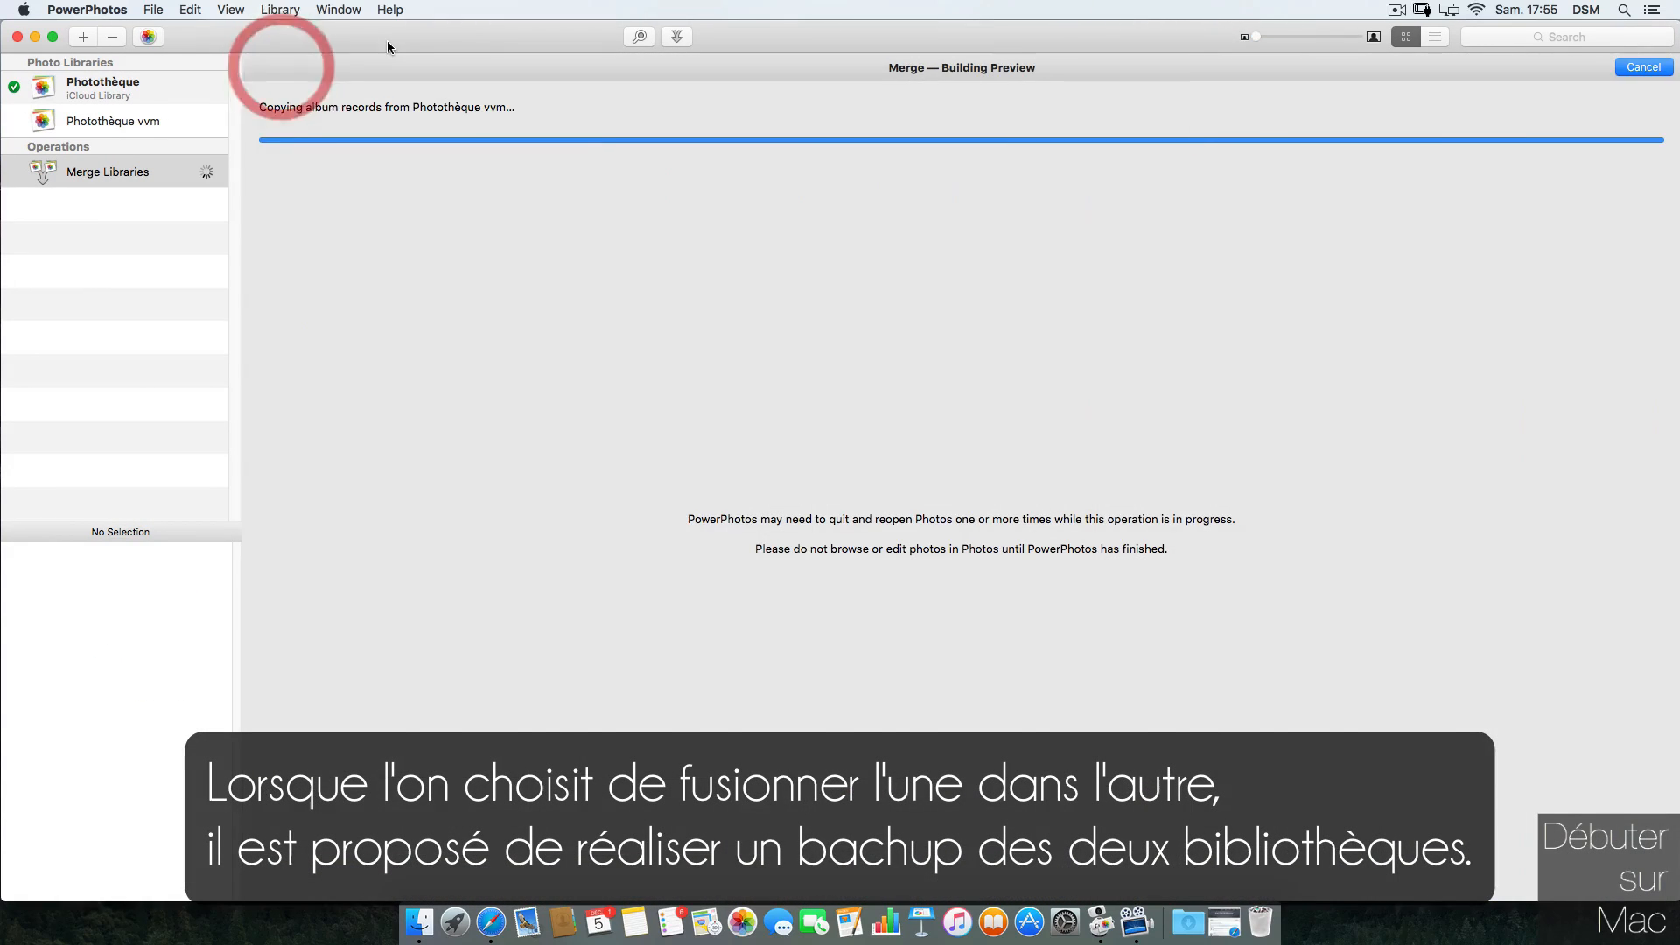
click(1670, 69)
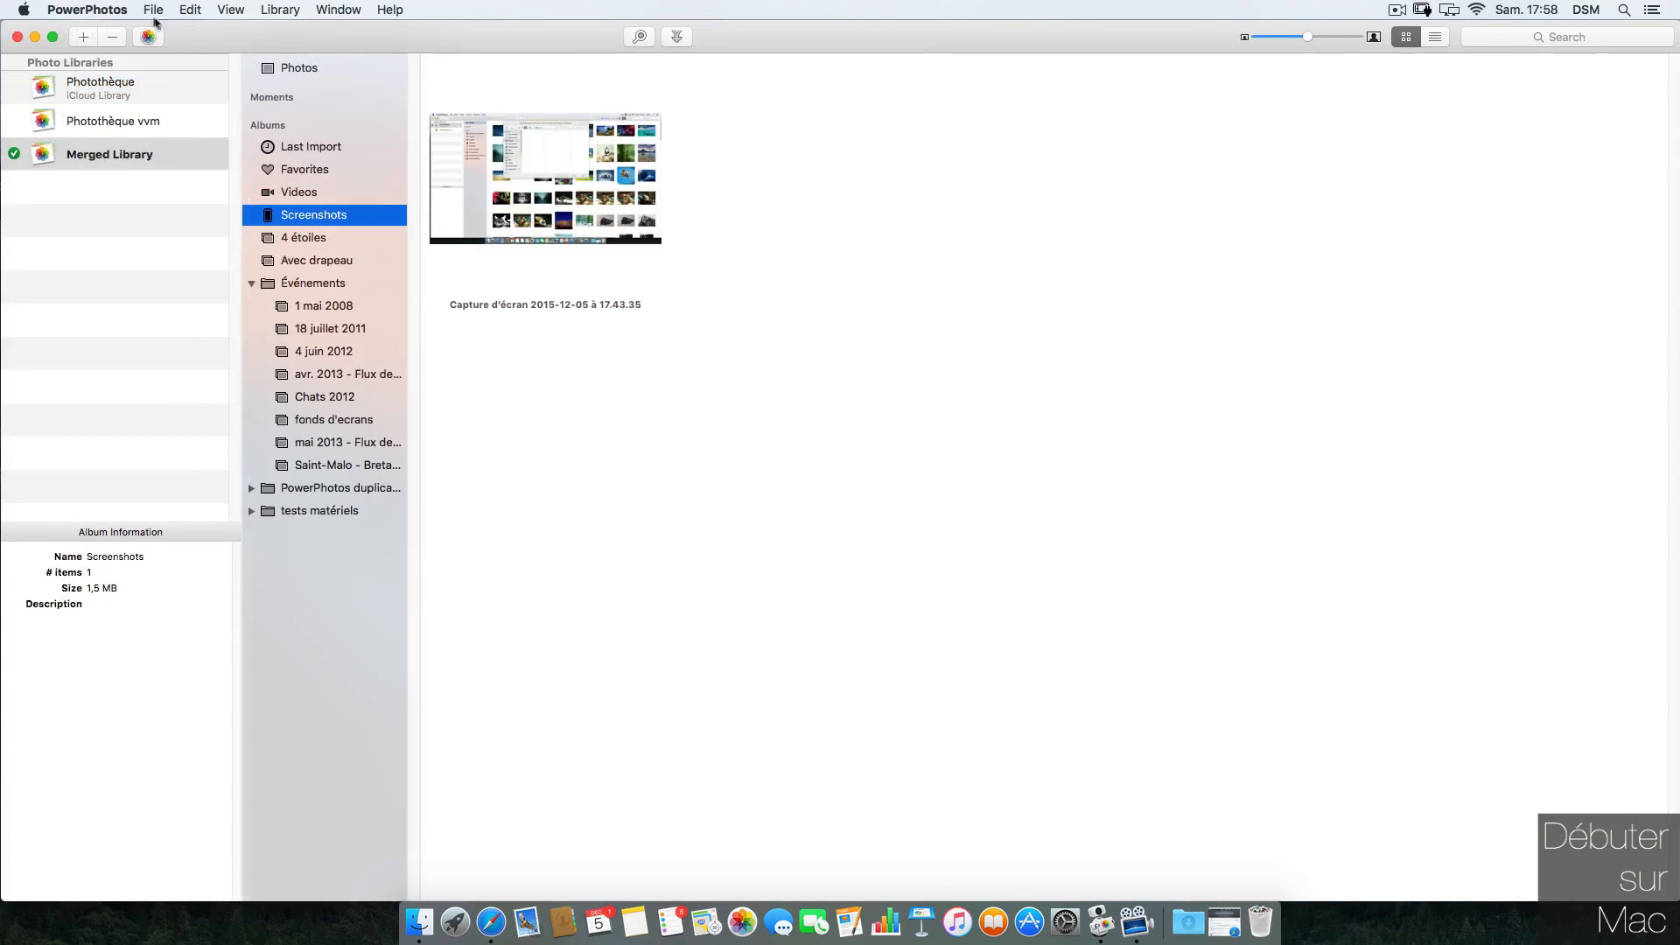
click(113, 38)
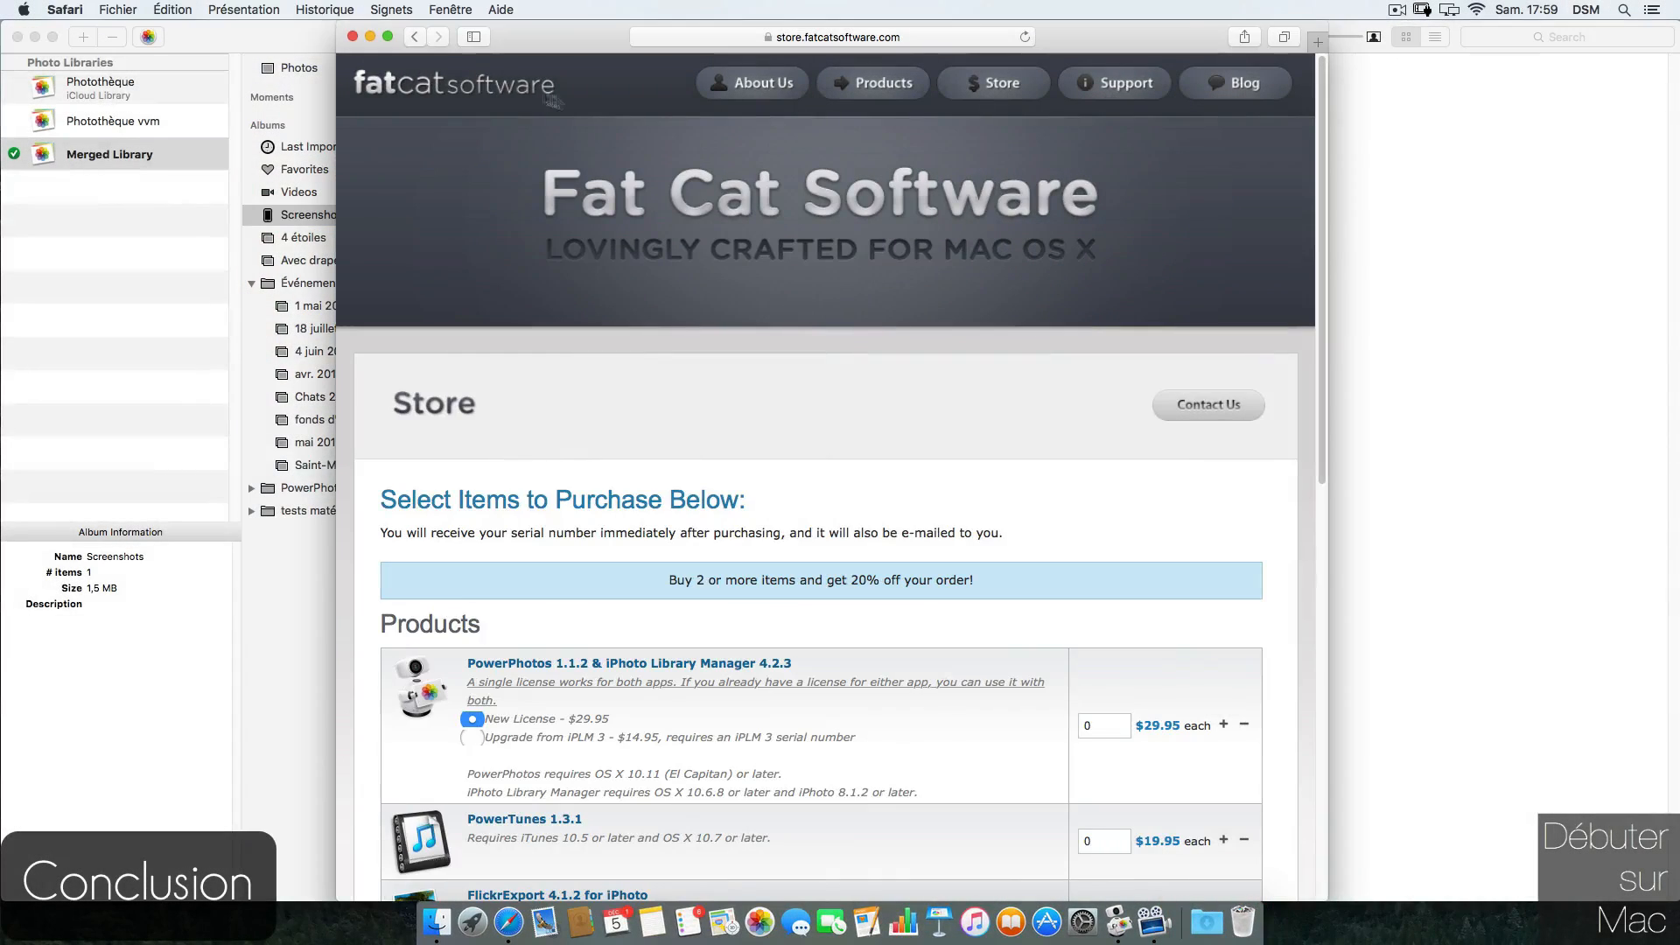
Step: Review the products and license prices on the Fat Cat Software store page in Safari
scroll(1325, 130, down, 1)
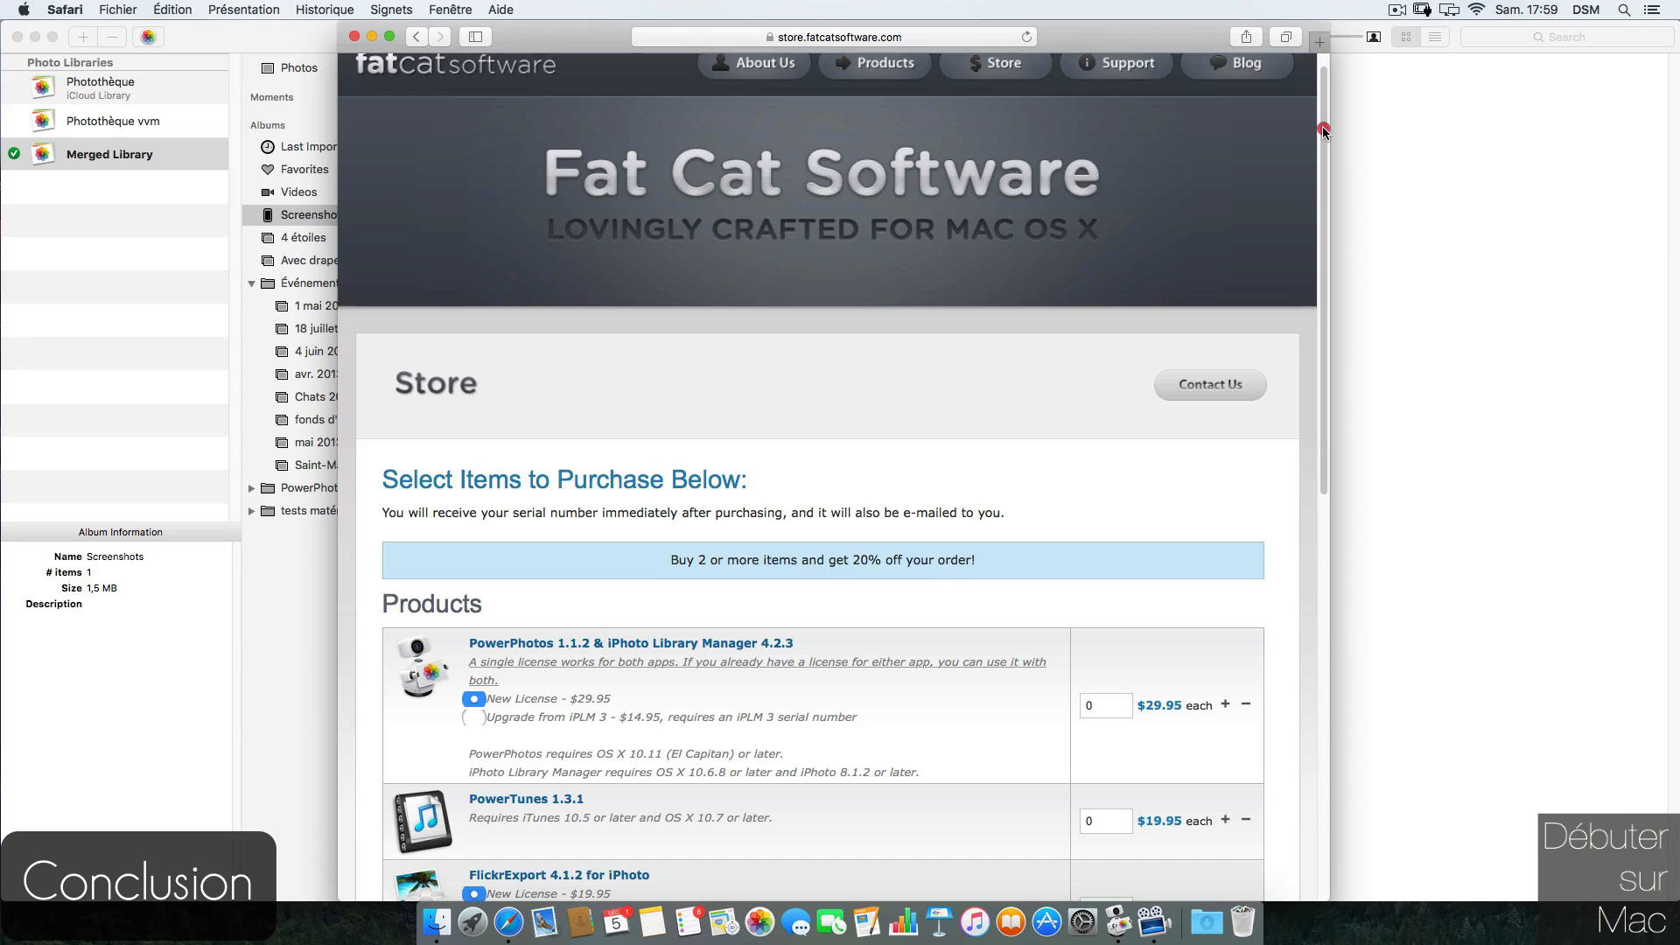
drag(1322, 126, 1253, 319)
click(1276, 218)
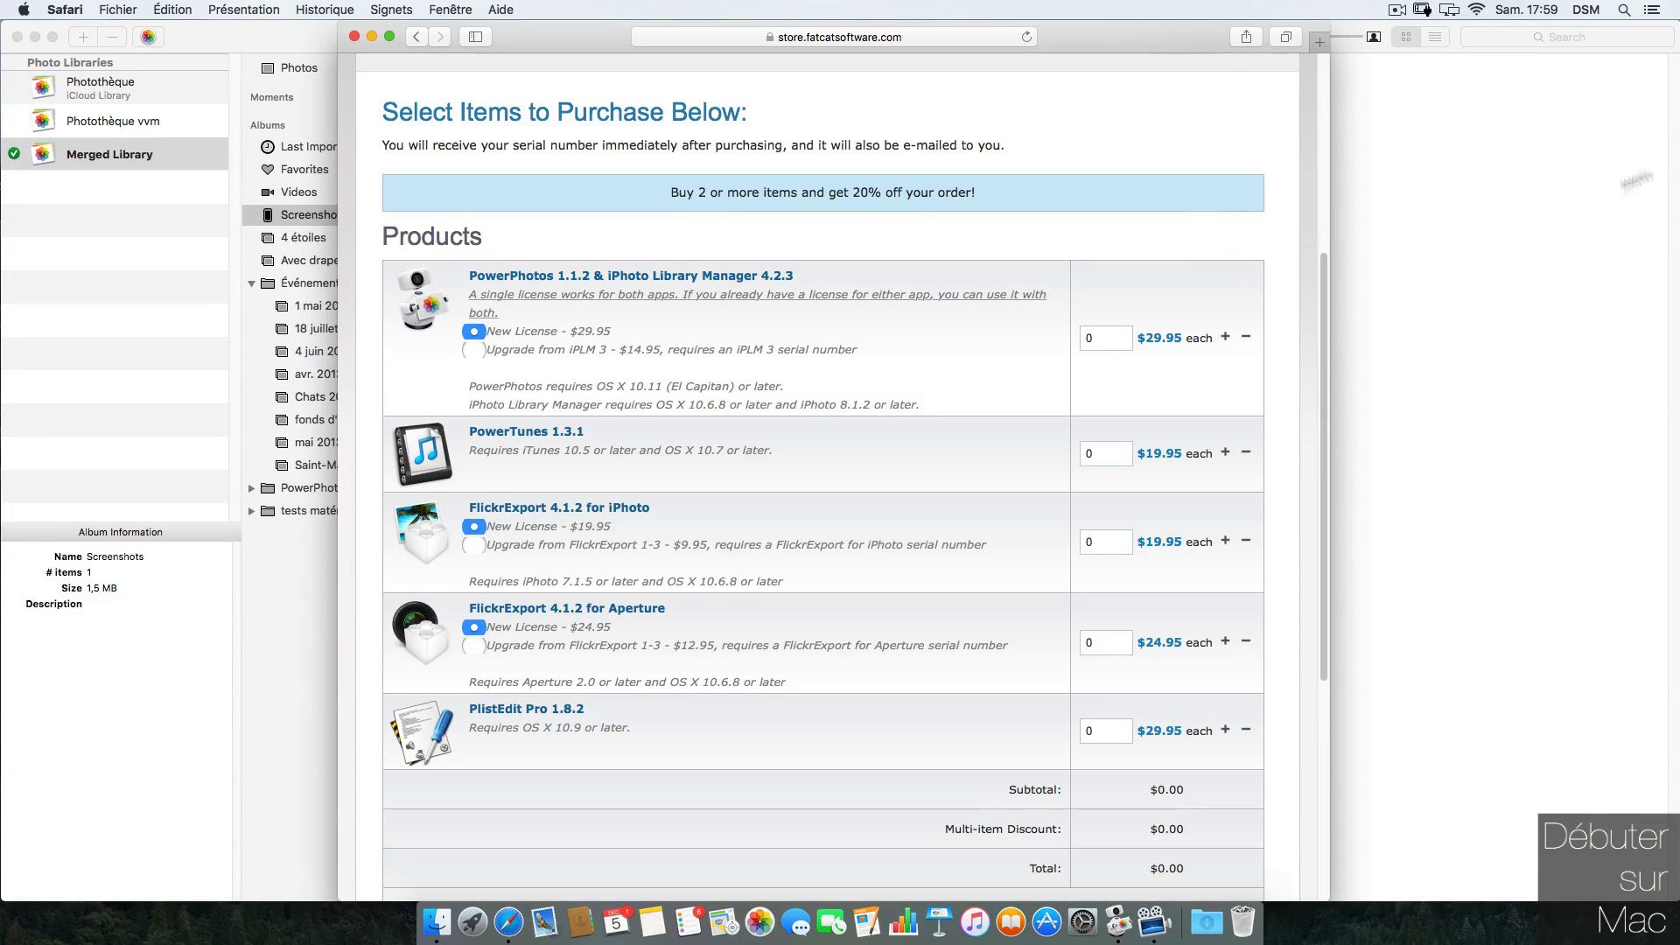
drag(1322, 265, 1357, 162)
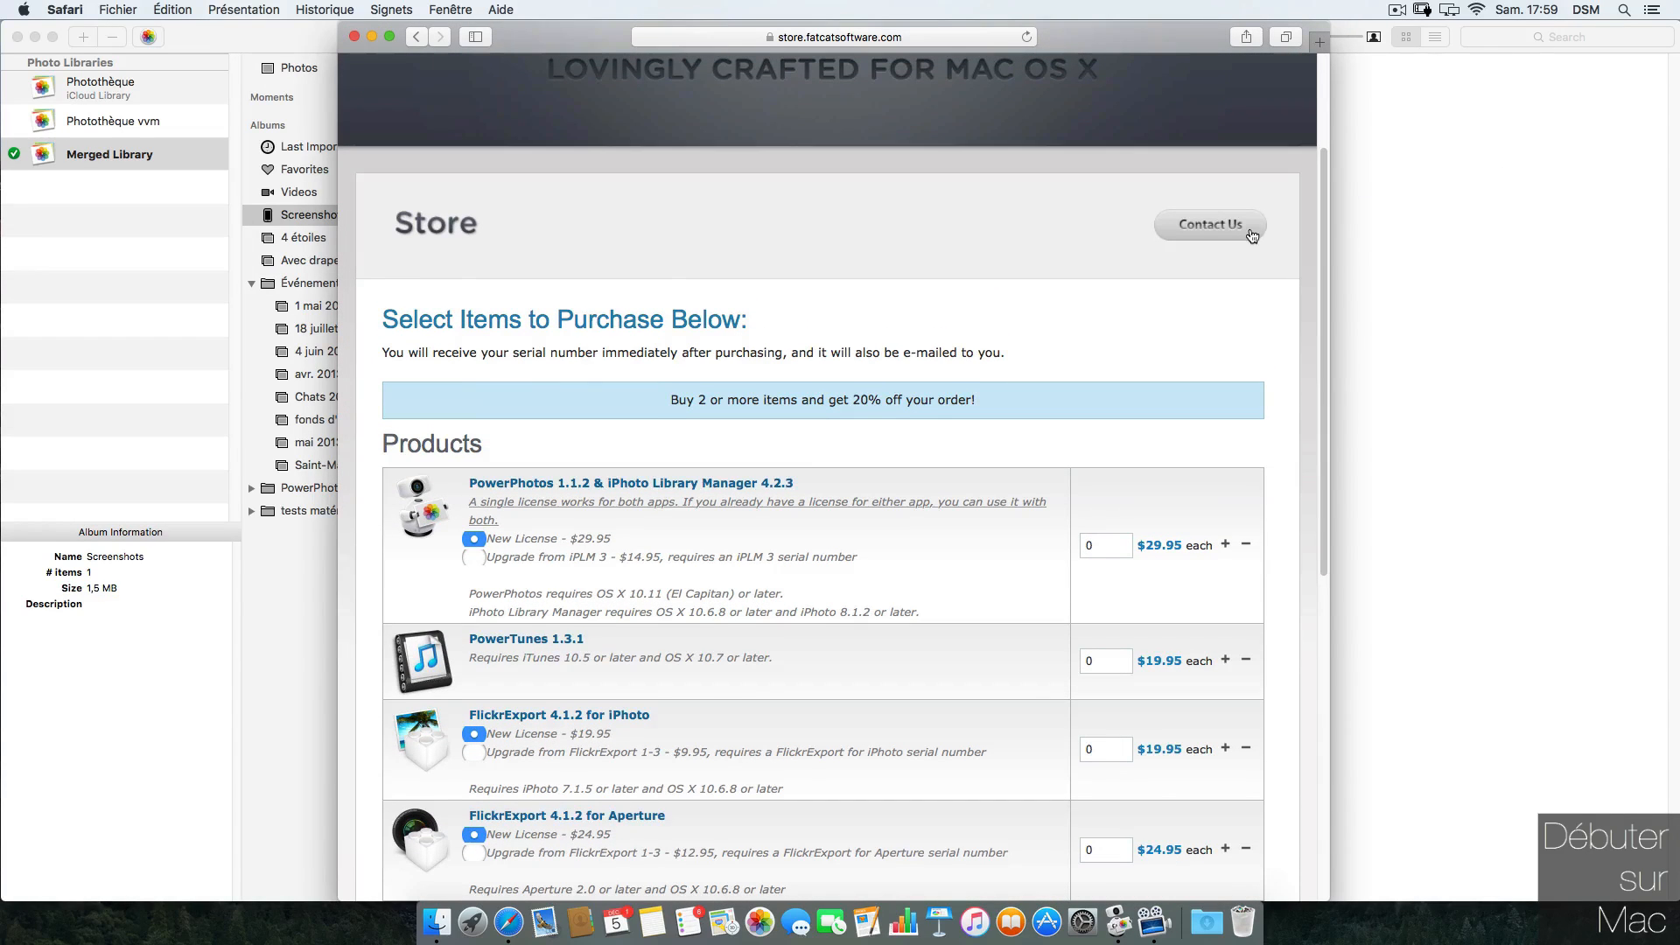